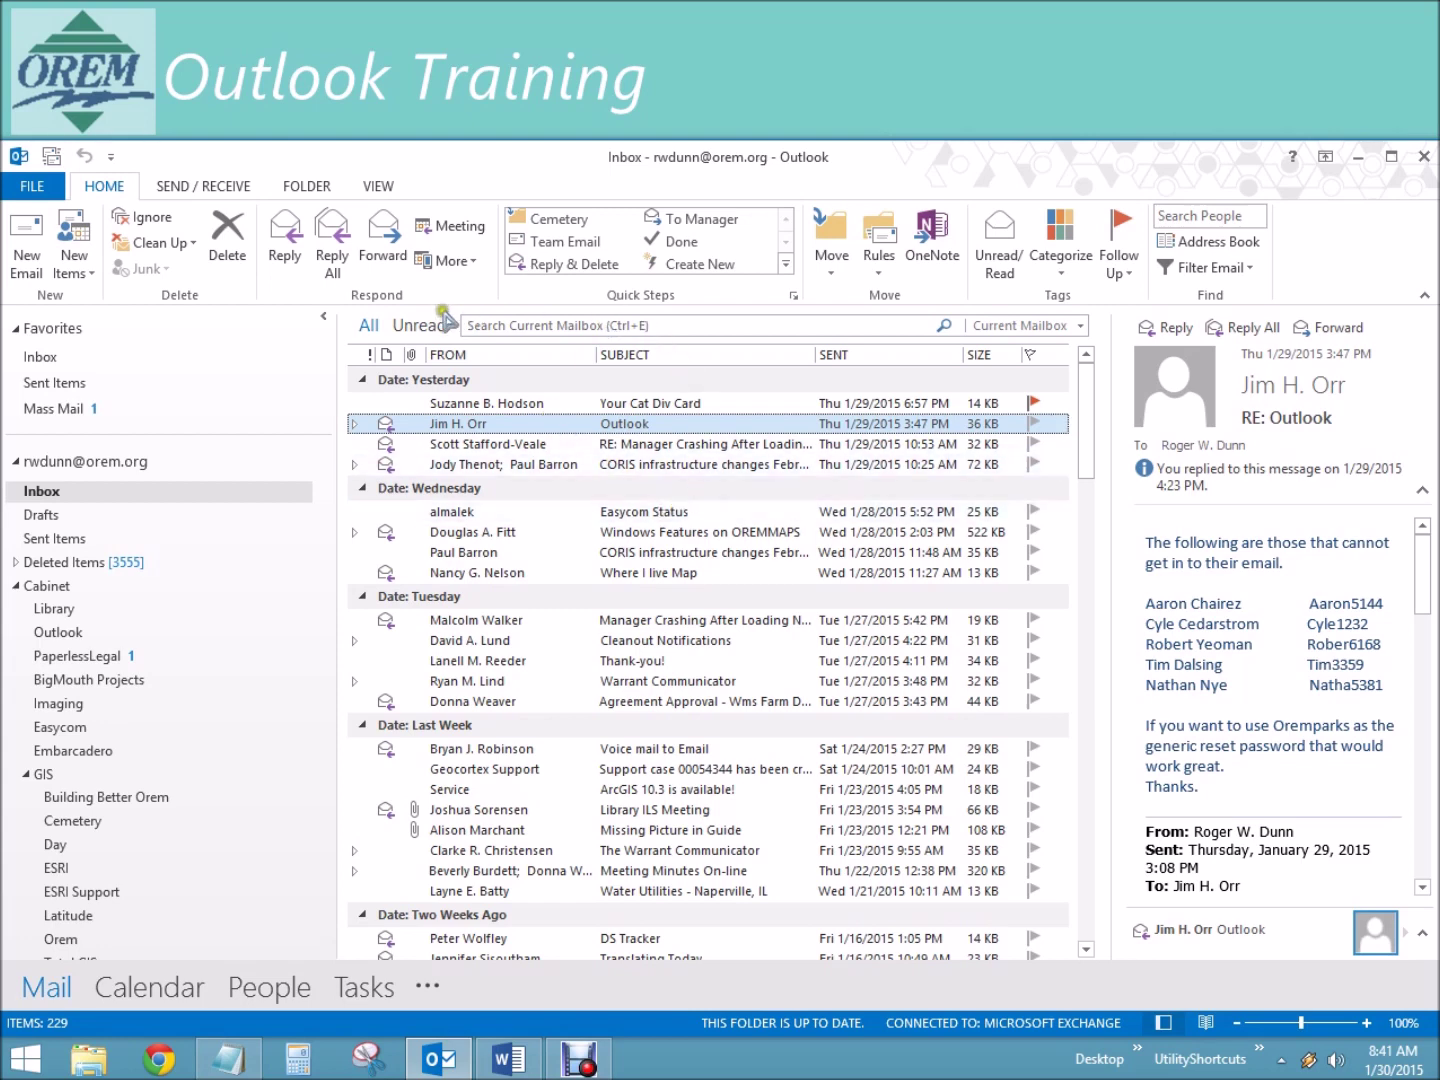
Step: Search the current mailbox for bond
{"action": "left_click", "coordinate": [684, 329]}
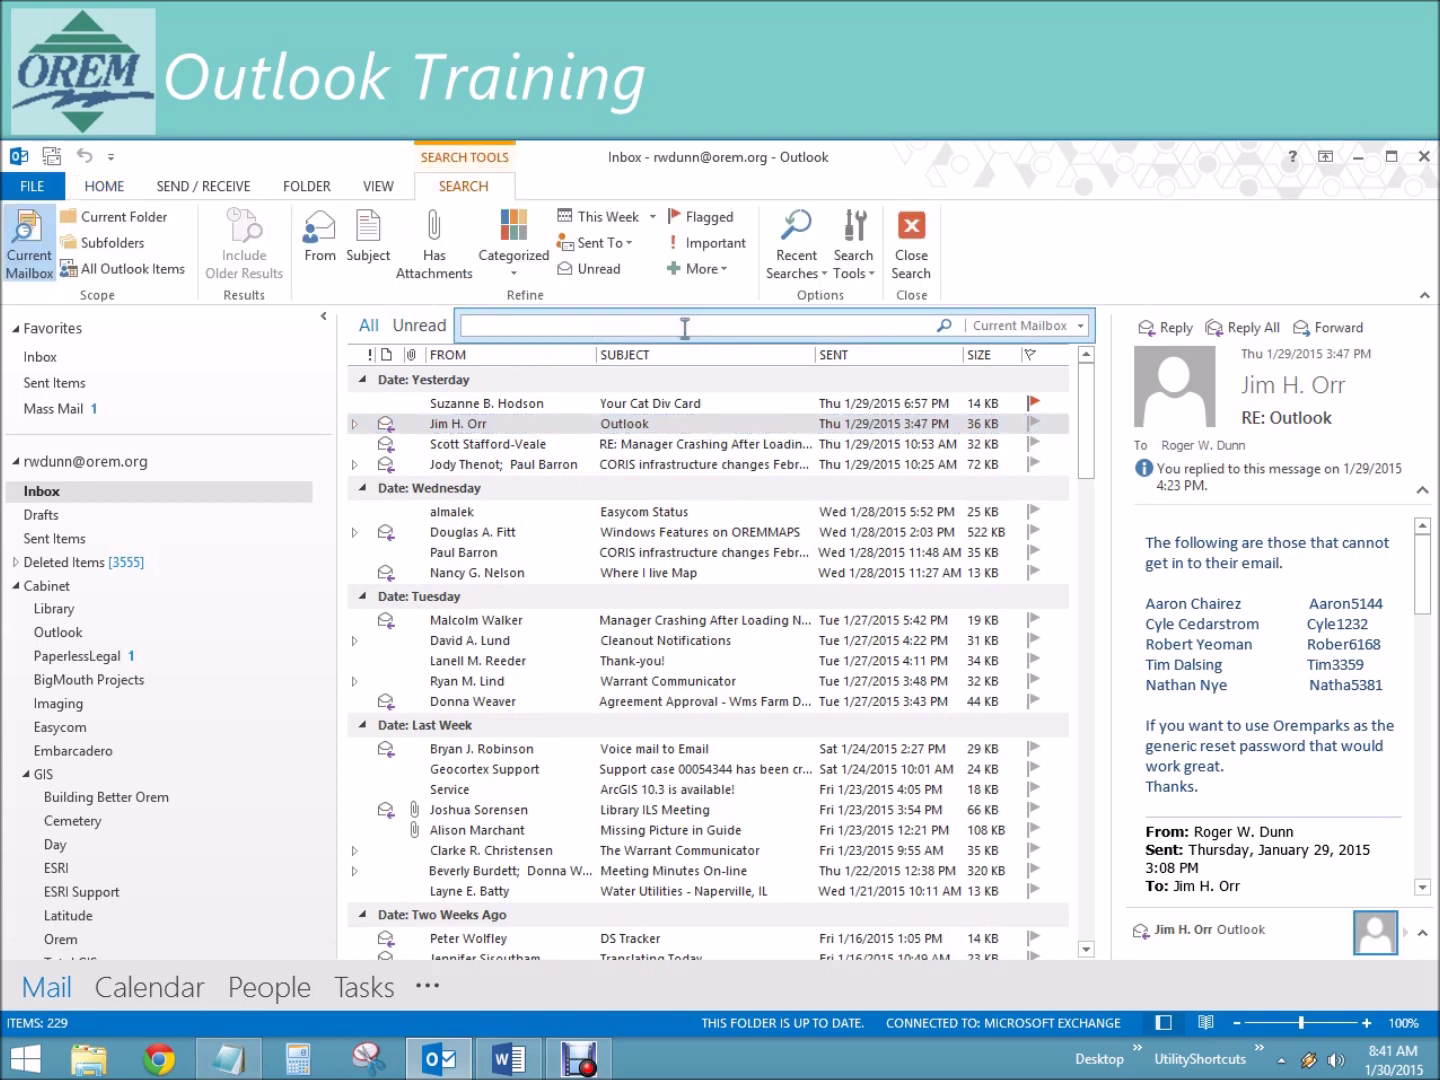
{"action": "type", "text": "bond"}
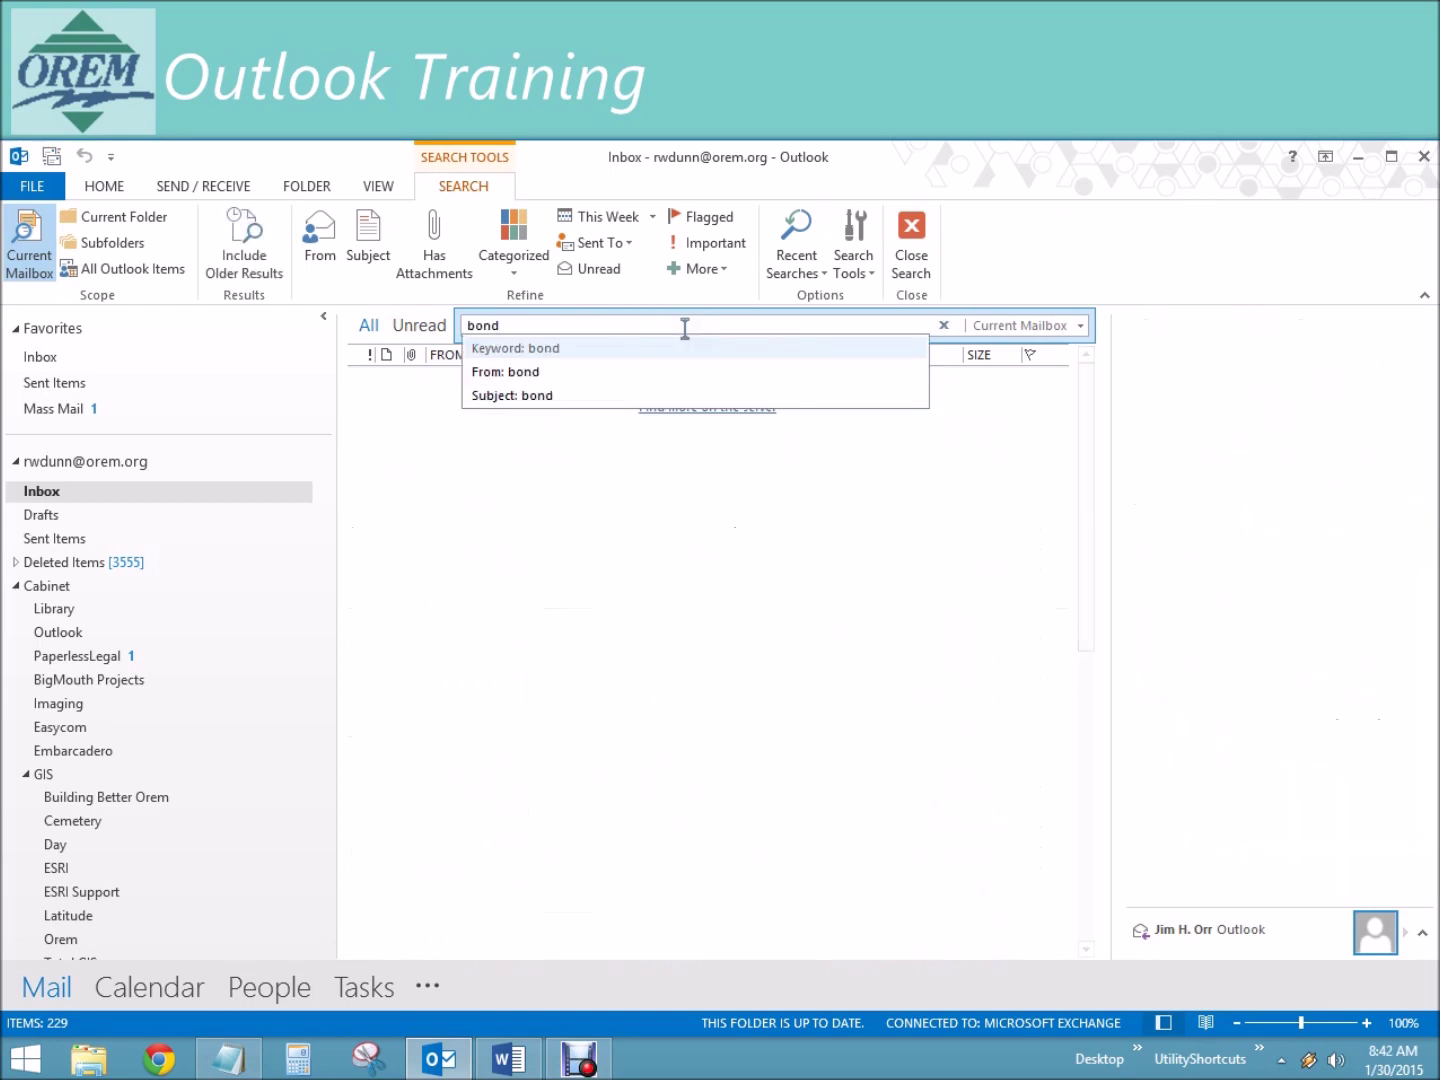
{"action": "key", "text": "Return"}
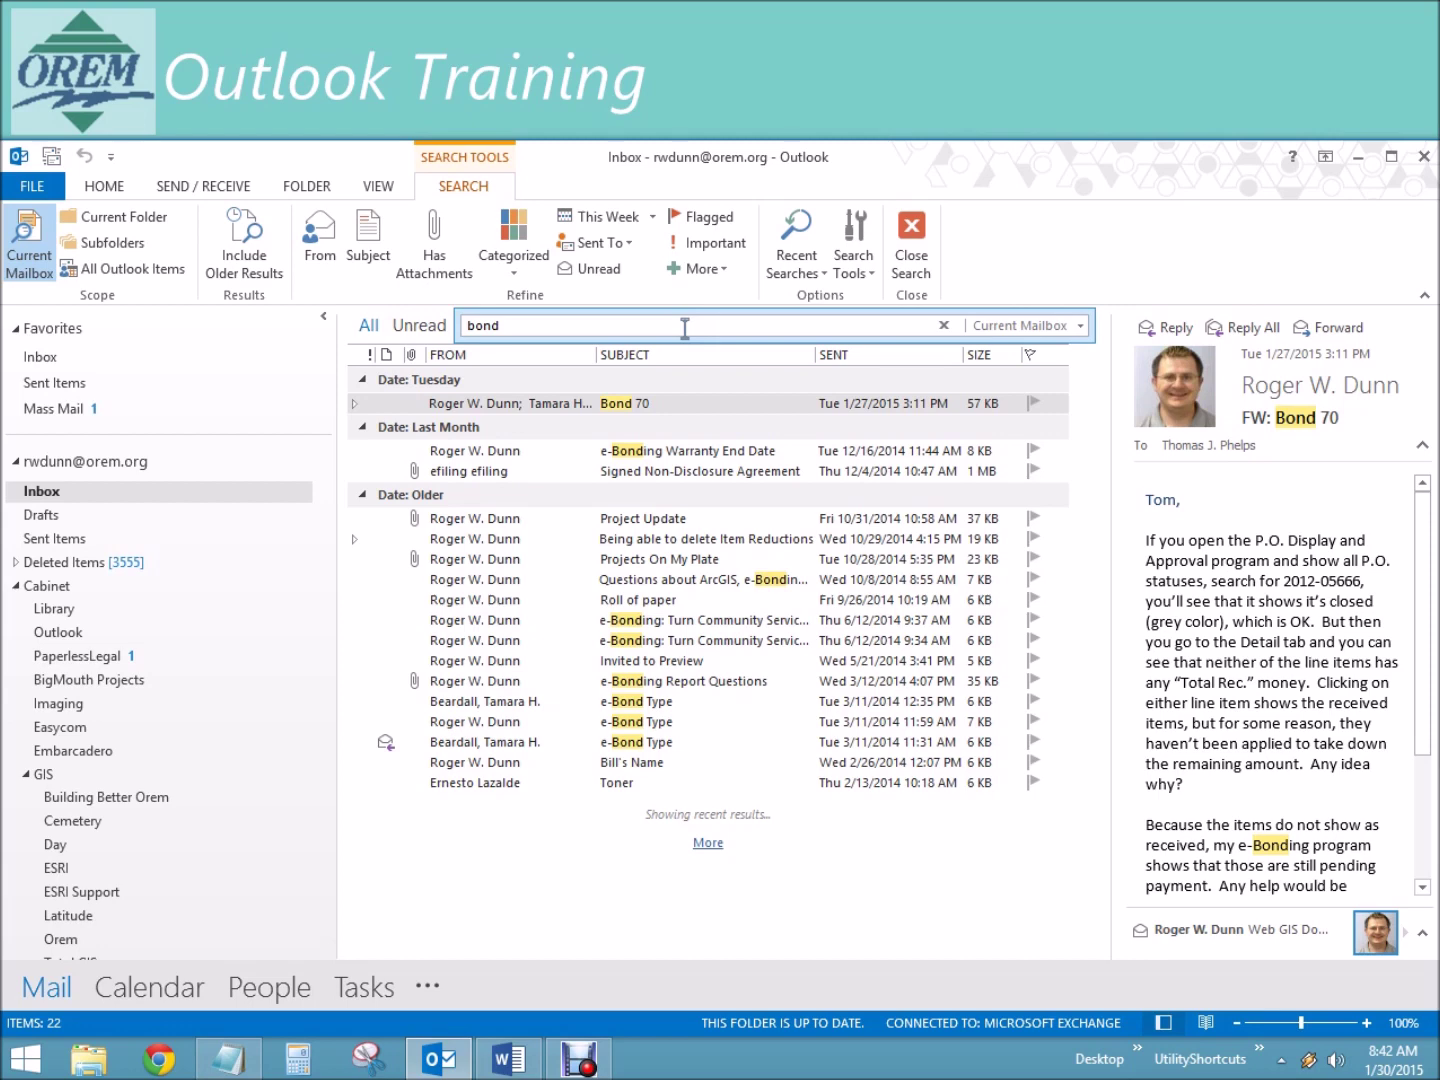
Step: Preview several bond results, including e-Bonding Warranty End Date, Roll of paper and Project Update
{"action": "left_click", "coordinate": [680, 446]}
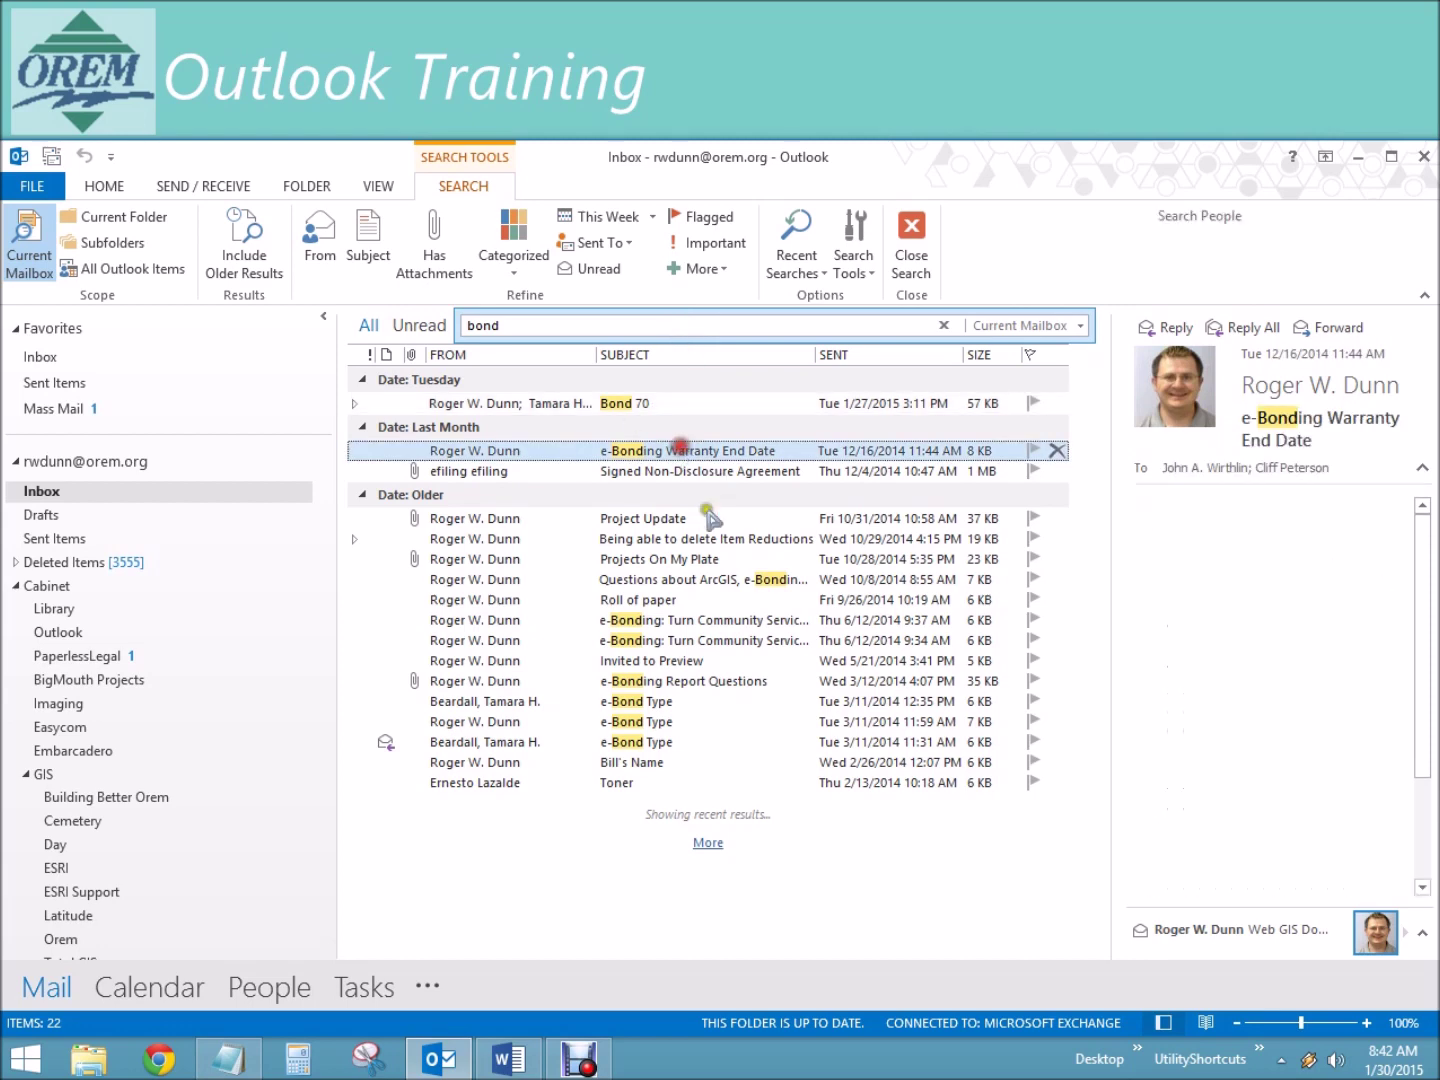
{"action": "left_click", "coordinate": [773, 583]}
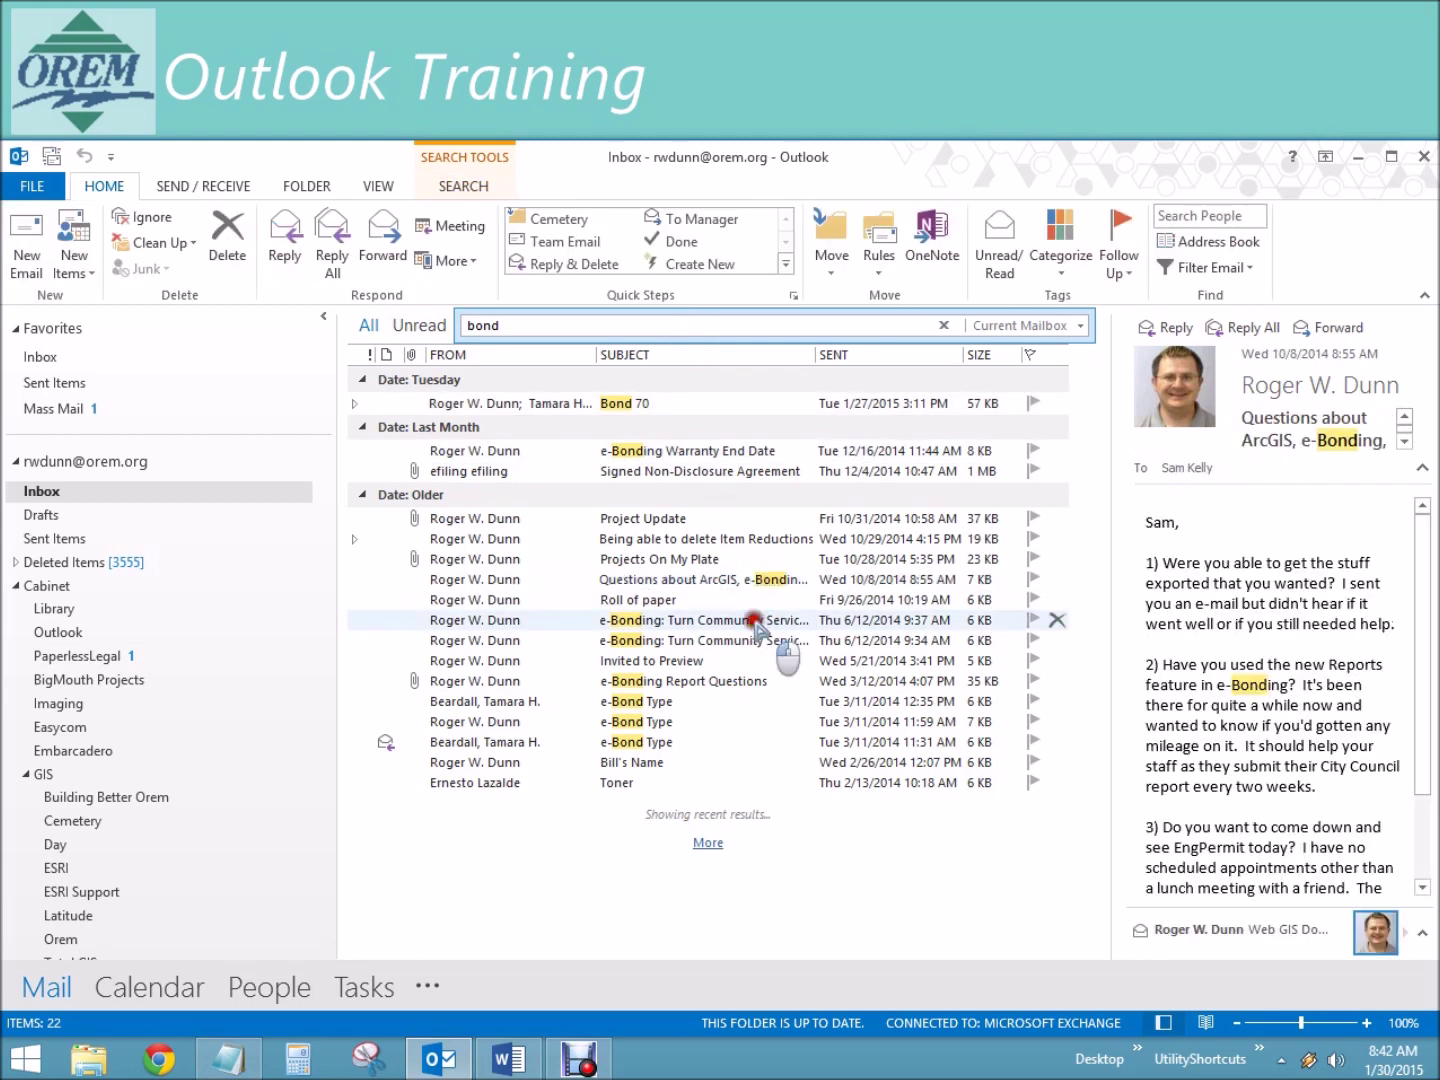
{"action": "left_click", "coordinate": [660, 621]}
{"action": "left_click", "coordinate": [648, 599]}
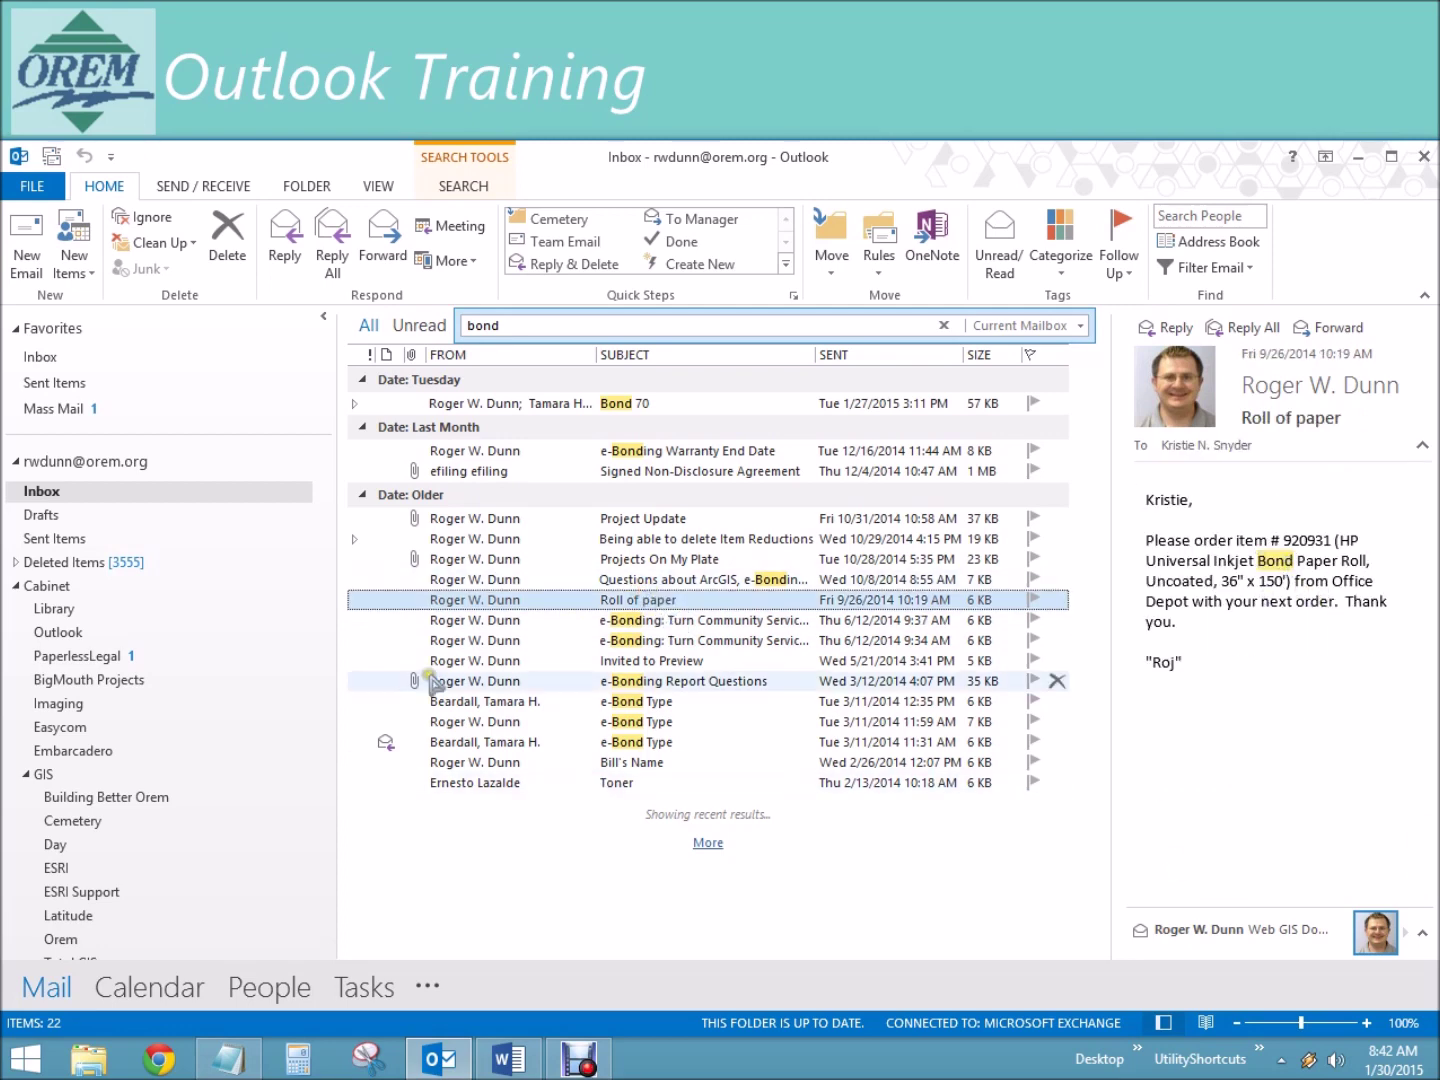
{"action": "left_click", "coordinate": [698, 522]}
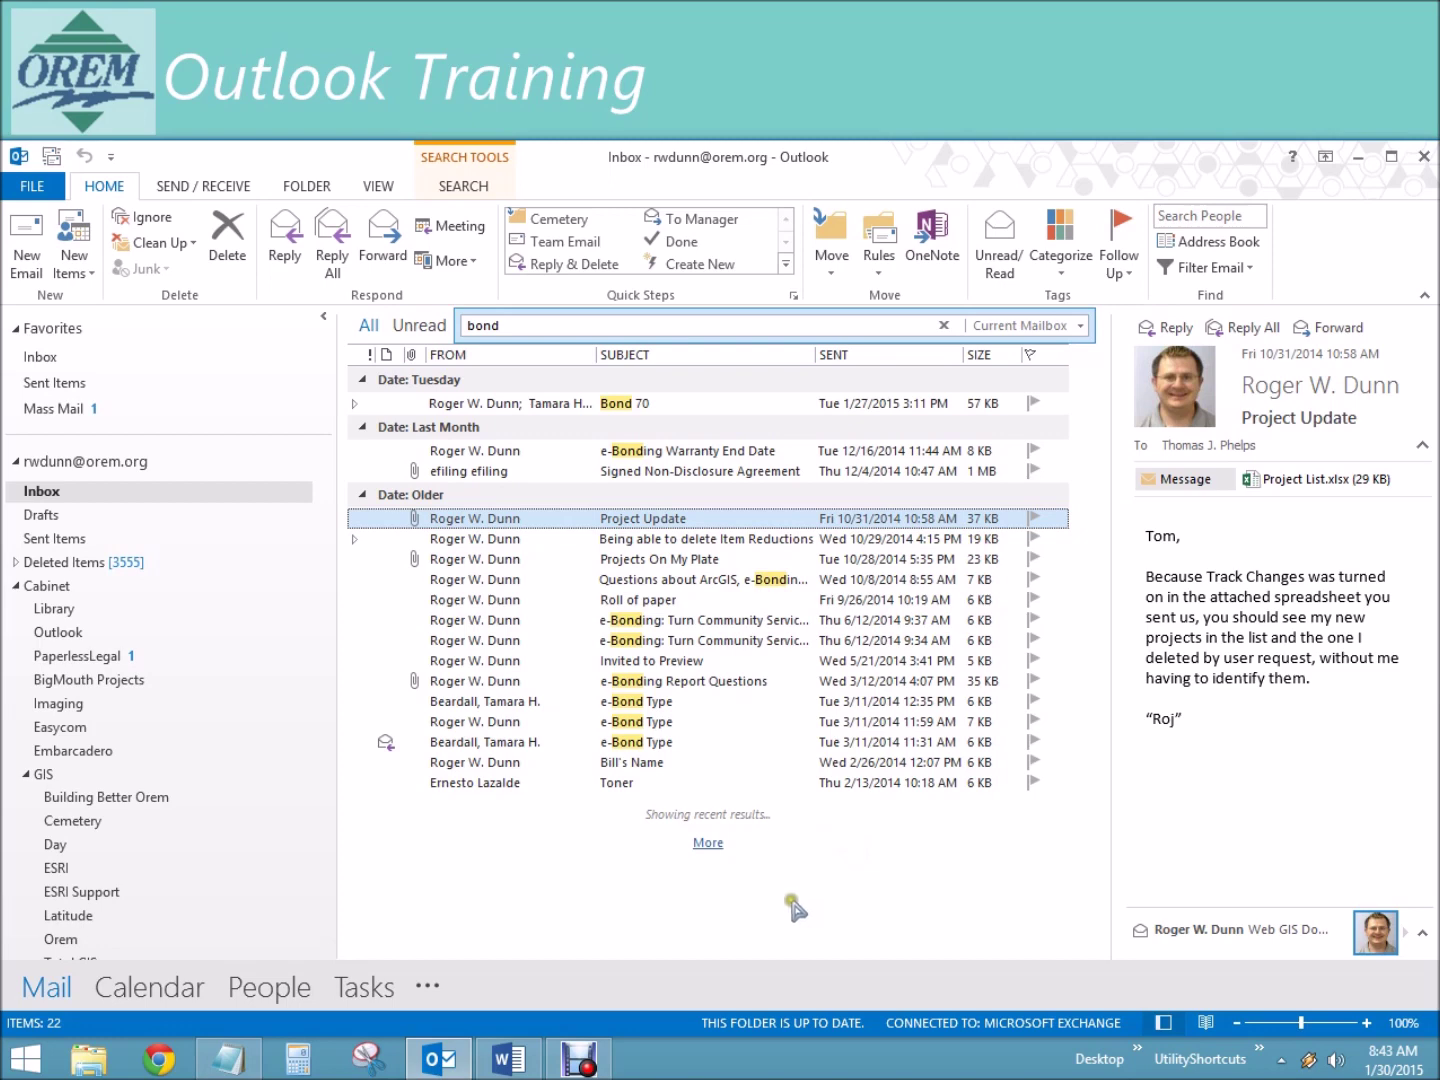
Step: Load the older bond results and scroll through the expanded list
{"action": "left_click", "coordinate": [707, 844]}
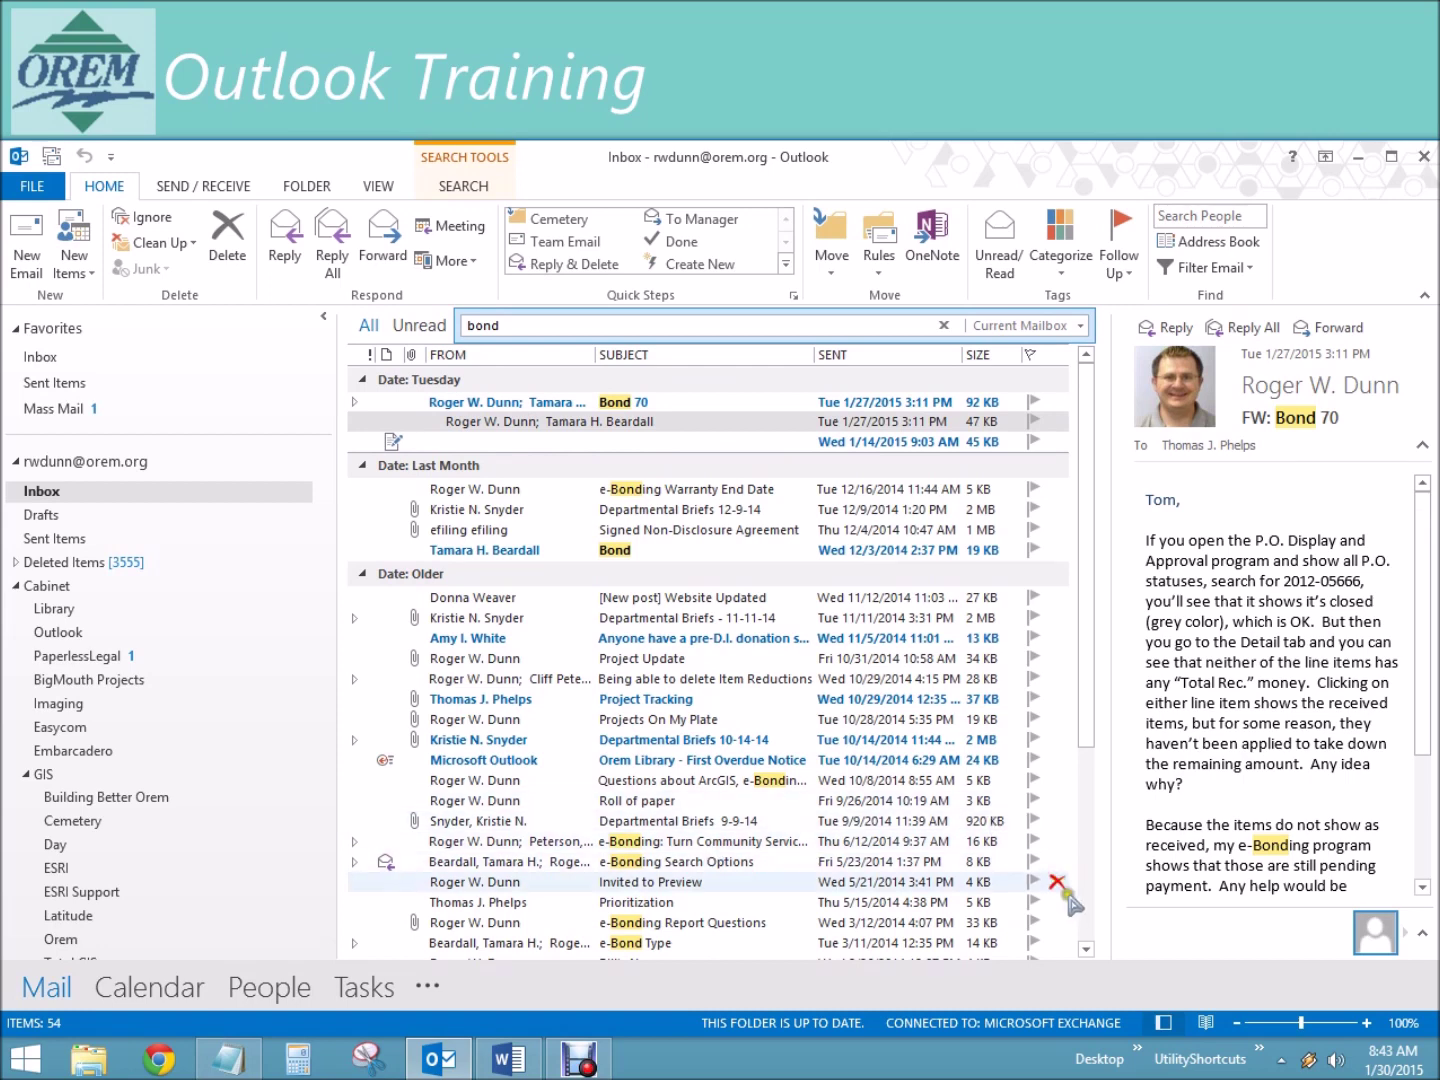
{"action": "left_click", "coordinate": [1087, 925]}
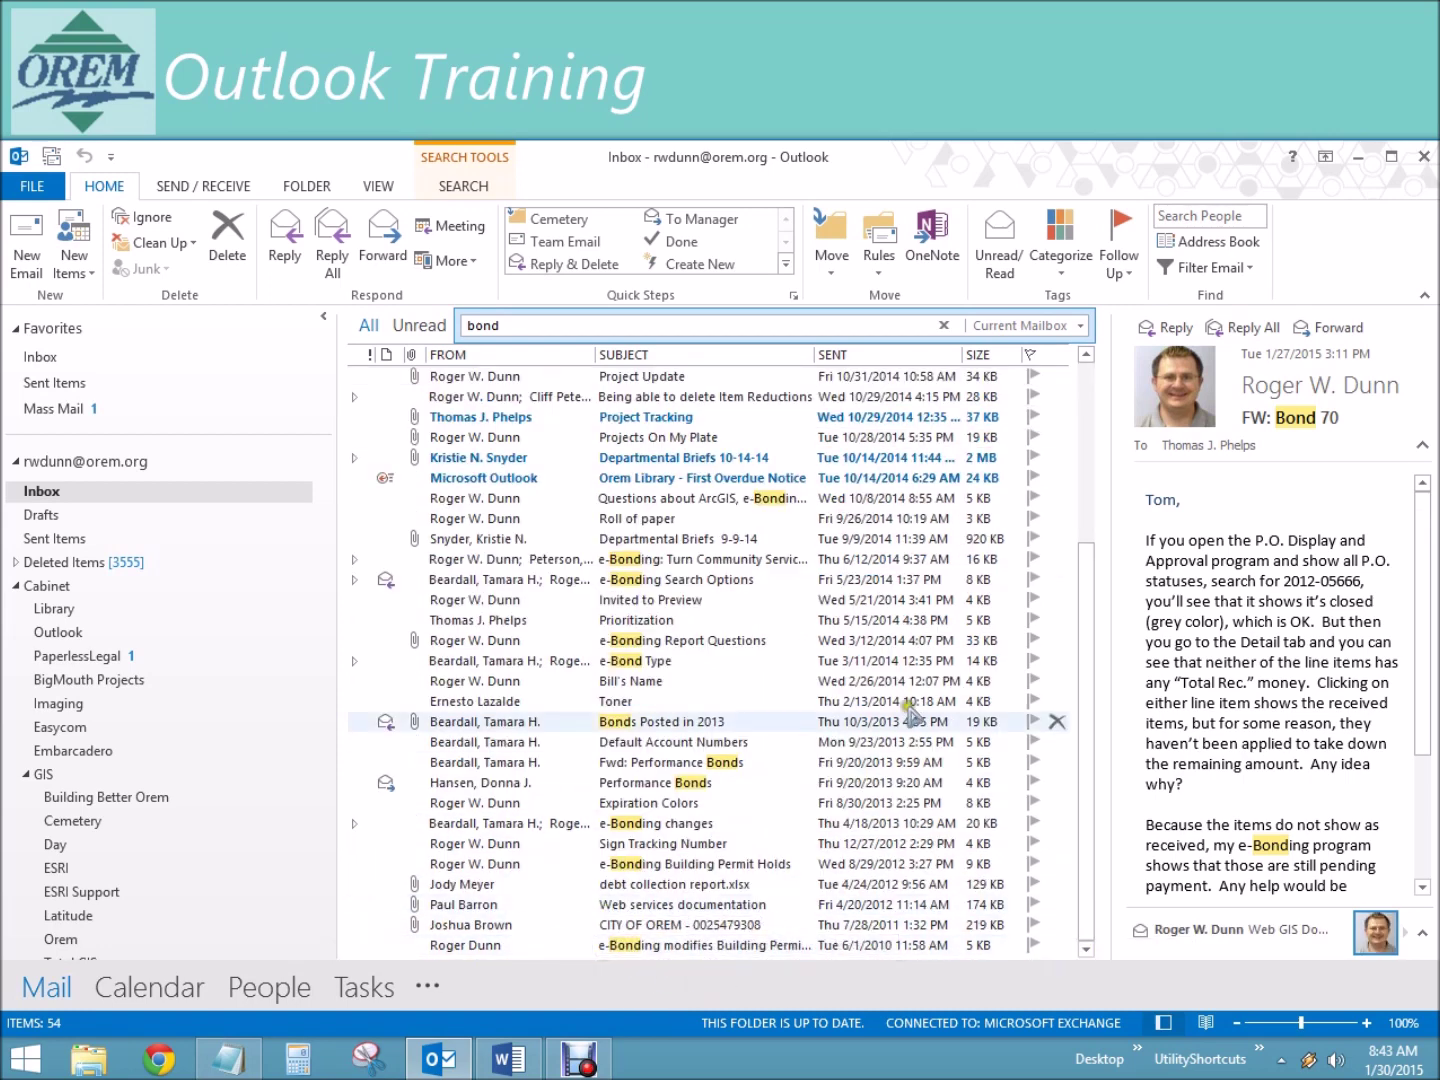
{"action": "left_click", "coordinate": [1084, 800]}
{"action": "left_click_drag", "start_coordinate": [1083, 805], "coordinate": [1076, 638]}
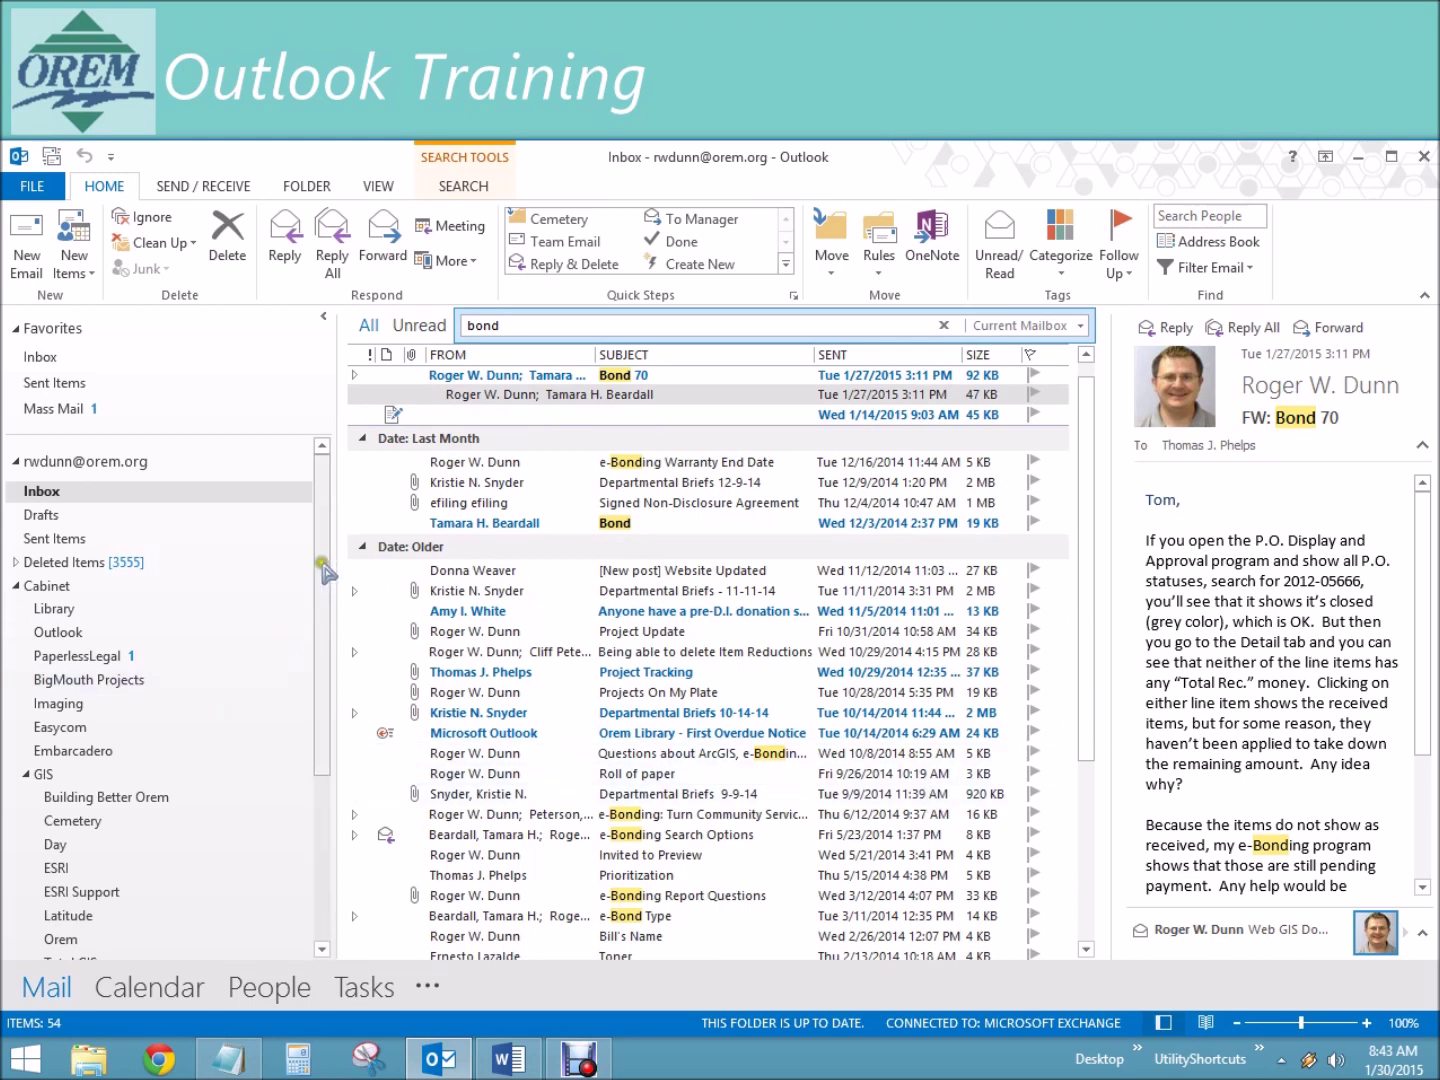
{"action": "left_click_drag", "start_coordinate": [325, 571], "coordinate": [350, 786]}
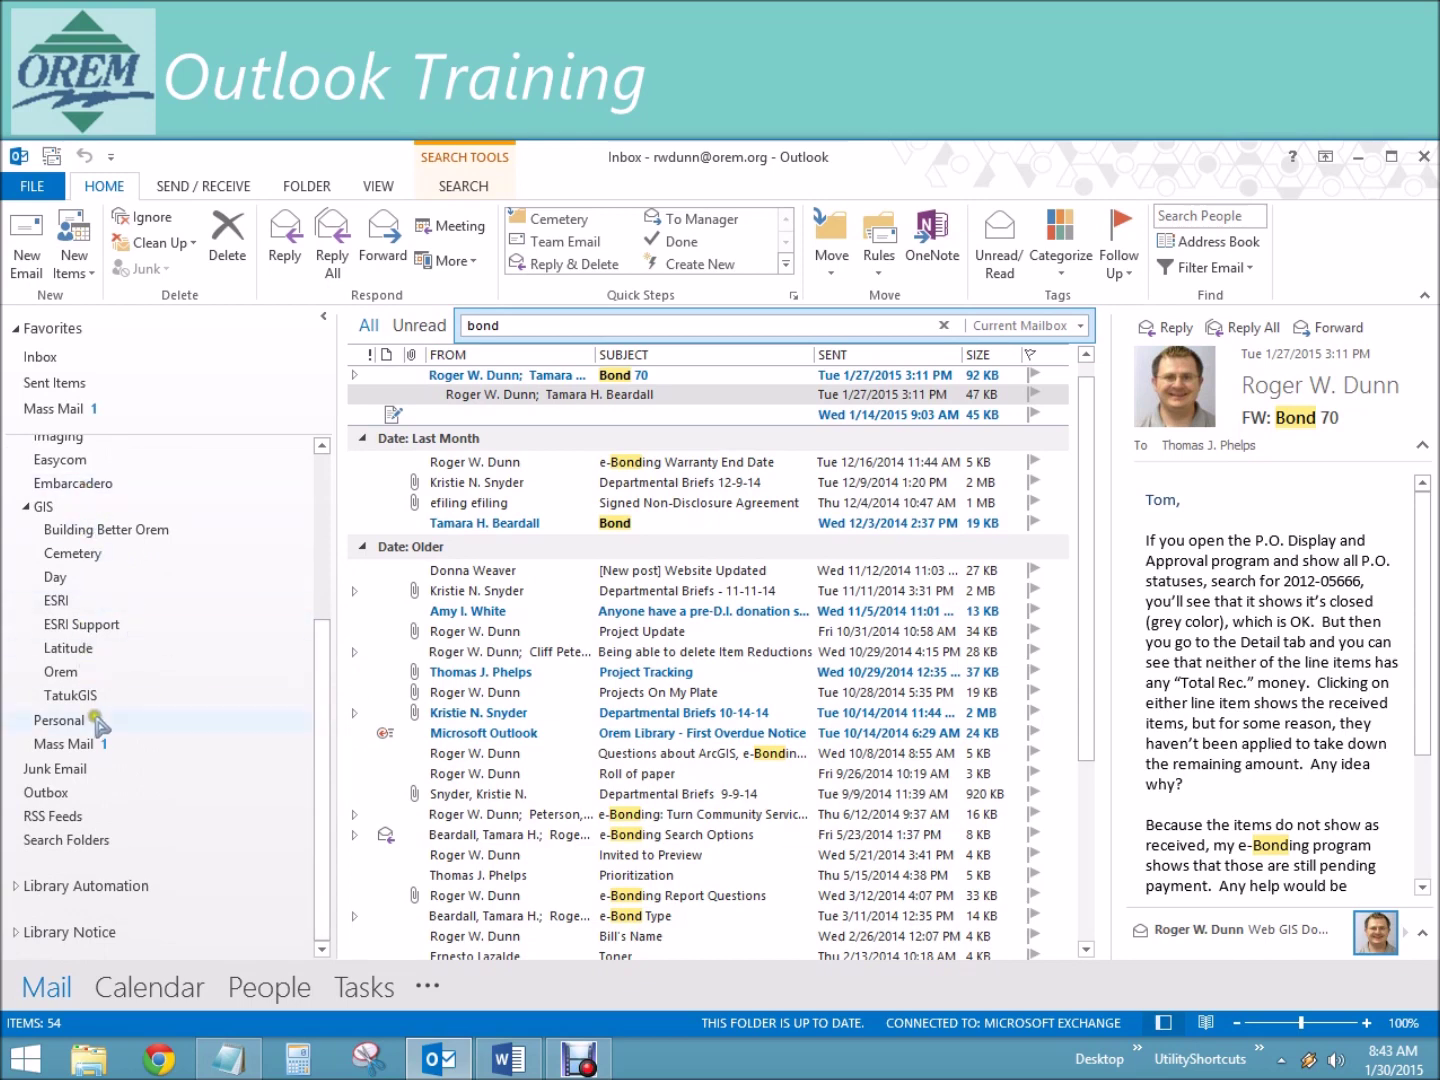
{"action": "left_click_drag", "start_coordinate": [315, 725], "coordinate": [318, 645]}
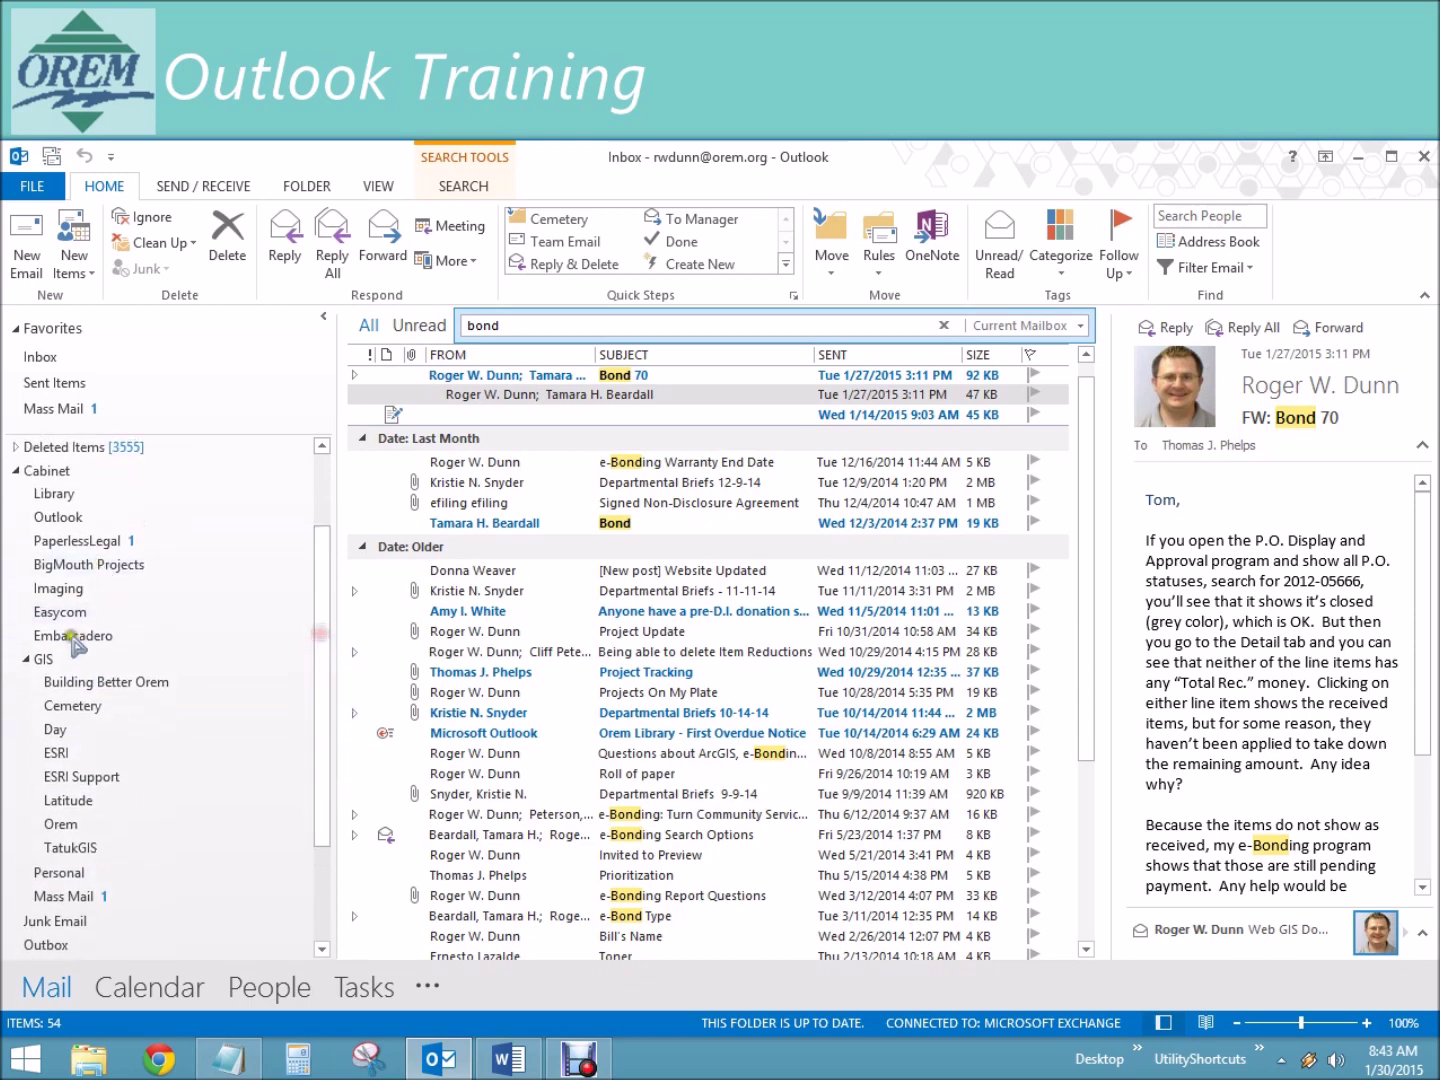
{"action": "left_click_drag", "start_coordinate": [324, 590], "coordinate": [316, 530]}
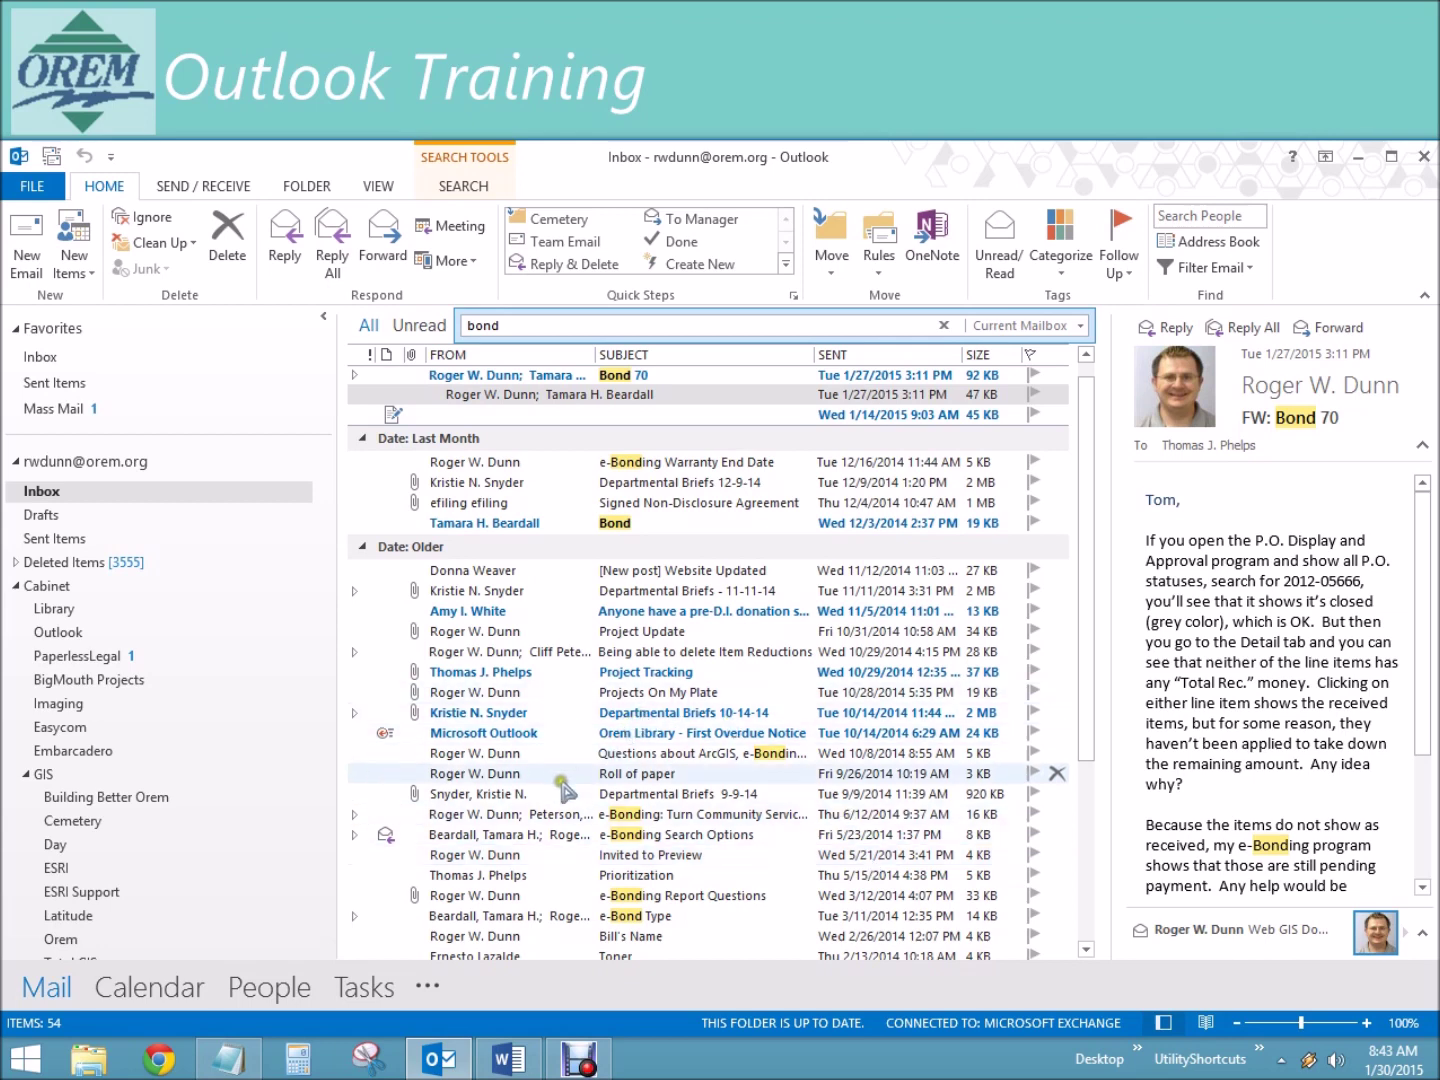
Step: Read the Roll of paper message with its highlighted Bond, then go to Deleted Items
{"action": "left_click", "coordinate": [505, 775]}
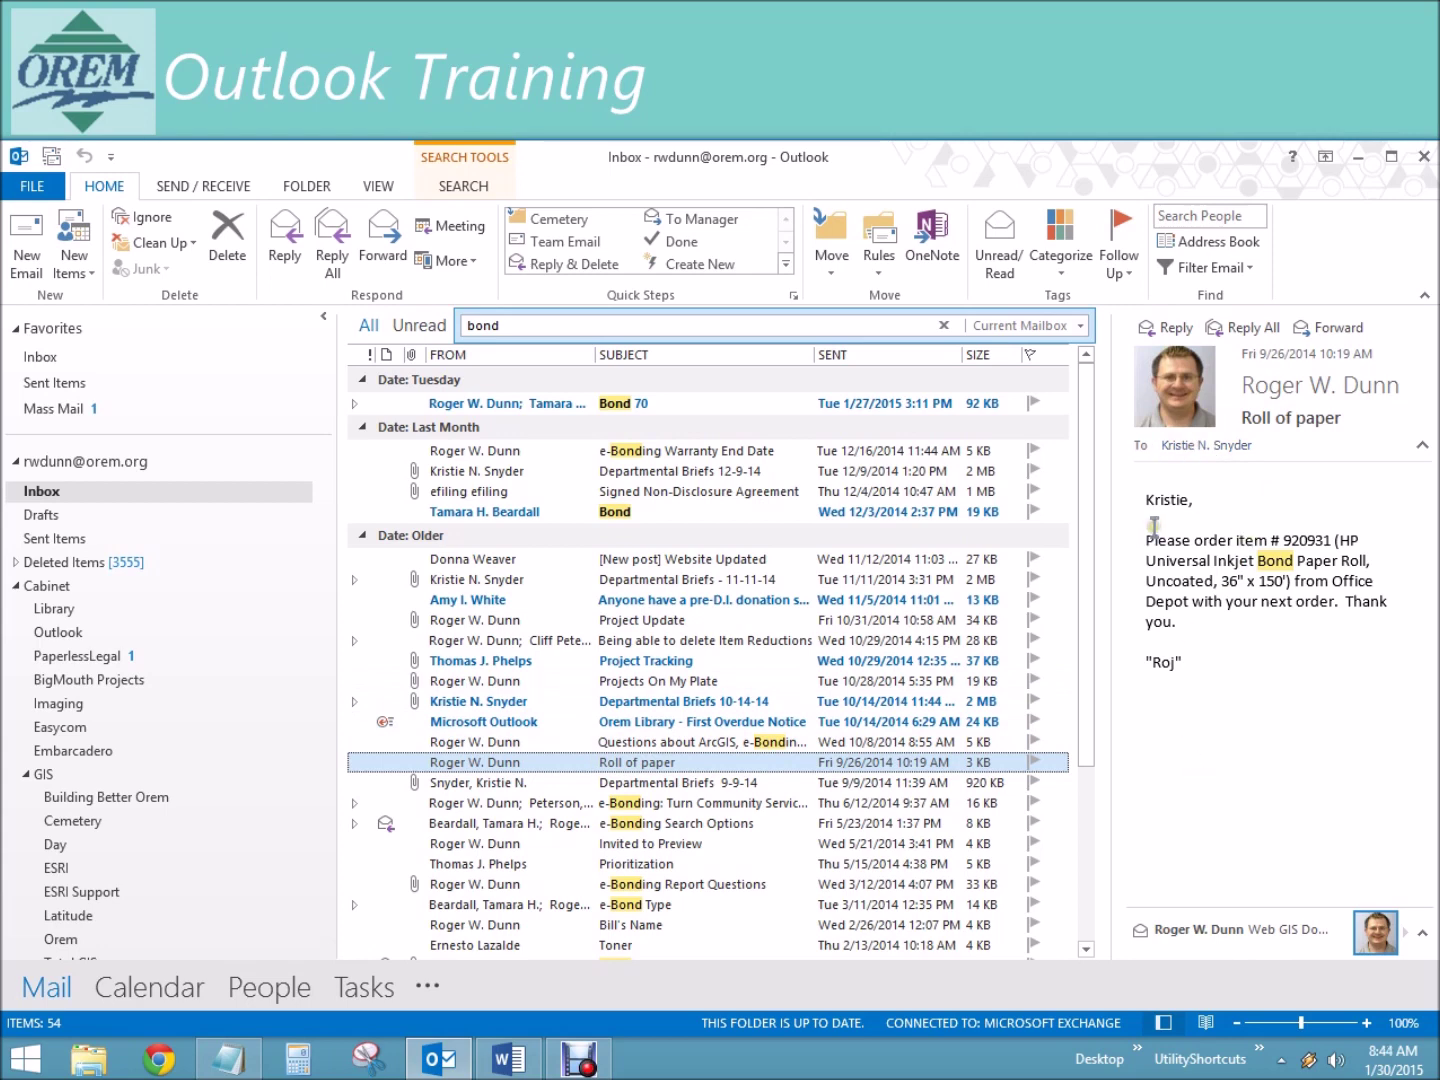
{"action": "left_click", "coordinate": [1259, 560]}
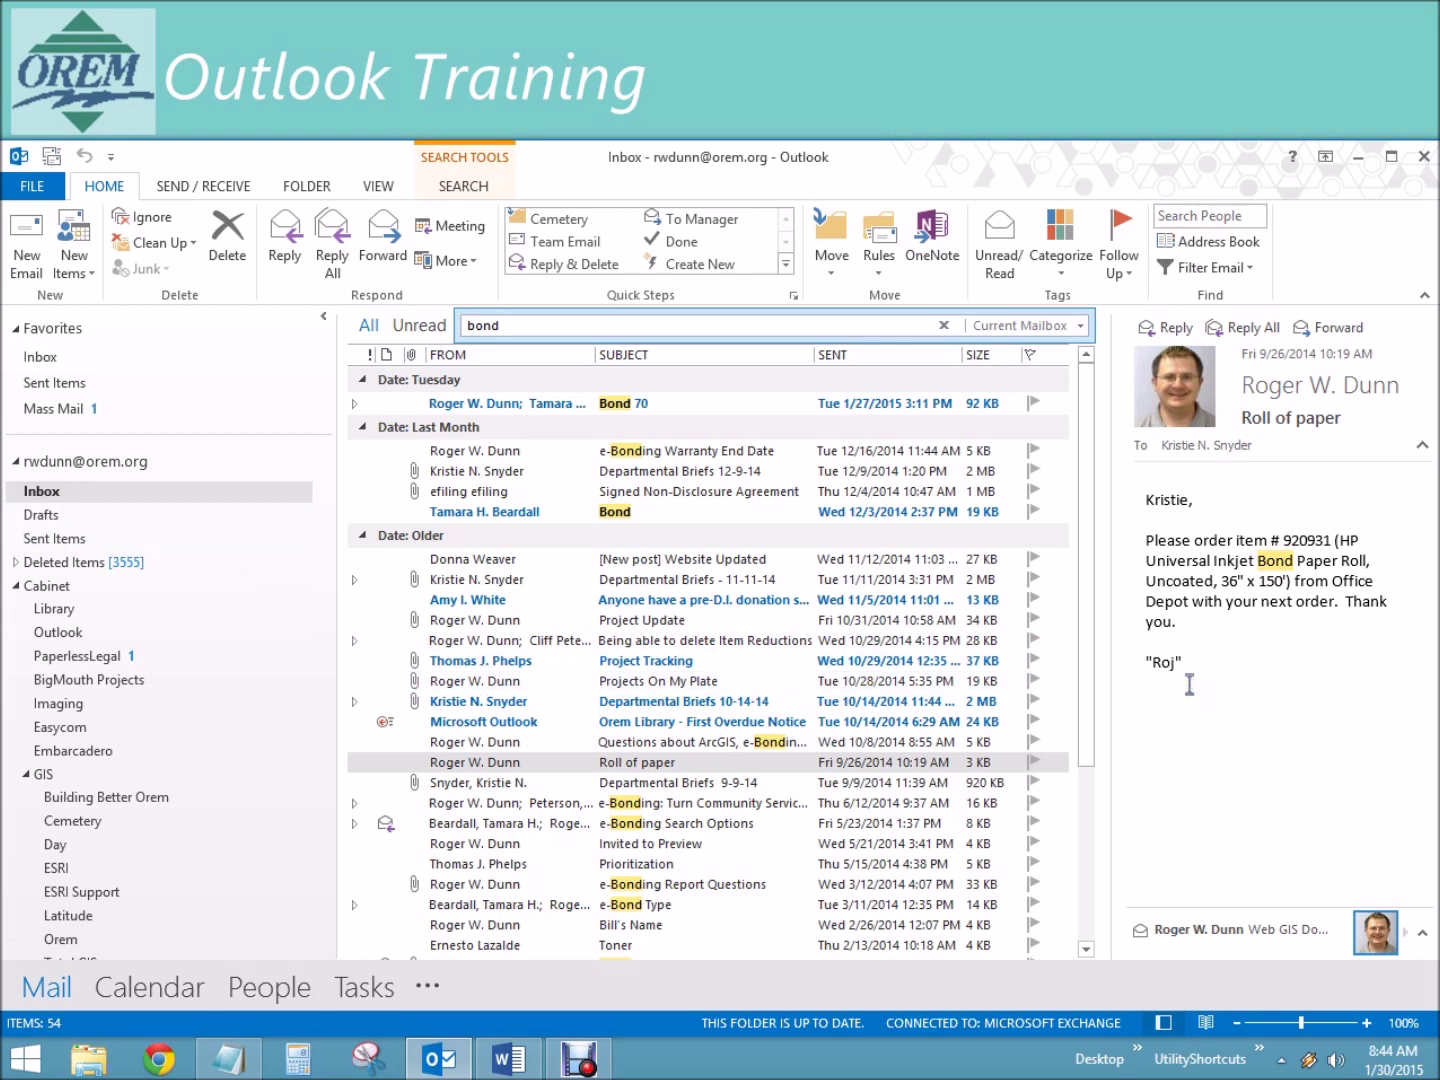
{"action": "left_click", "coordinate": [87, 563]}
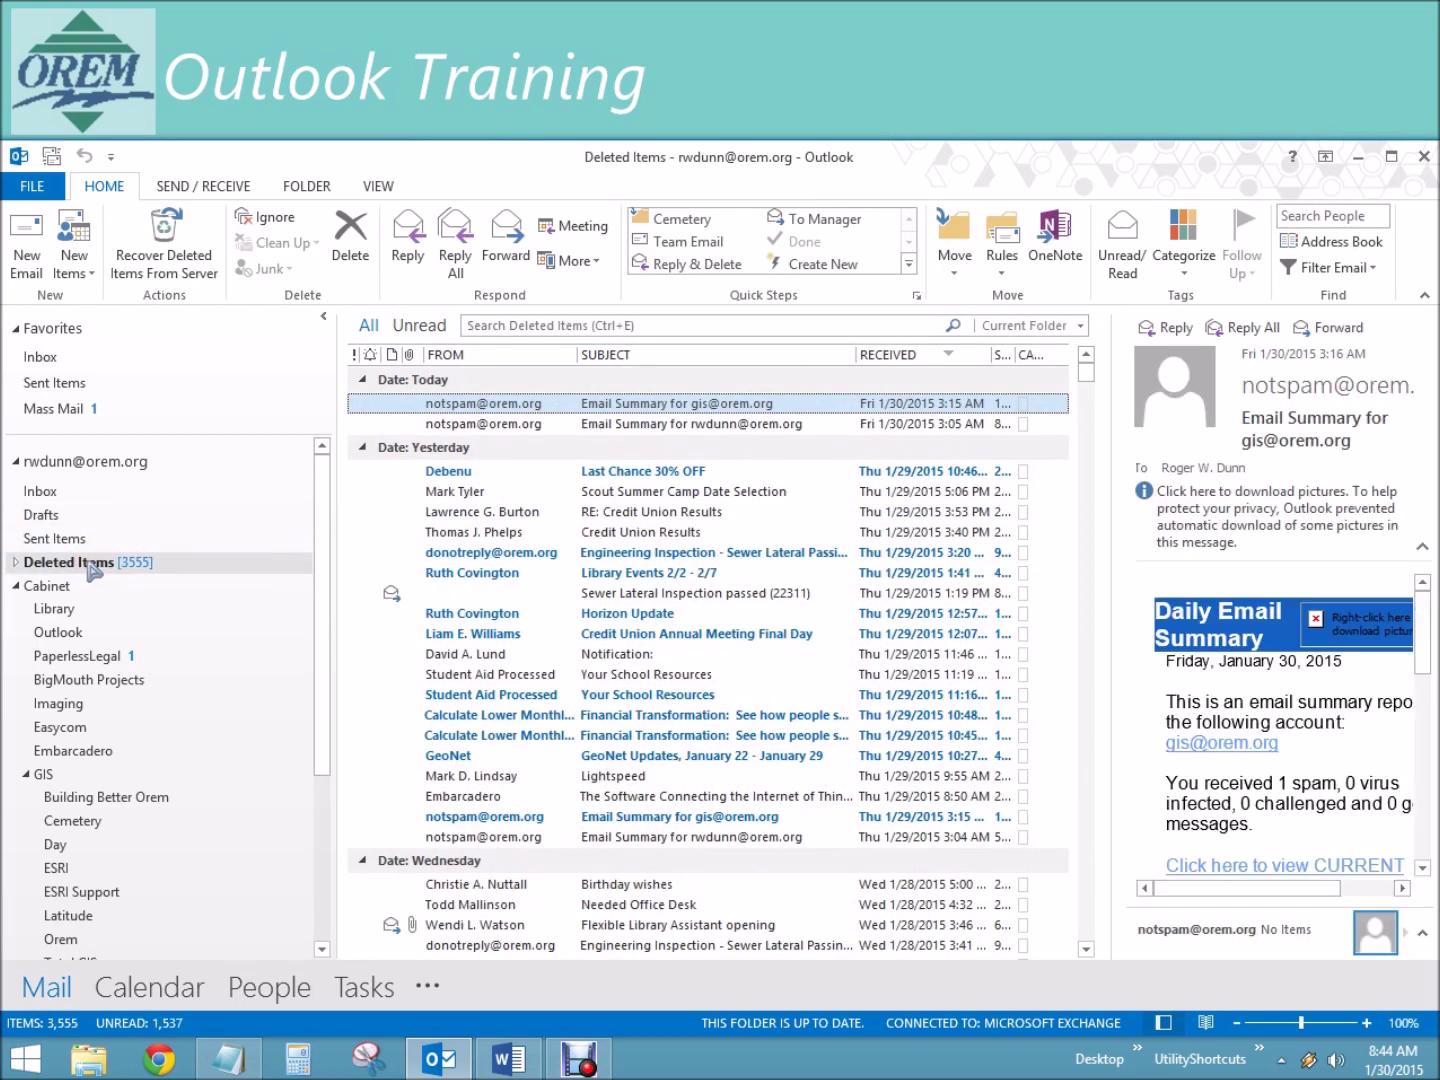
Step: Rerun the recent bond search within Deleted Items, finding 17 items
{"action": "left_click", "coordinate": [622, 322]}
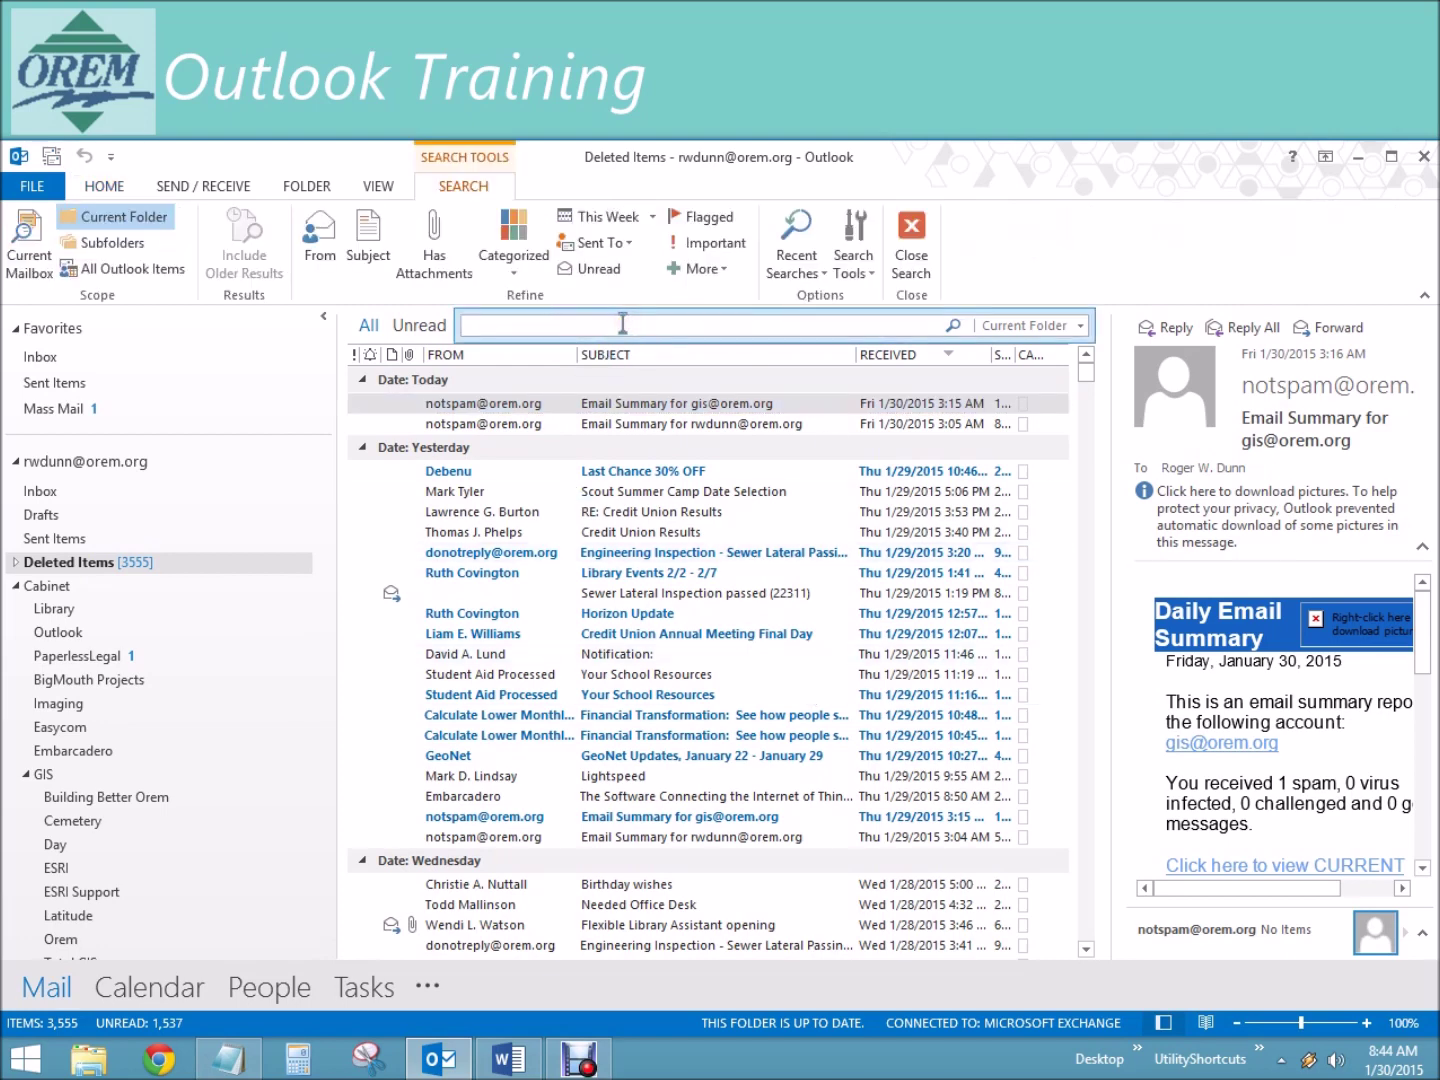
{"action": "left_click", "coordinate": [796, 268]}
{"action": "left_click", "coordinate": [800, 298]}
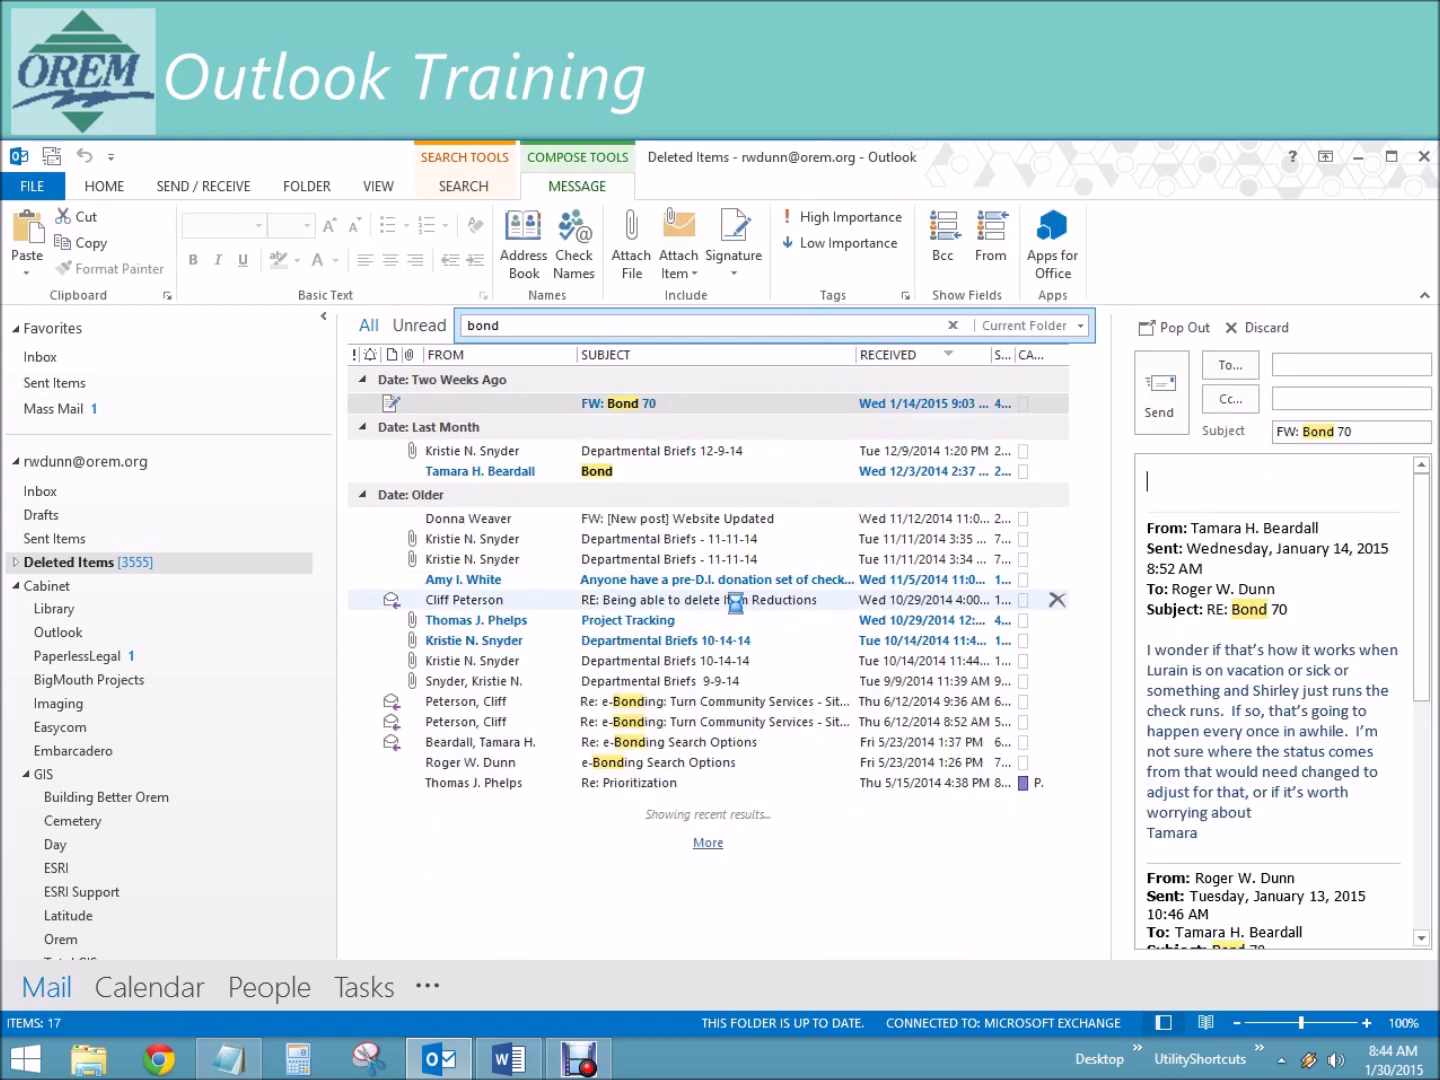
Step: Return to the Inbox and rerun the recent bond search across the mailbox
{"action": "left_click", "coordinate": [41, 490]}
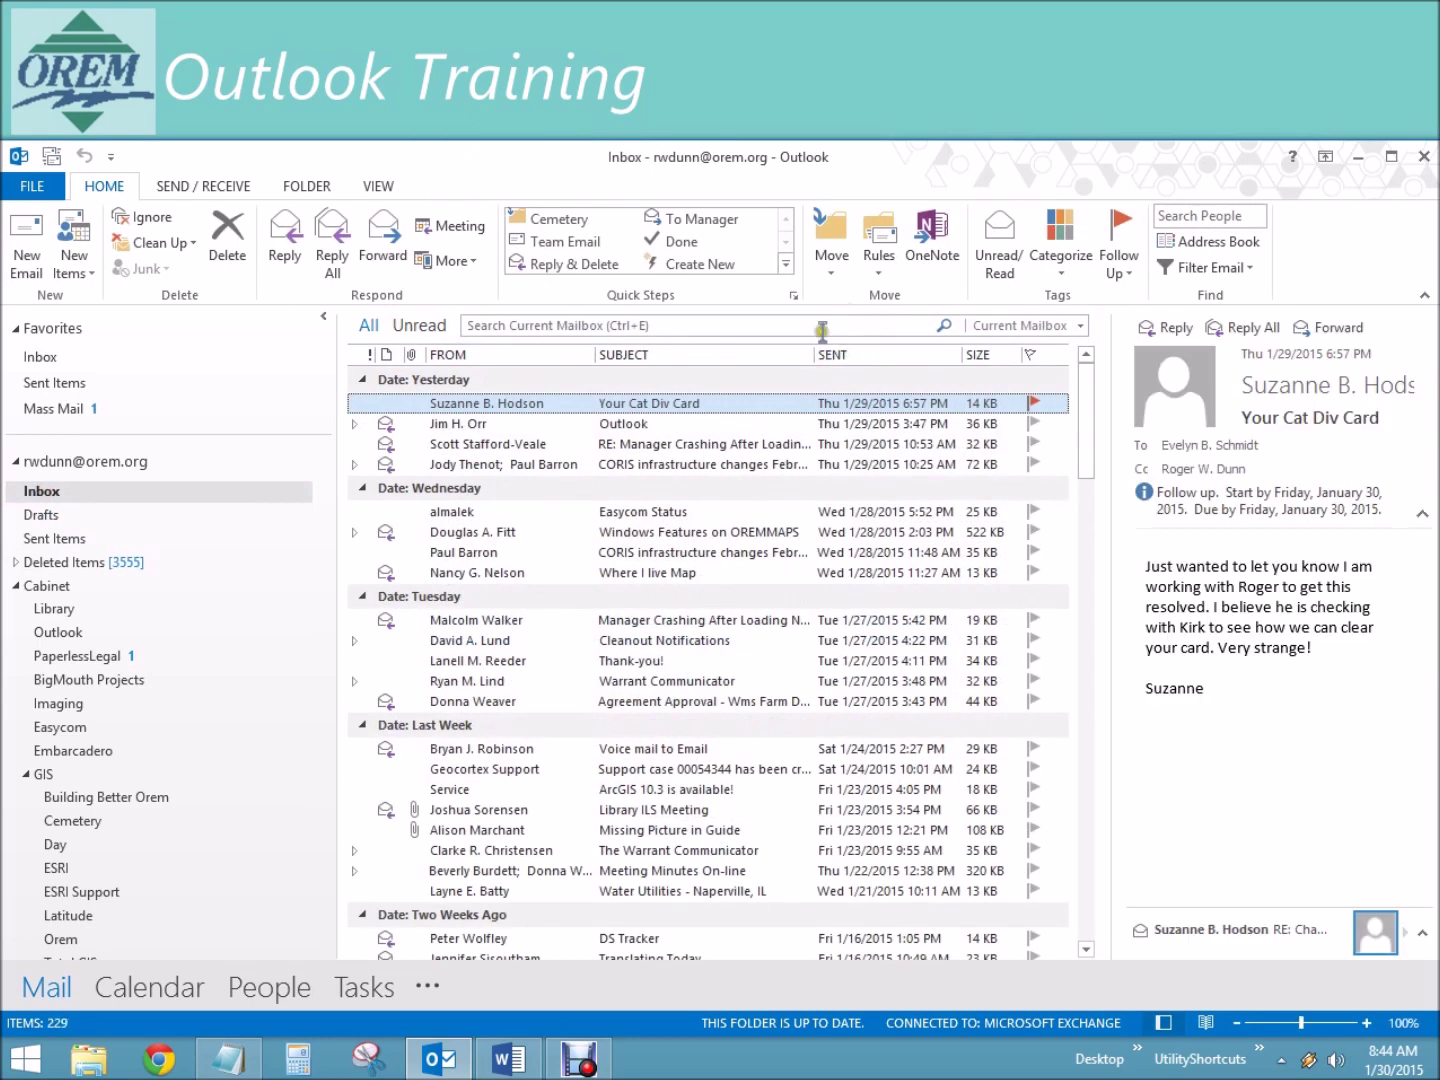
{"action": "left_click", "coordinate": [818, 326]}
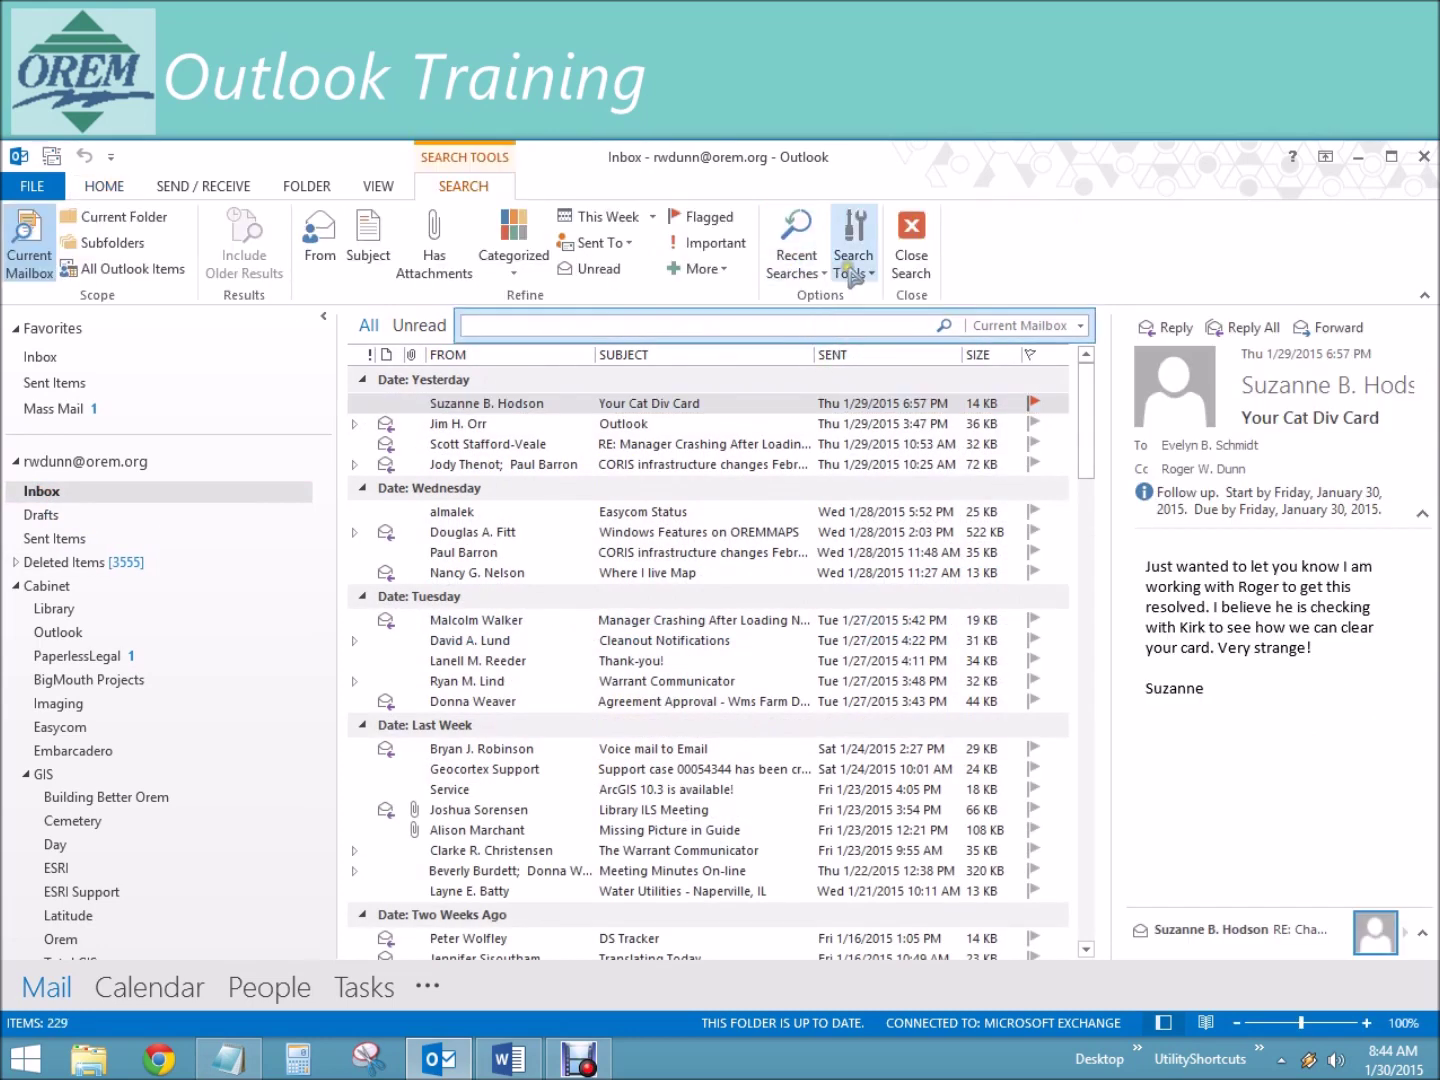
{"action": "left_click", "coordinate": [796, 262]}
{"action": "left_click", "coordinate": [814, 297]}
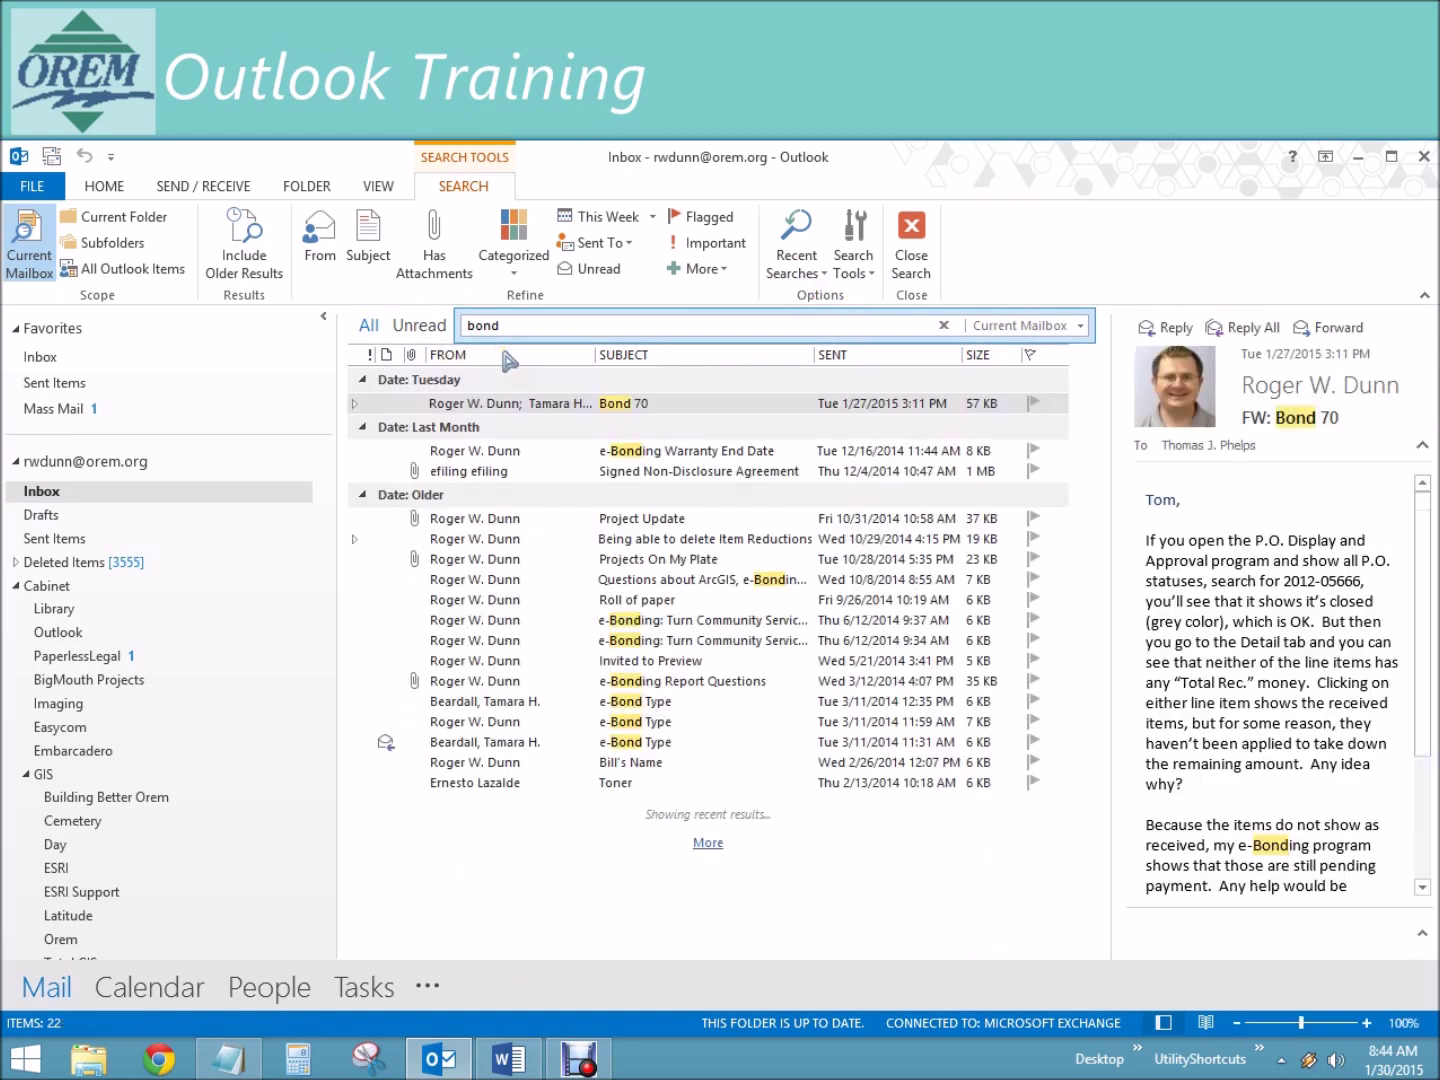
Step: Switch the bond search scope to All Outlook Items and scroll through the 64 results
{"action": "left_click", "coordinate": [1080, 329]}
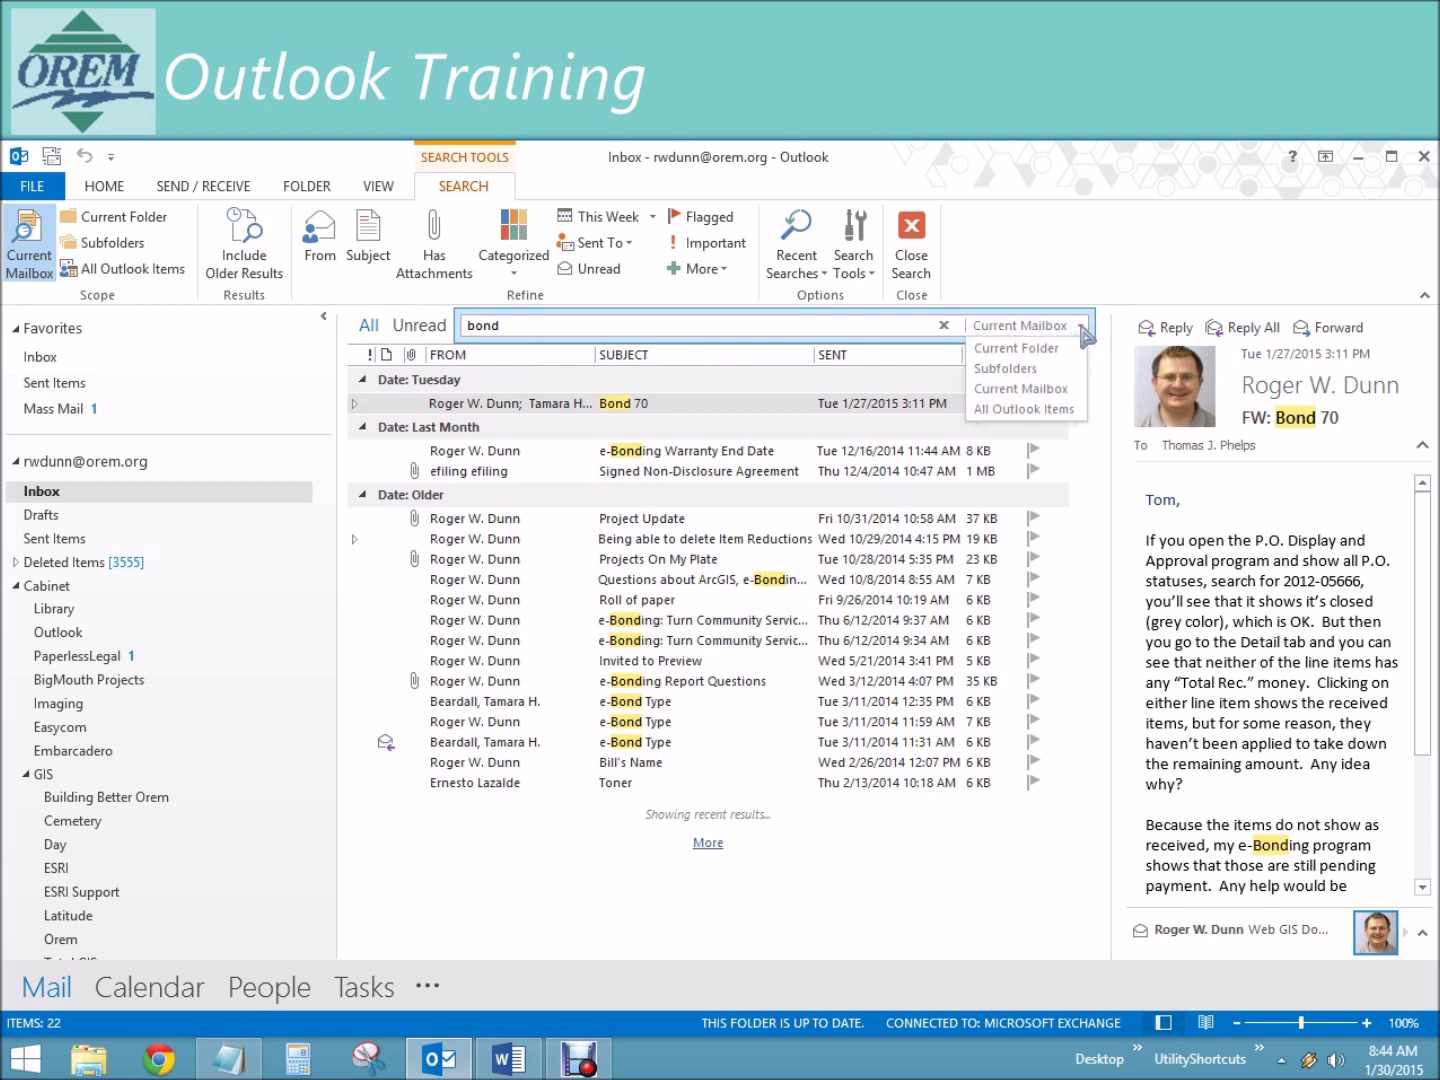
{"action": "left_click", "coordinate": [1031, 410]}
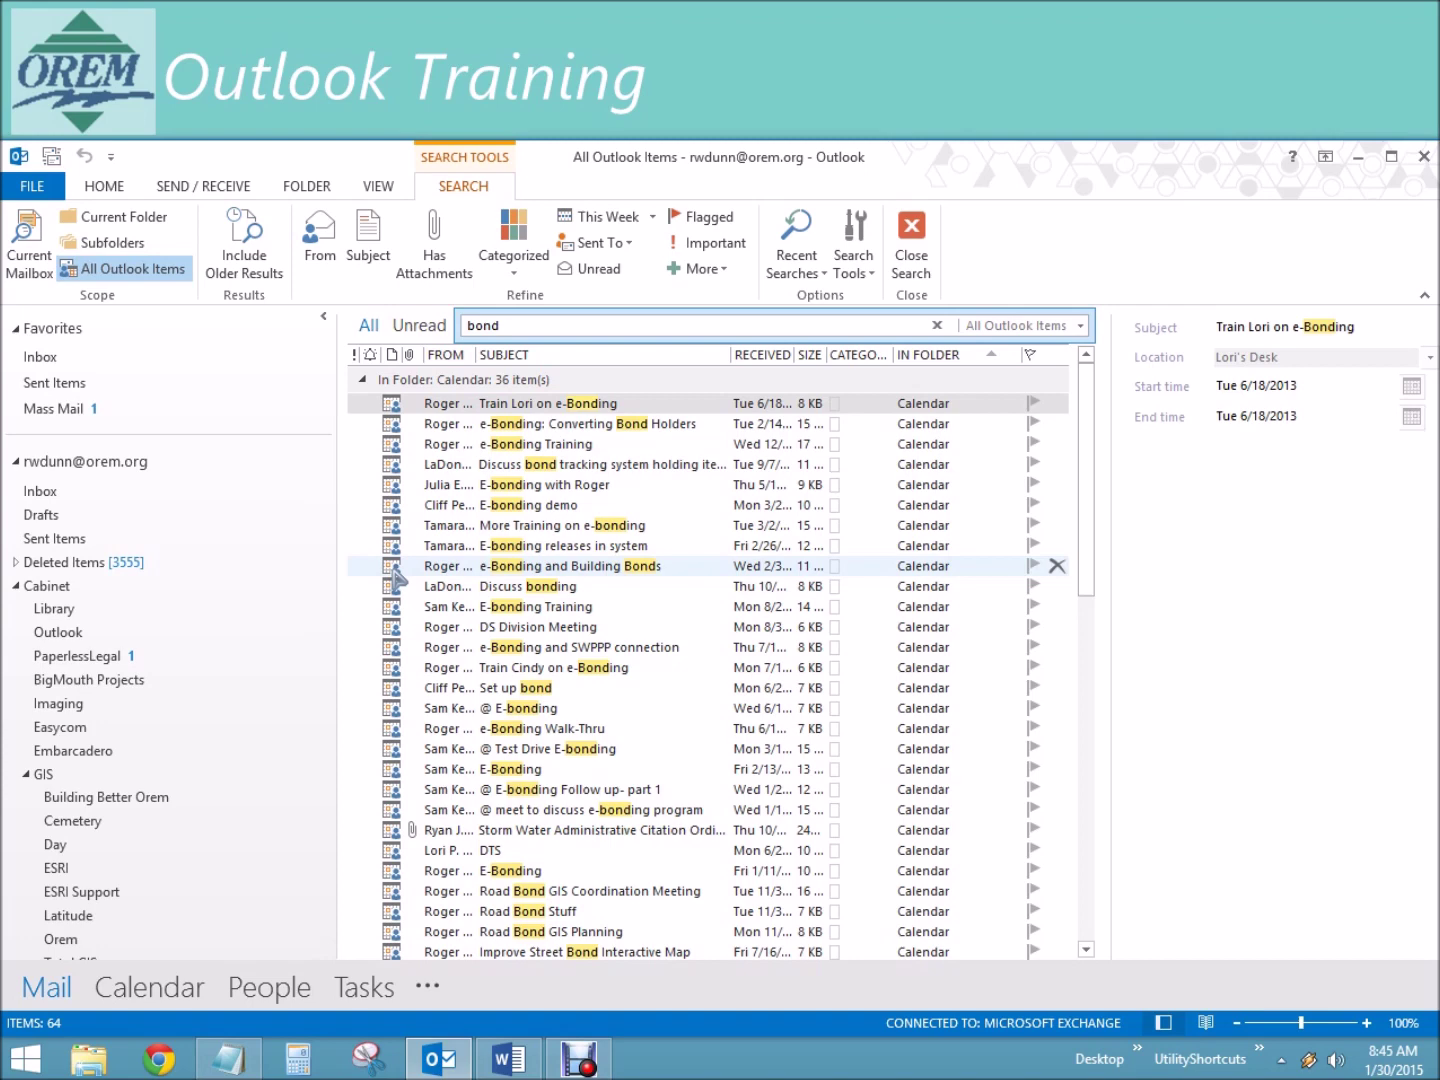
{"action": "left_click", "coordinate": [1087, 880]}
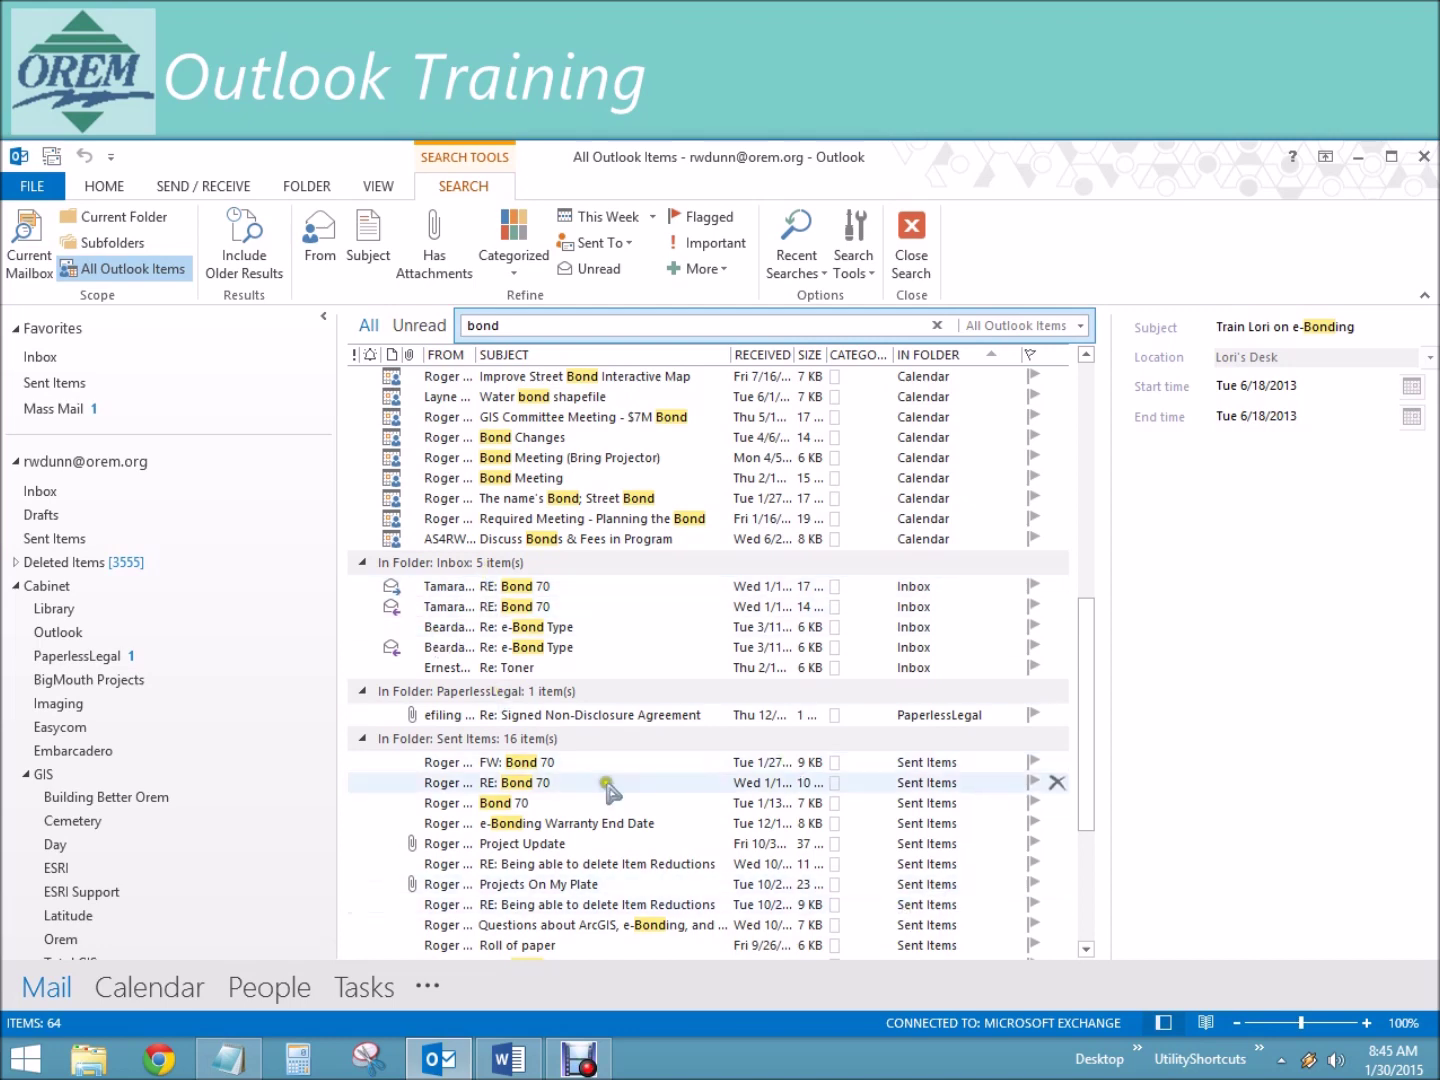
{"action": "left_click_drag", "start_coordinate": [1084, 752], "coordinate": [1082, 845]}
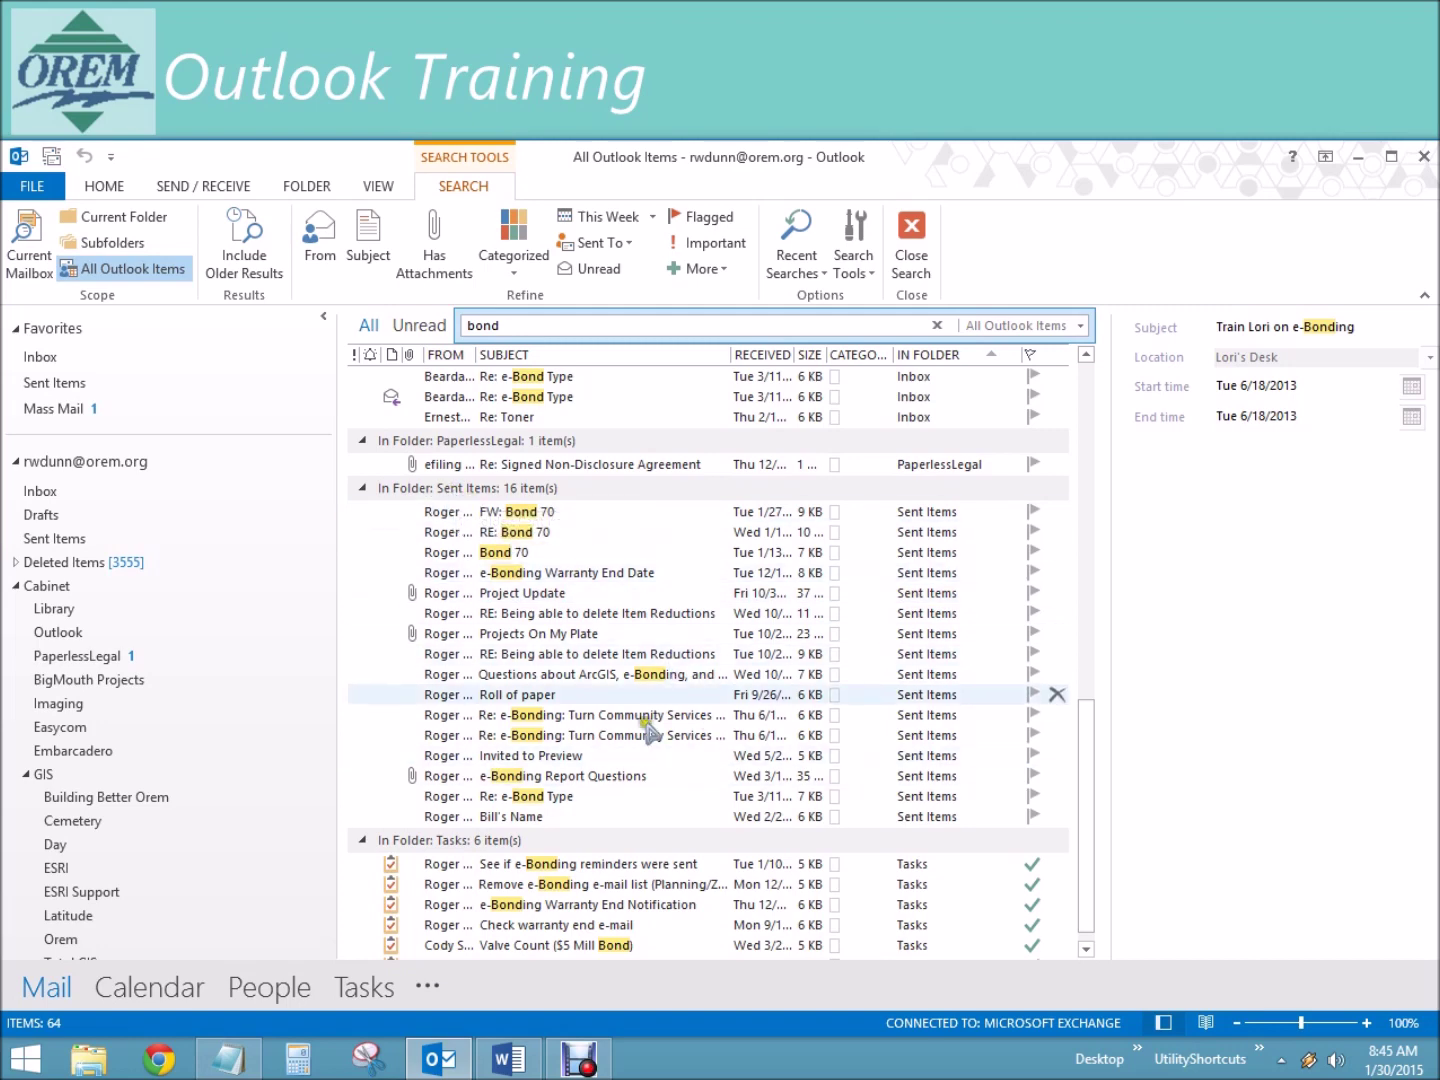
{"action": "left_click_drag", "start_coordinate": [1084, 736], "coordinate": [1084, 769]}
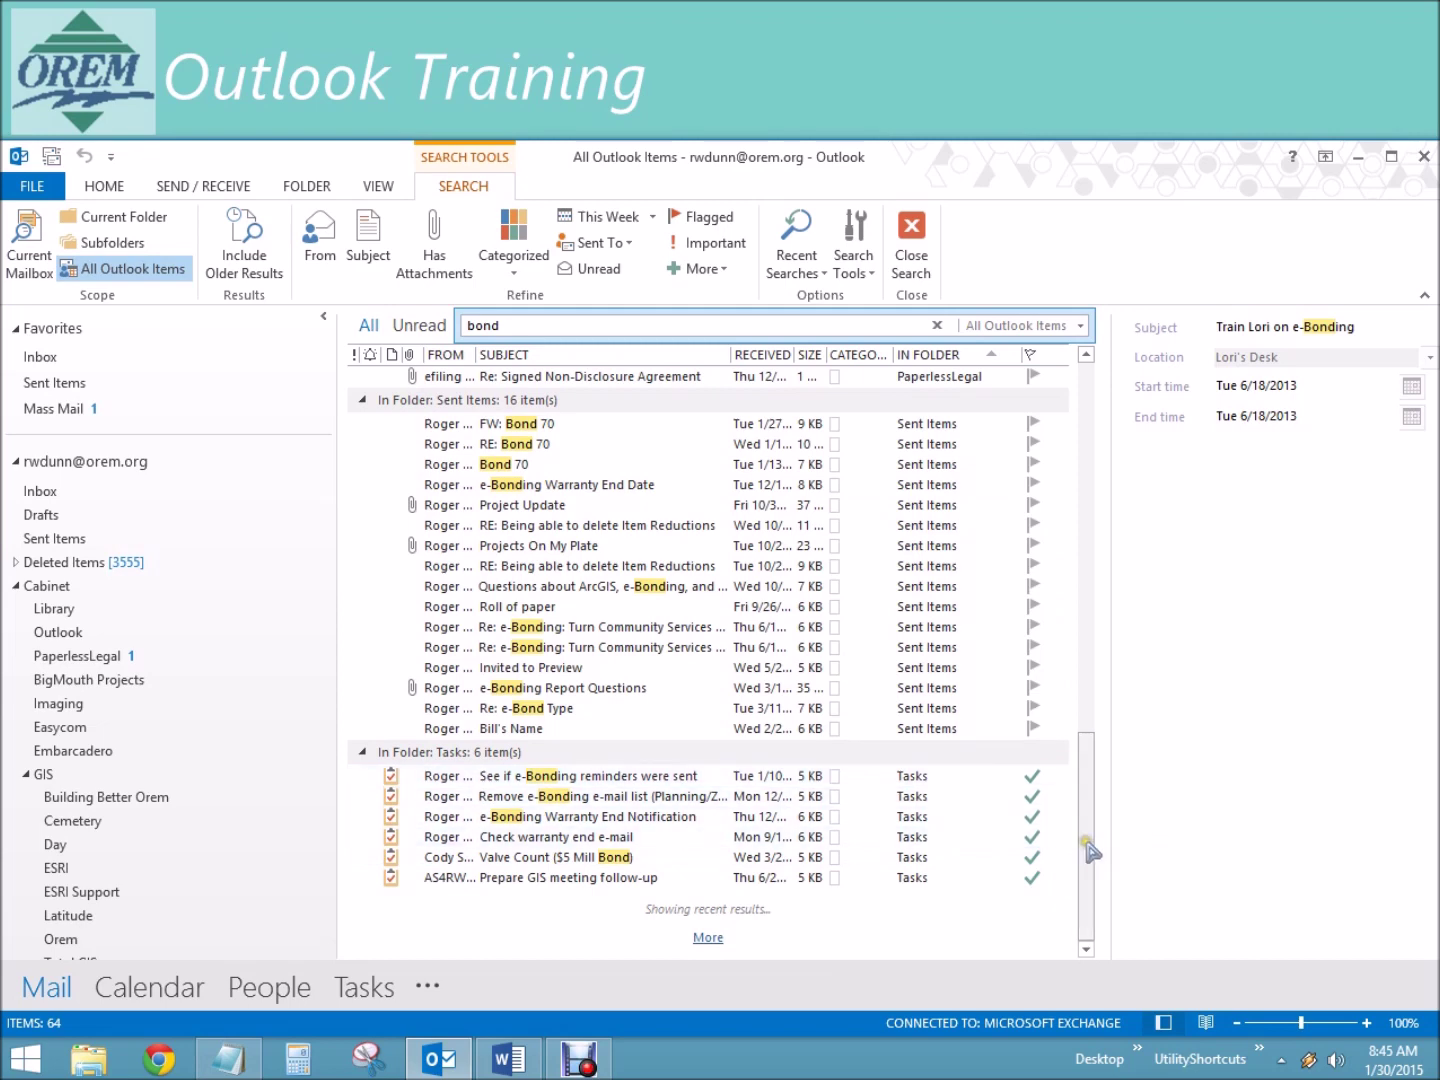
{"action": "left_click_drag", "start_coordinate": [1085, 852], "coordinate": [1084, 450]}
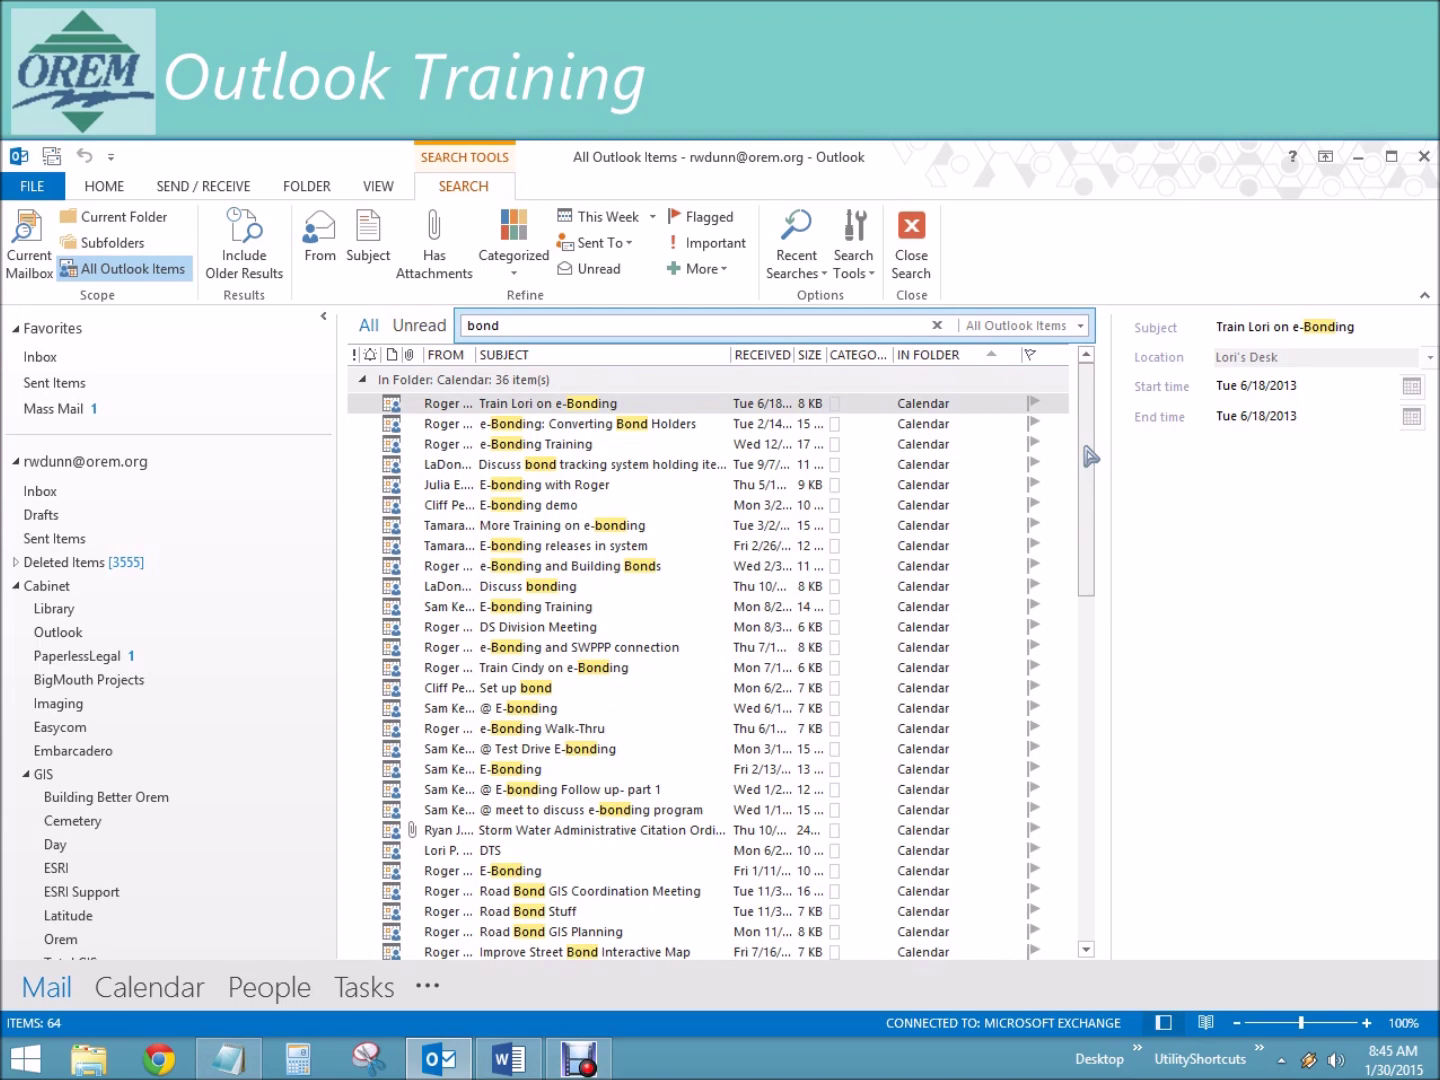
{"action": "mouse_move", "coordinate": [1090, 457]}
{"action": "left_mouse_down"}
{"action": "mouse_move", "coordinate": [1087, 515]}
{"action": "mouse_move", "coordinate": [1087, 444]}
{"action": "left_mouse_up"}
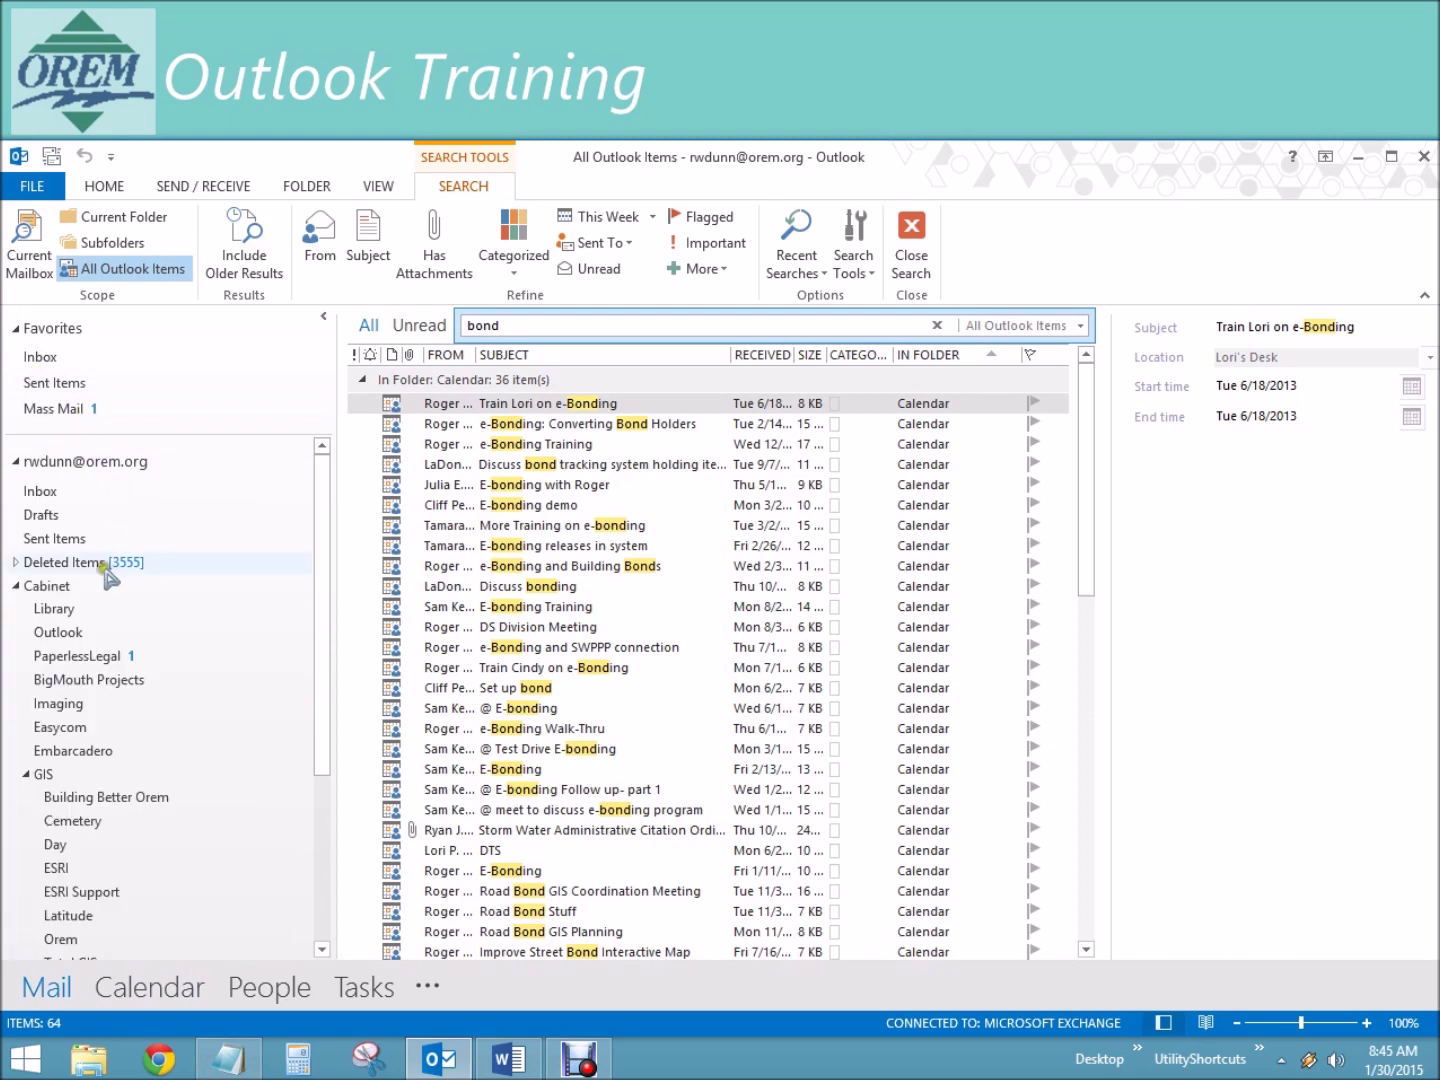
Step: Switch to the Calendar and search it for bond, listing 36 appointments
{"action": "left_click", "coordinate": [170, 985]}
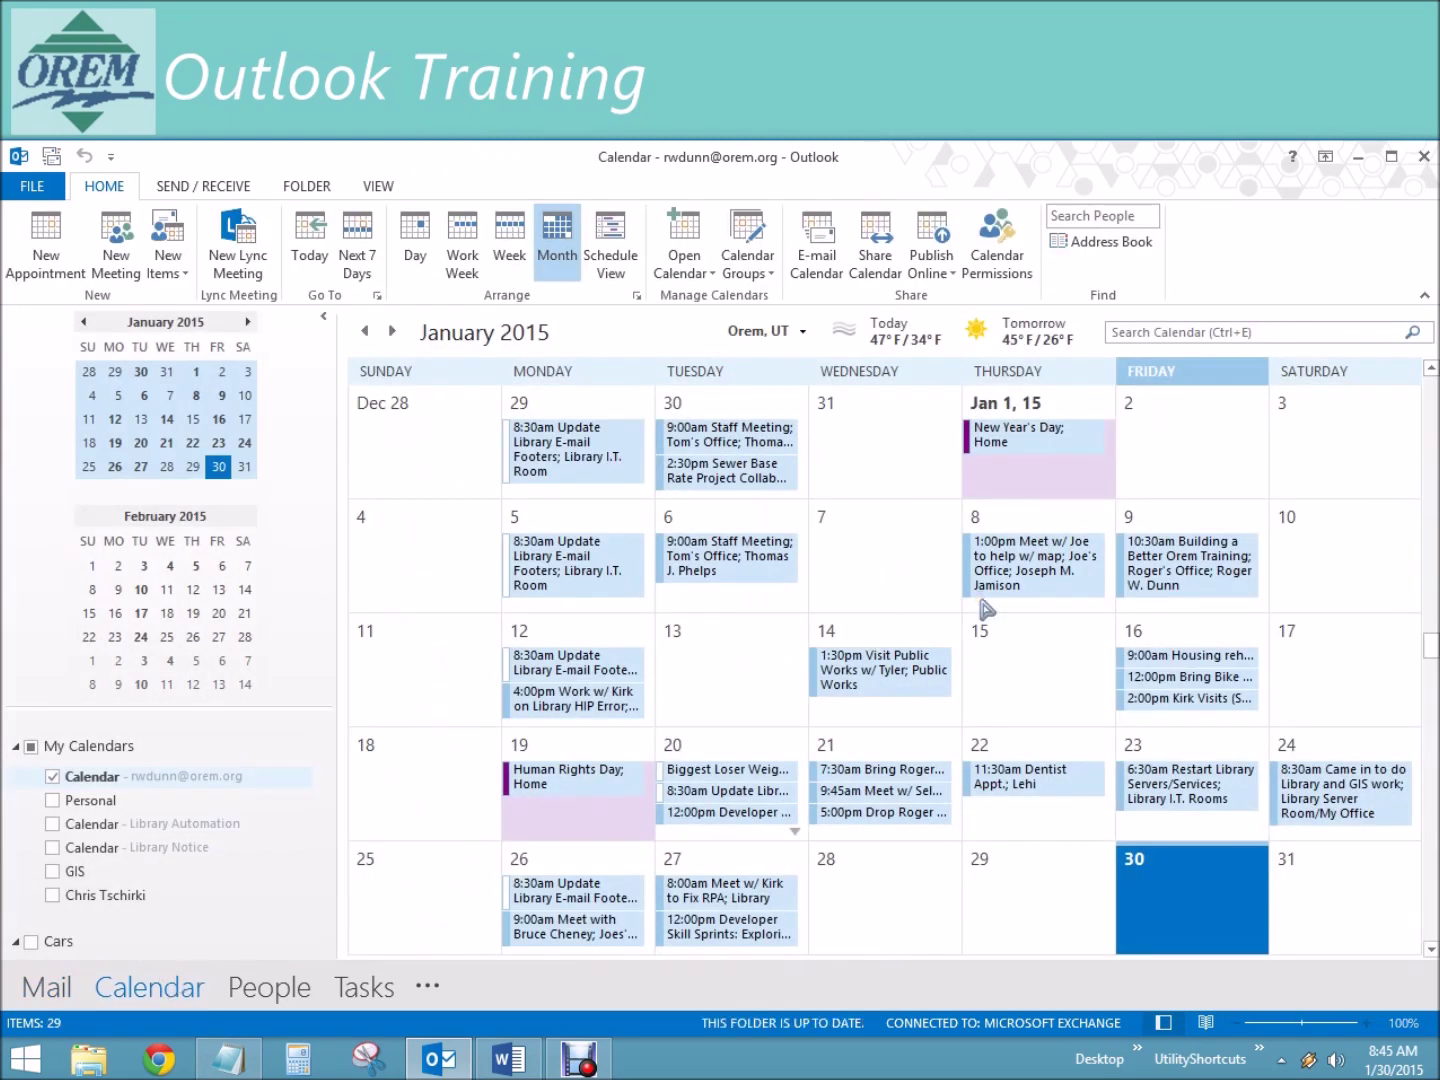
{"action": "left_click", "coordinate": [1160, 332]}
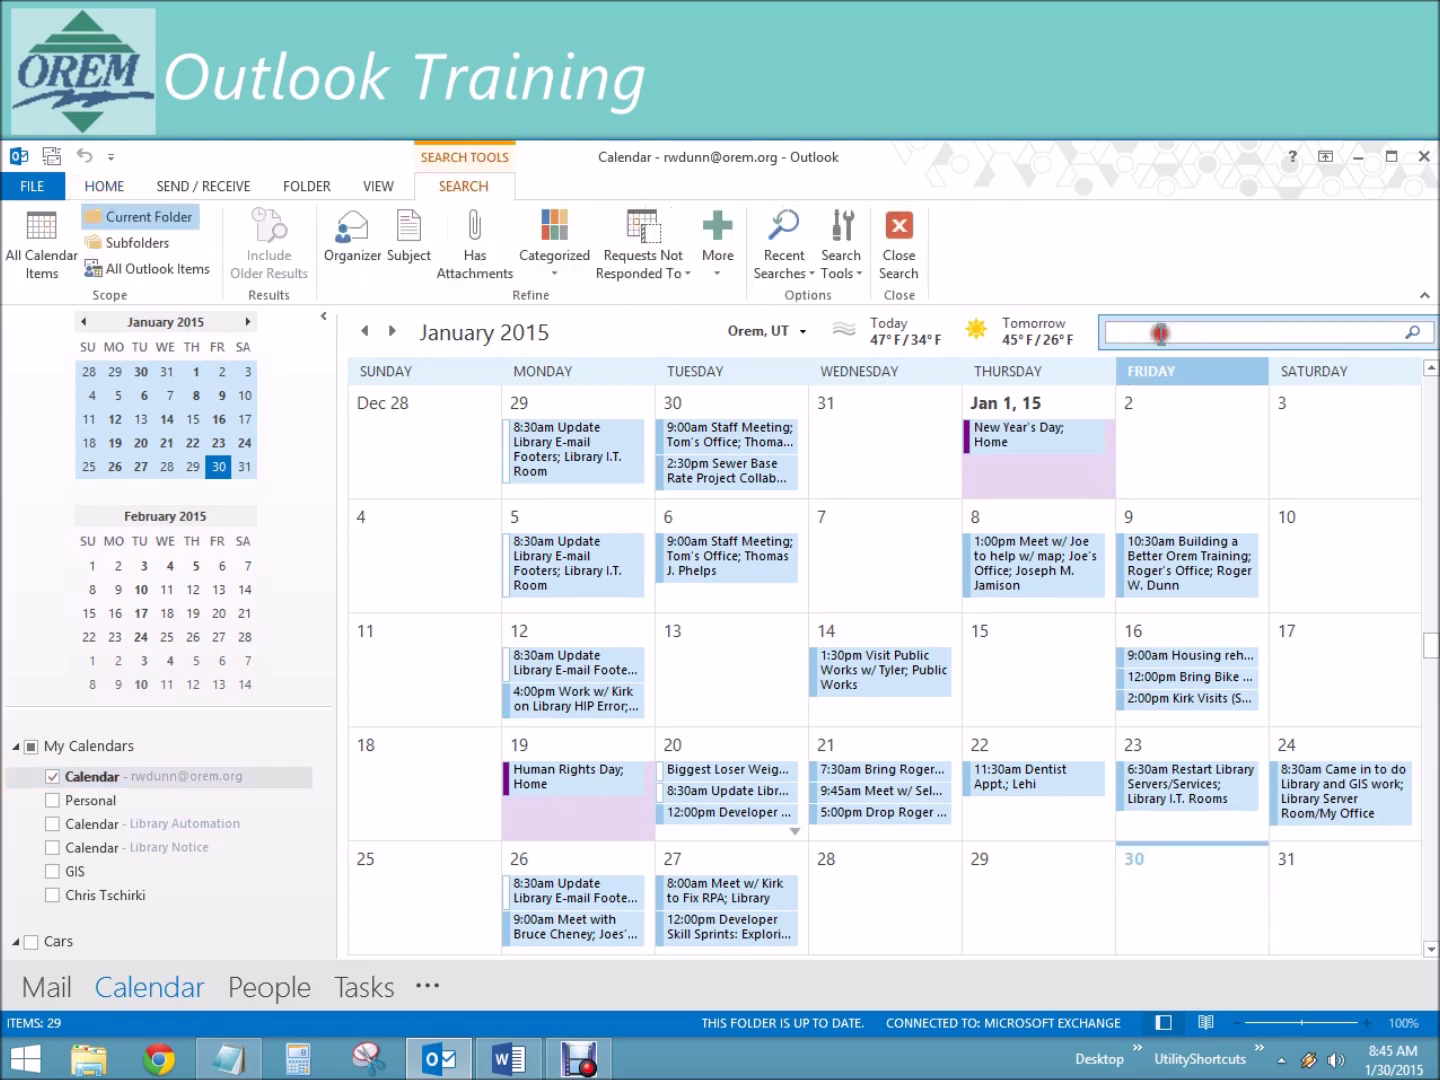
{"action": "type", "text": "bond"}
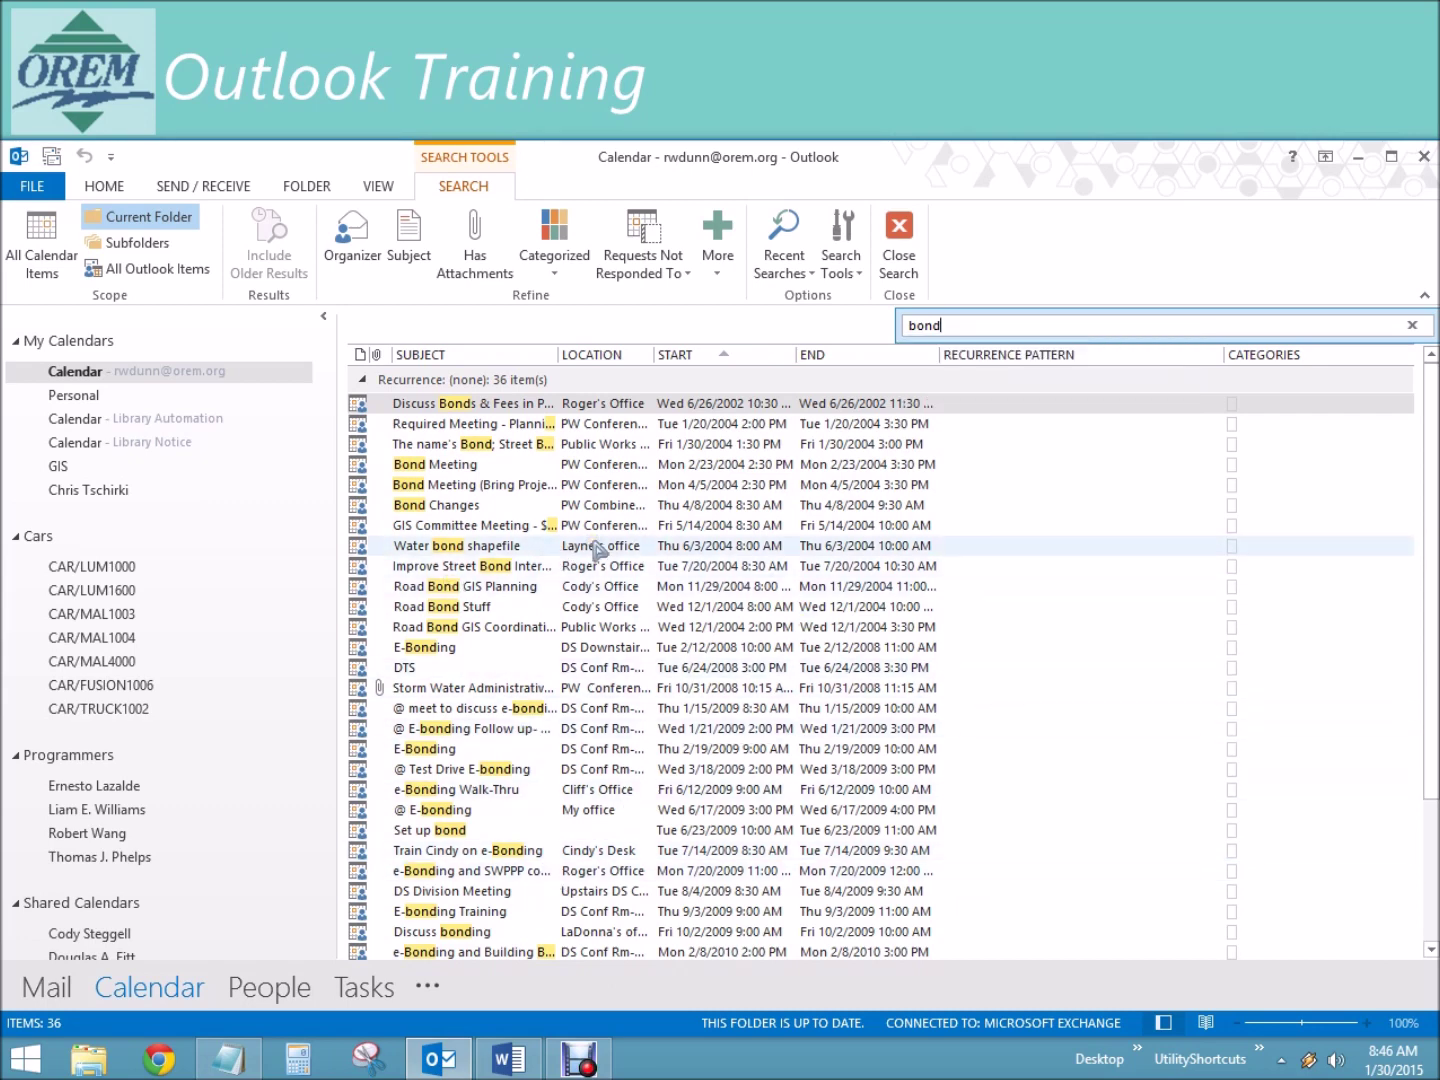
{"action": "left_click", "coordinate": [1041, 851]}
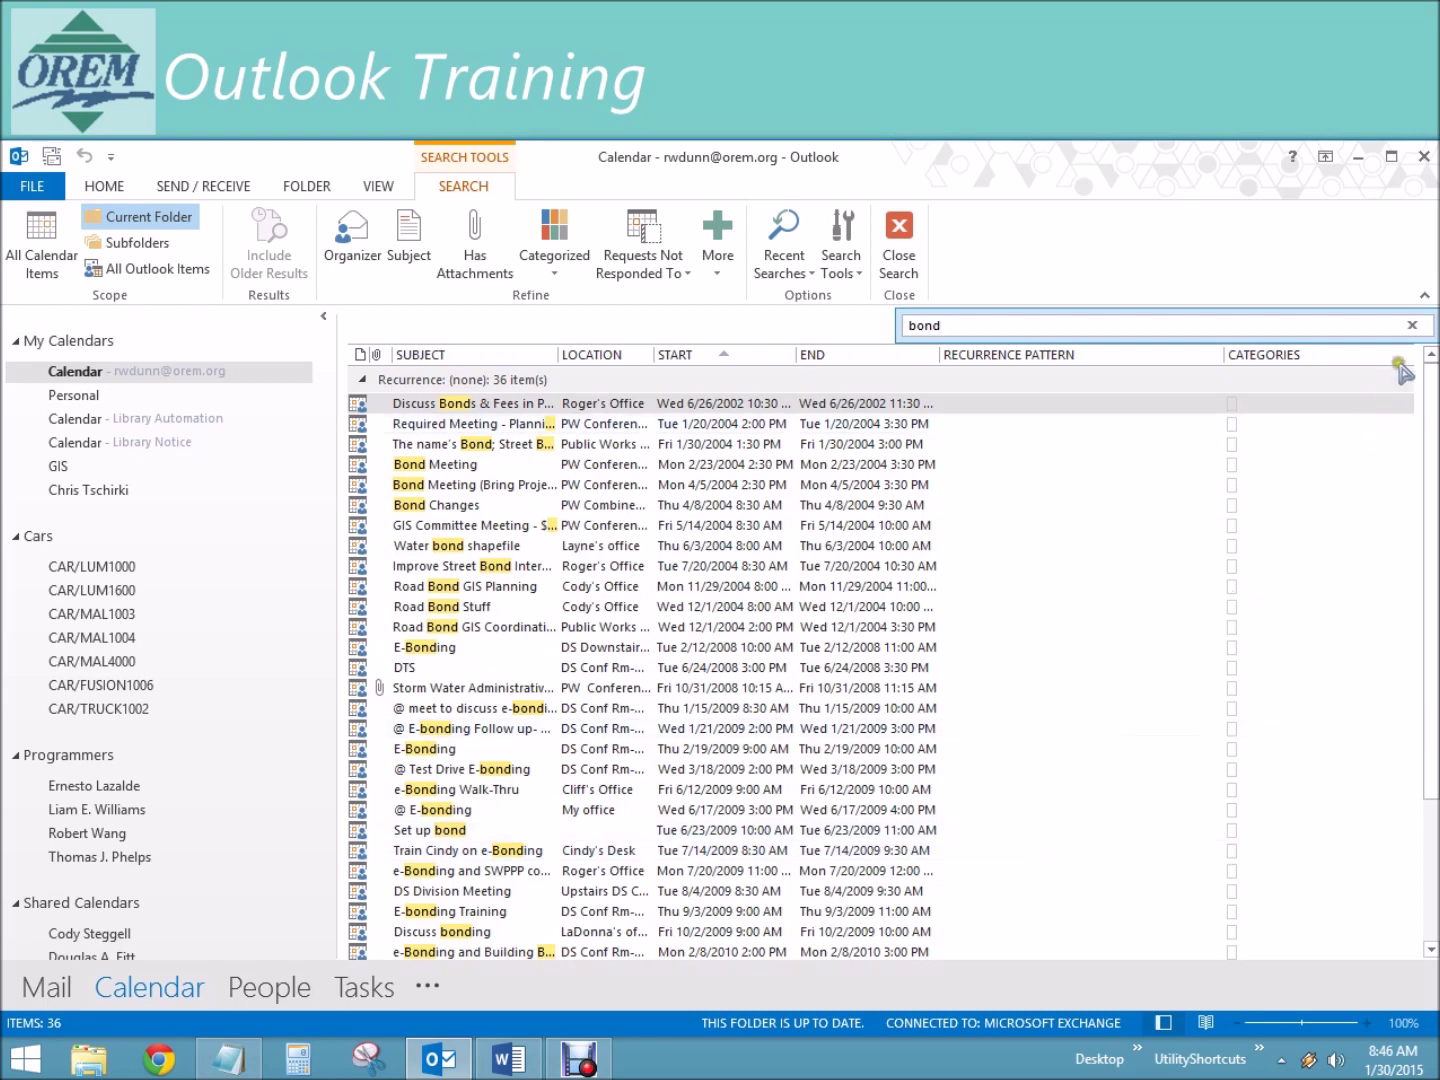
Step: Rerun the bond search and try showing results in Calendar view, dismissing the warning
{"action": "left_click", "coordinate": [1410, 325]}
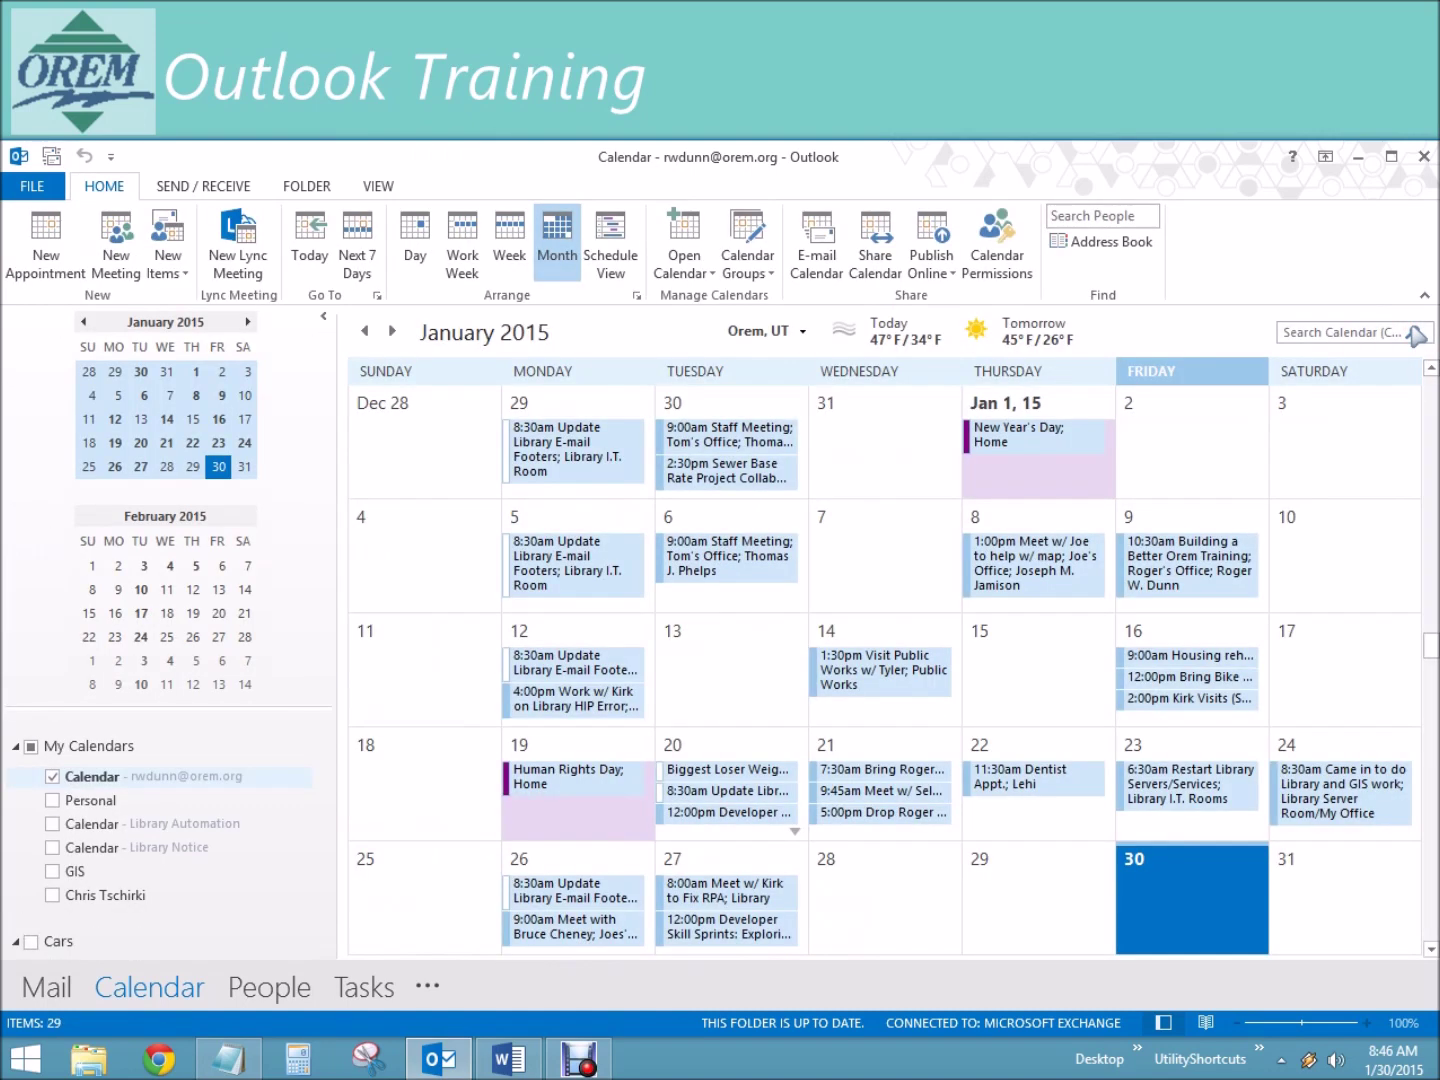
{"action": "left_click", "coordinate": [1336, 333]}
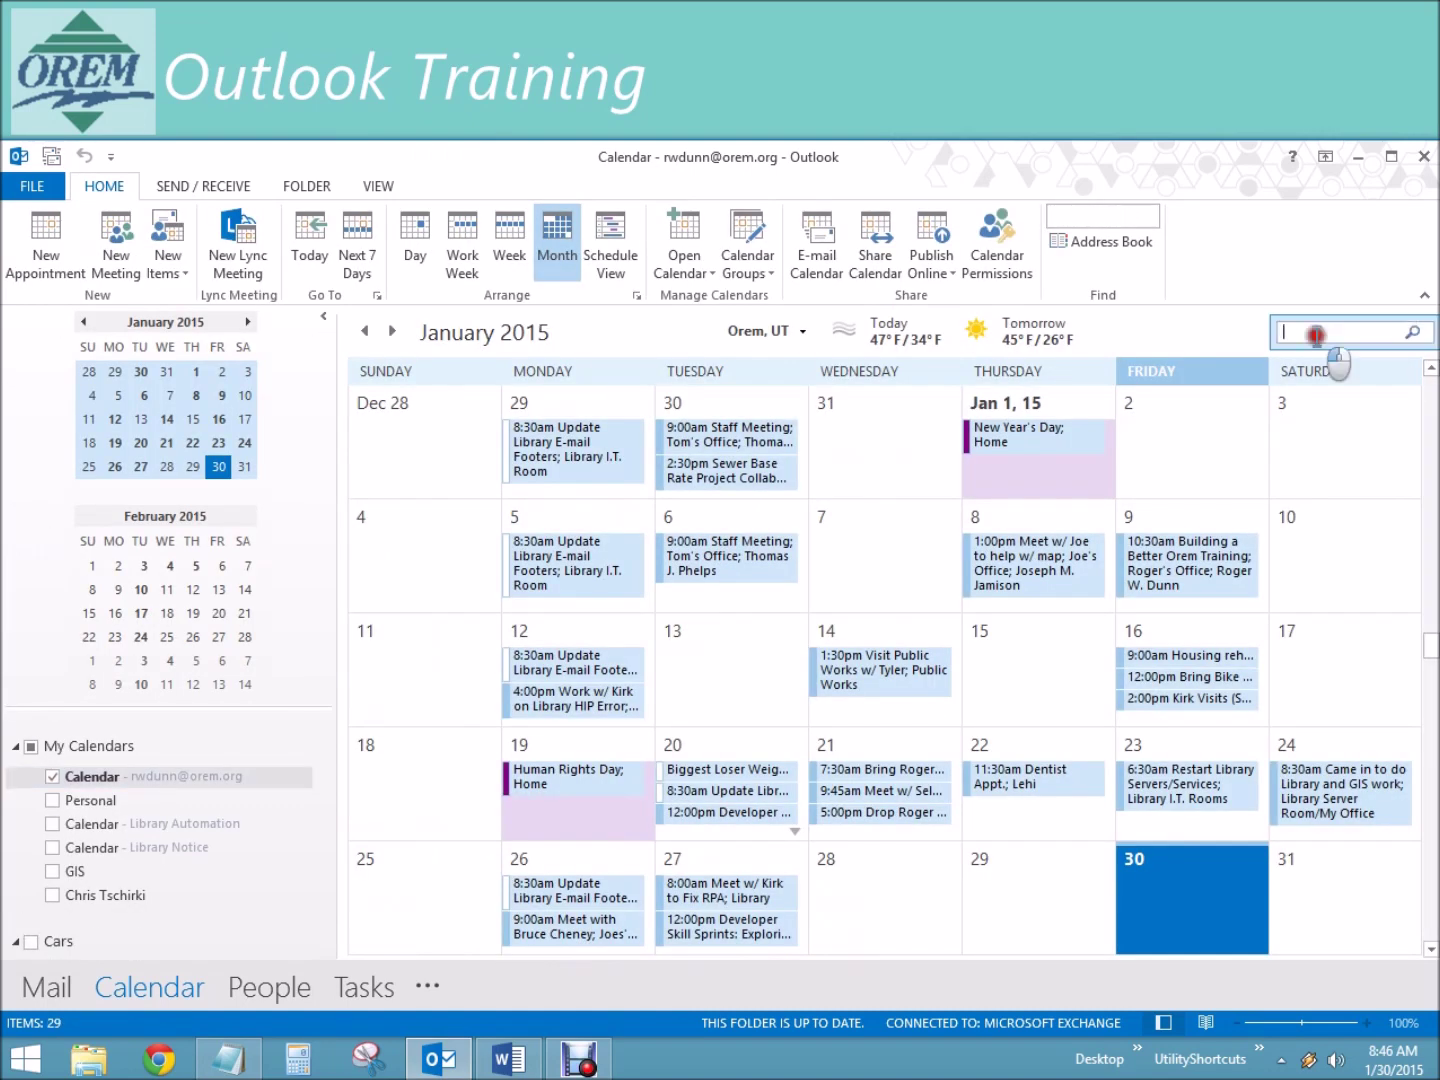
{"action": "type", "text": "bond"}
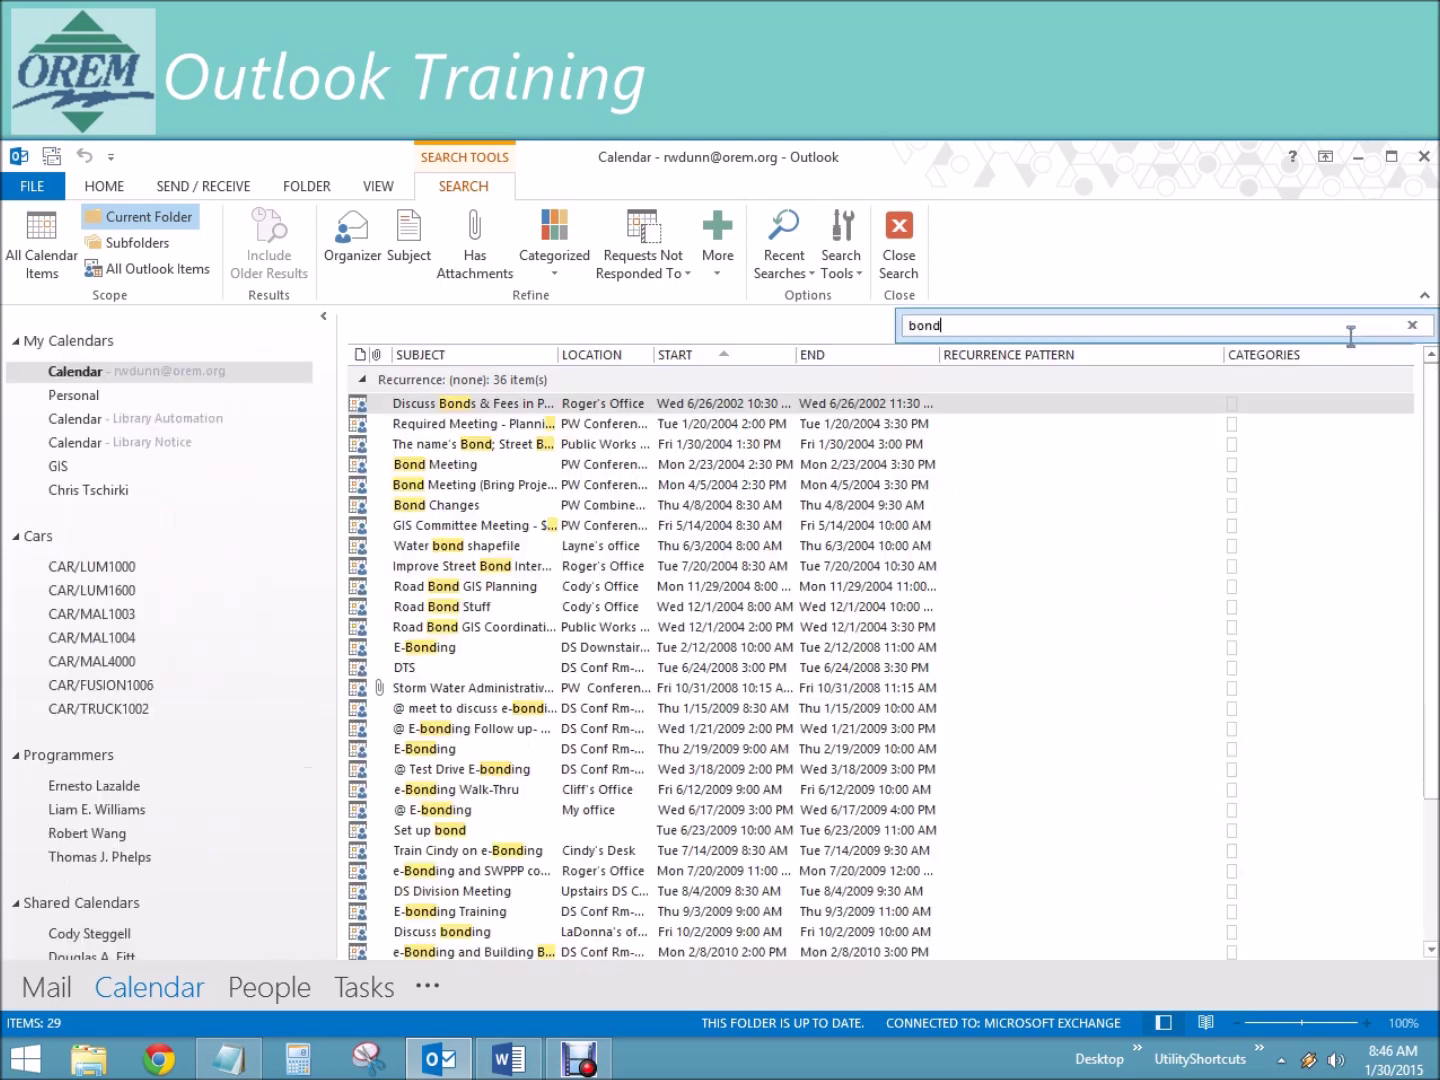
{"action": "left_click", "coordinate": [372, 187]}
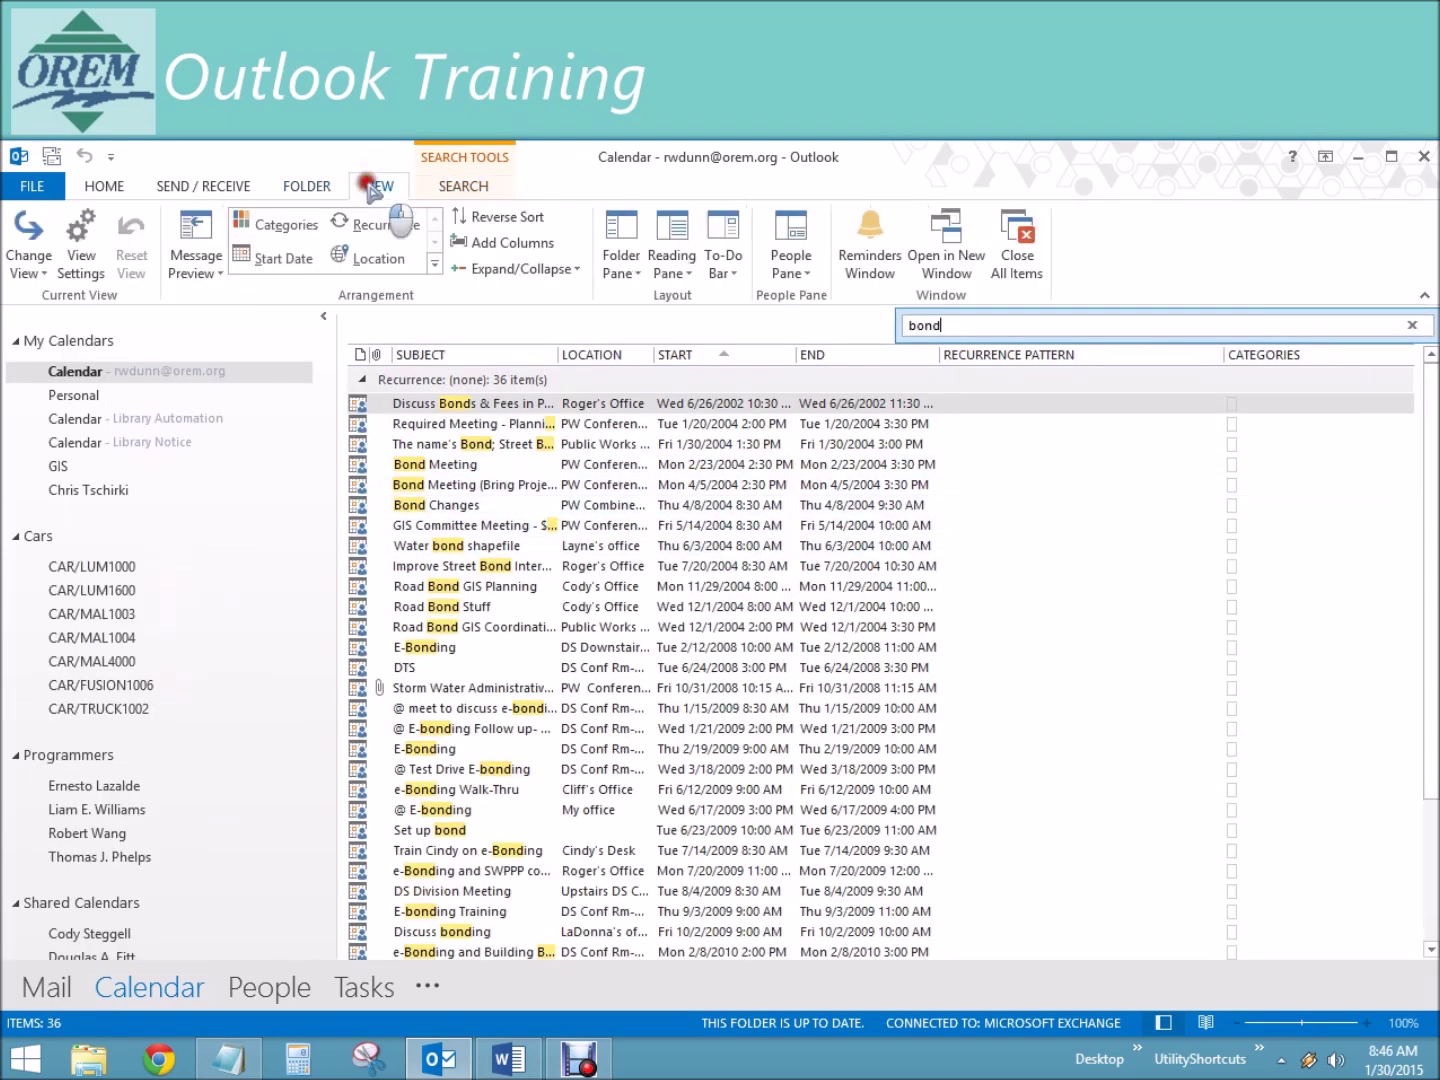
{"action": "left_click", "coordinate": [28, 257]}
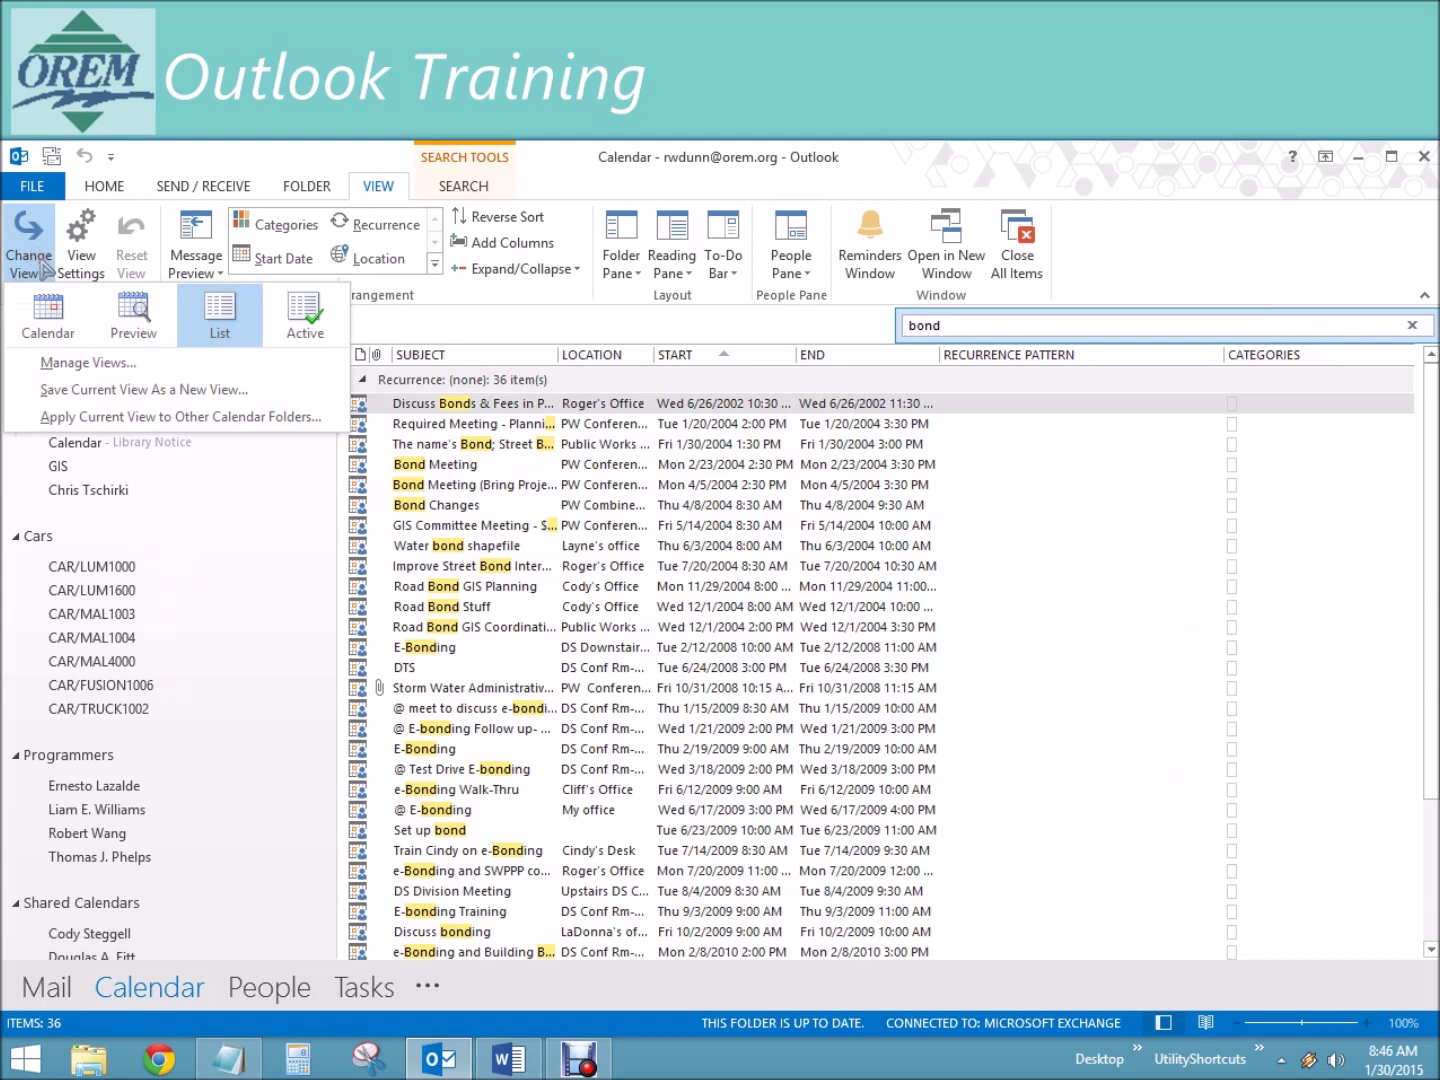
{"action": "left_click", "coordinate": [78, 333]}
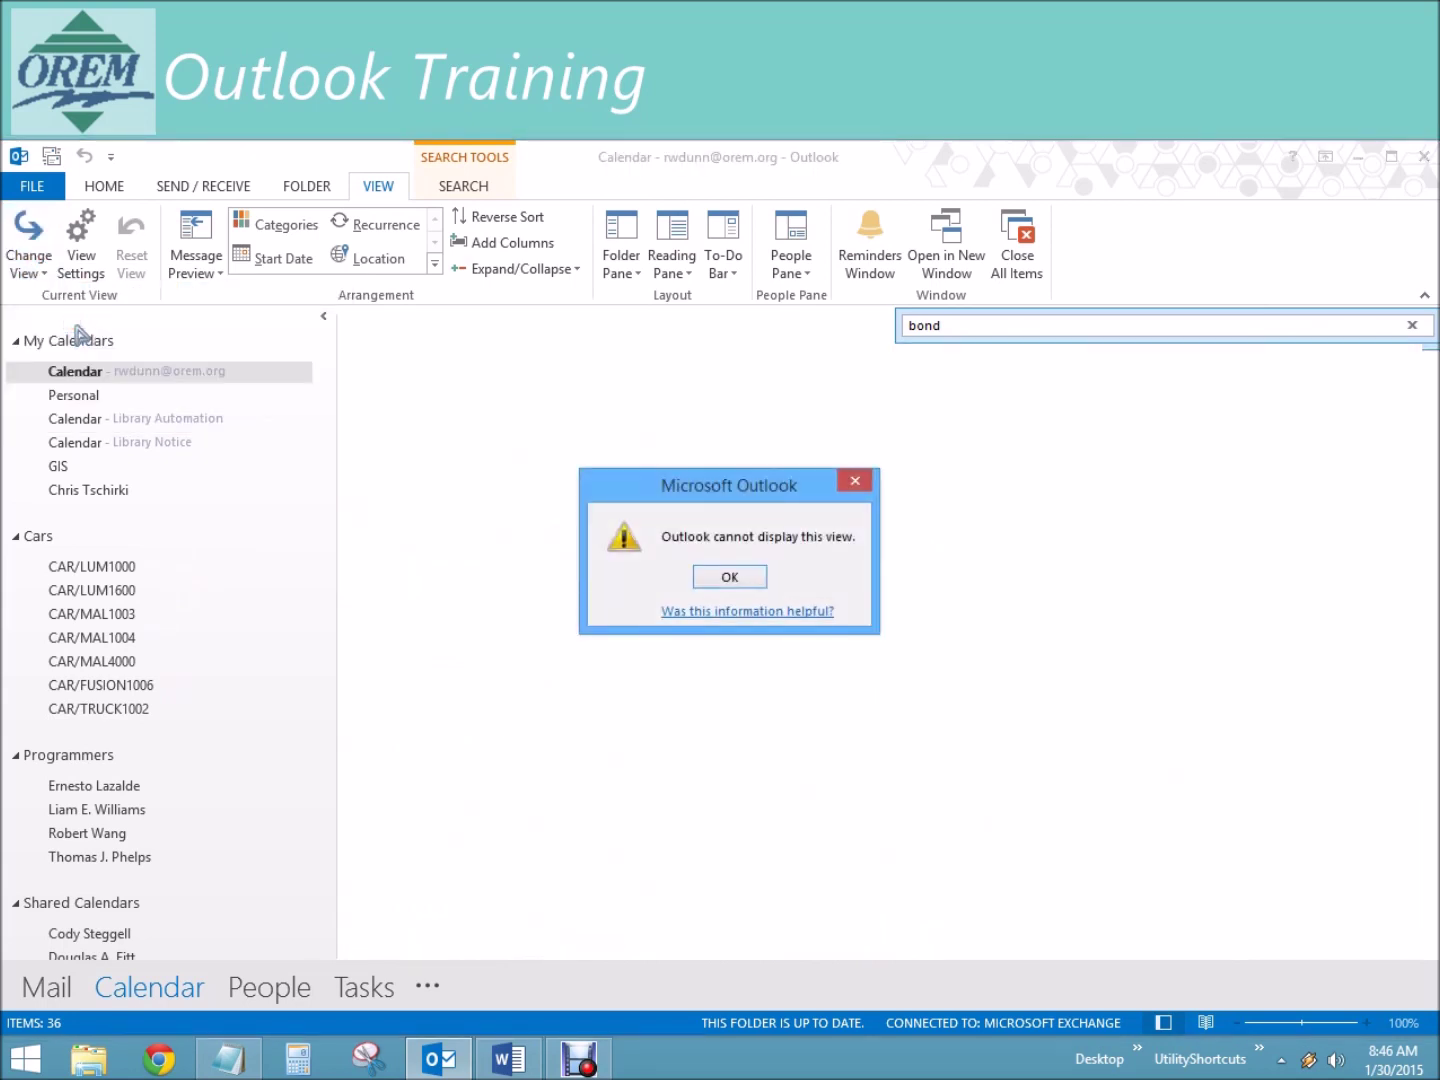
{"action": "left_click", "coordinate": [731, 578]}
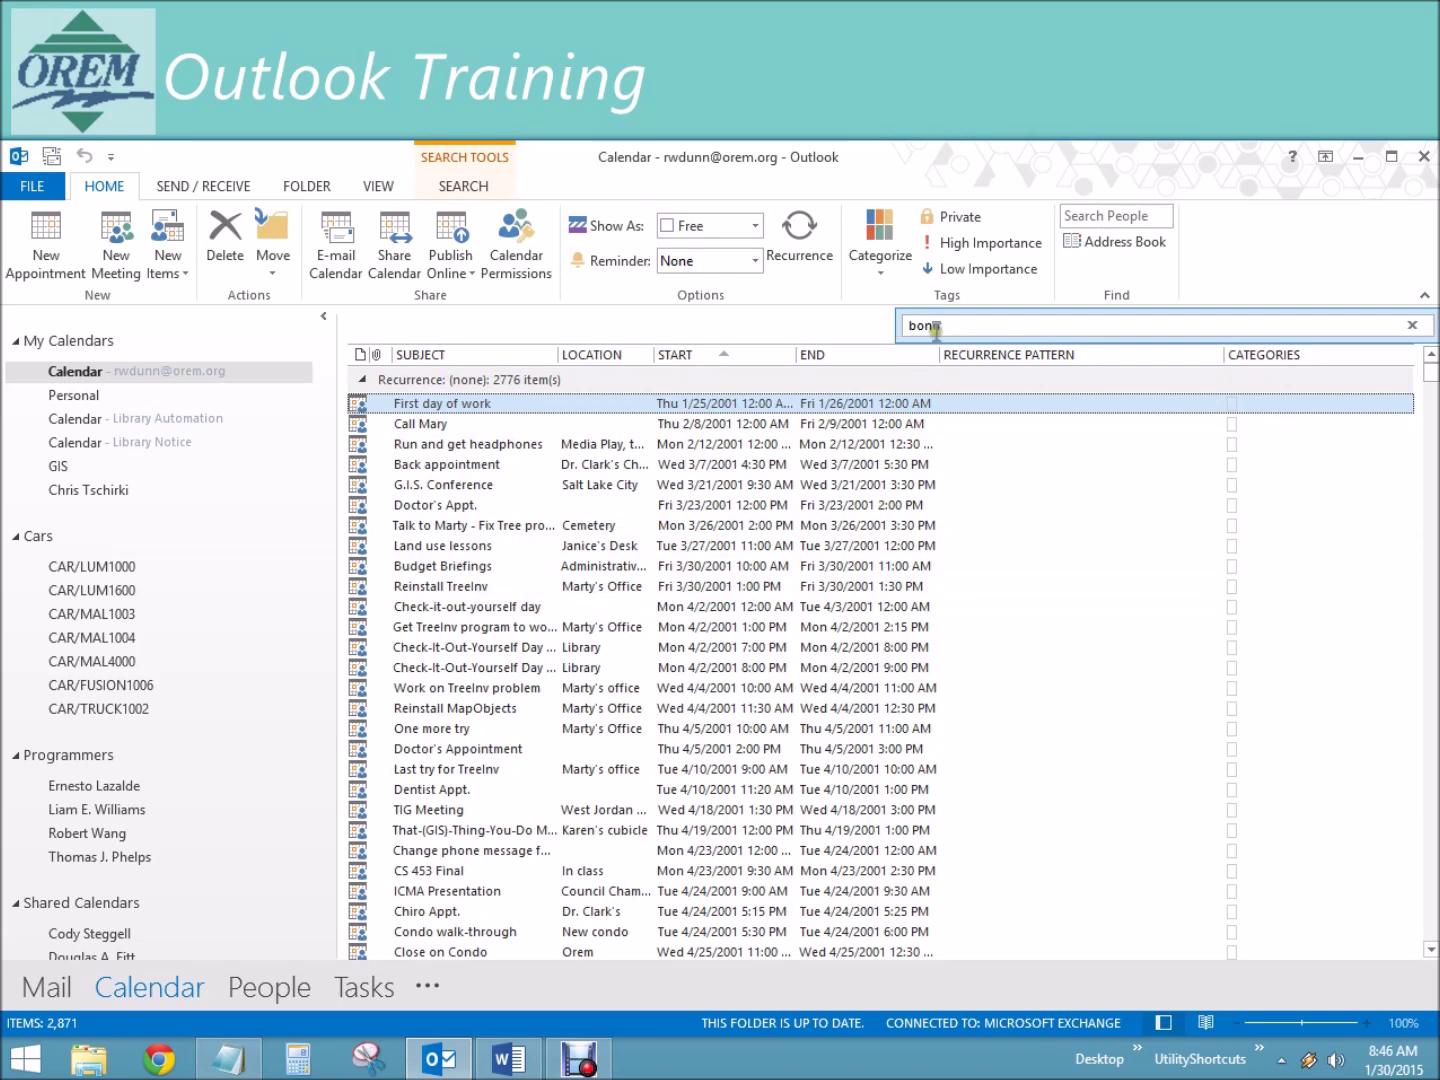
Step: Clear the bond search to return to the January 2015 month view
{"action": "left_click", "coordinate": [1414, 322]}
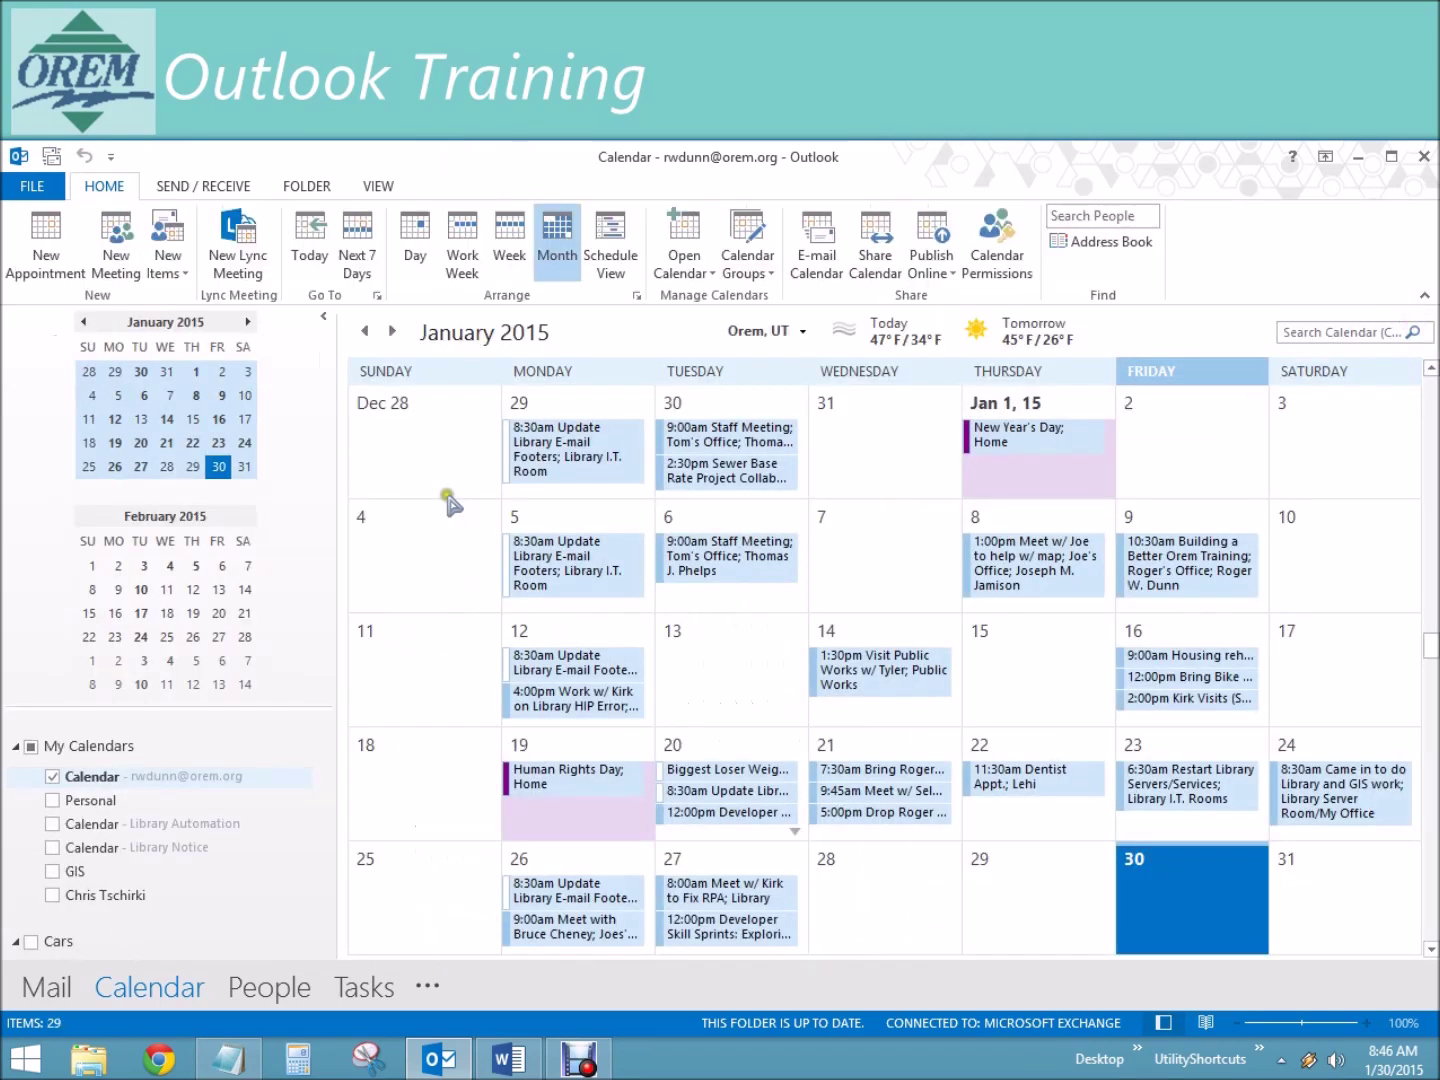
{"action": "left_click", "coordinate": [376, 186]}
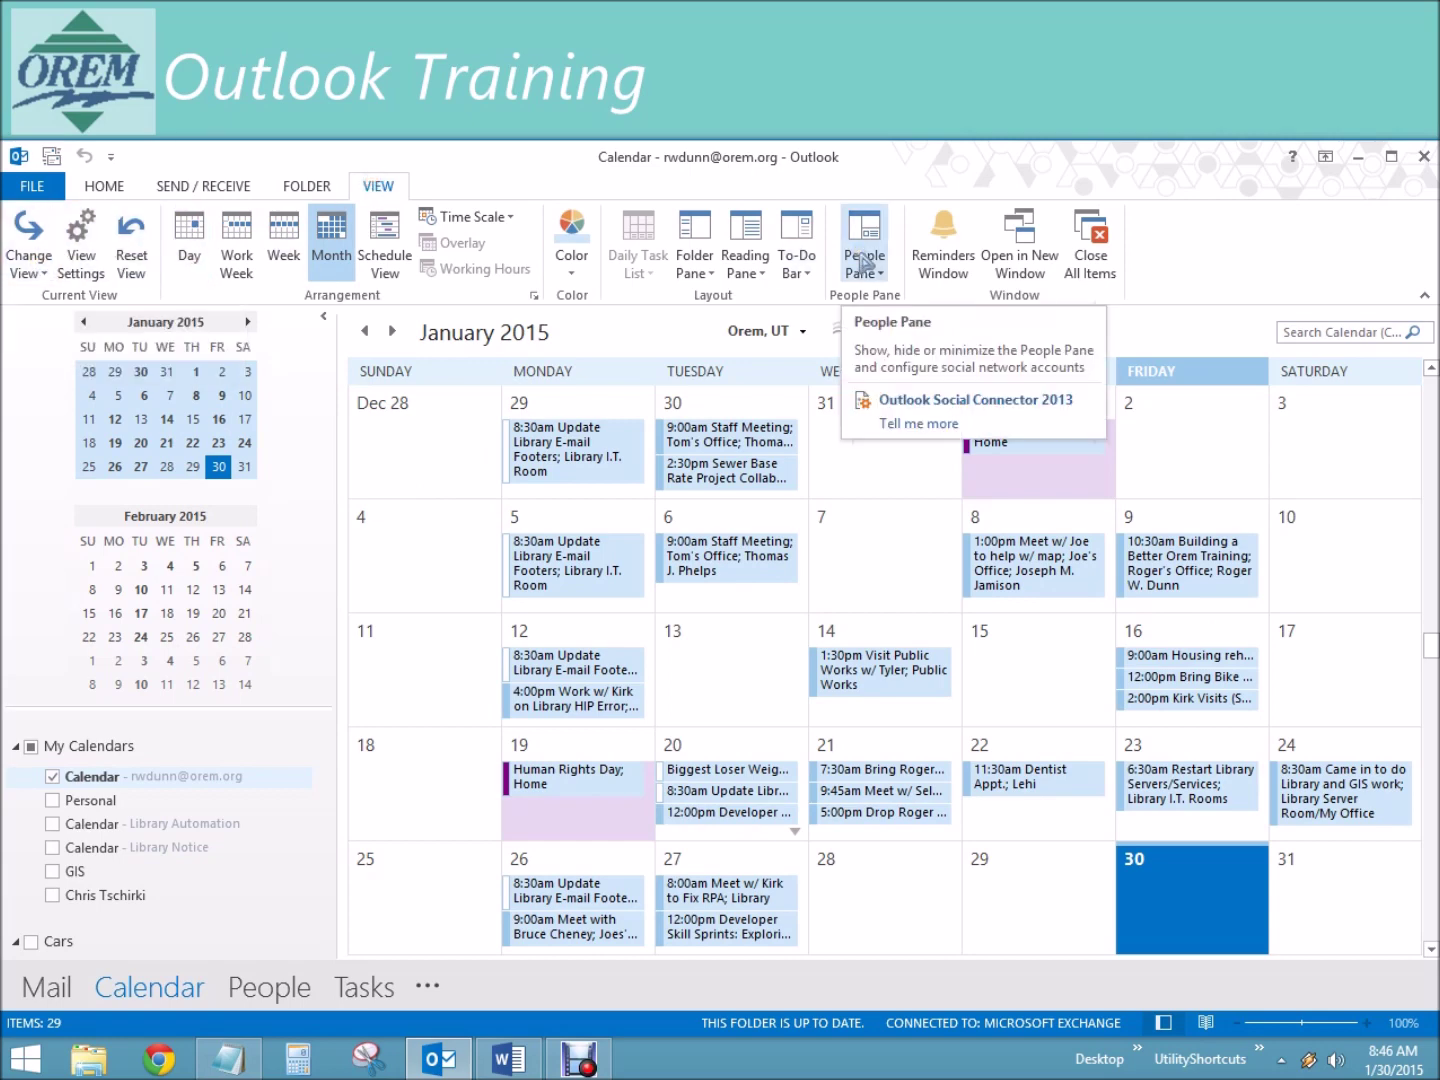
{"action": "left_click", "coordinate": [1335, 329]}
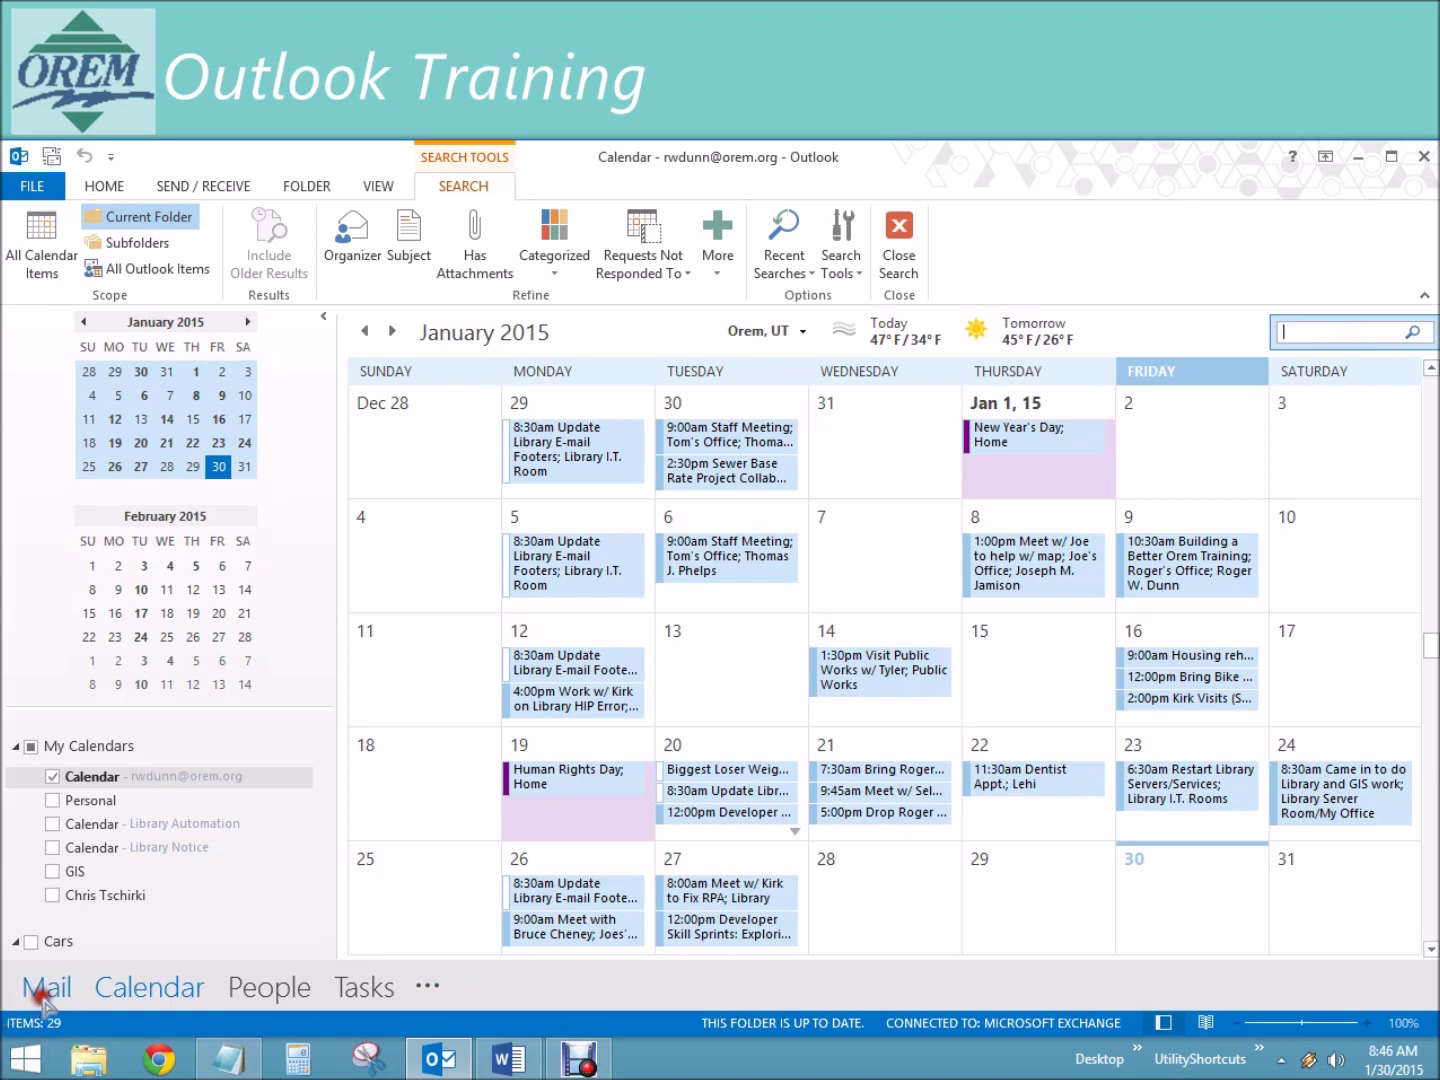
Step: Back in Mail, search the current mailbox for subject:sewer
{"action": "left_click", "coordinate": [45, 994]}
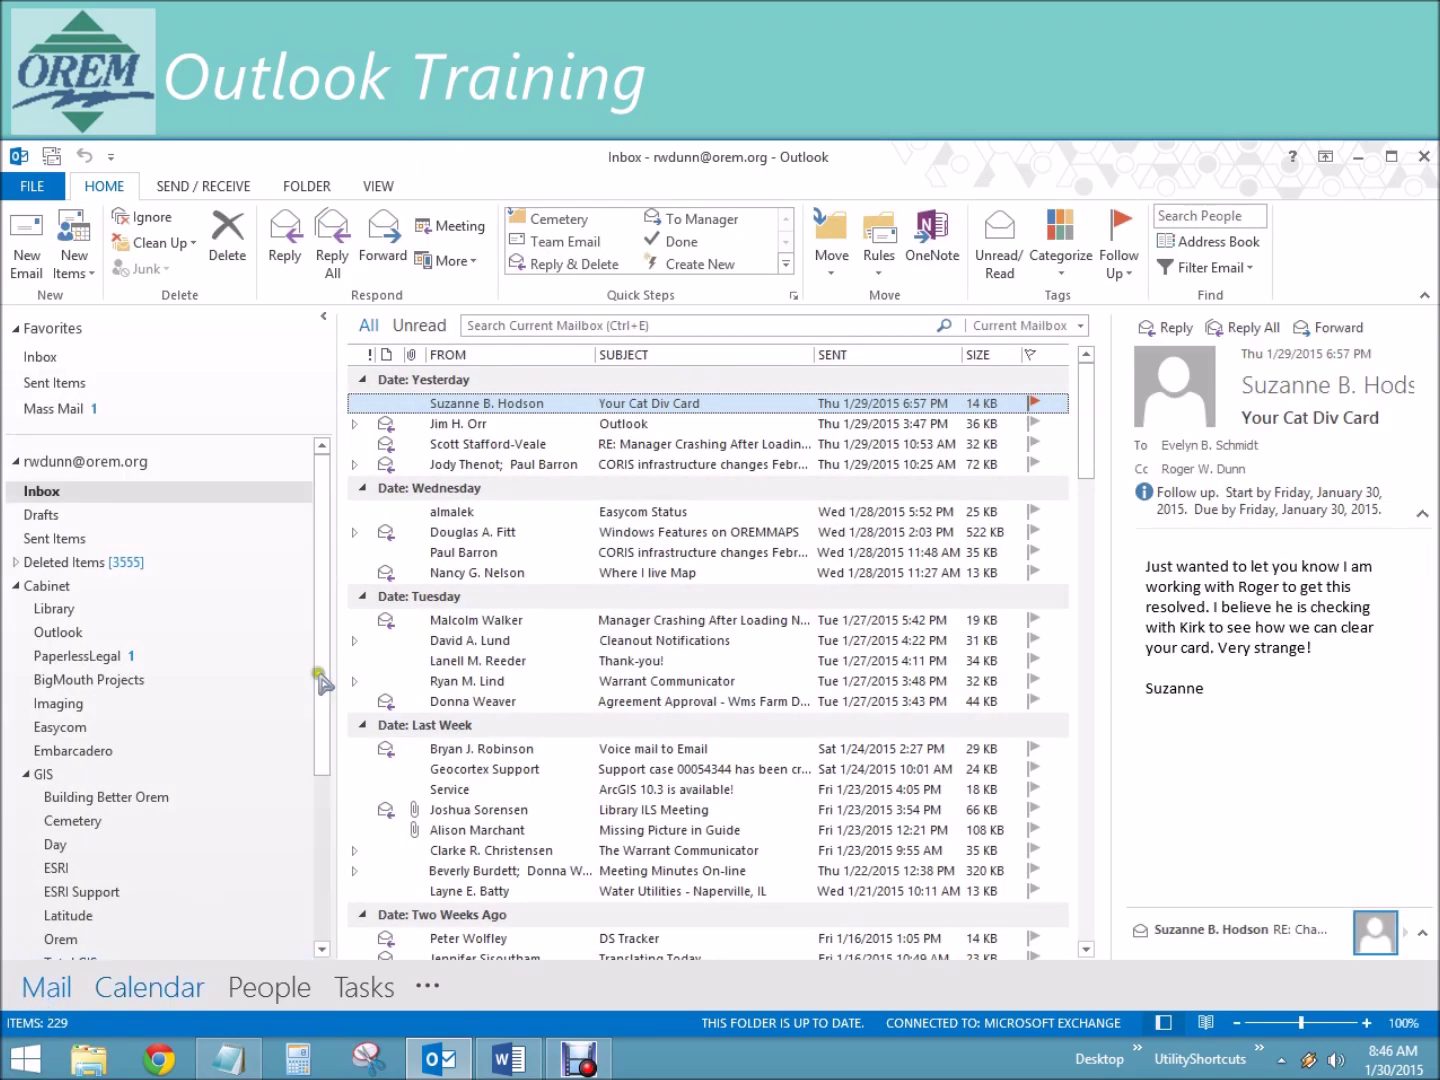
{"action": "left_click", "coordinate": [641, 322]}
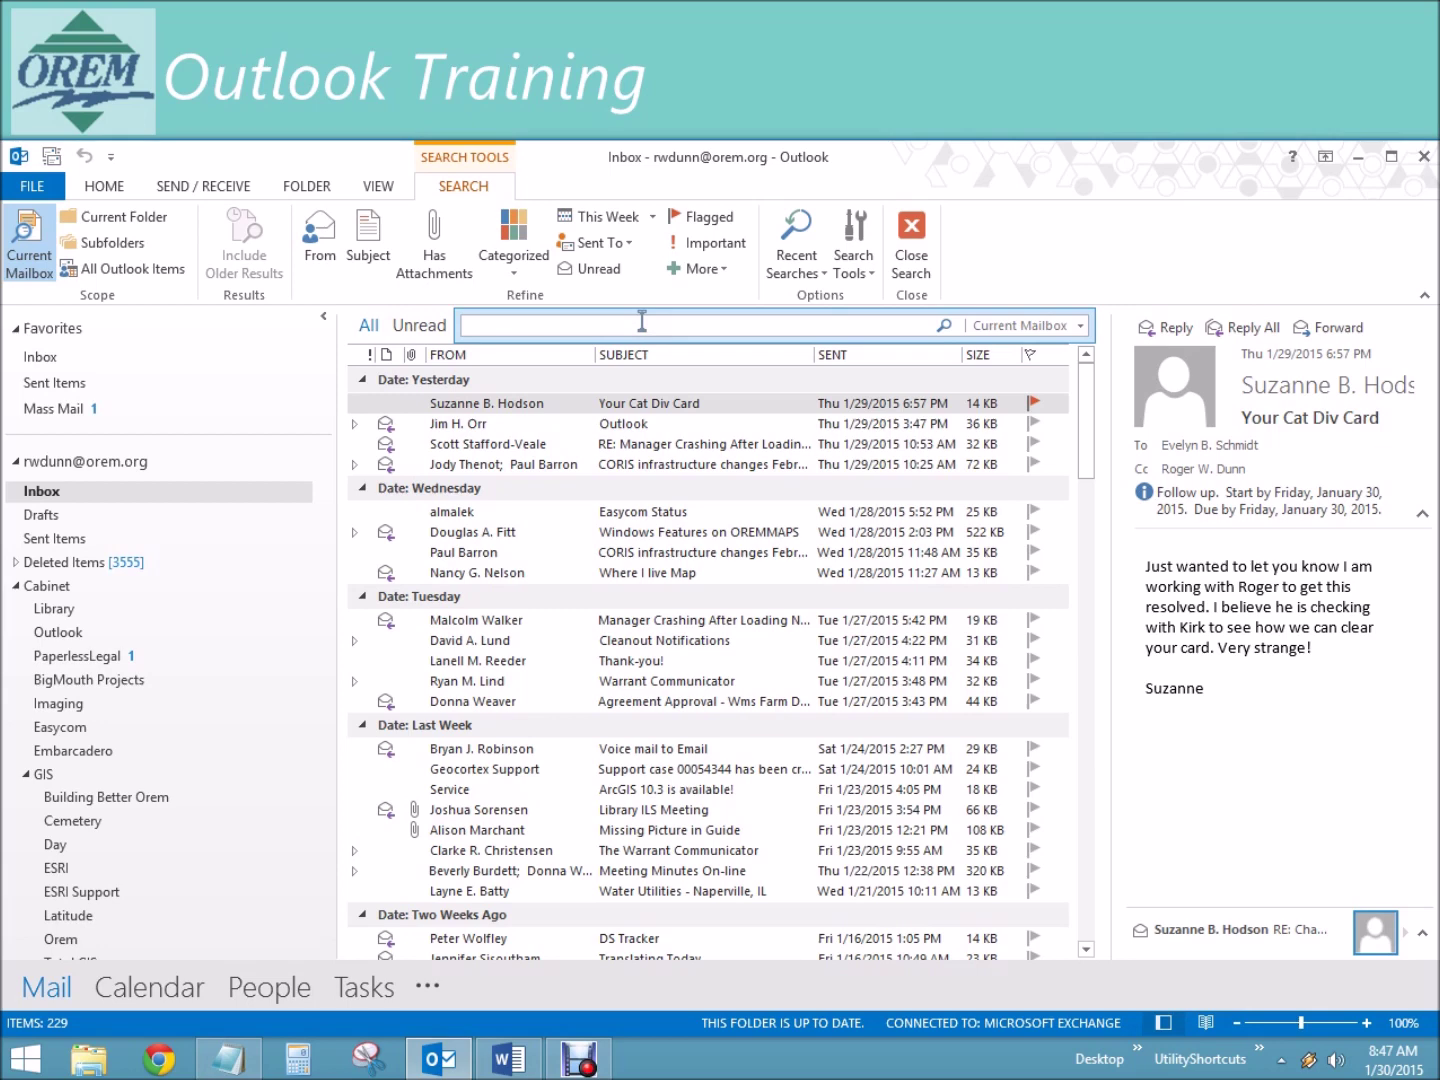
{"action": "type", "text": "subje"}
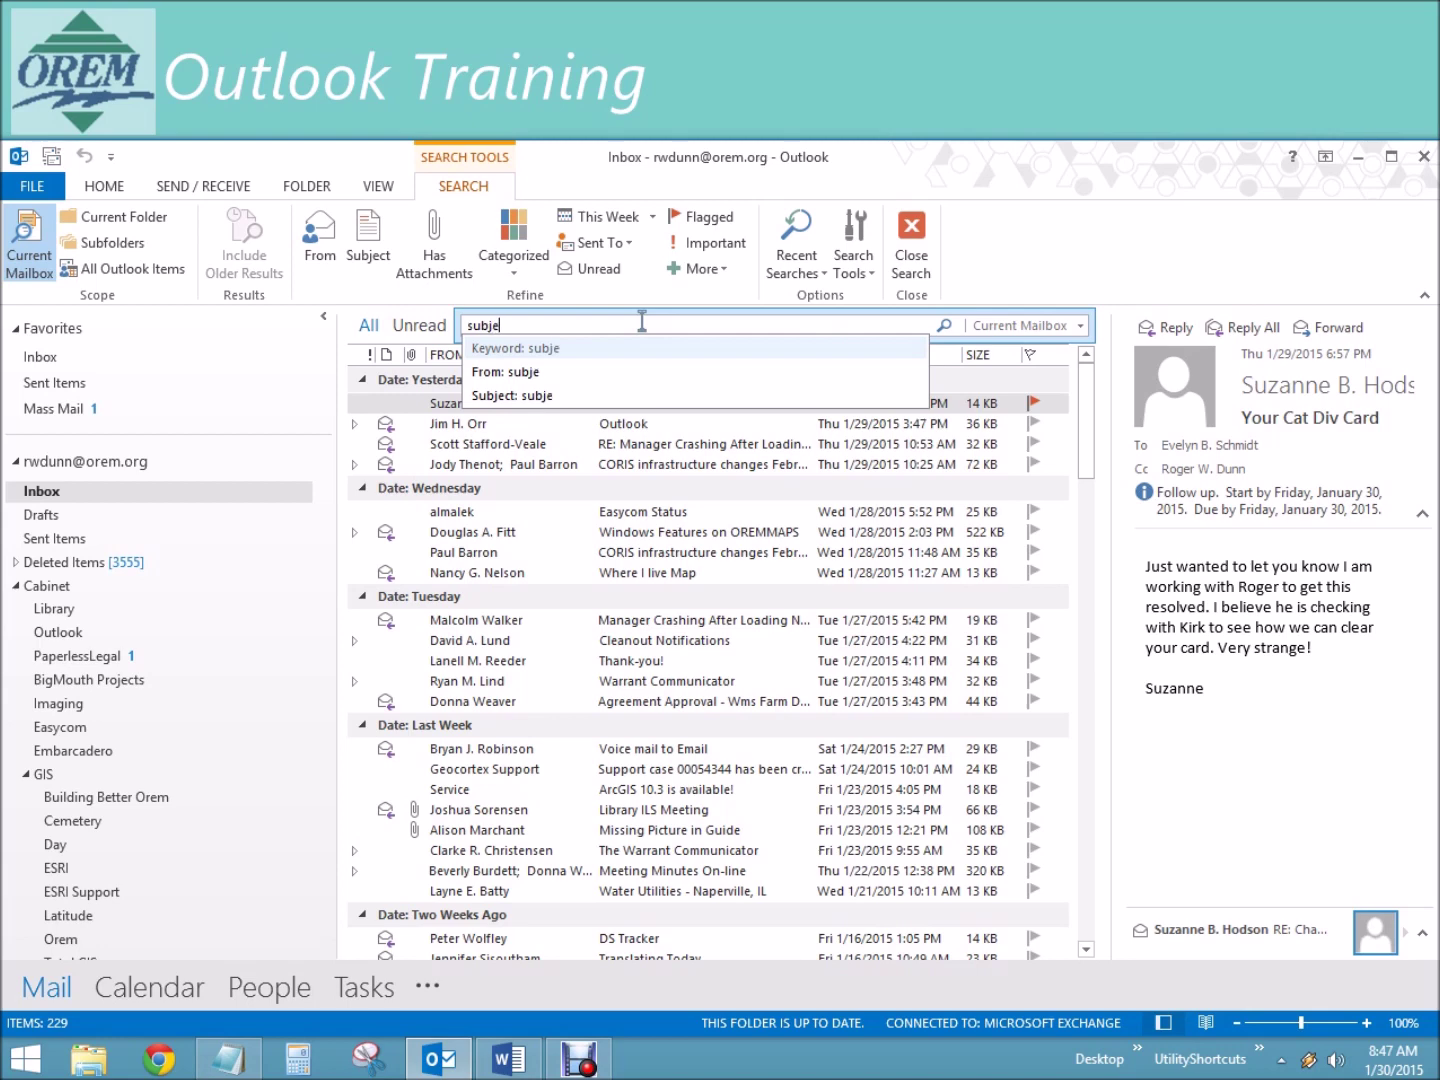
{"action": "type", "text": "ct:"}
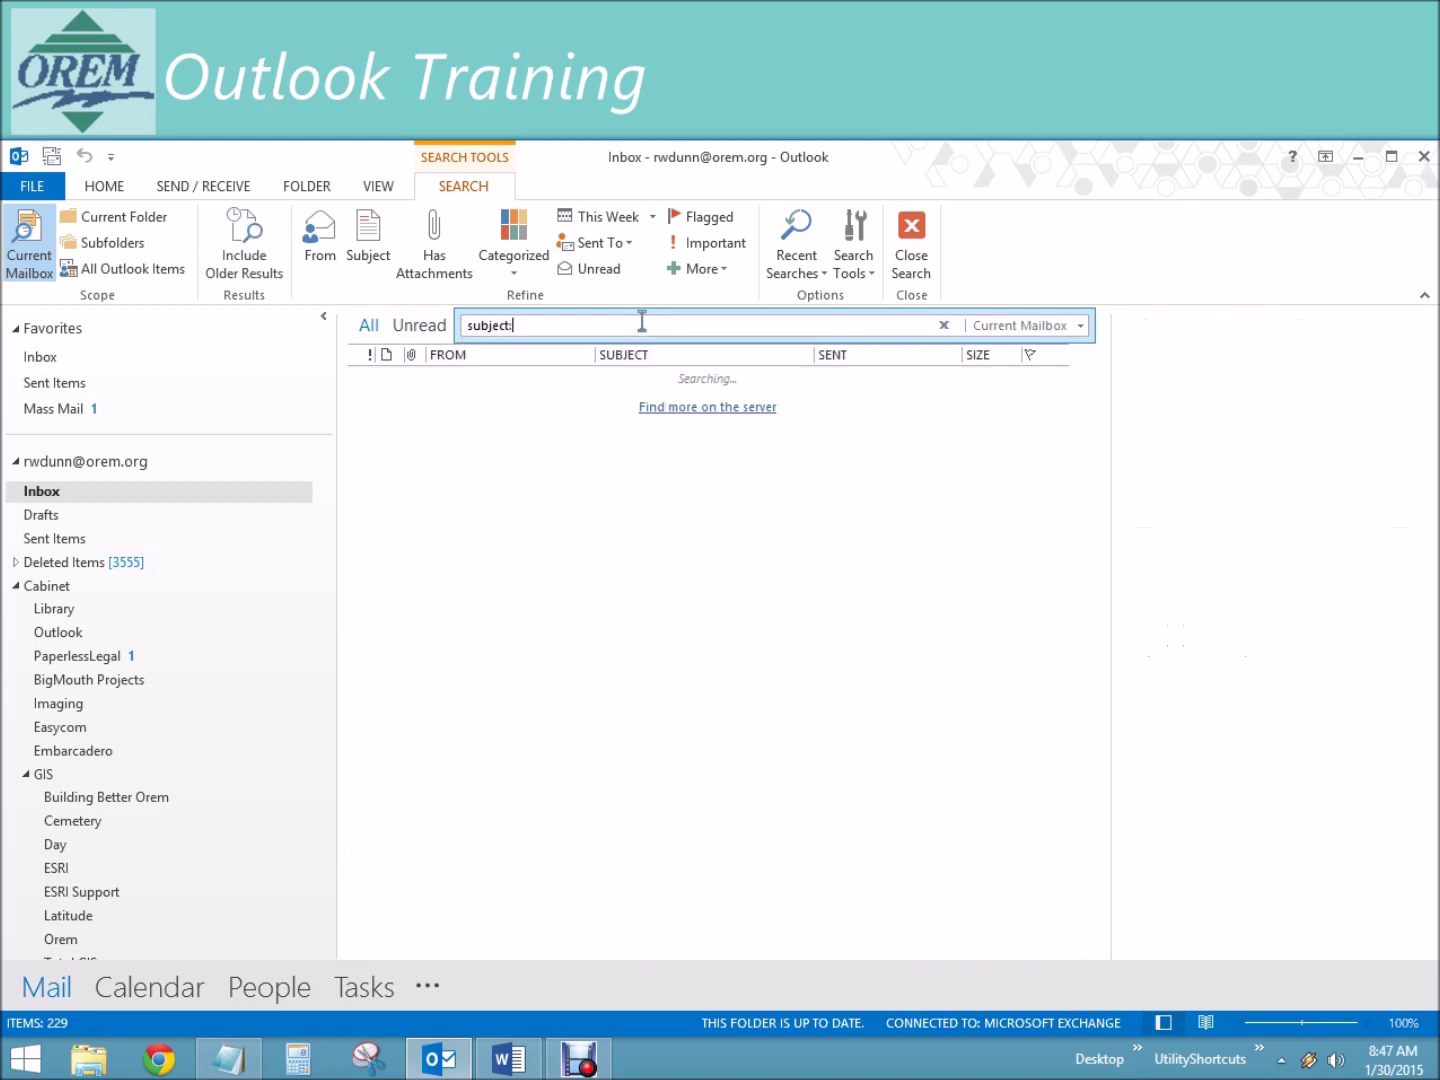
{"action": "type", "text": "sewer"}
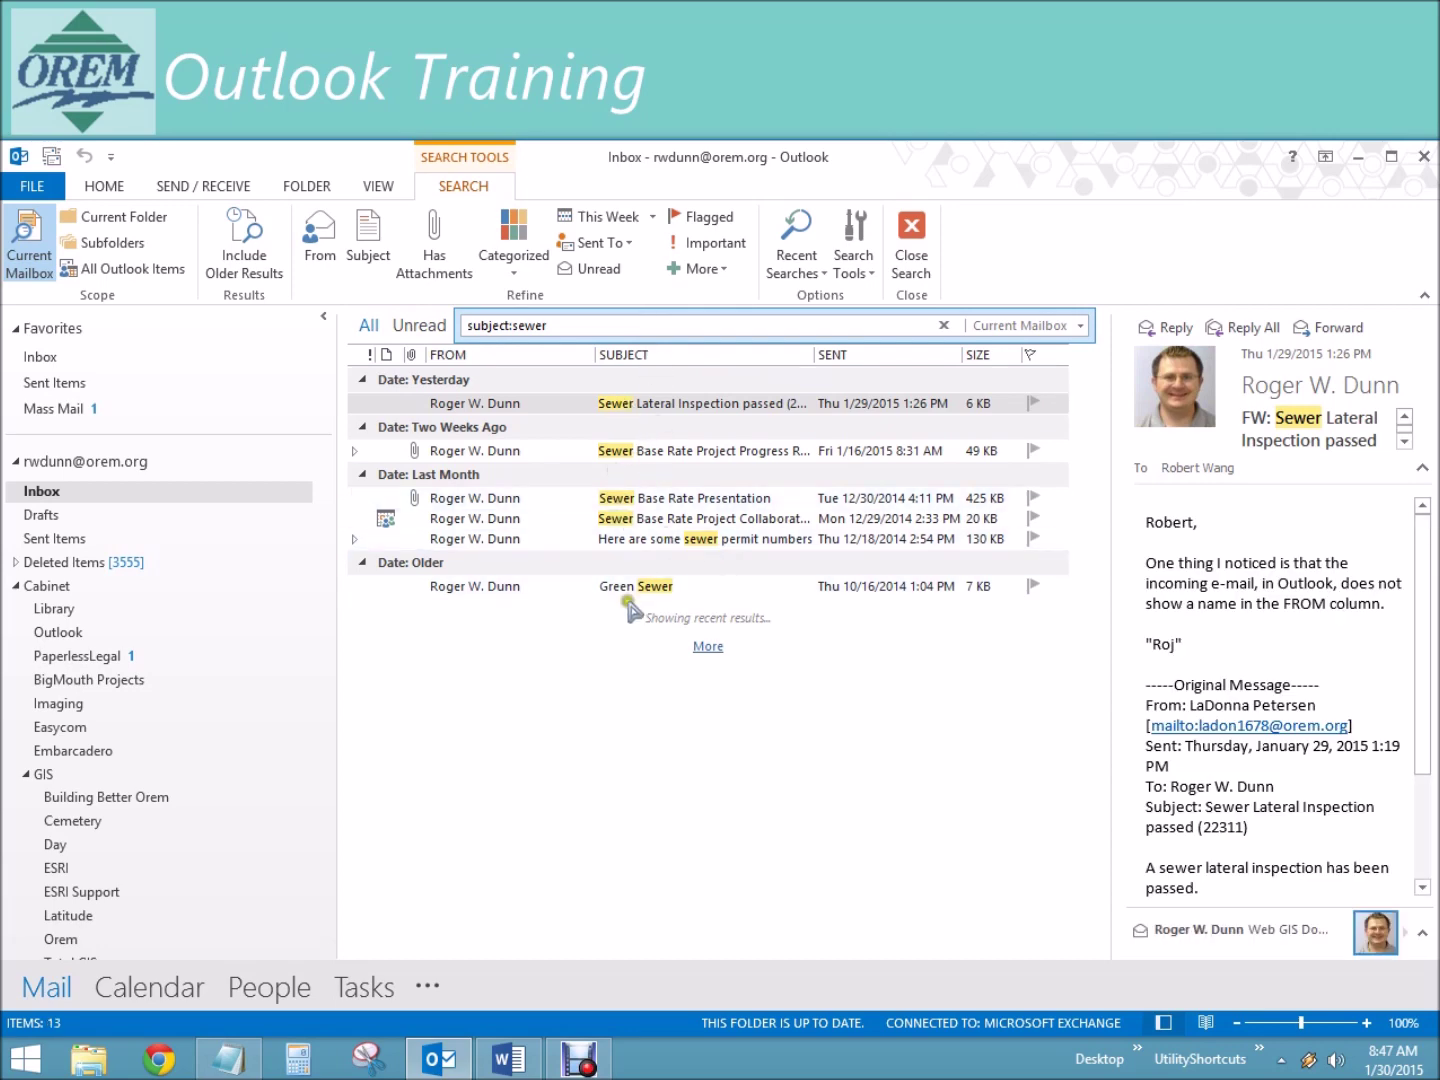
Step: Preview four sewer messages, then replace the query with body:station
{"action": "left_click", "coordinate": [750, 518]}
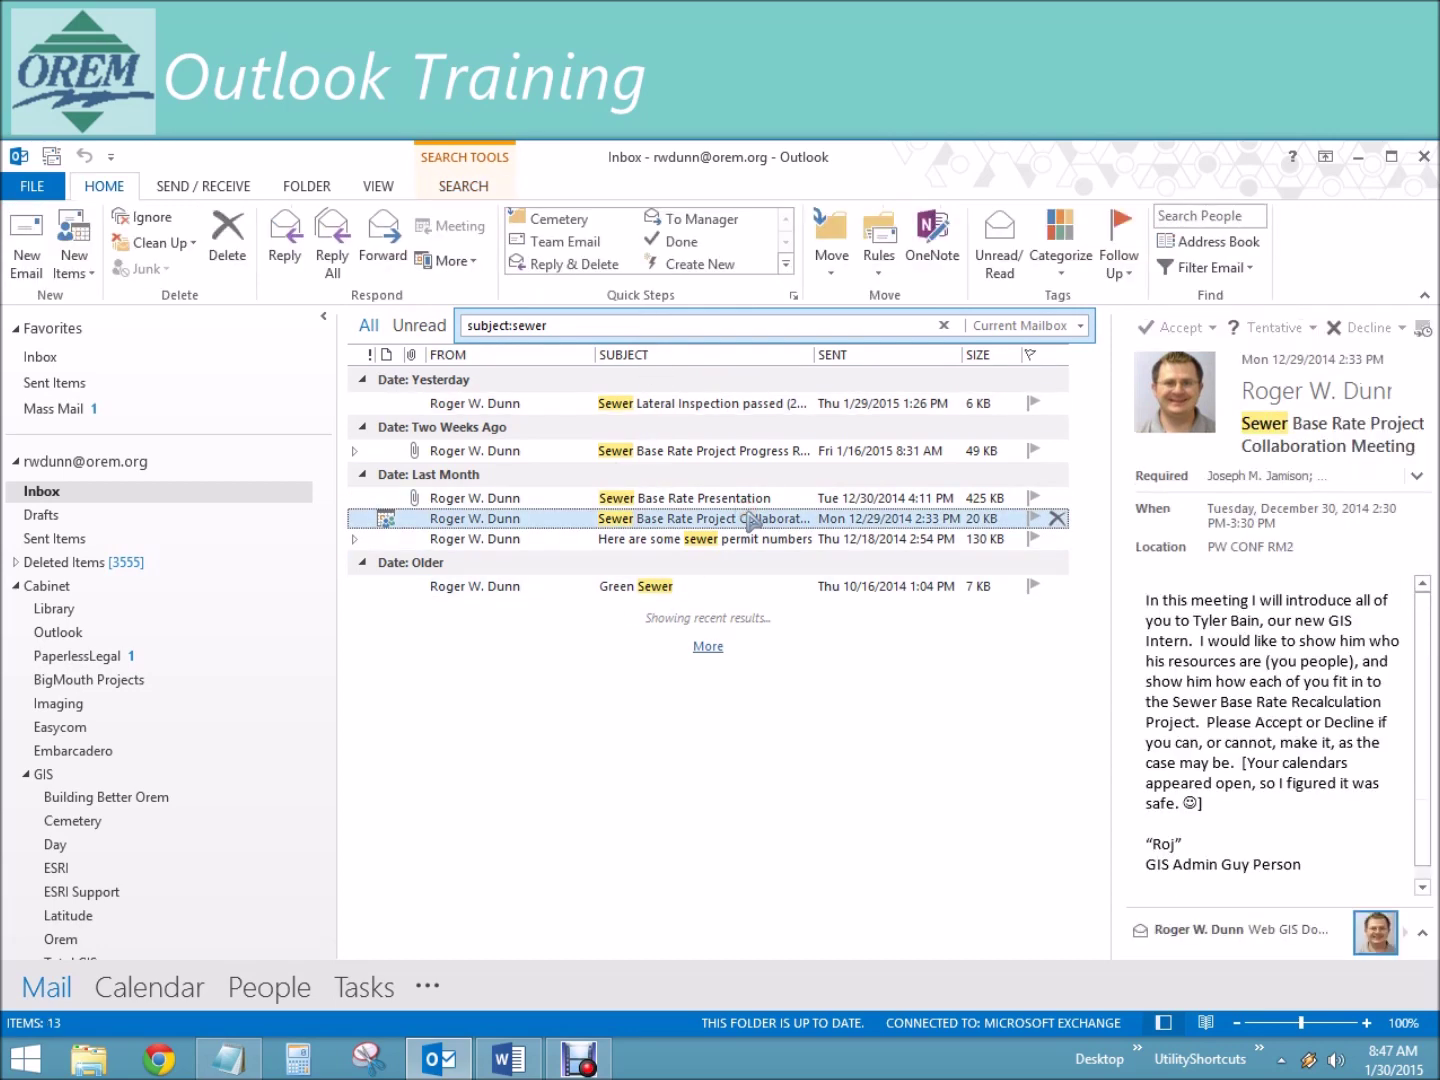
{"action": "left_click", "coordinate": [761, 497]}
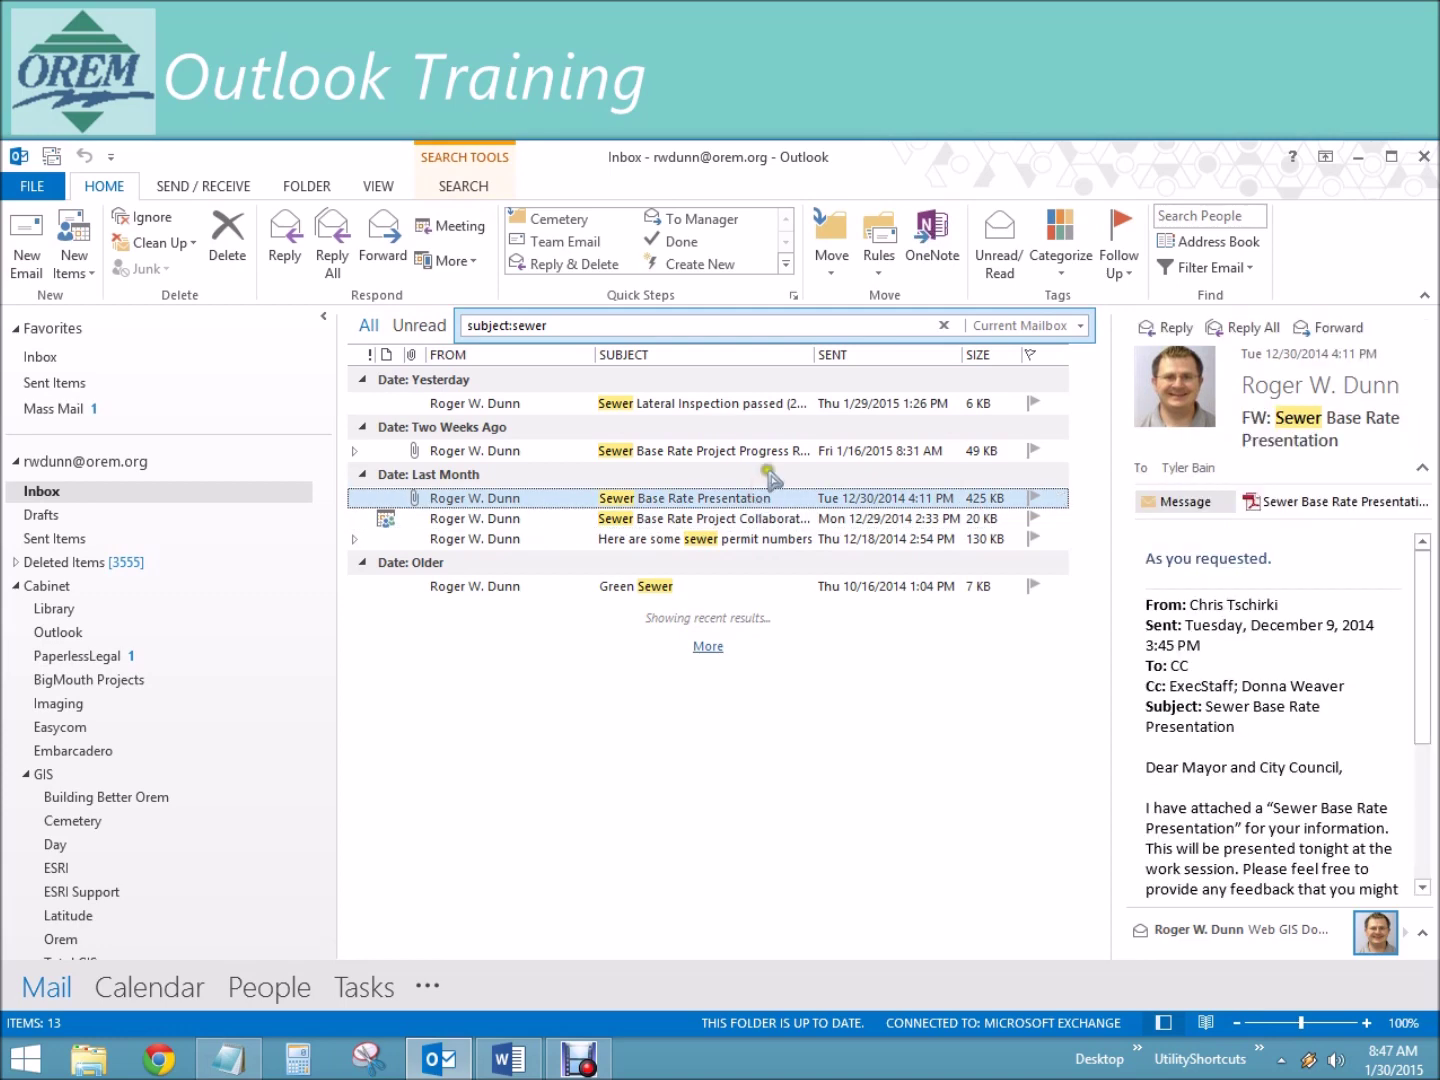
{"action": "left_click", "coordinate": [769, 450]}
{"action": "left_click", "coordinate": [763, 400]}
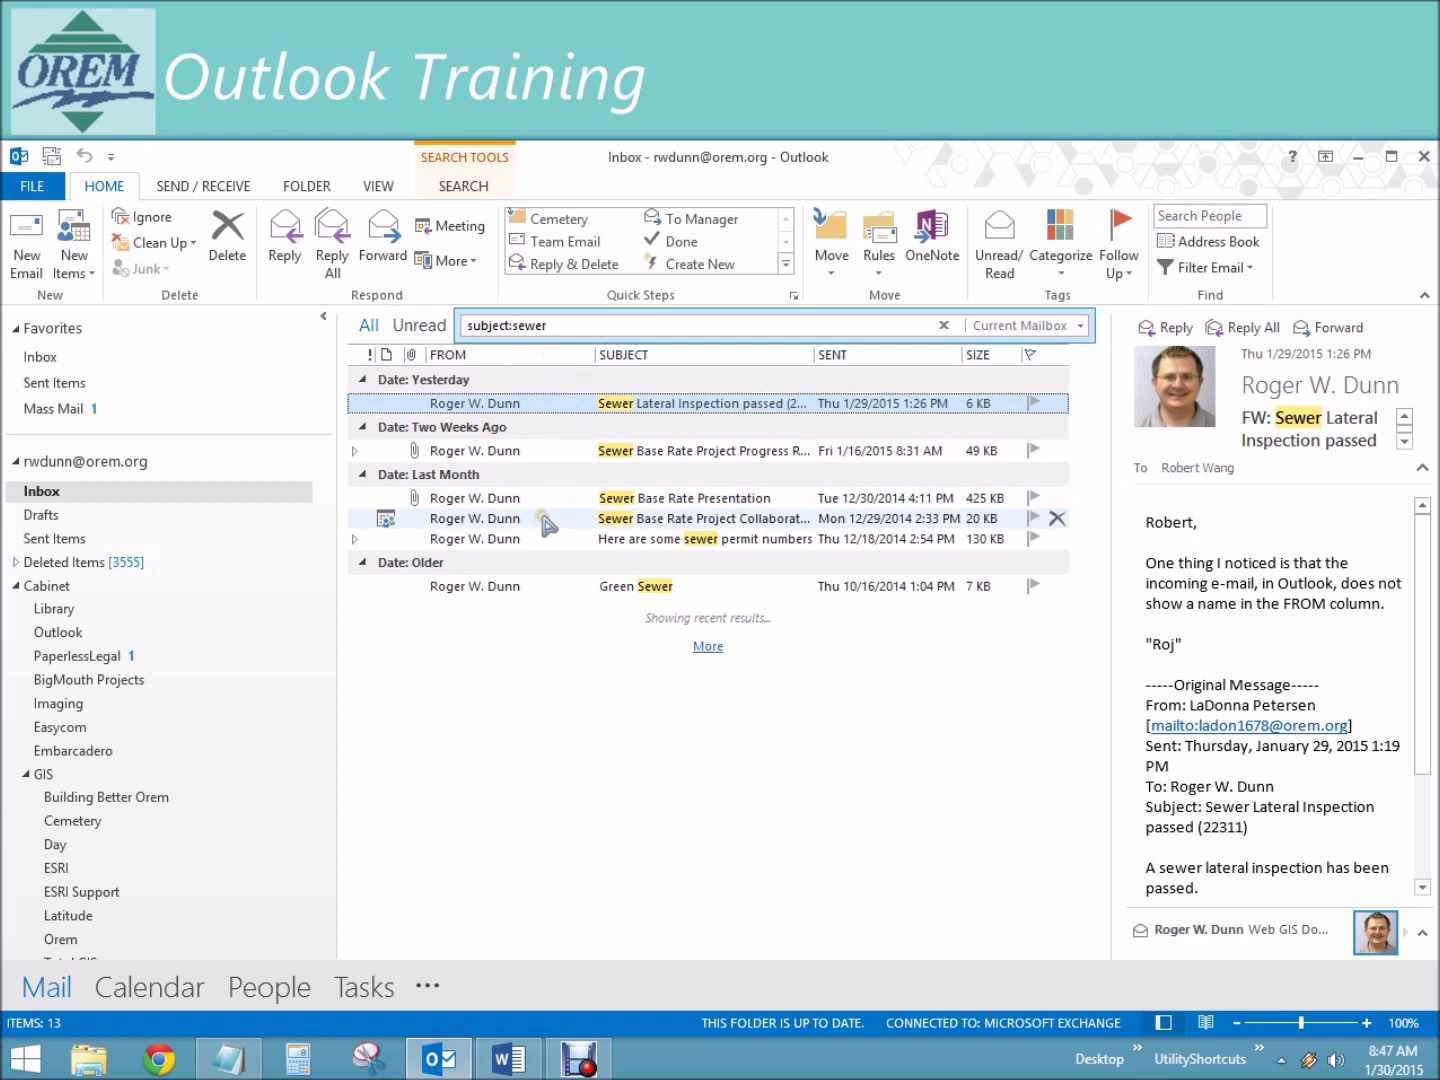
{"action": "left_click", "coordinate": [569, 328]}
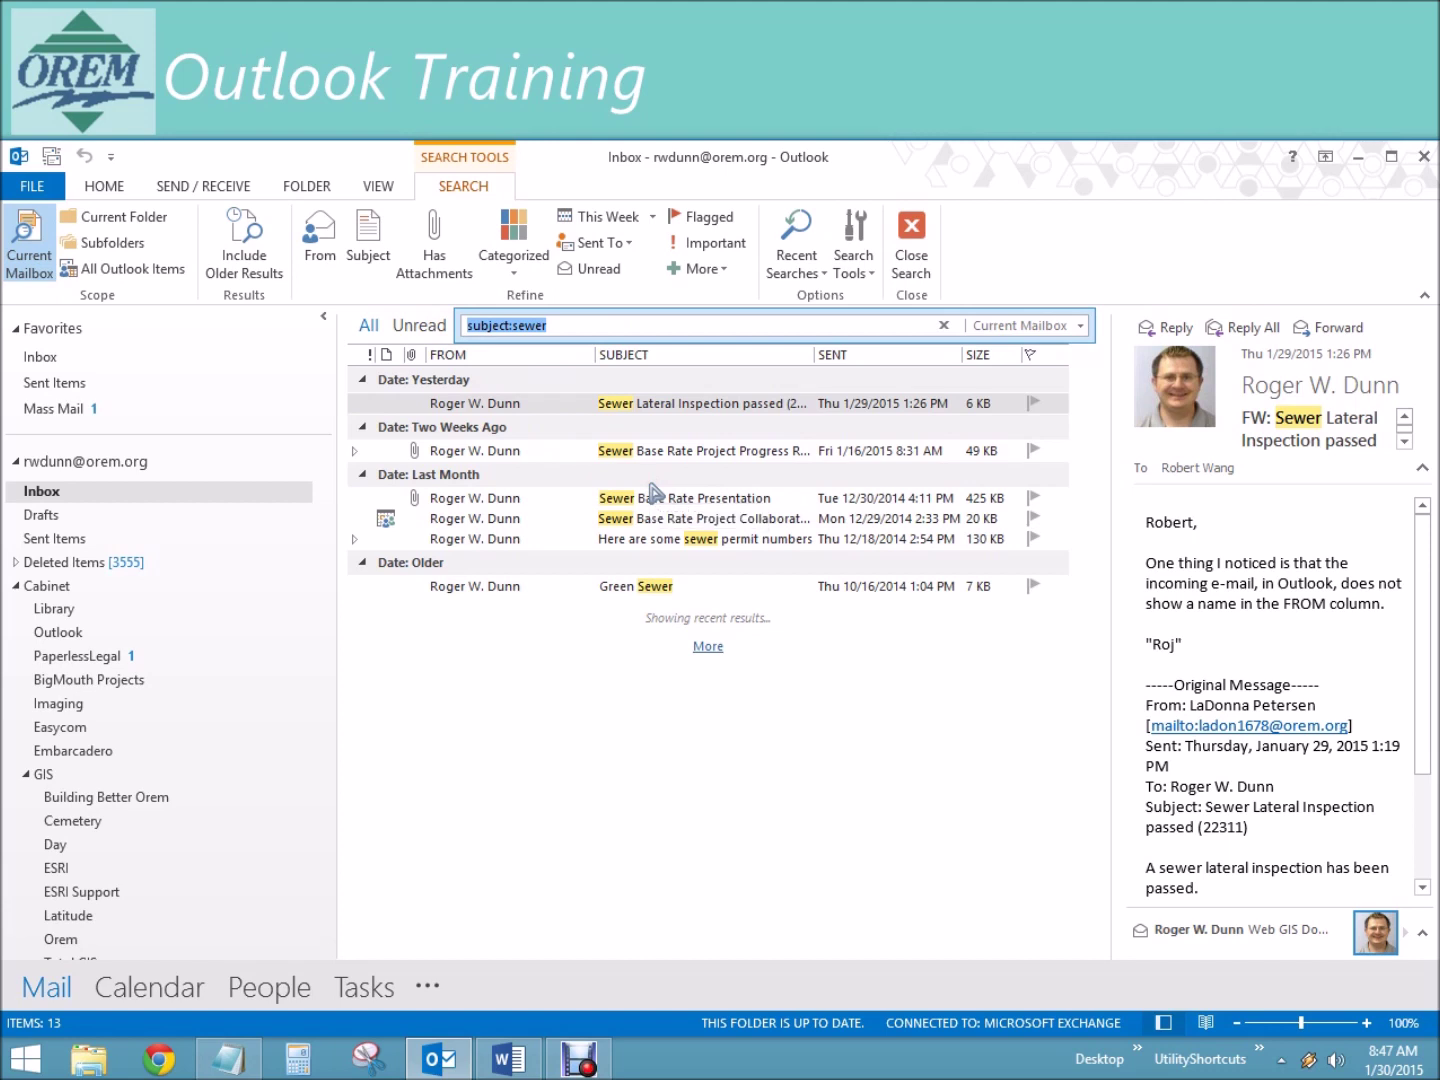
{"action": "type", "text": "body:station"}
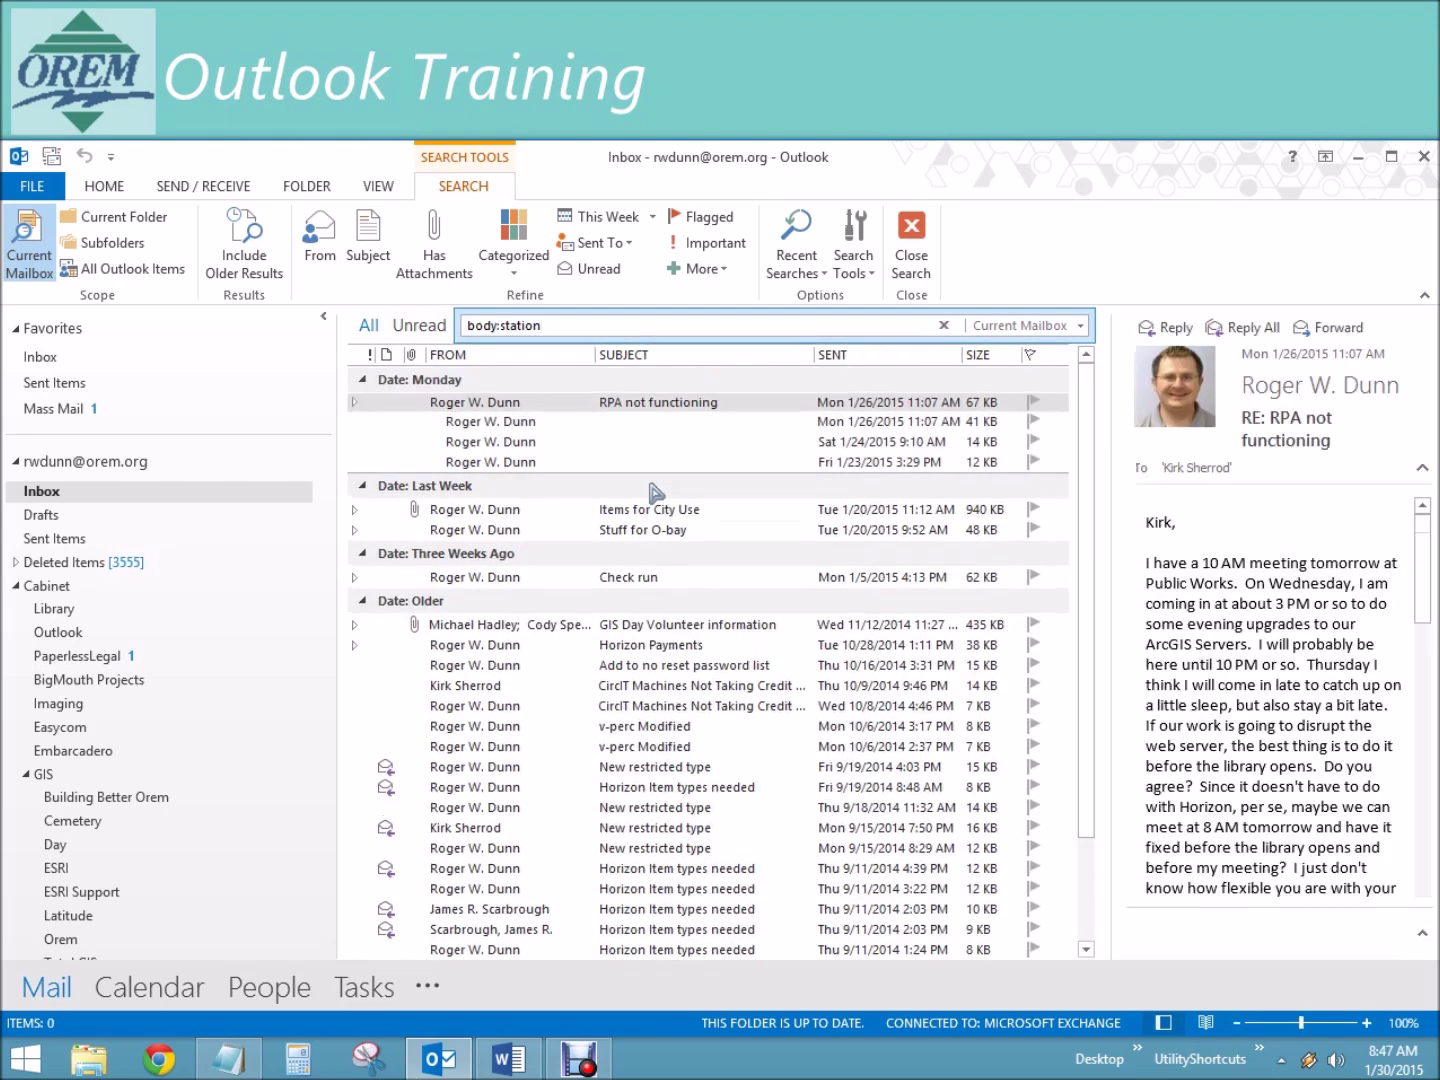
Step: Expand the Items for City Use conversation among the 41 body:station results
{"action": "left_click", "coordinate": [661, 509]}
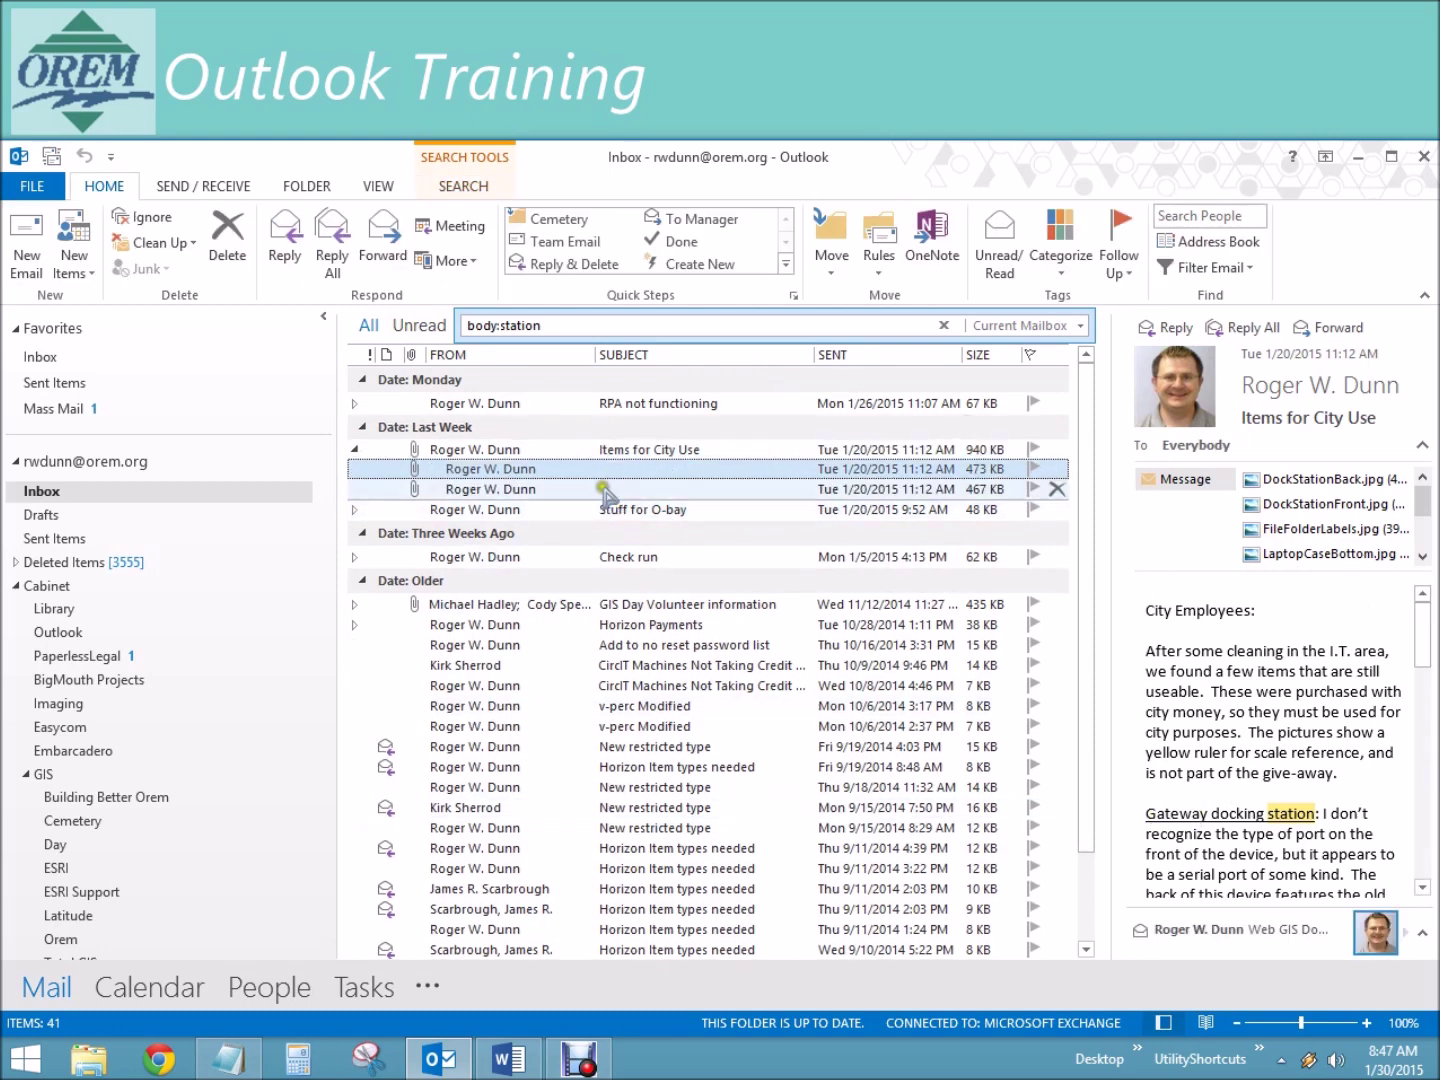
{"action": "left_click_drag", "start_coordinate": [500, 474], "coordinate": [556, 463]}
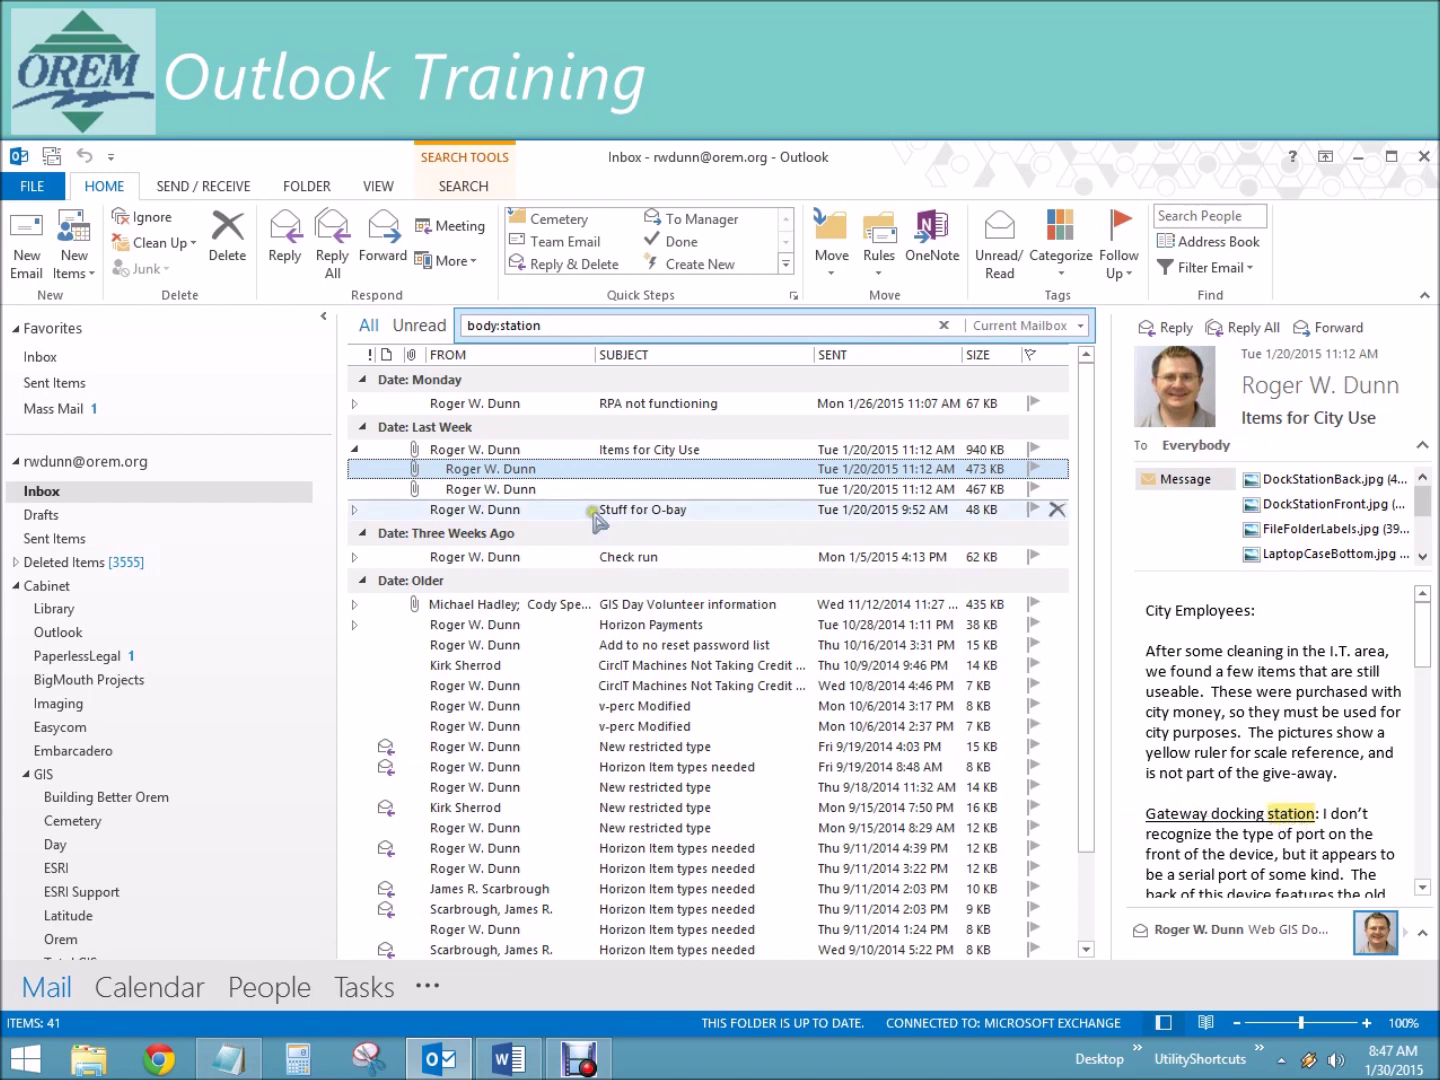
{"action": "left_click", "coordinate": [573, 328]}
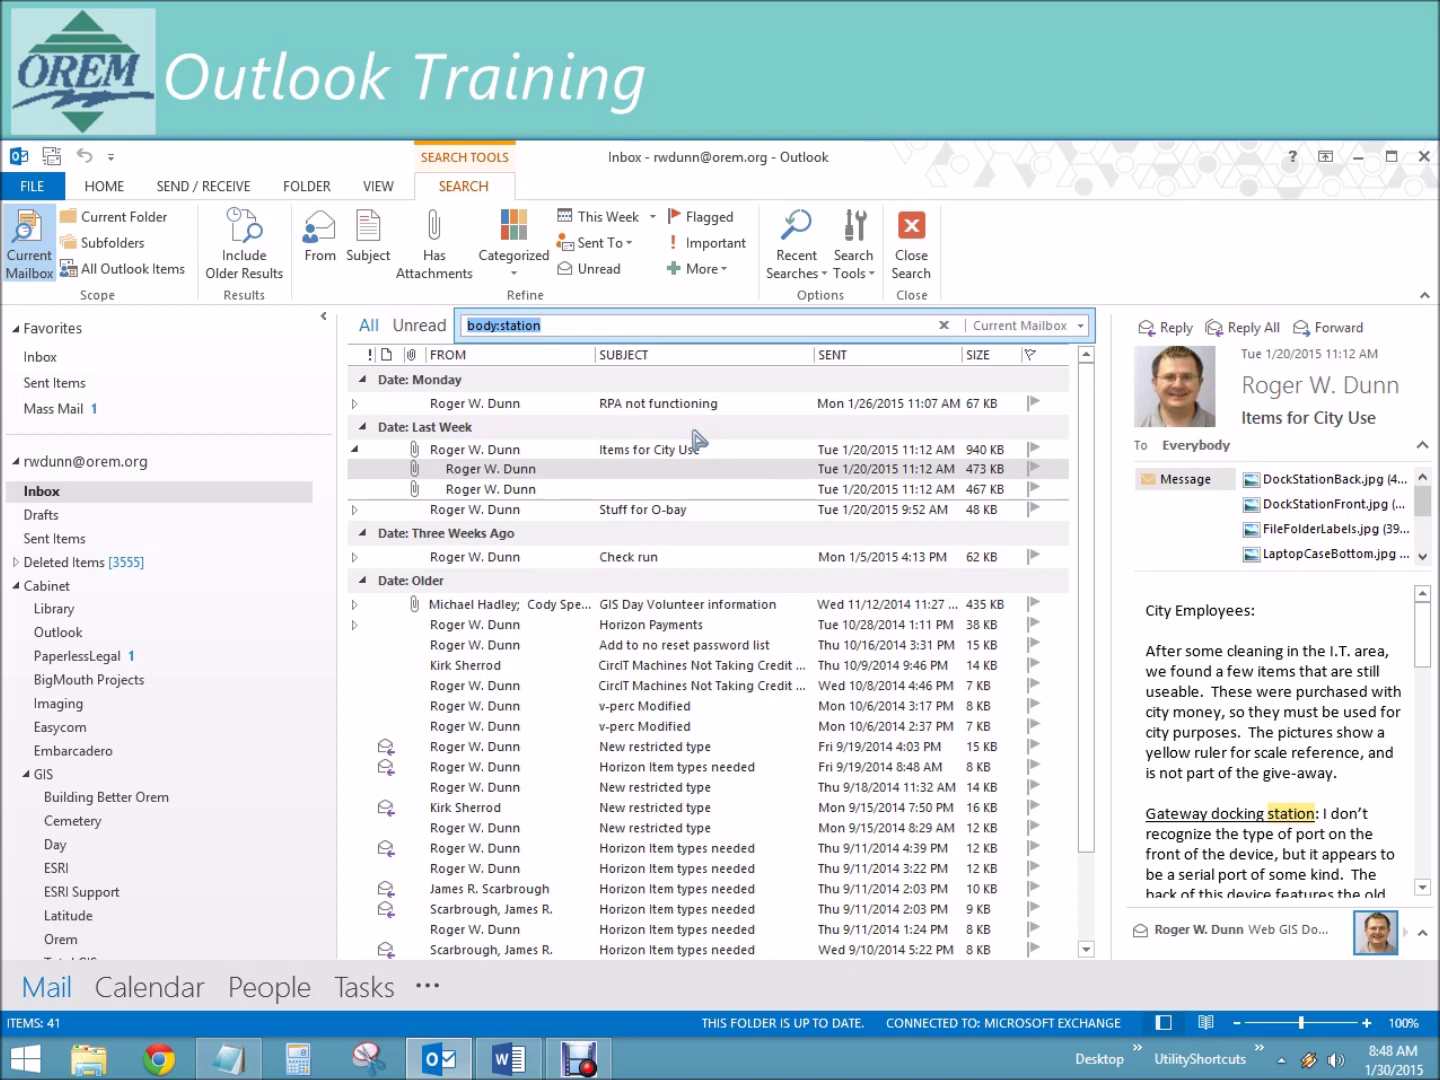
Step: Search by a from: sender name, then swap it for another sender's first name
{"action": "type", "text": "from:mark"}
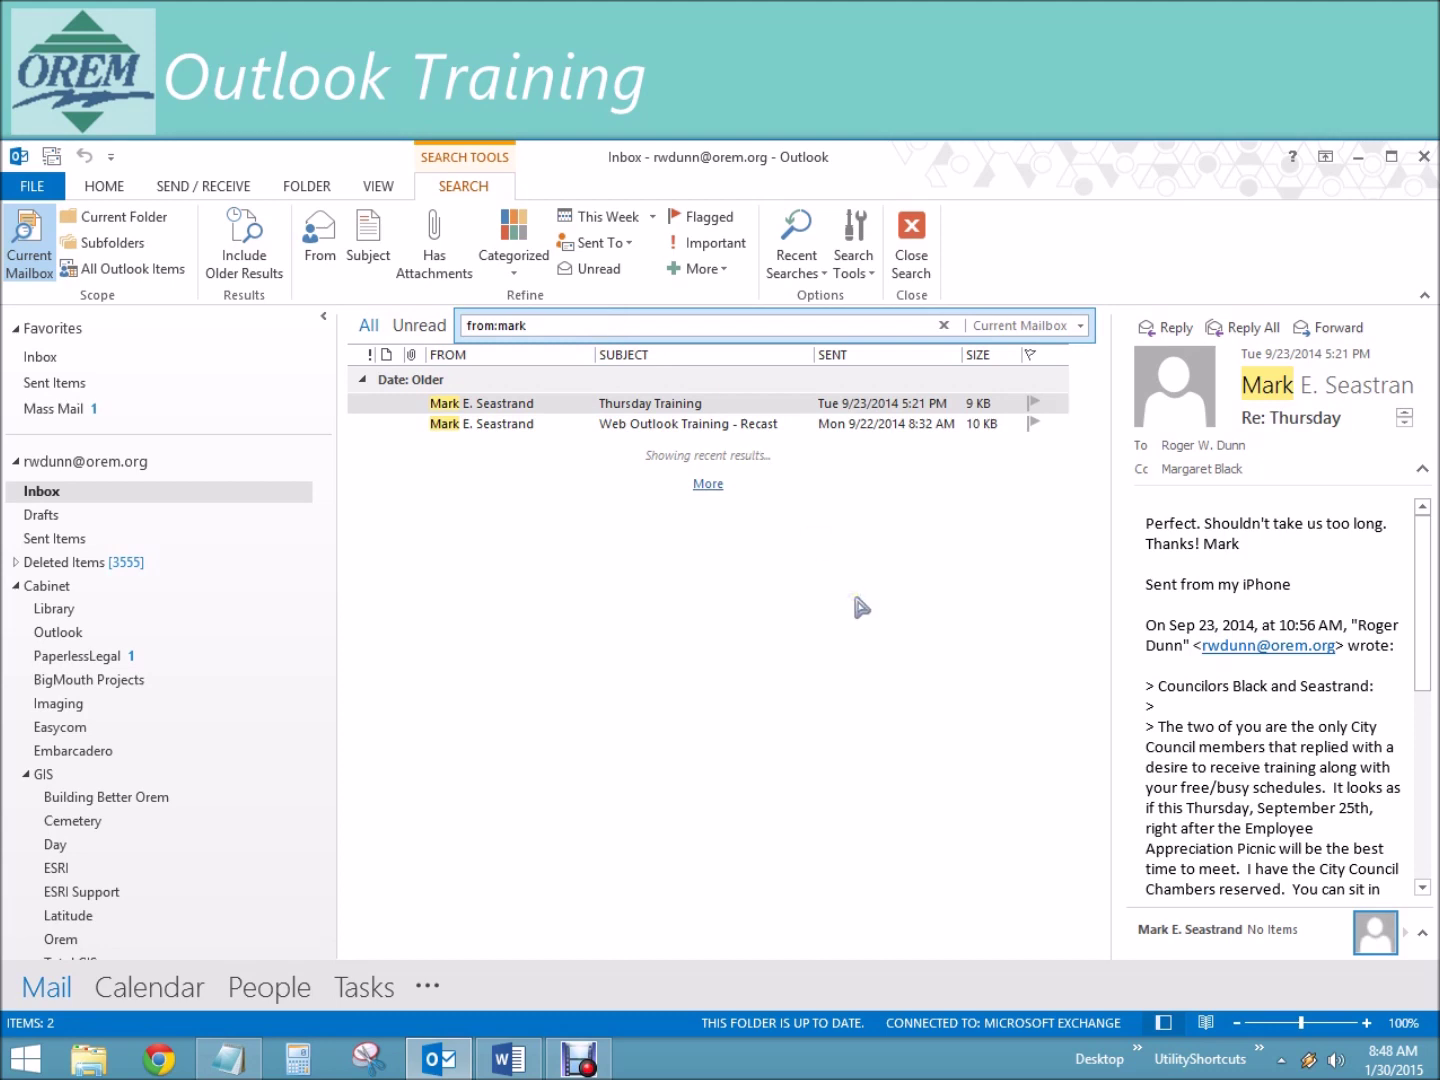
{"action": "left_click", "coordinate": [538, 327]}
{"action": "double_click", "coordinate": [540, 328]}
{"action": "type", "text": "peter"}
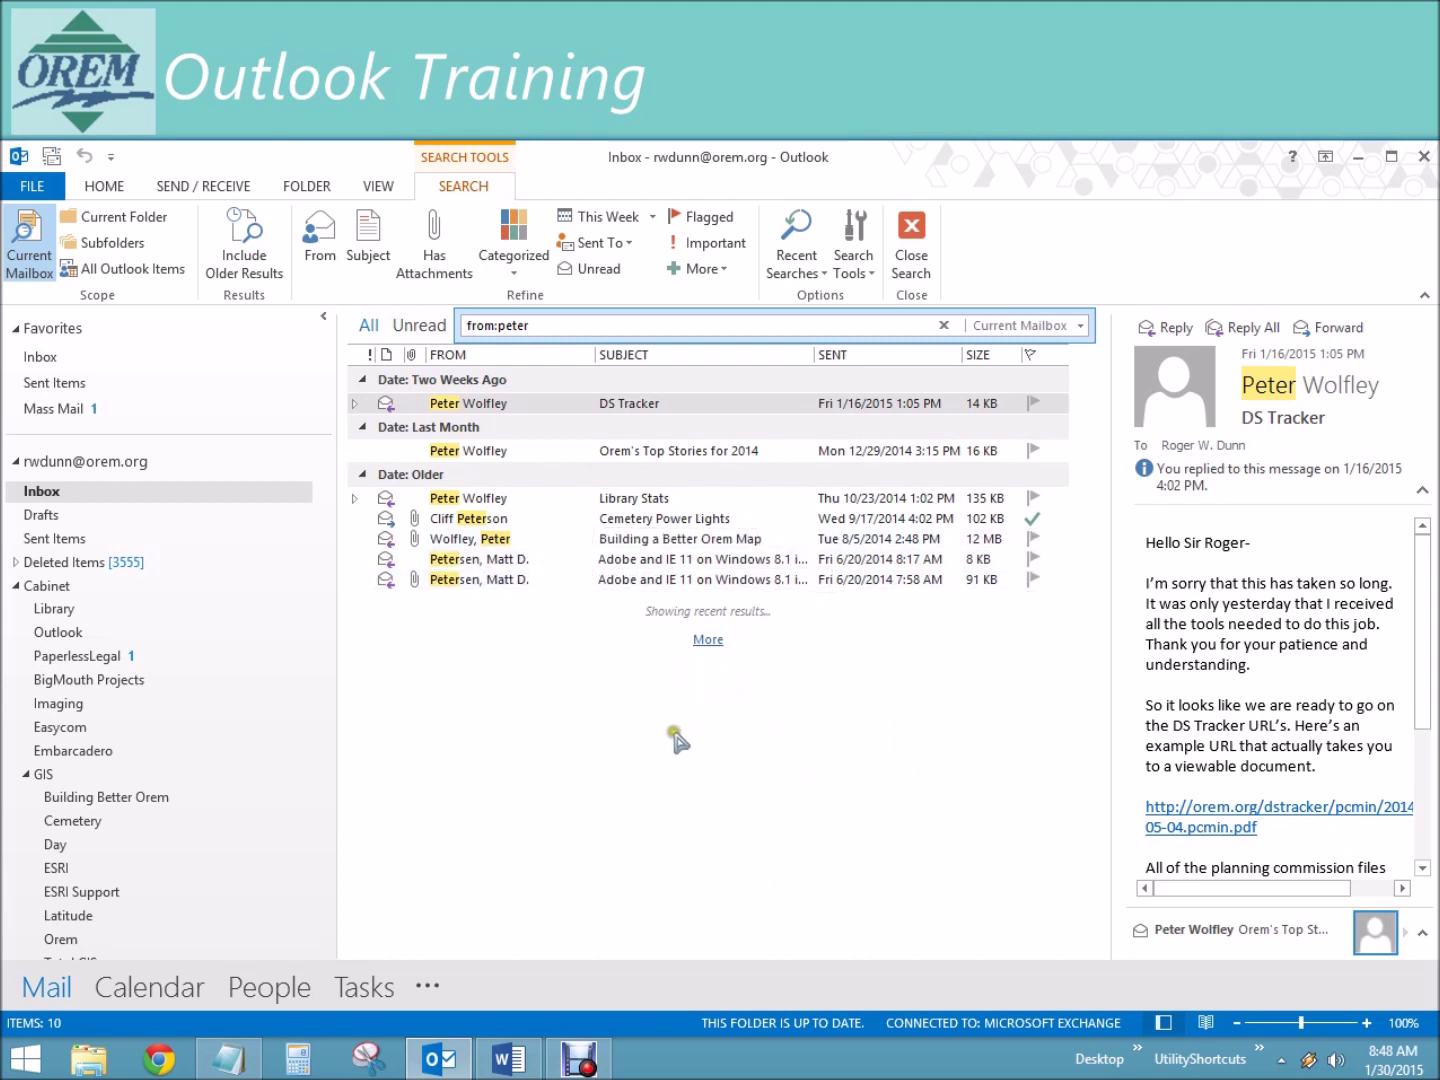
Step: Expand the sender search to all 91 results, then add the sender's surname to the query
{"action": "left_click", "coordinate": [707, 640]}
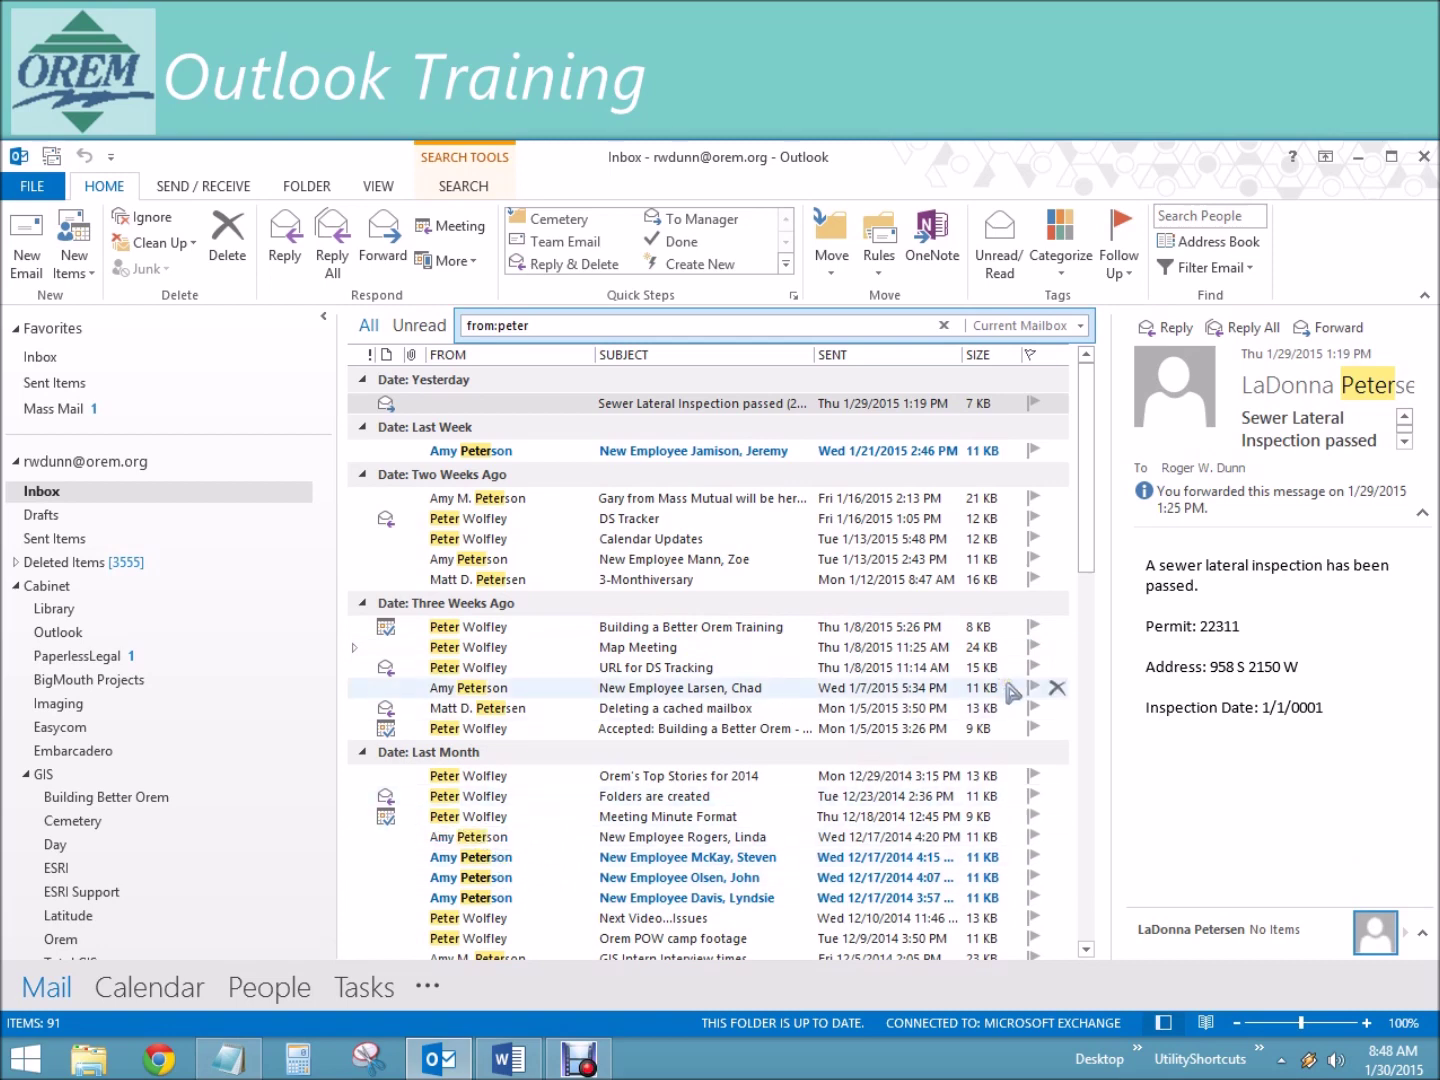
{"action": "left_click", "coordinate": [572, 324]}
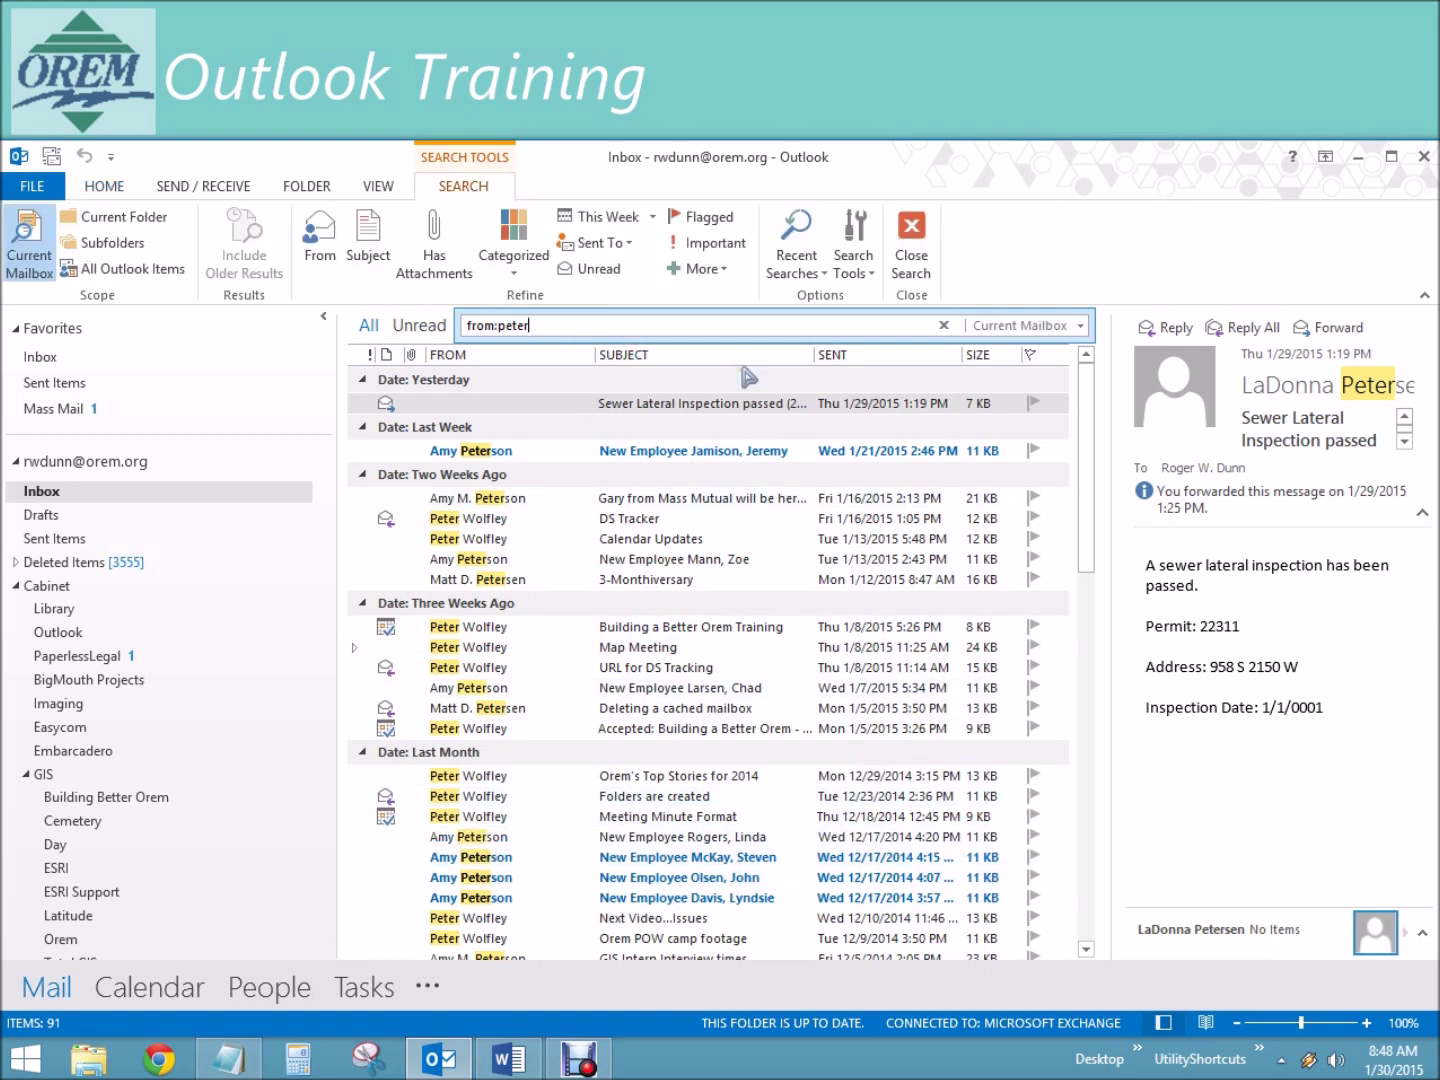
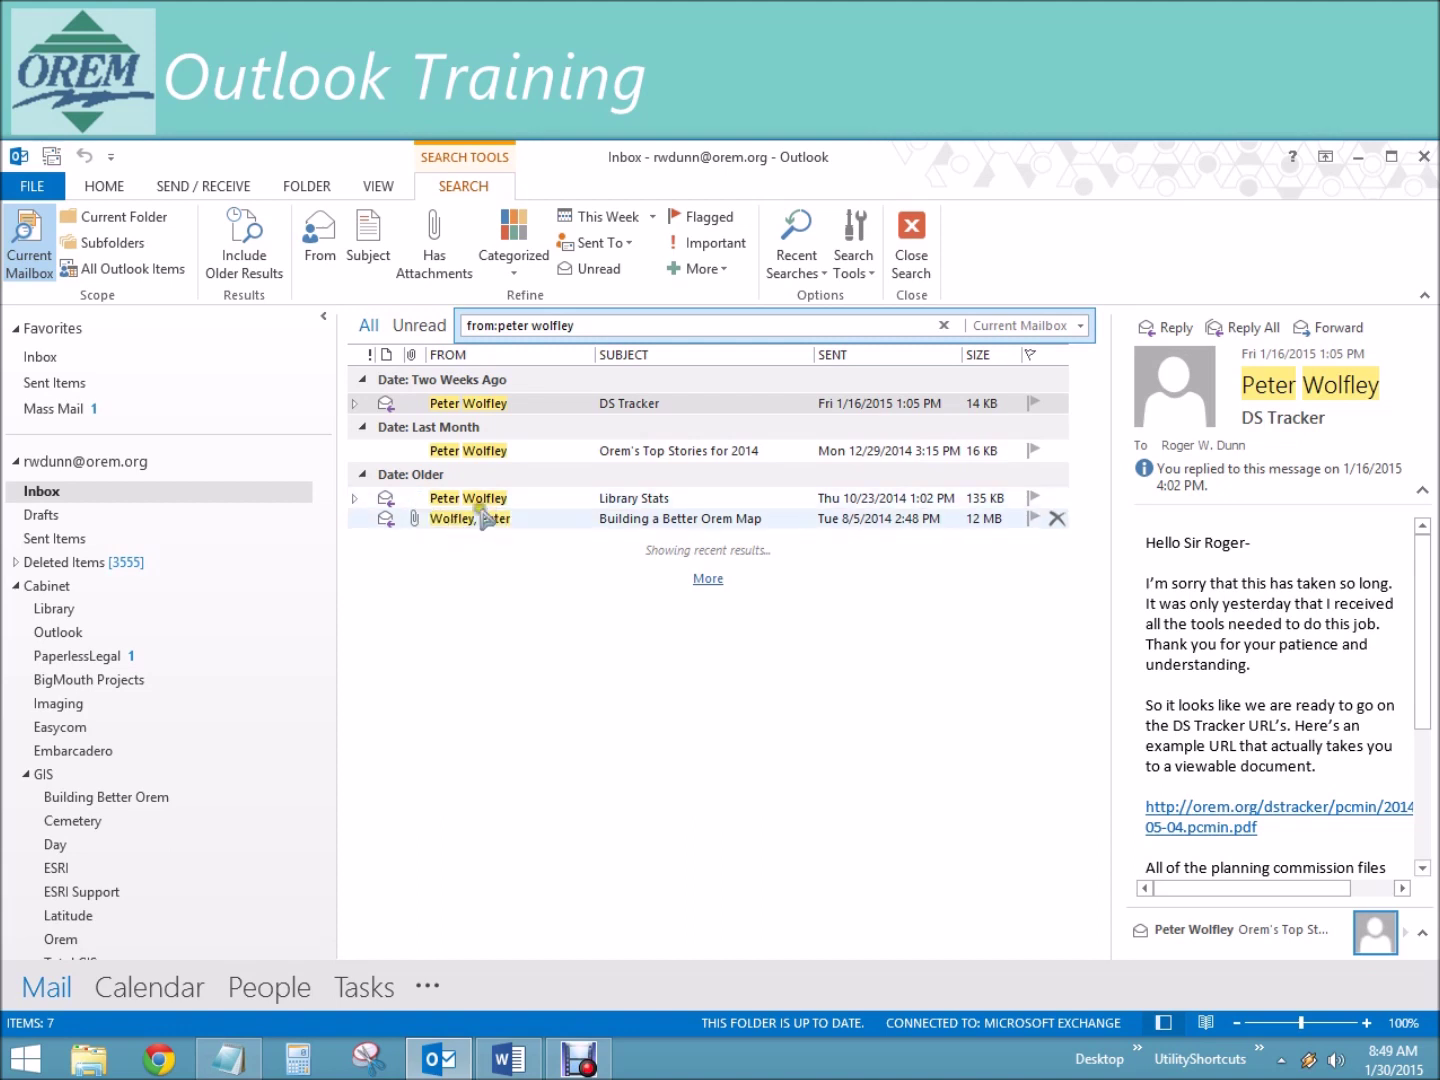
Step: Exclude the similar surname from the from: search with NOT, then replace the query with a to: search for a first name
{"action": "left_click_drag", "start_coordinate": [589, 326], "coordinate": [458, 324]}
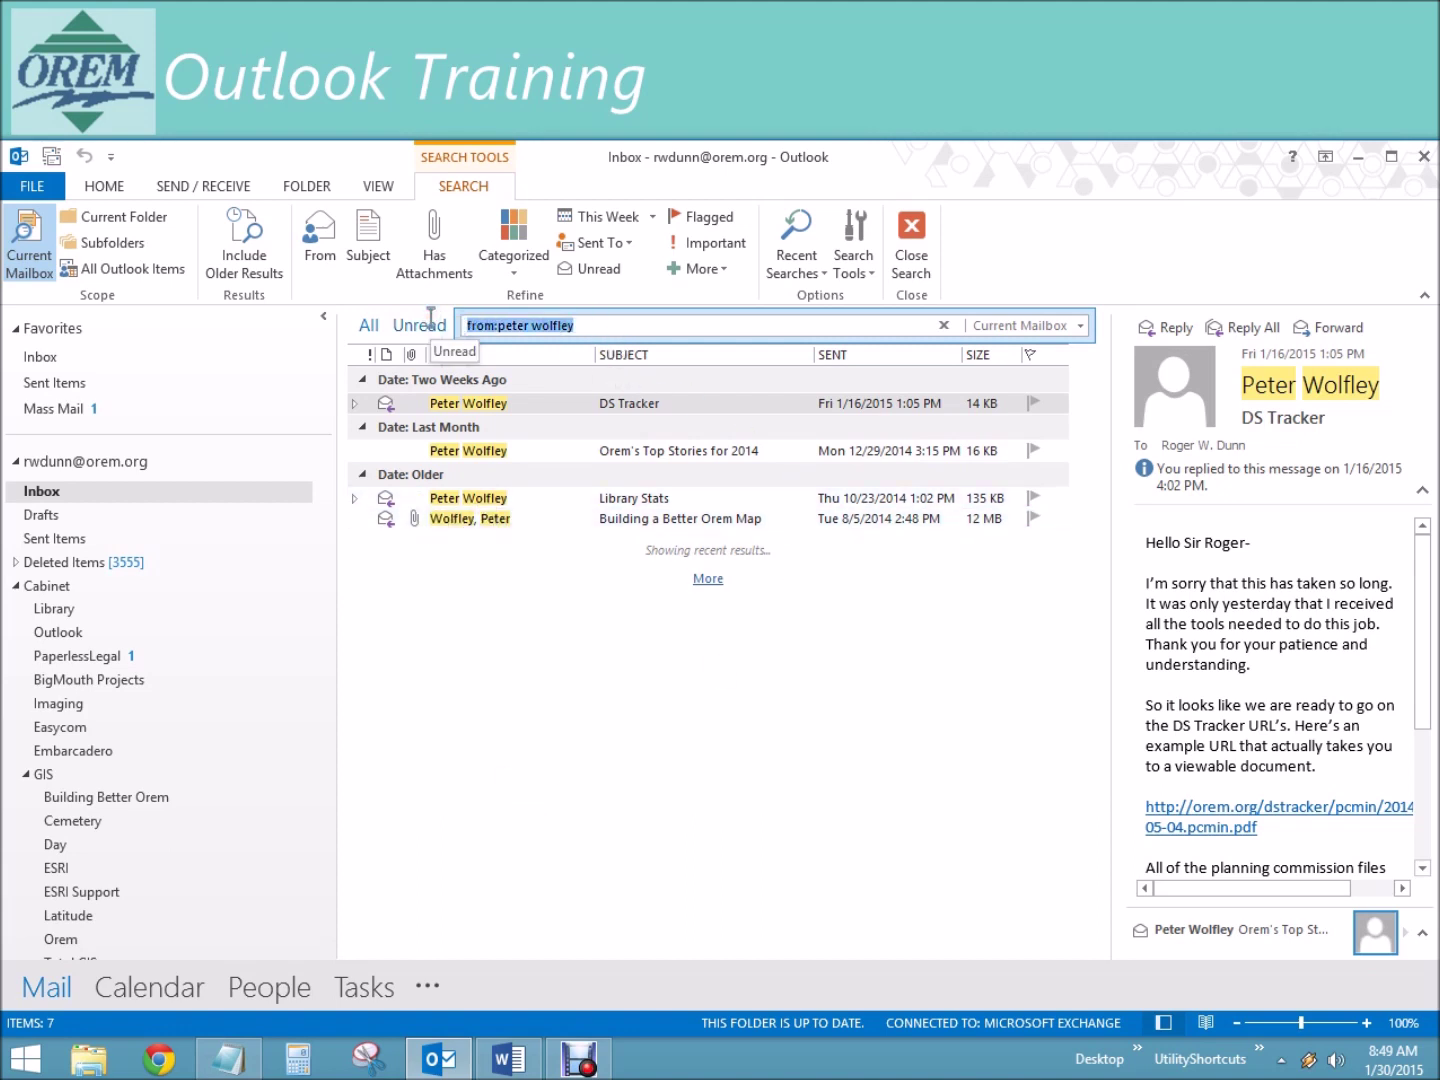
{"action": "key", "text": "End"}
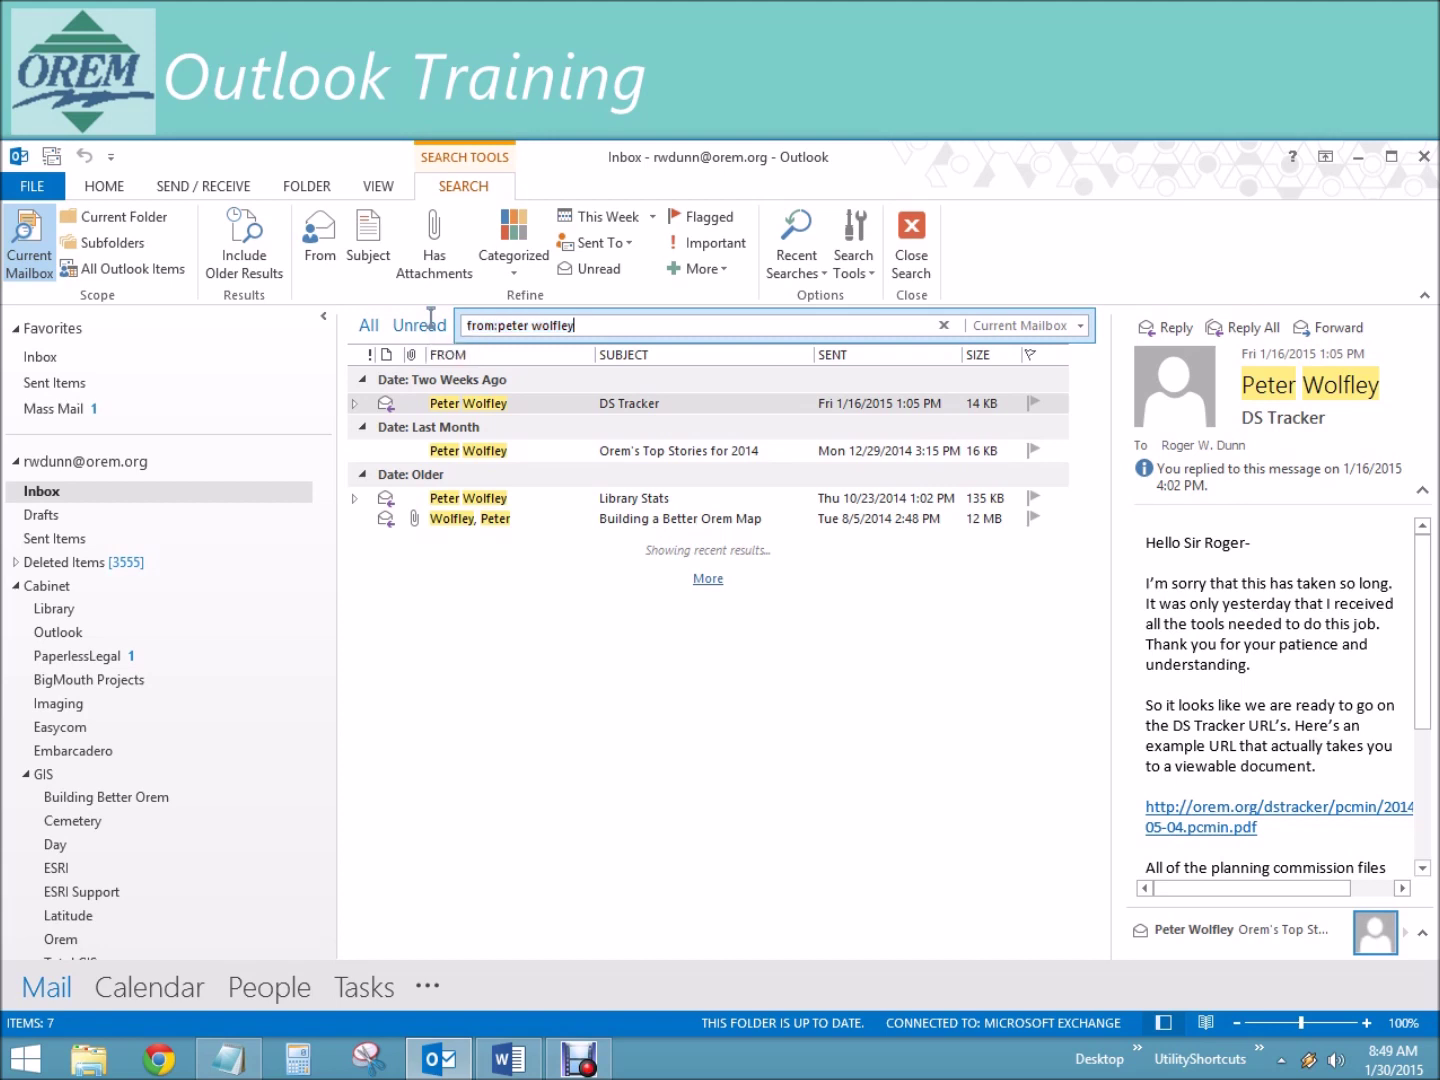
{"action": "key", "text": "BackSpace"}
{"action": "key", "text": "BackSpace"}
{"action": "key", "text": "BackSpace"}
{"action": "key", "text": "BackSpace"}
{"action": "key", "text": "BackSpace"}
{"action": "key", "text": "BackSpace"}
{"action": "key", "text": "BackSpace"}
{"action": "key", "text": "BackSpace"}
{"action": "type", "text": "NOT"}
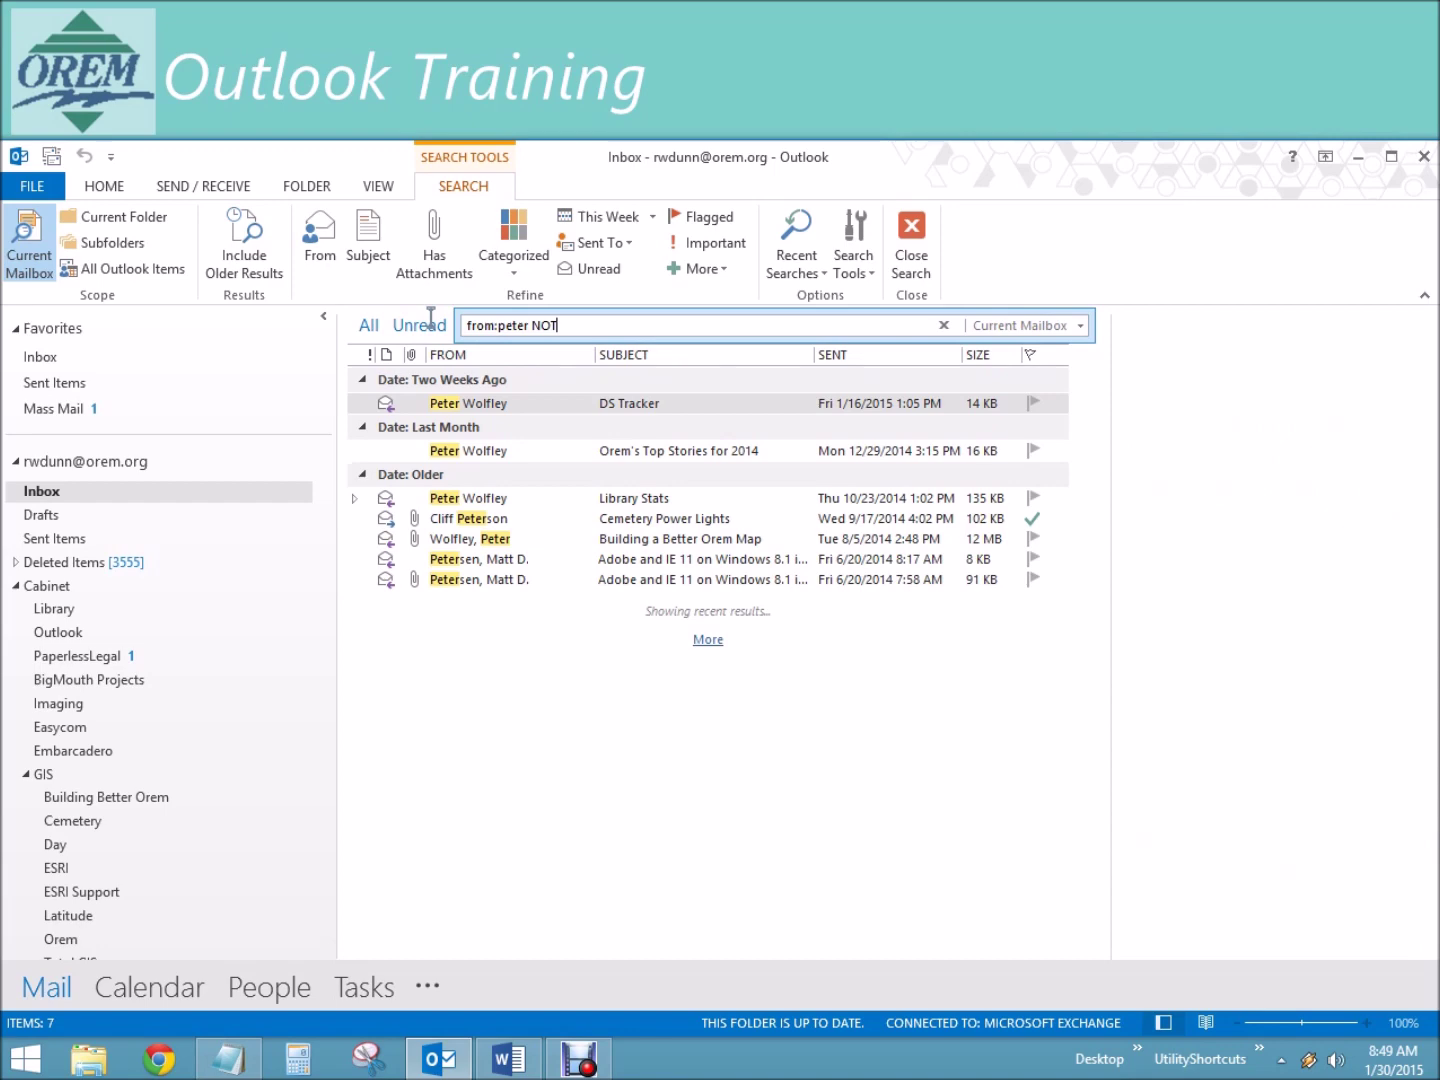
{"action": "type", "text": " peters"}
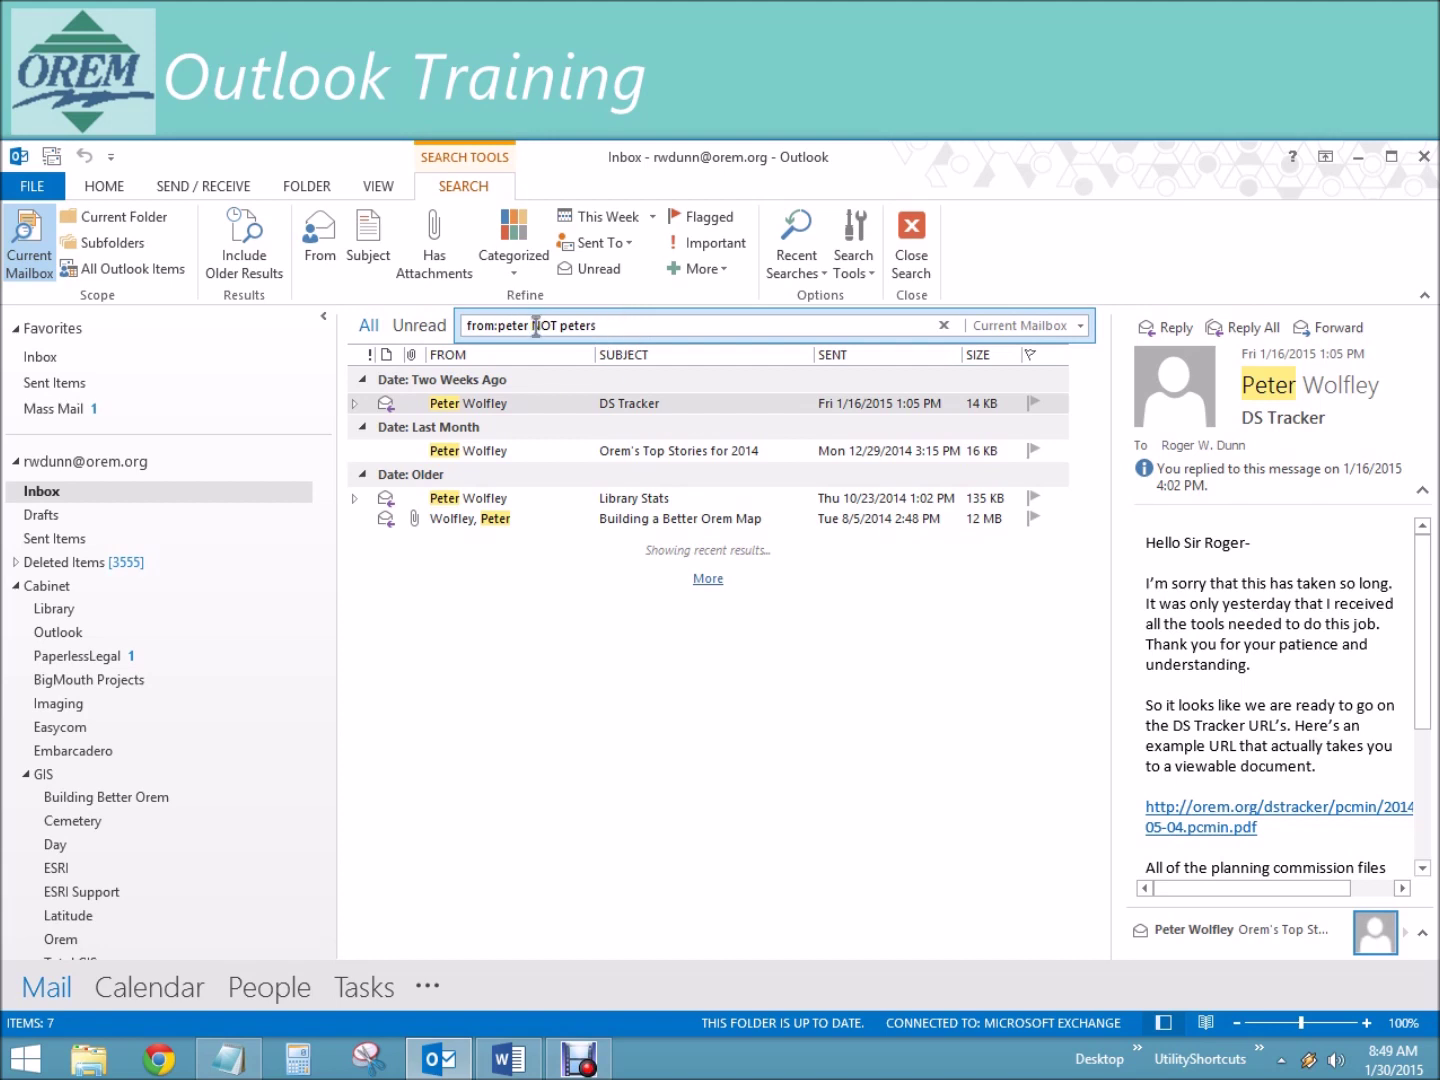
{"action": "left_click_drag", "start_coordinate": [645, 326], "coordinate": [450, 321]}
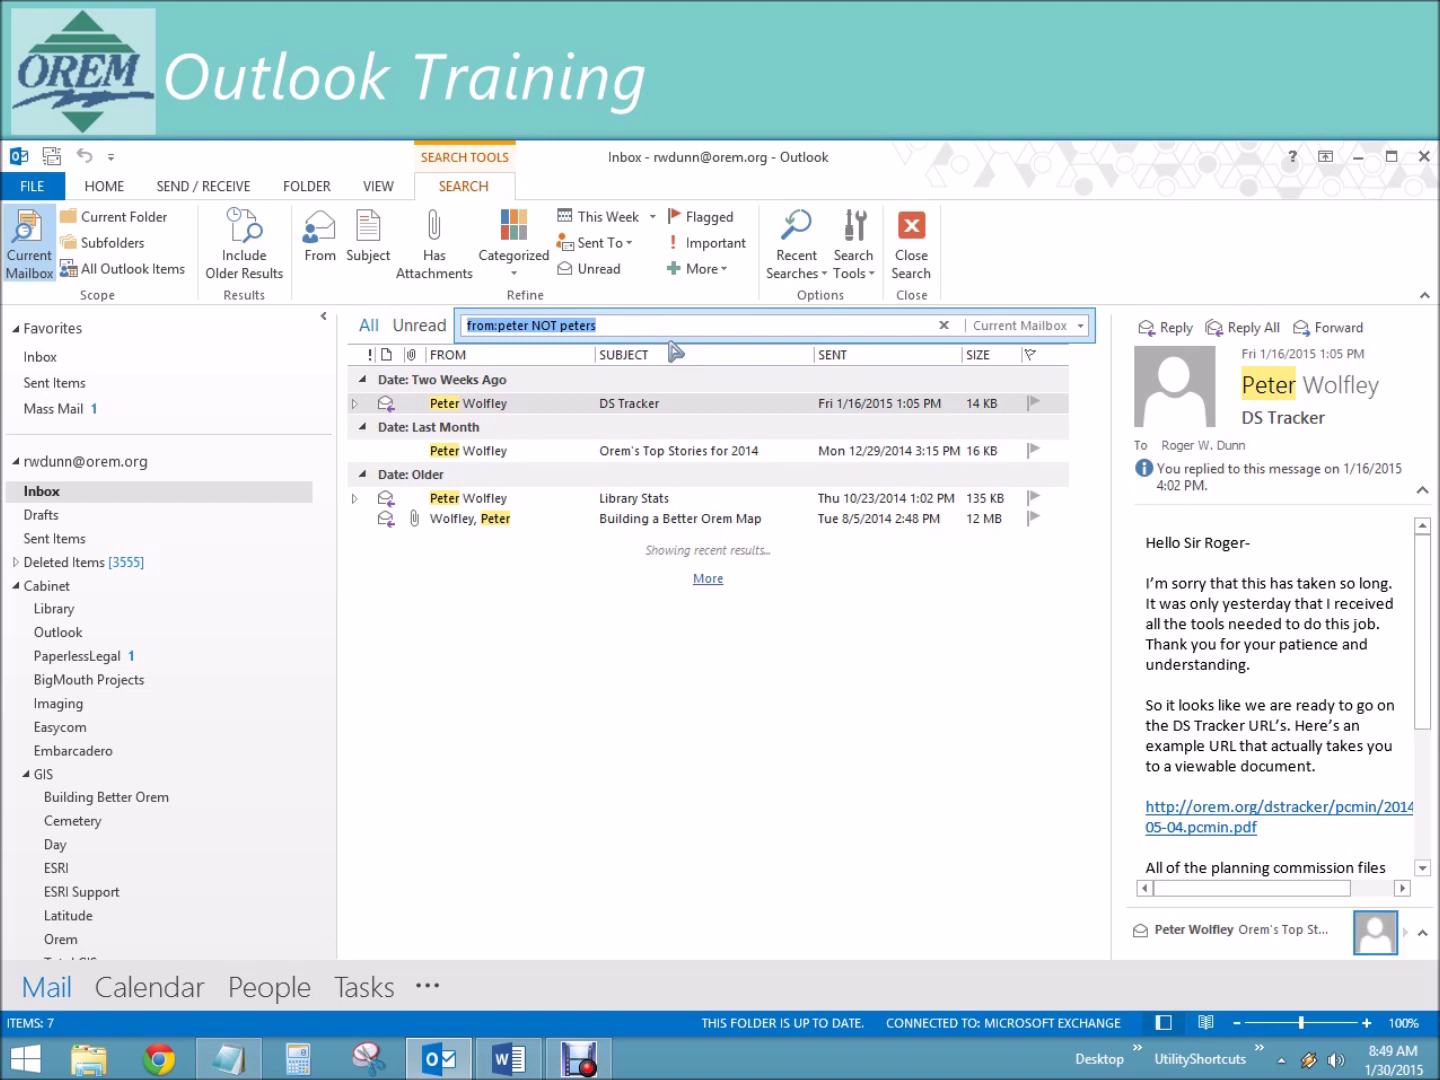
{"action": "type", "text": "to:"}
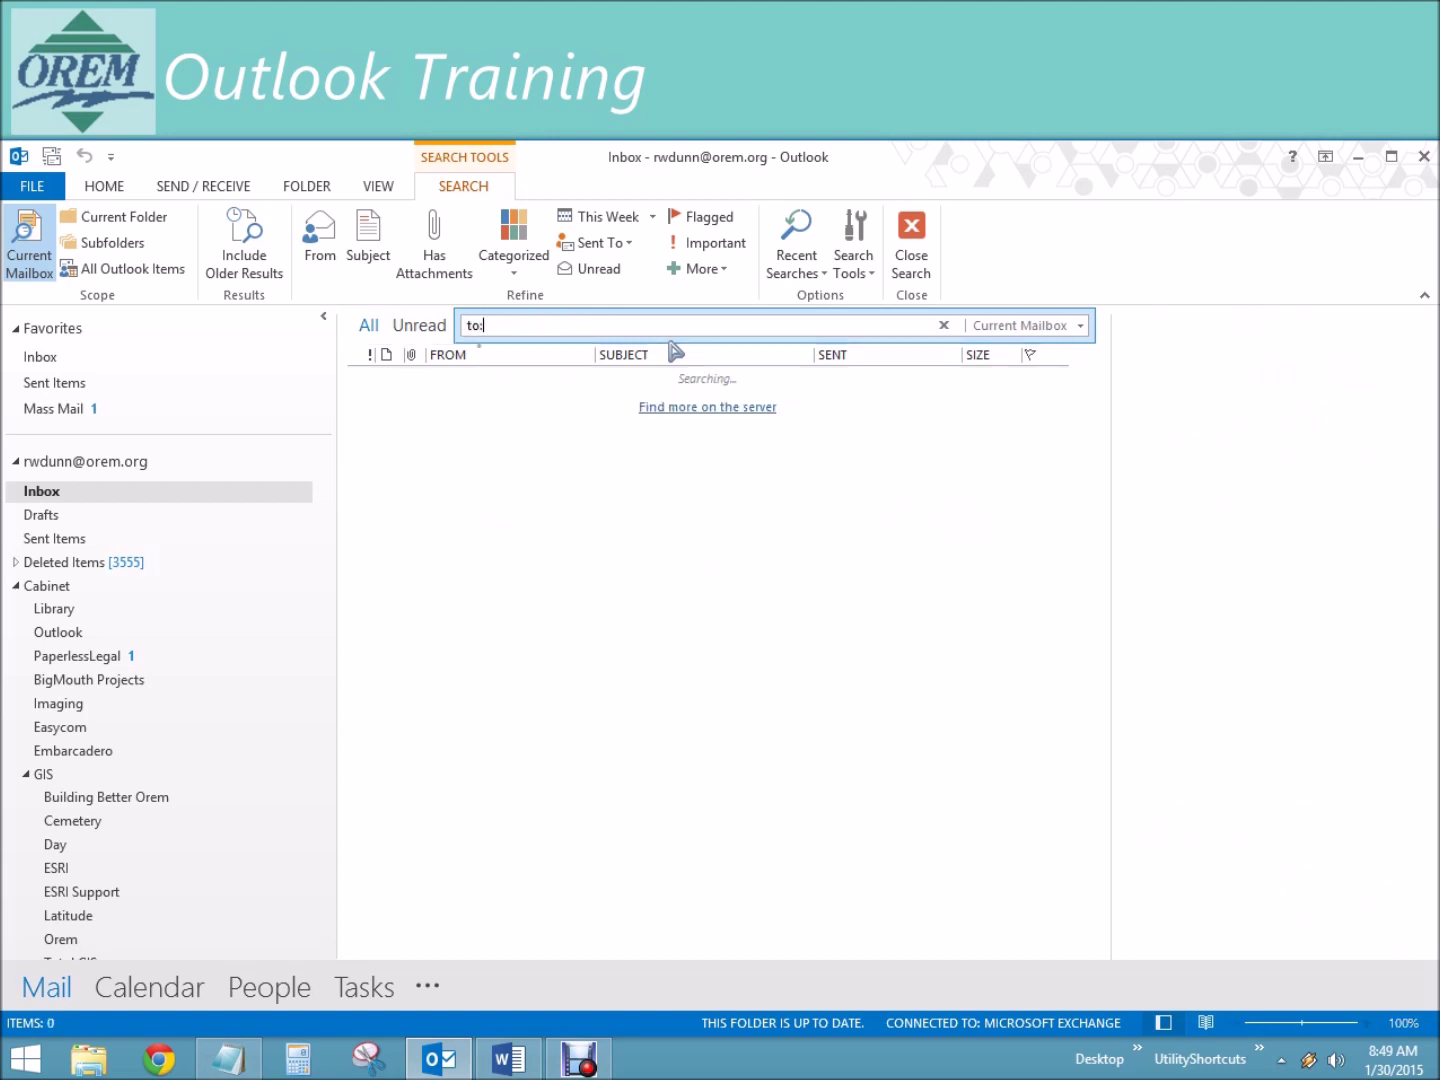
{"action": "type", "text": "mark"}
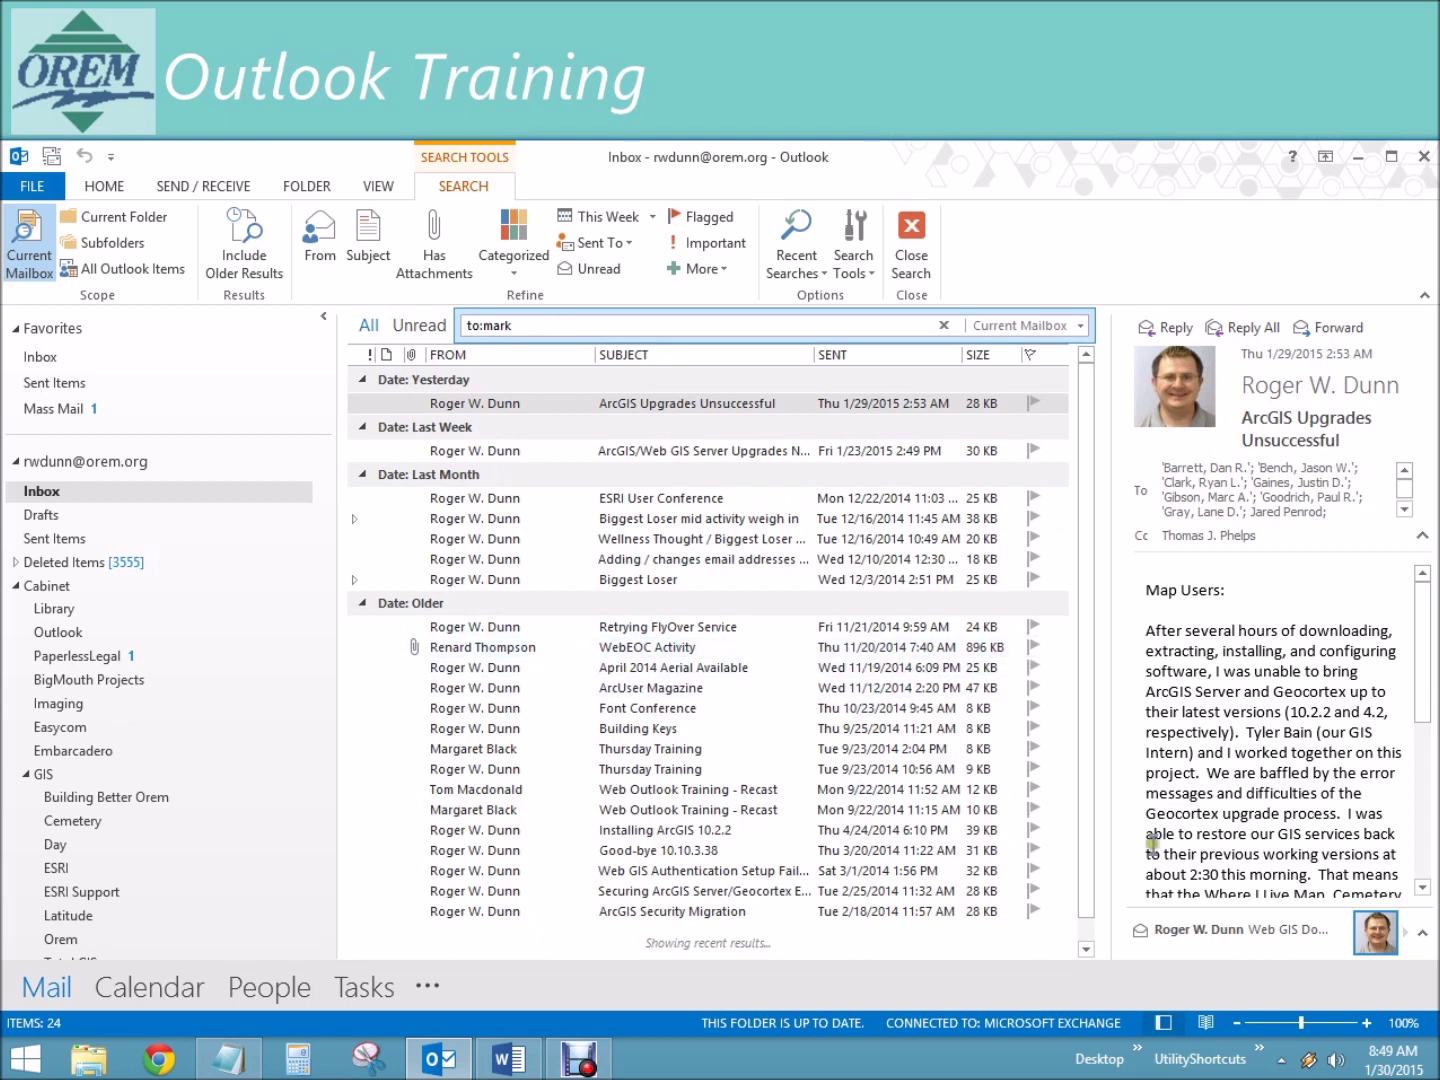
Step: Open the ESRI User Conference message and expand its full list of recipients
{"action": "left_click", "coordinate": [517, 499]}
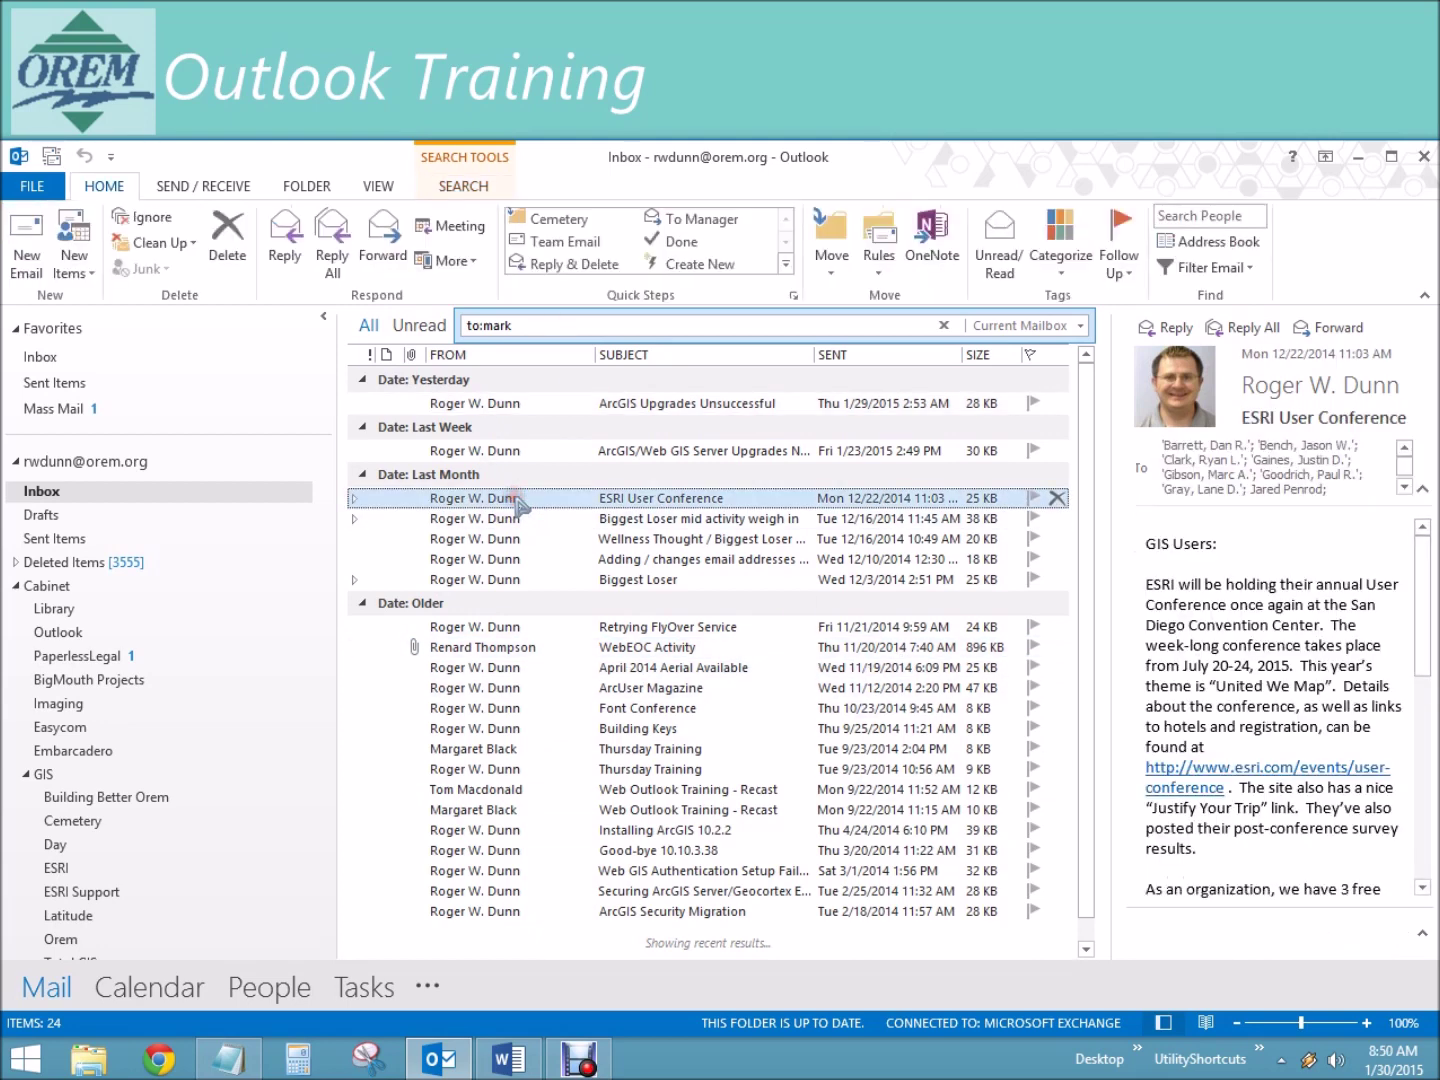
{"action": "left_click", "coordinate": [1406, 488]}
{"action": "left_click", "coordinate": [1405, 488]}
{"action": "left_click", "coordinate": [1405, 489]}
{"action": "left_click", "coordinate": [1405, 488]}
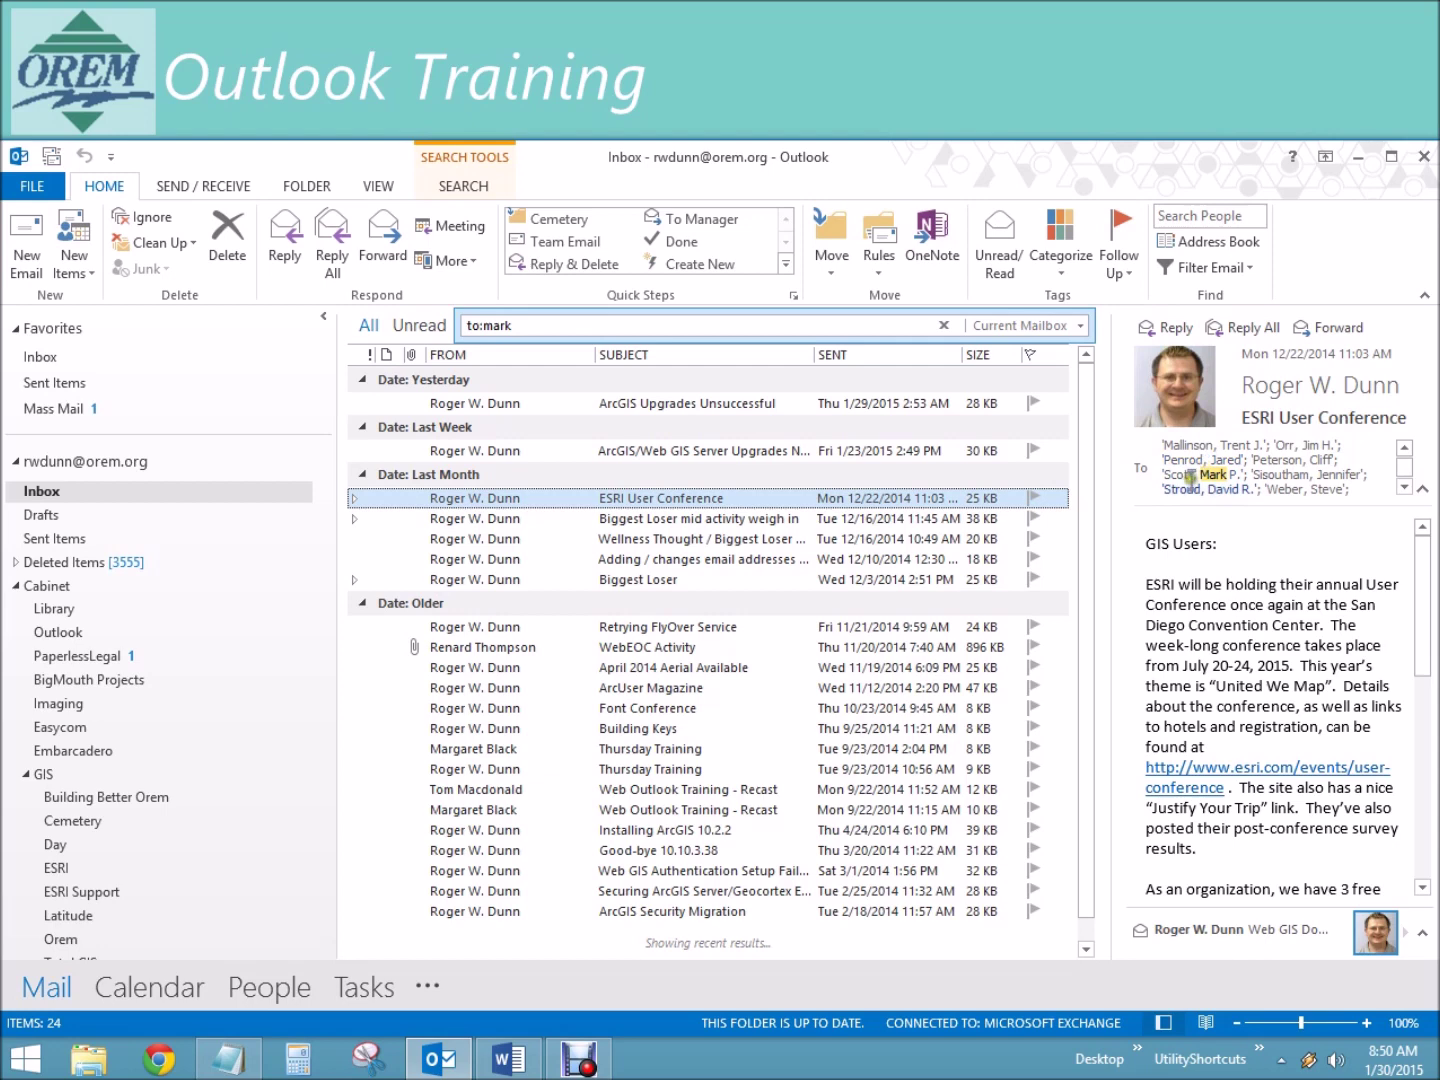
{"action": "scroll", "coordinate": [1420, 480], "scroll_direction": "down", "scroll_amount": 1}
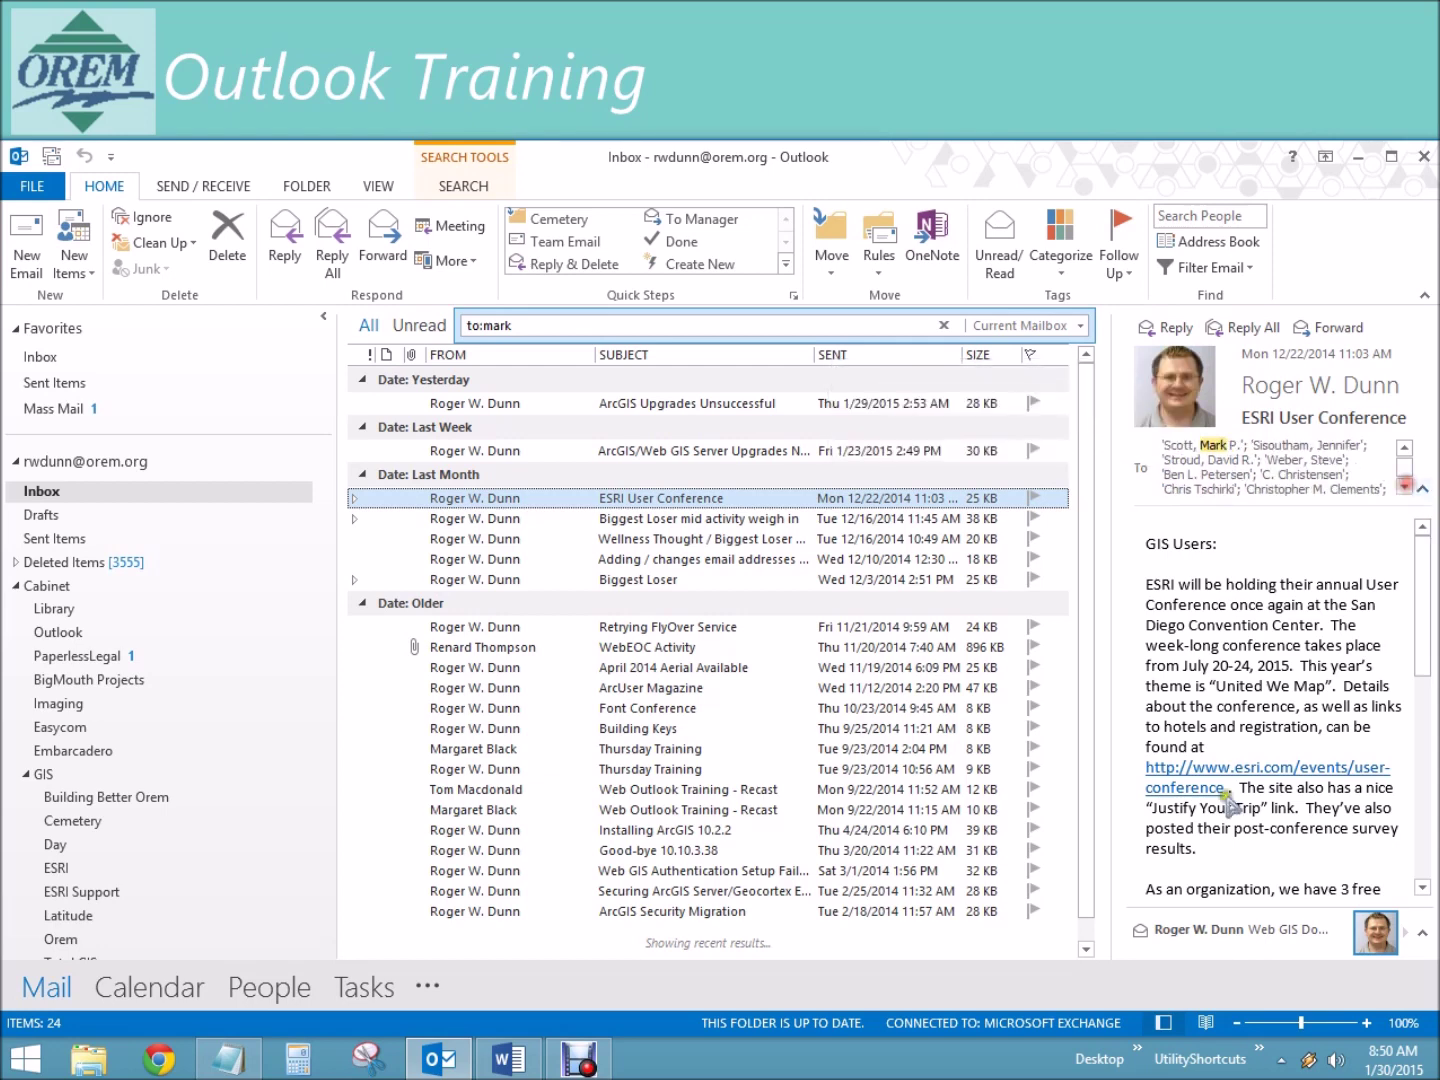
Step: Add the recipient's surname to the to: query, review the matching messages, then clear the search
{"action": "left_click", "coordinate": [530, 329]}
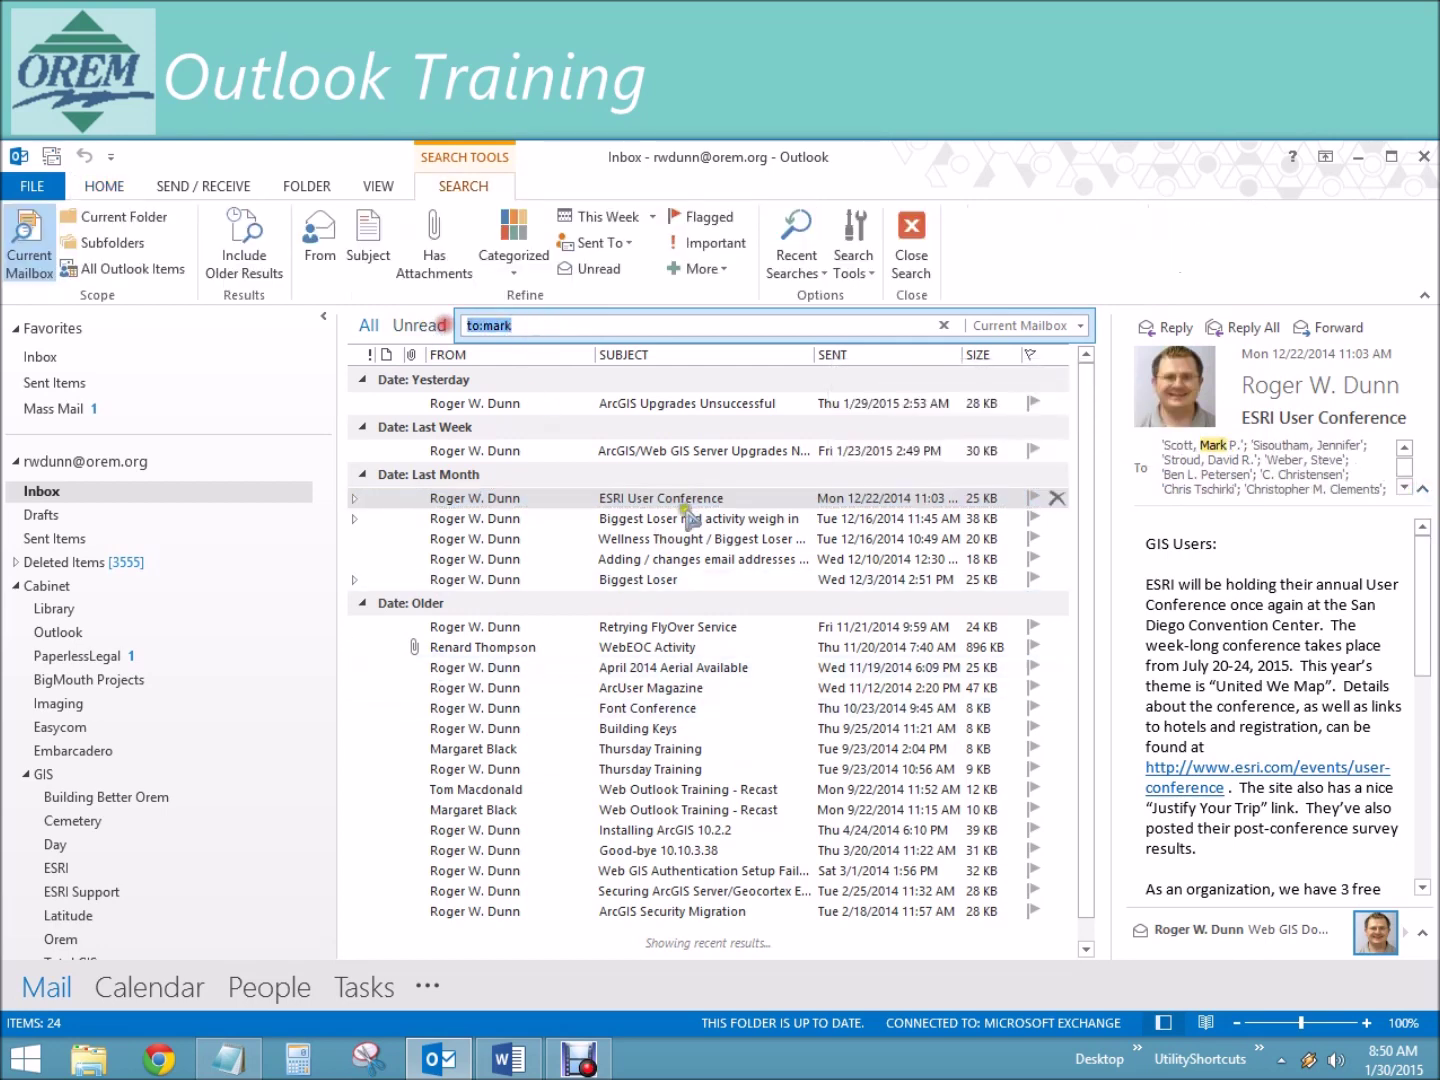
{"action": "left_click", "coordinate": [551, 323]}
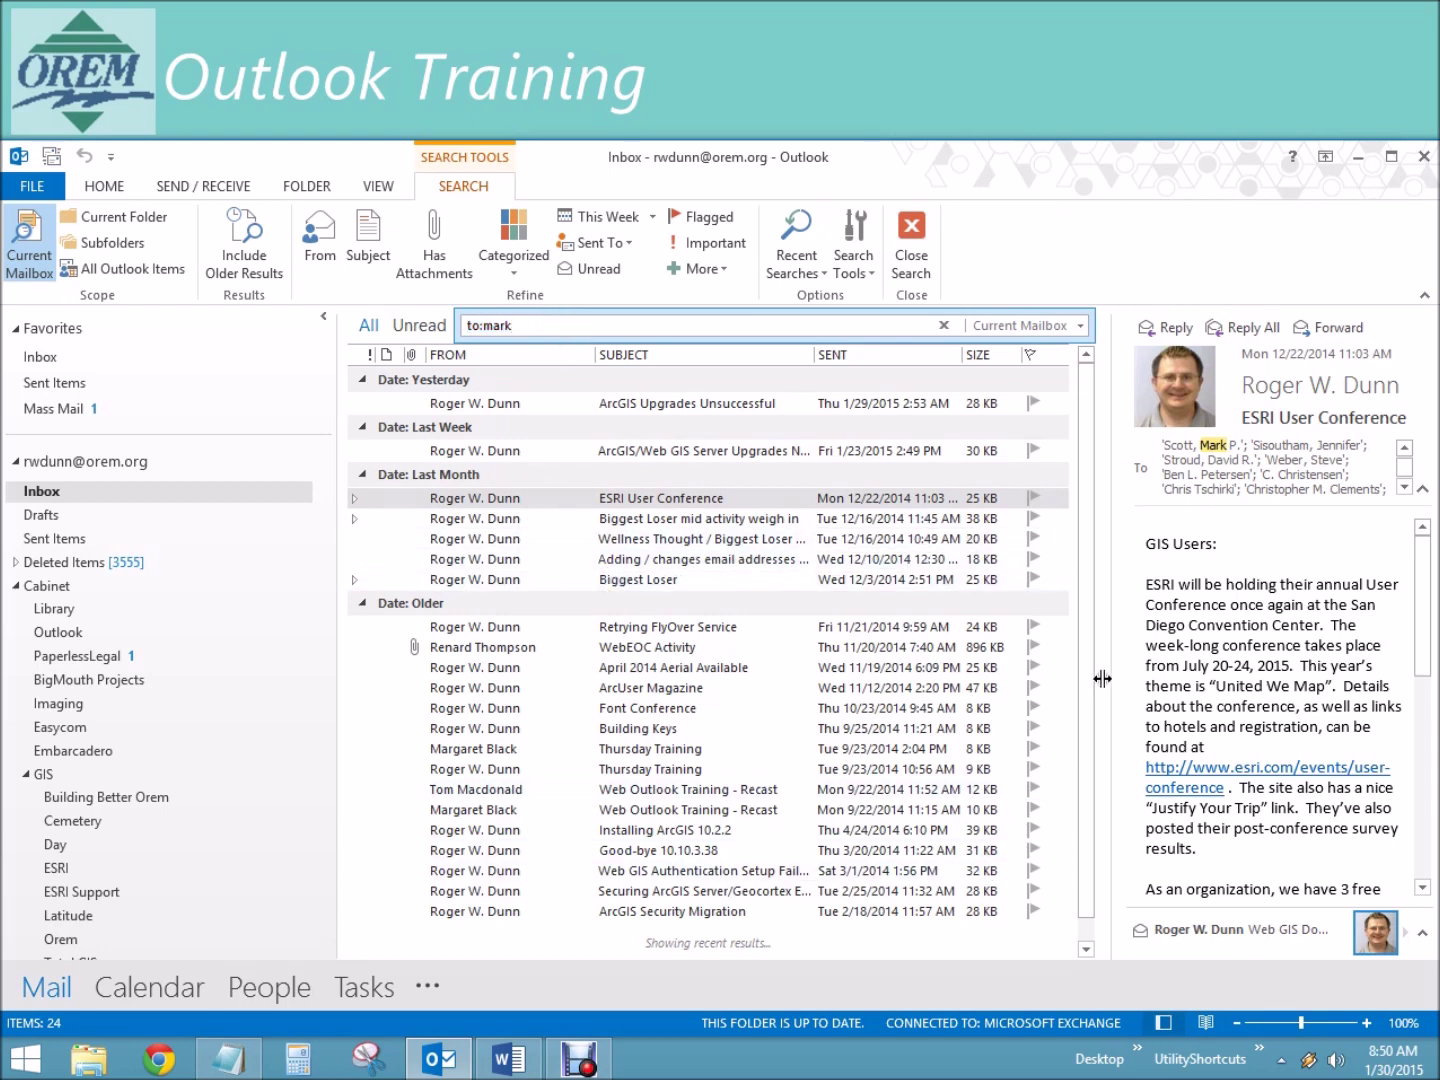
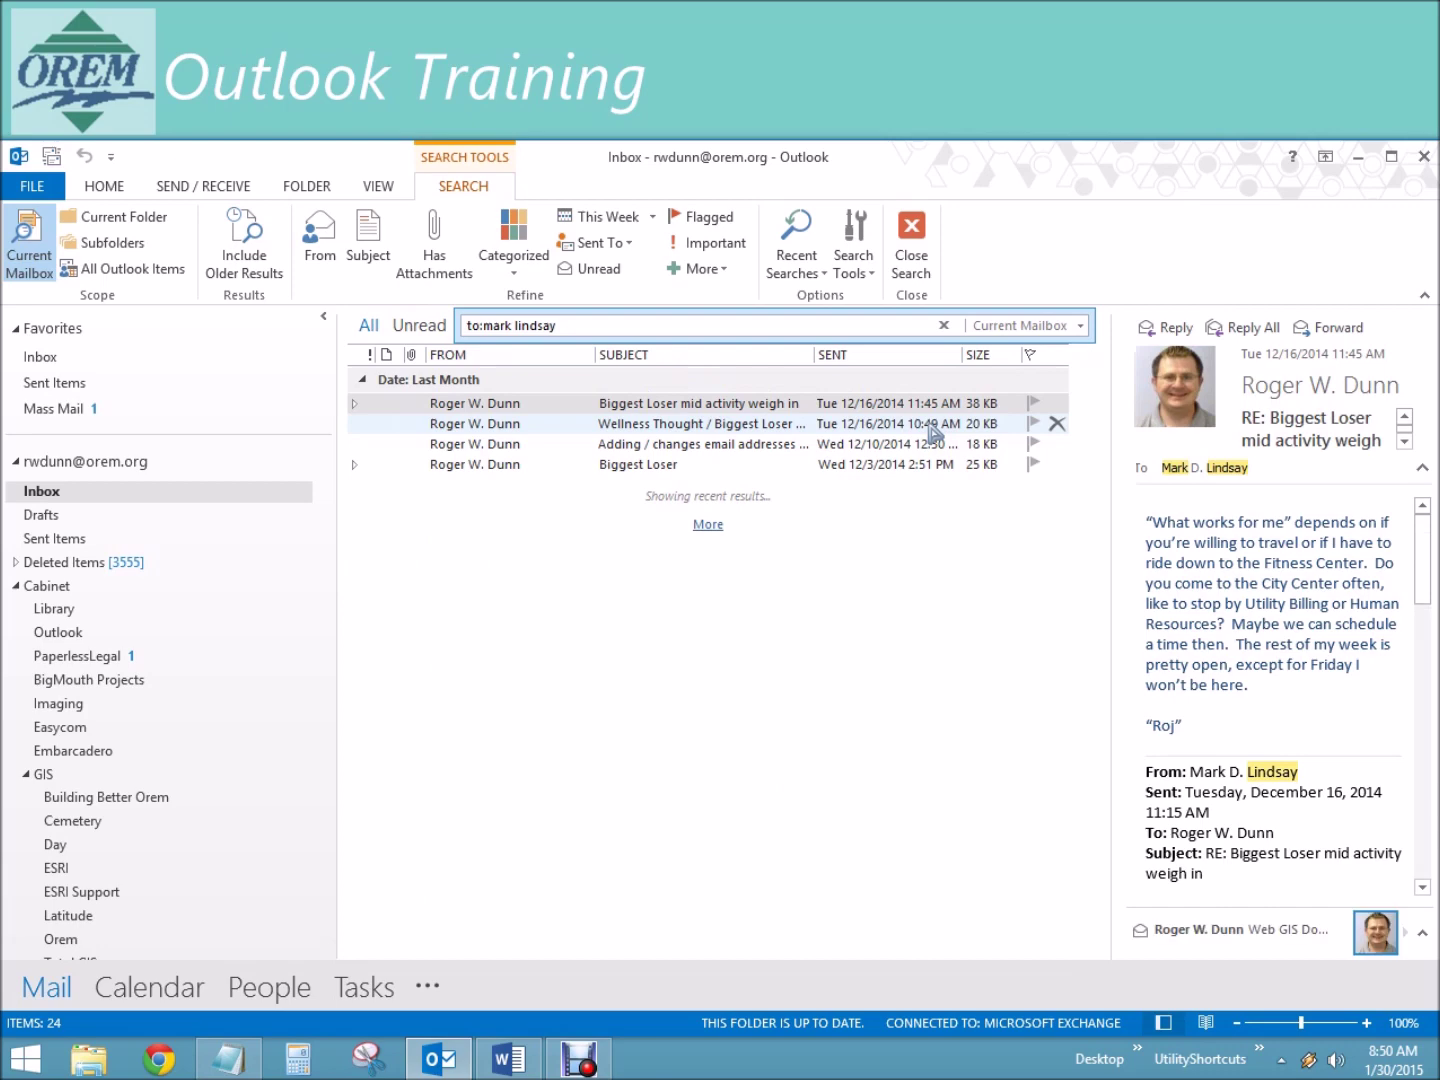
{"action": "left_click", "coordinate": [858, 427]}
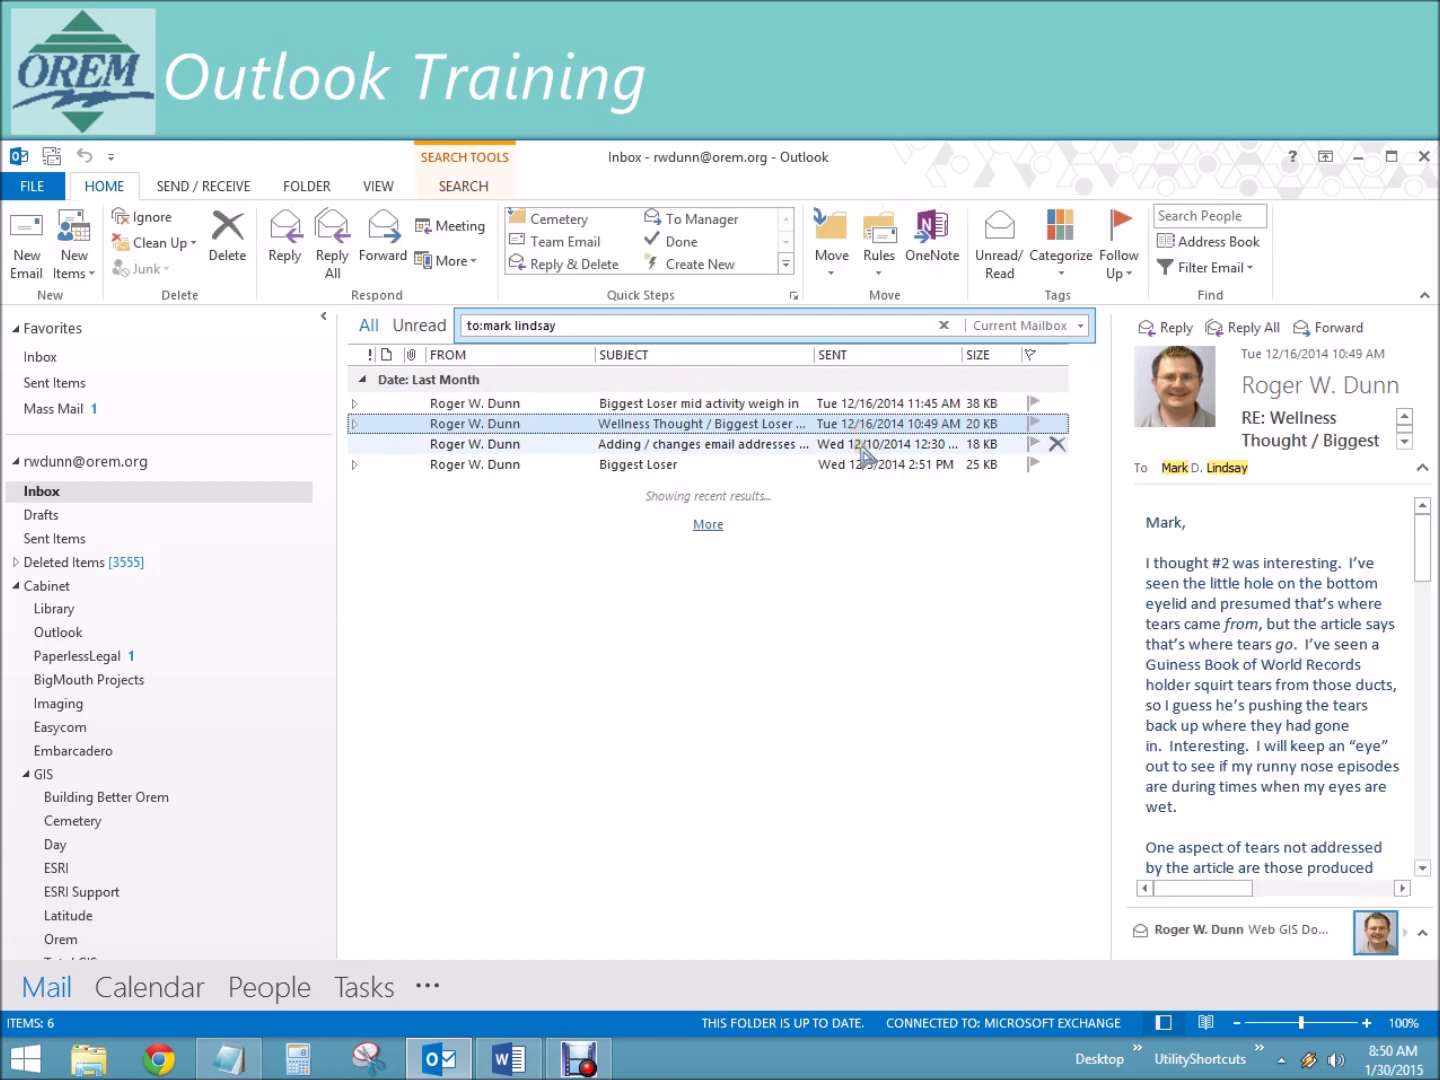
{"action": "left_click", "coordinate": [864, 446]}
{"action": "left_click", "coordinate": [862, 464]}
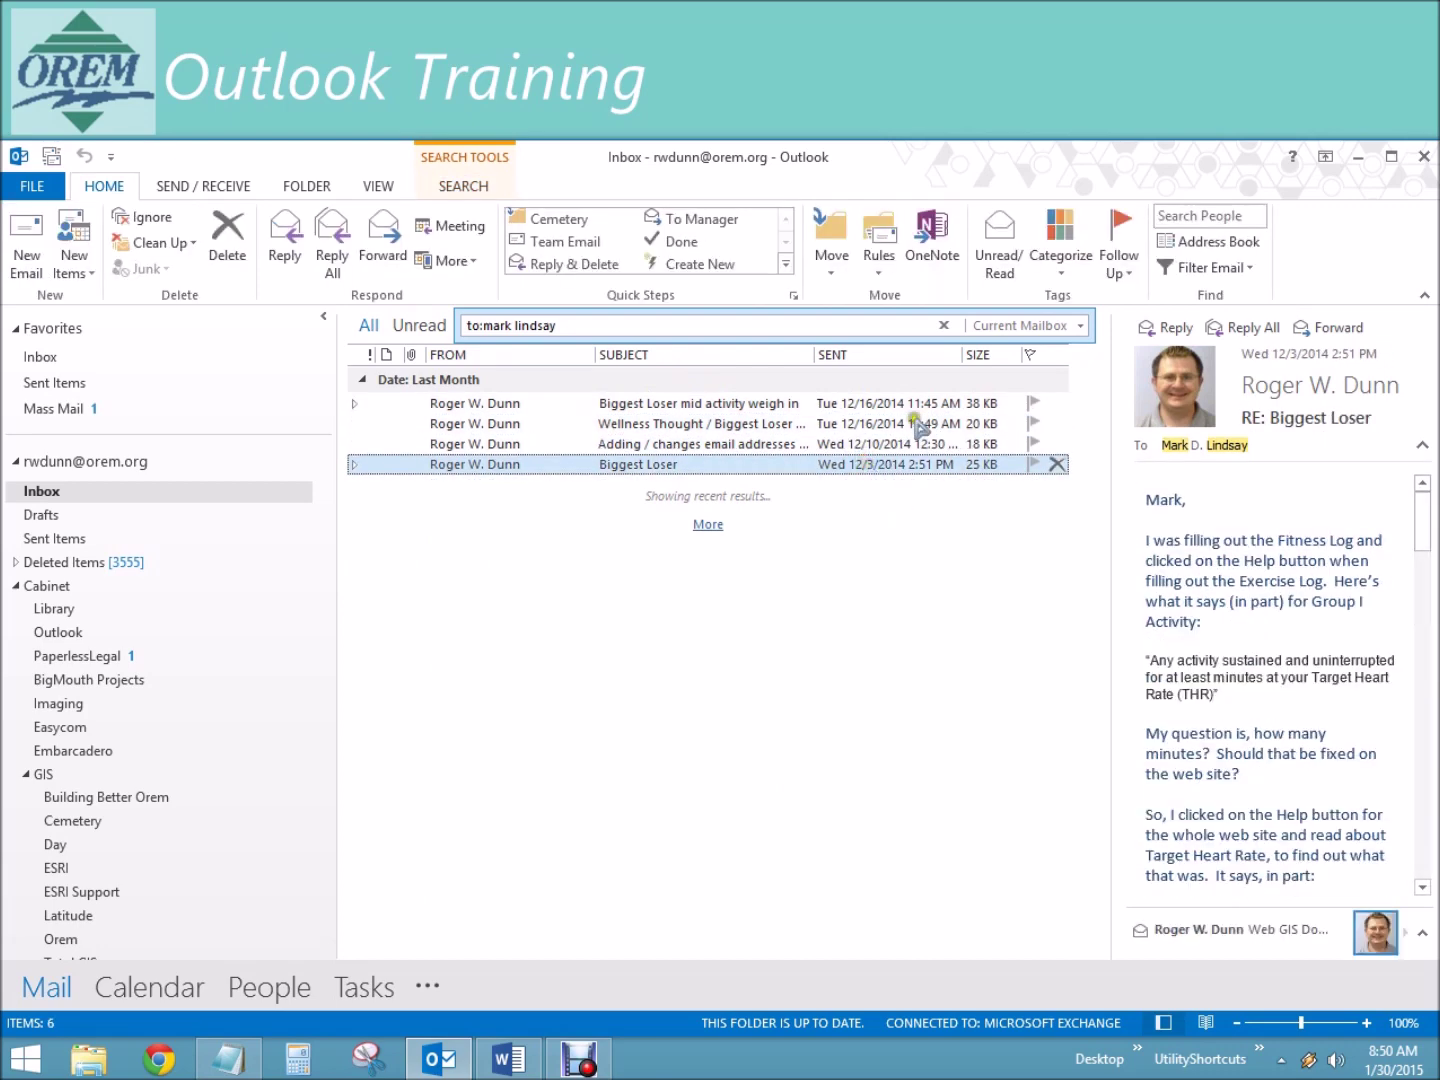
{"action": "left_click", "coordinate": [942, 325]}
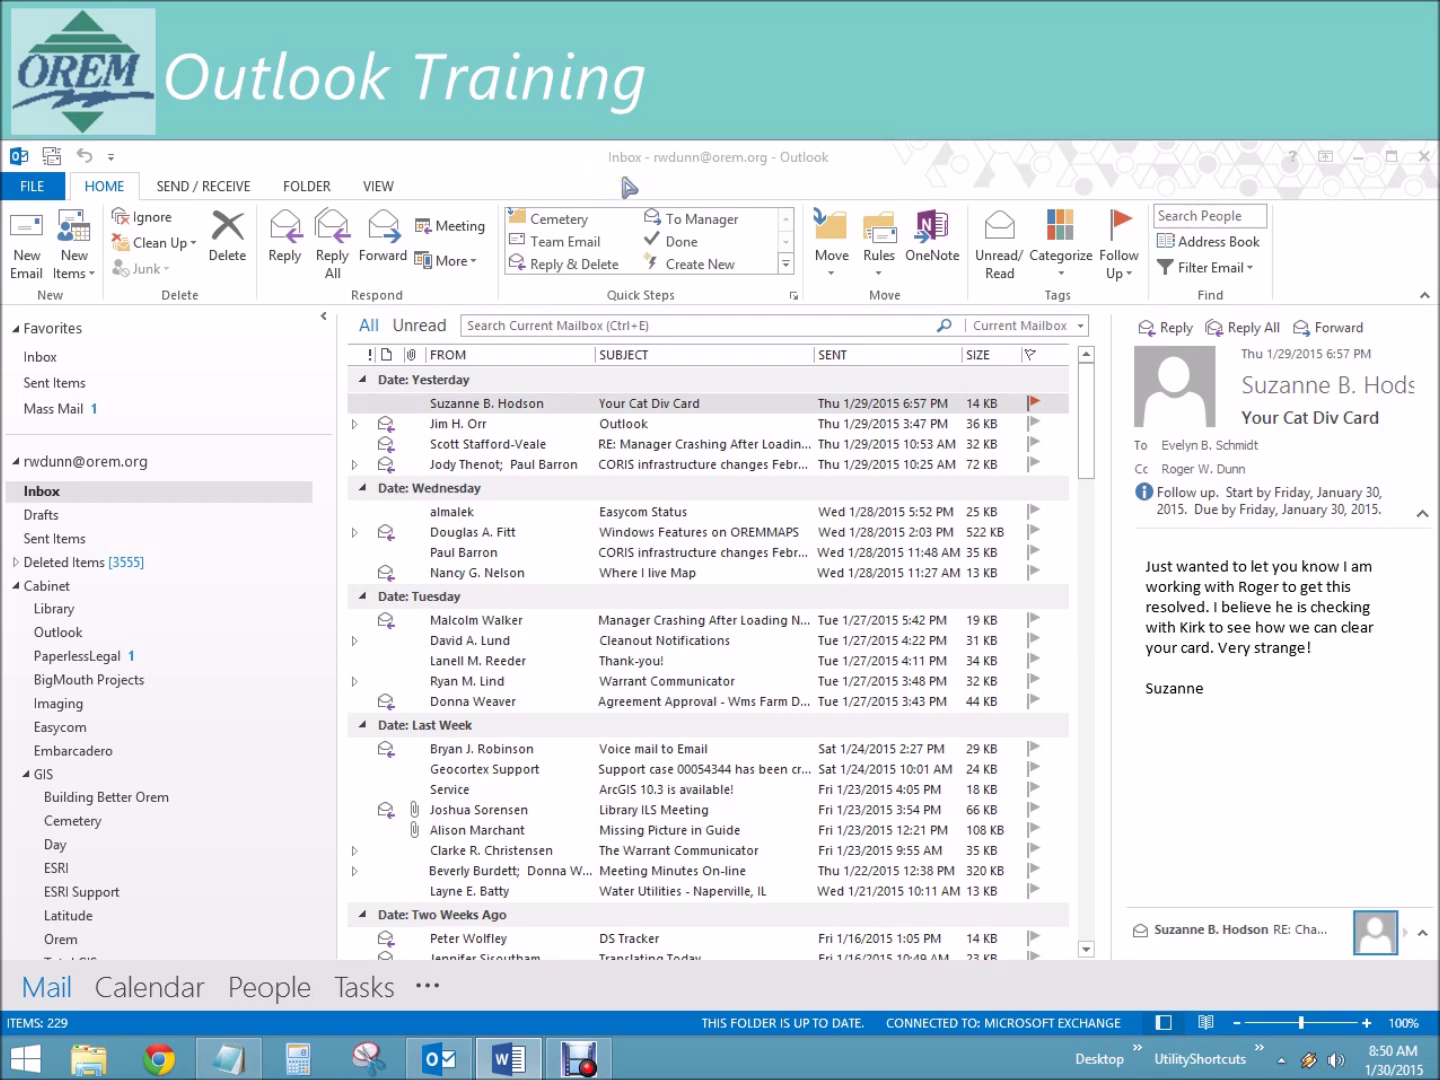
Step: Refocus Outlook and put the cursor in the empty Search Current Mailbox box
{"action": "left_click", "coordinate": [713, 167]}
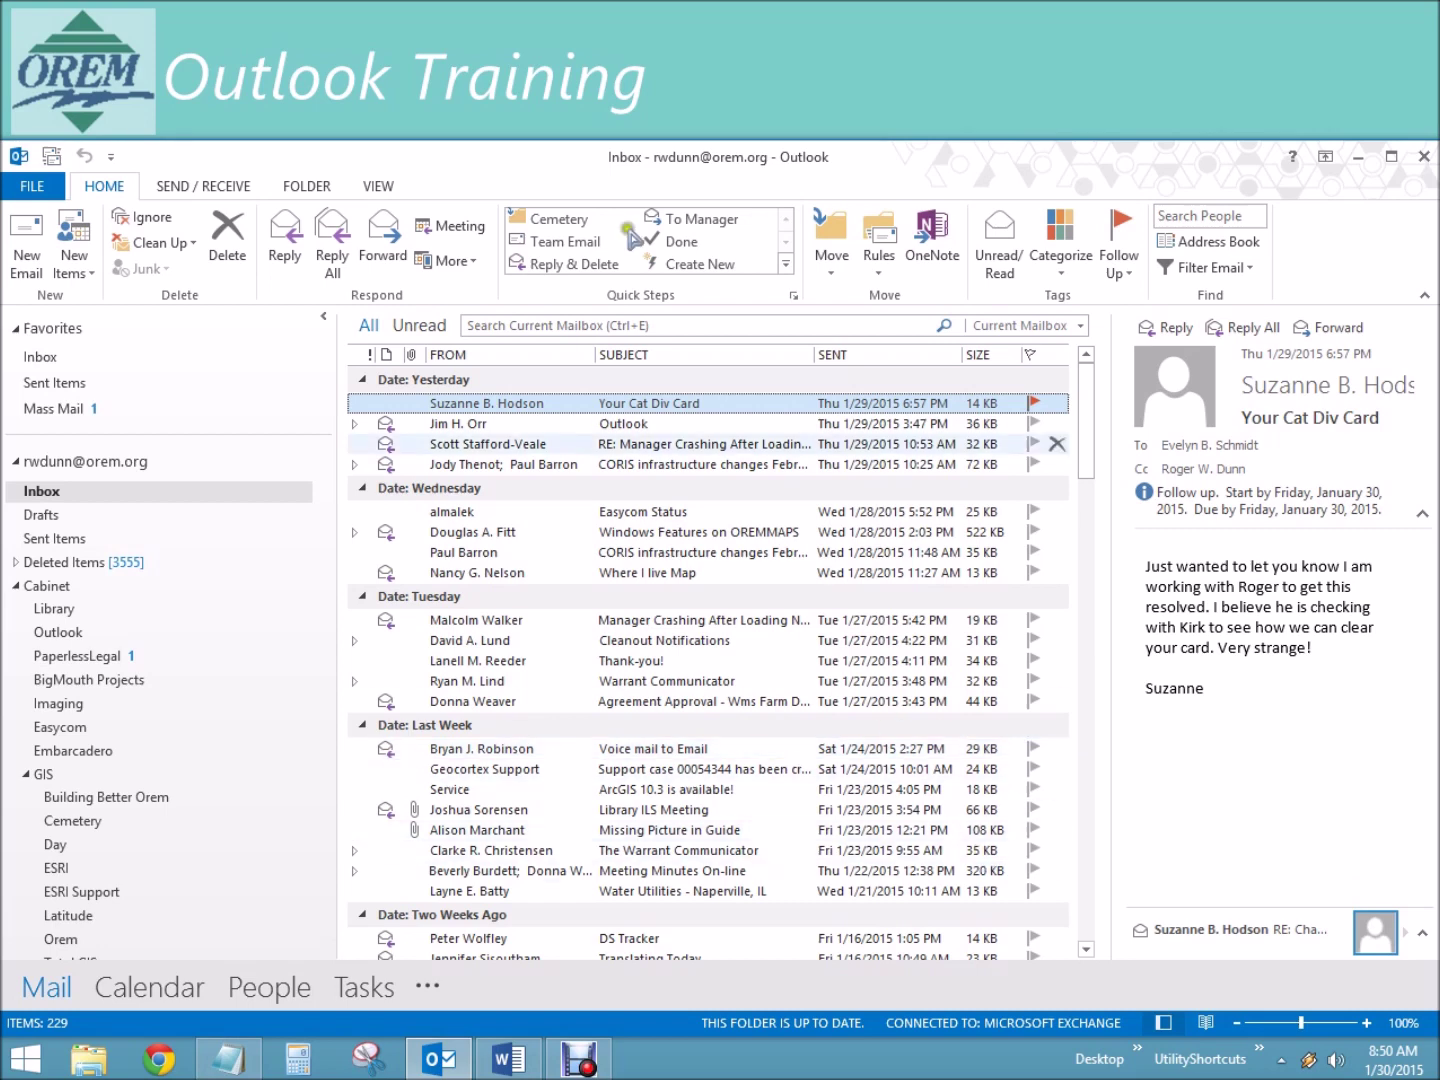
{"action": "left_click", "coordinate": [644, 319]}
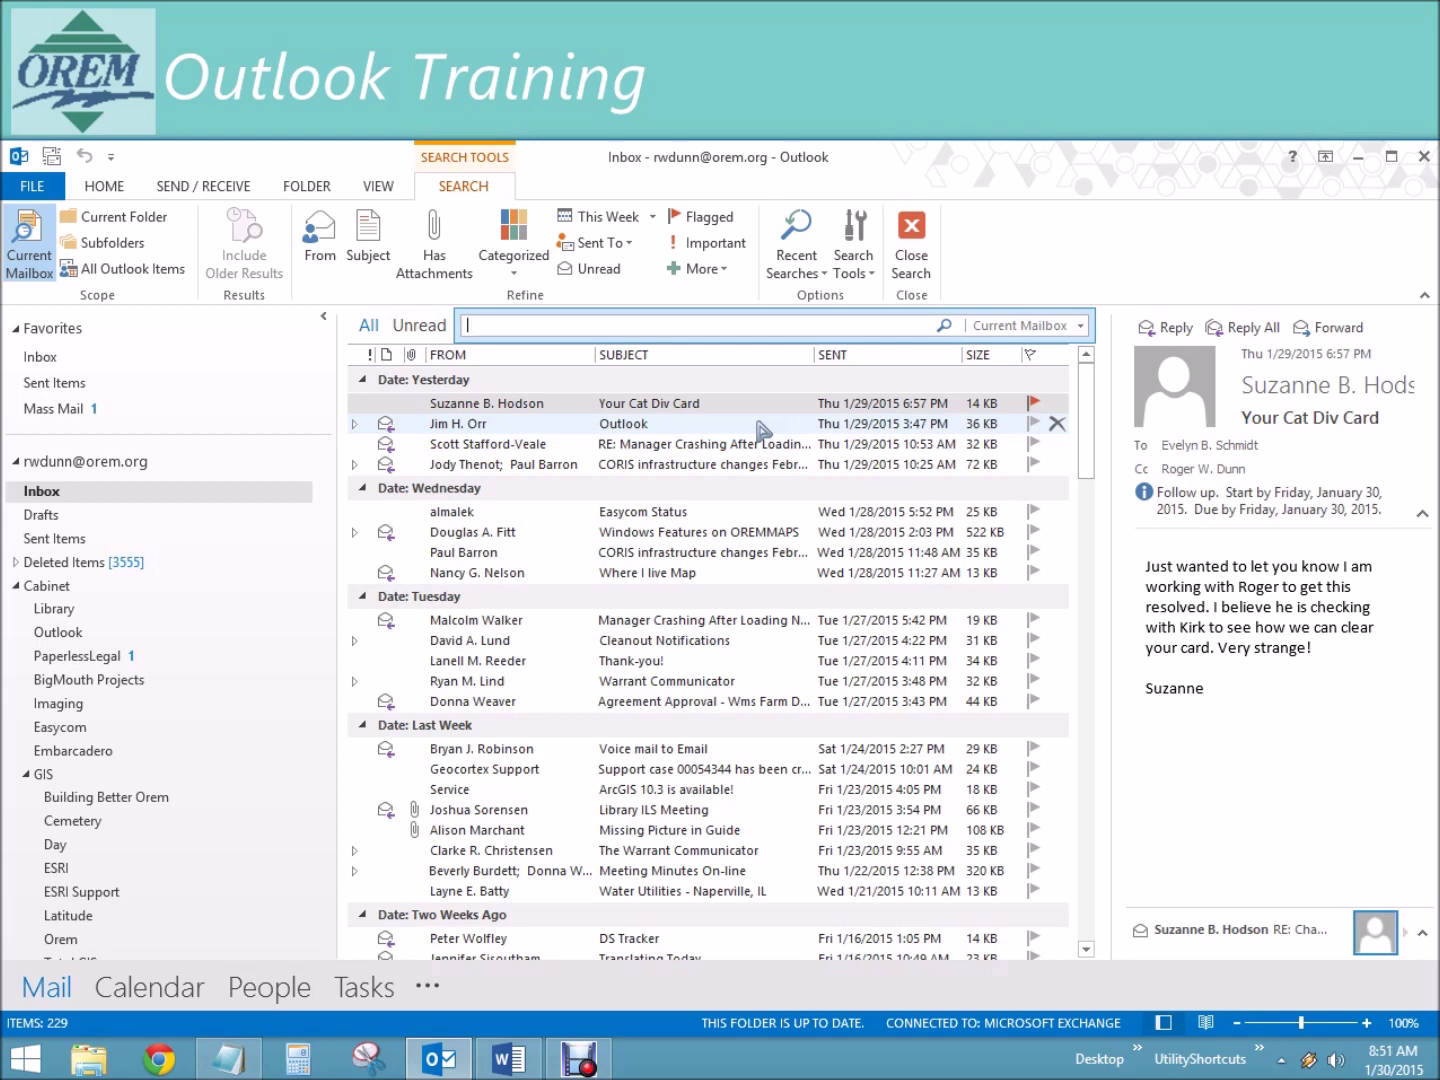
Step: Search for mail received today, then for mail received yesterday
{"action": "type", "text": "received:today"}
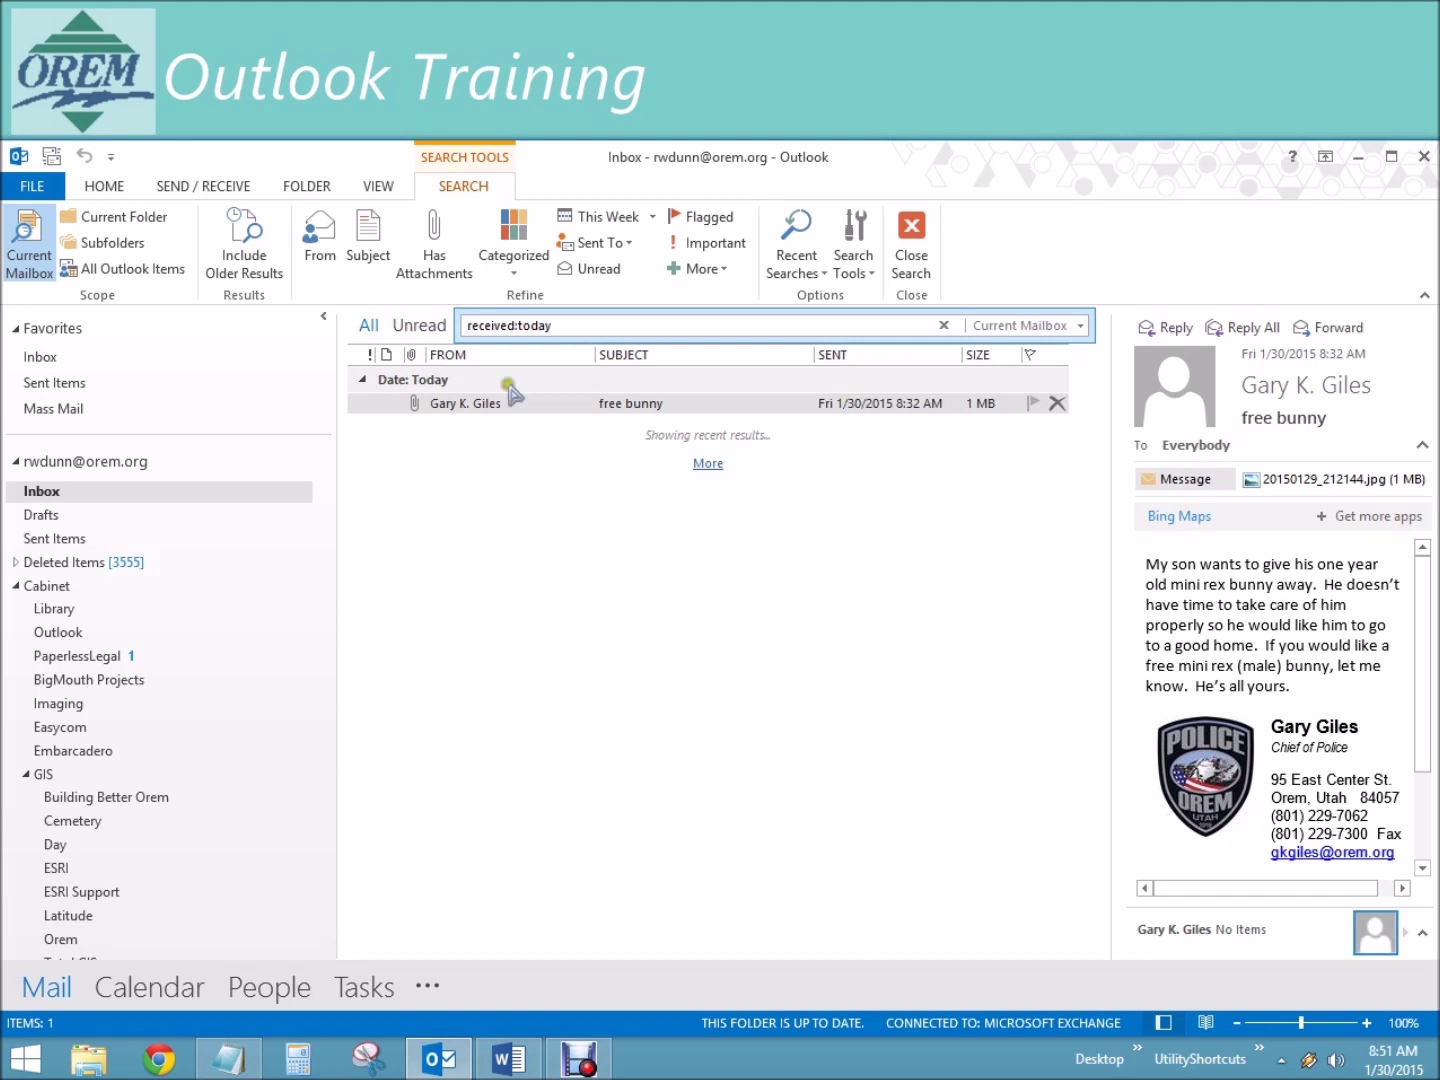
{"action": "triple_click", "coordinate": [566, 325]}
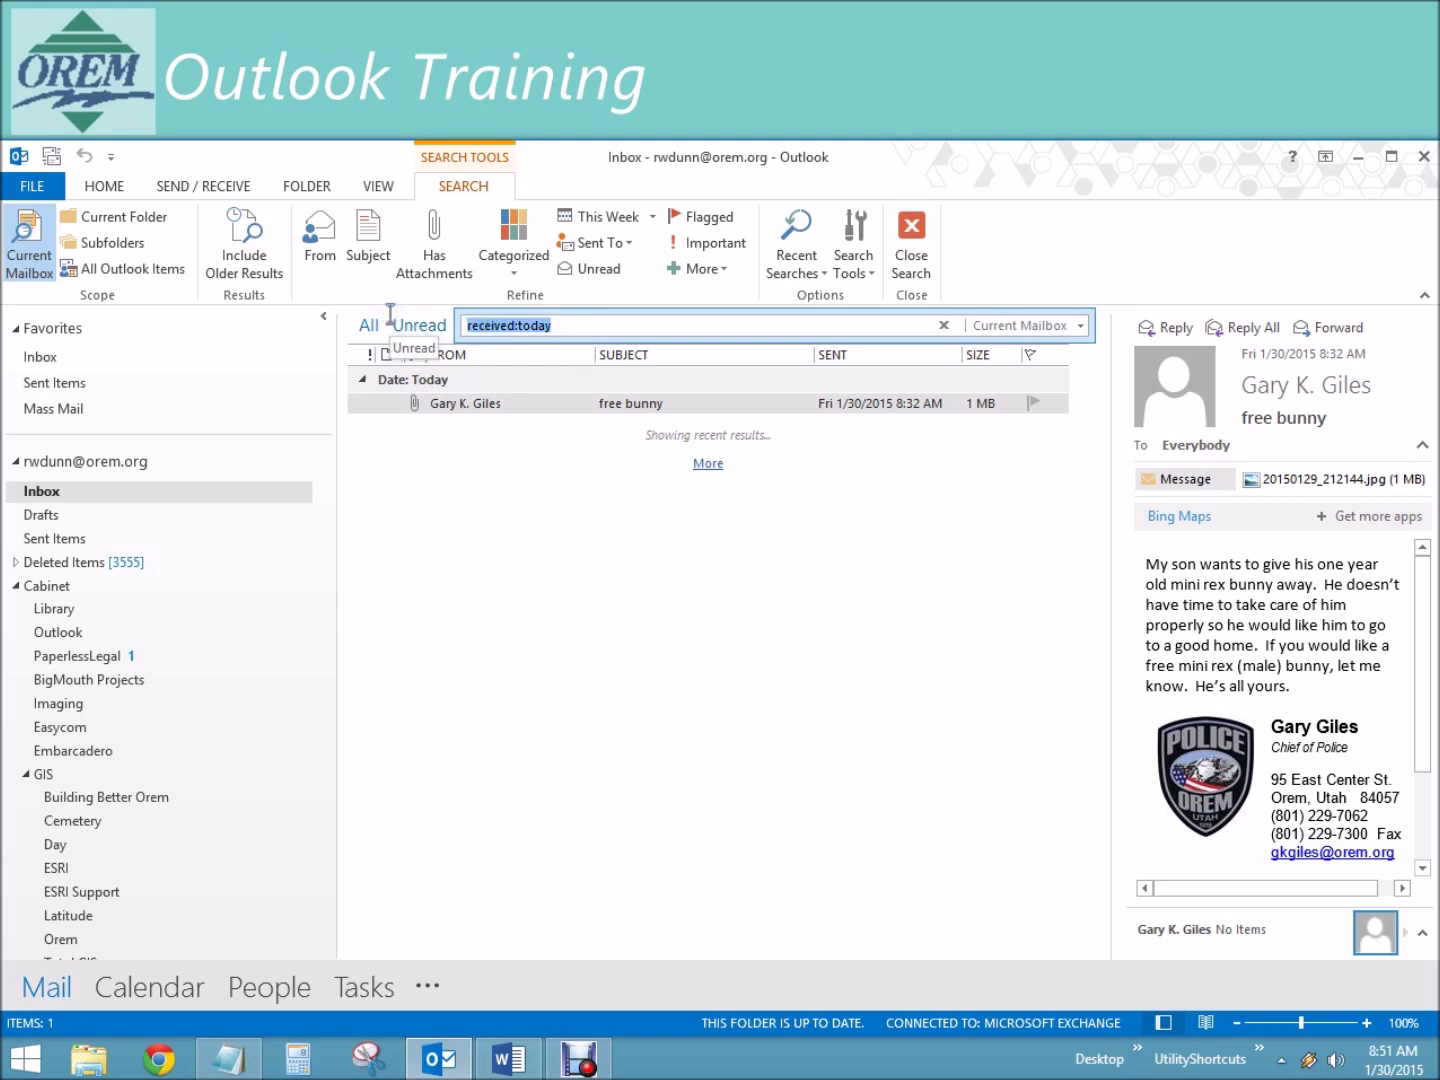
{"action": "type", "text": "receive"}
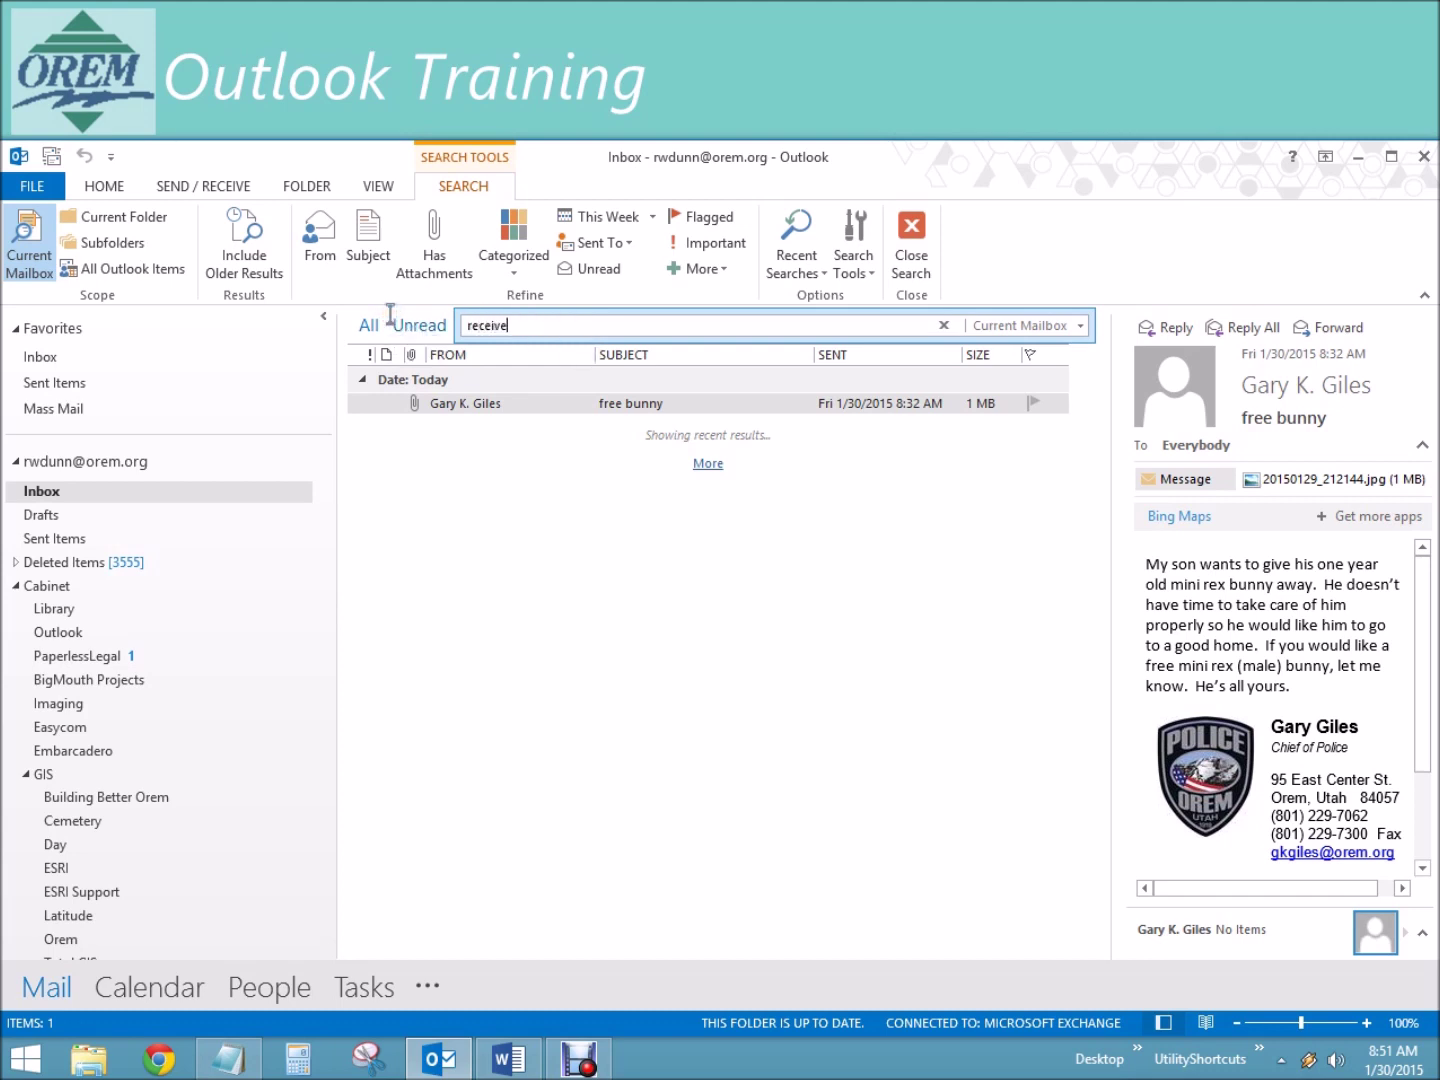
{"action": "type", "text": "d:yesterday"}
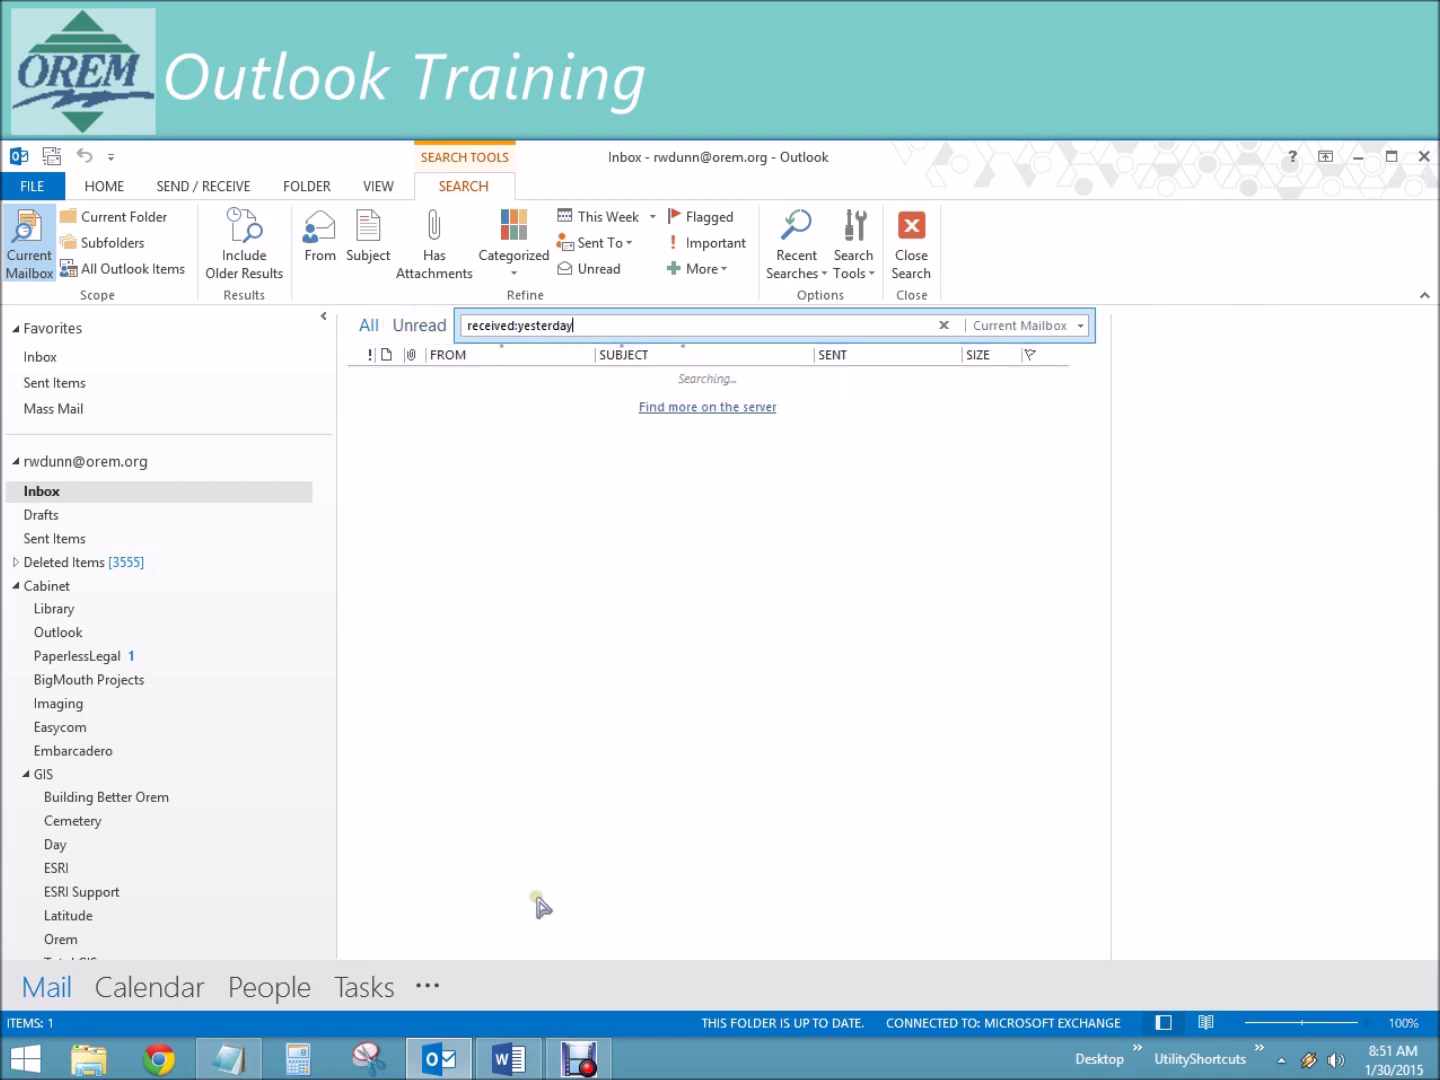
Step: Change the query to received:tuesday, then to received:saturday
{"action": "left_click_drag", "start_coordinate": [518, 327], "coordinate": [630, 346]}
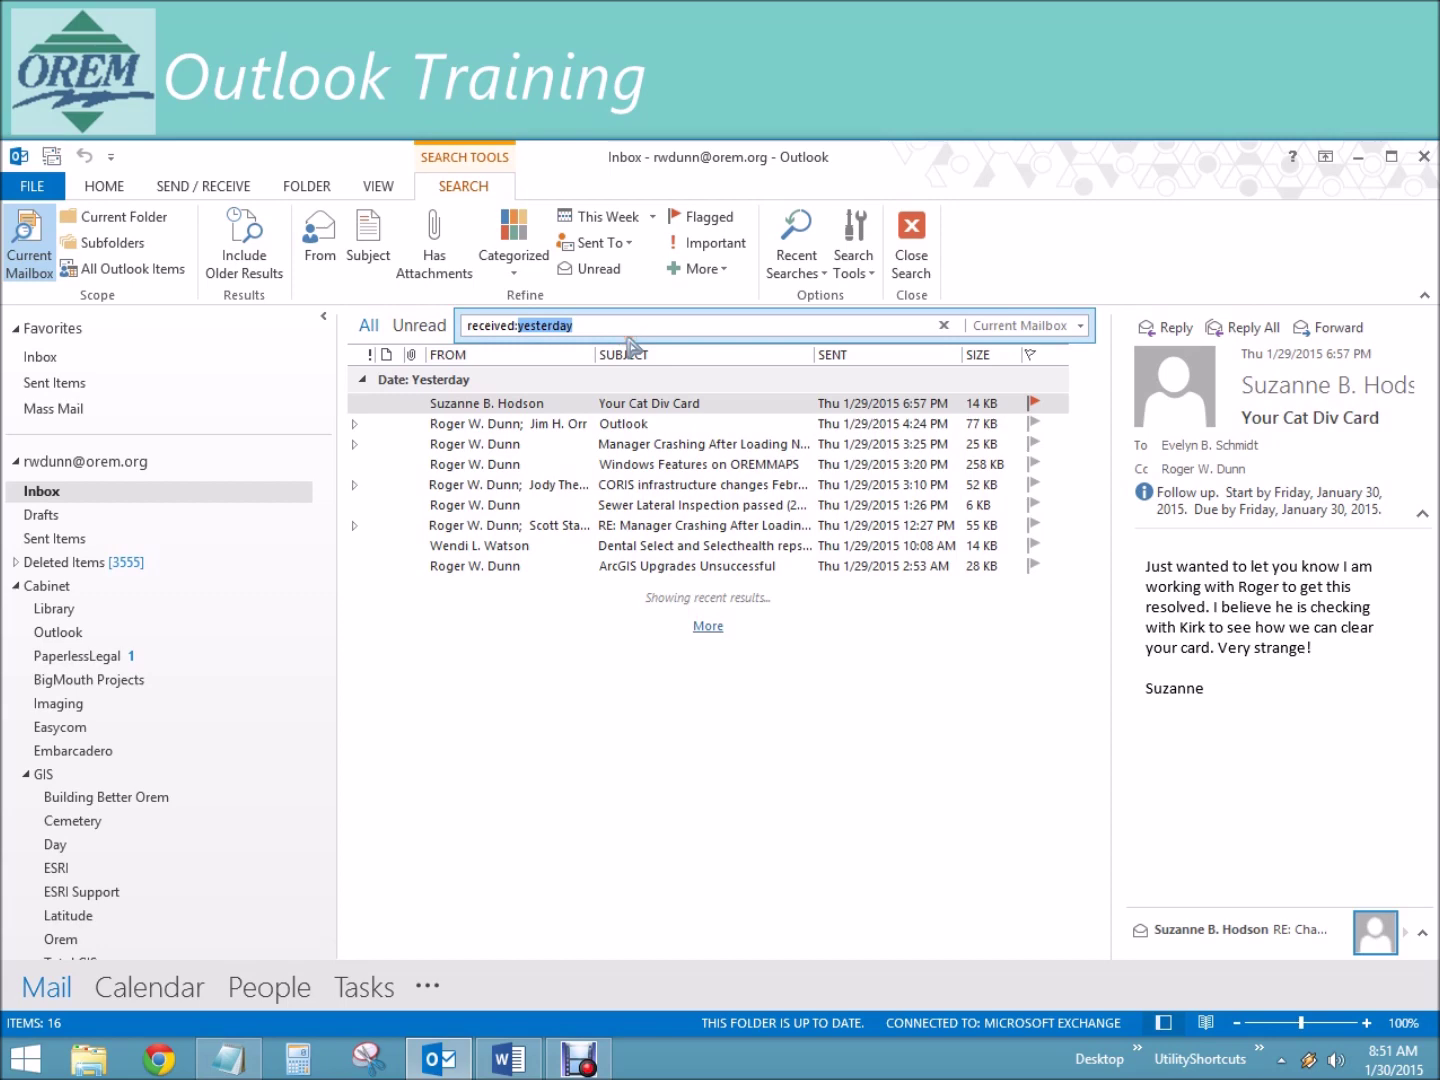
{"action": "type", "text": "tuesday"}
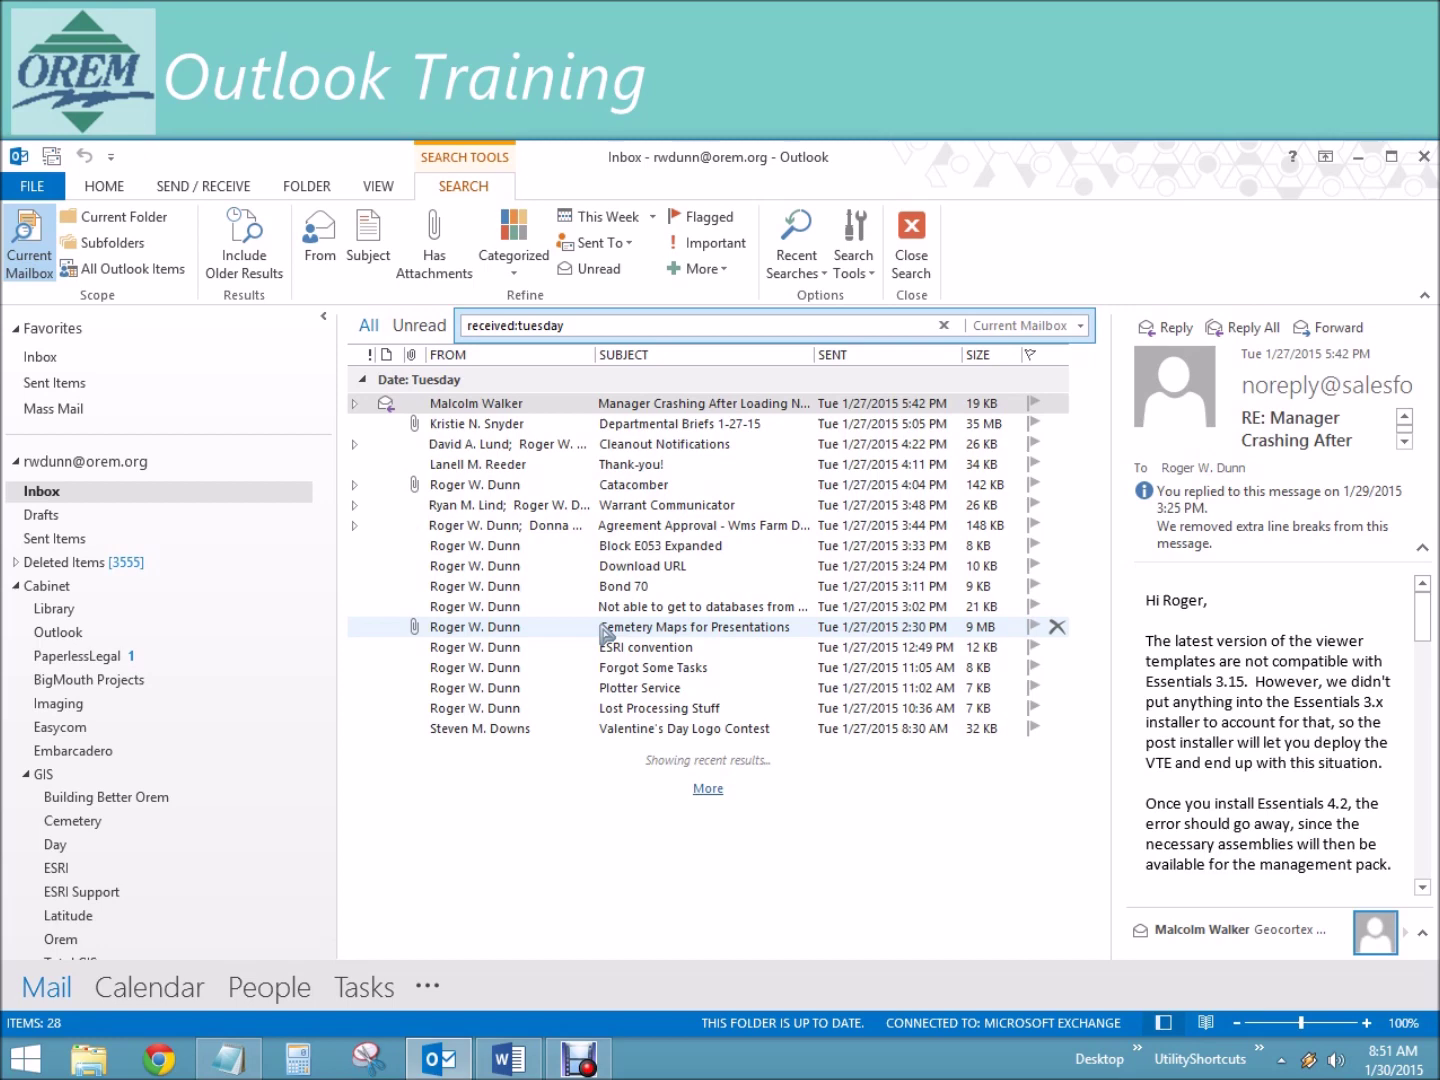
{"action": "left_click", "coordinate": [522, 325]}
{"action": "double_click", "coordinate": [522, 325]}
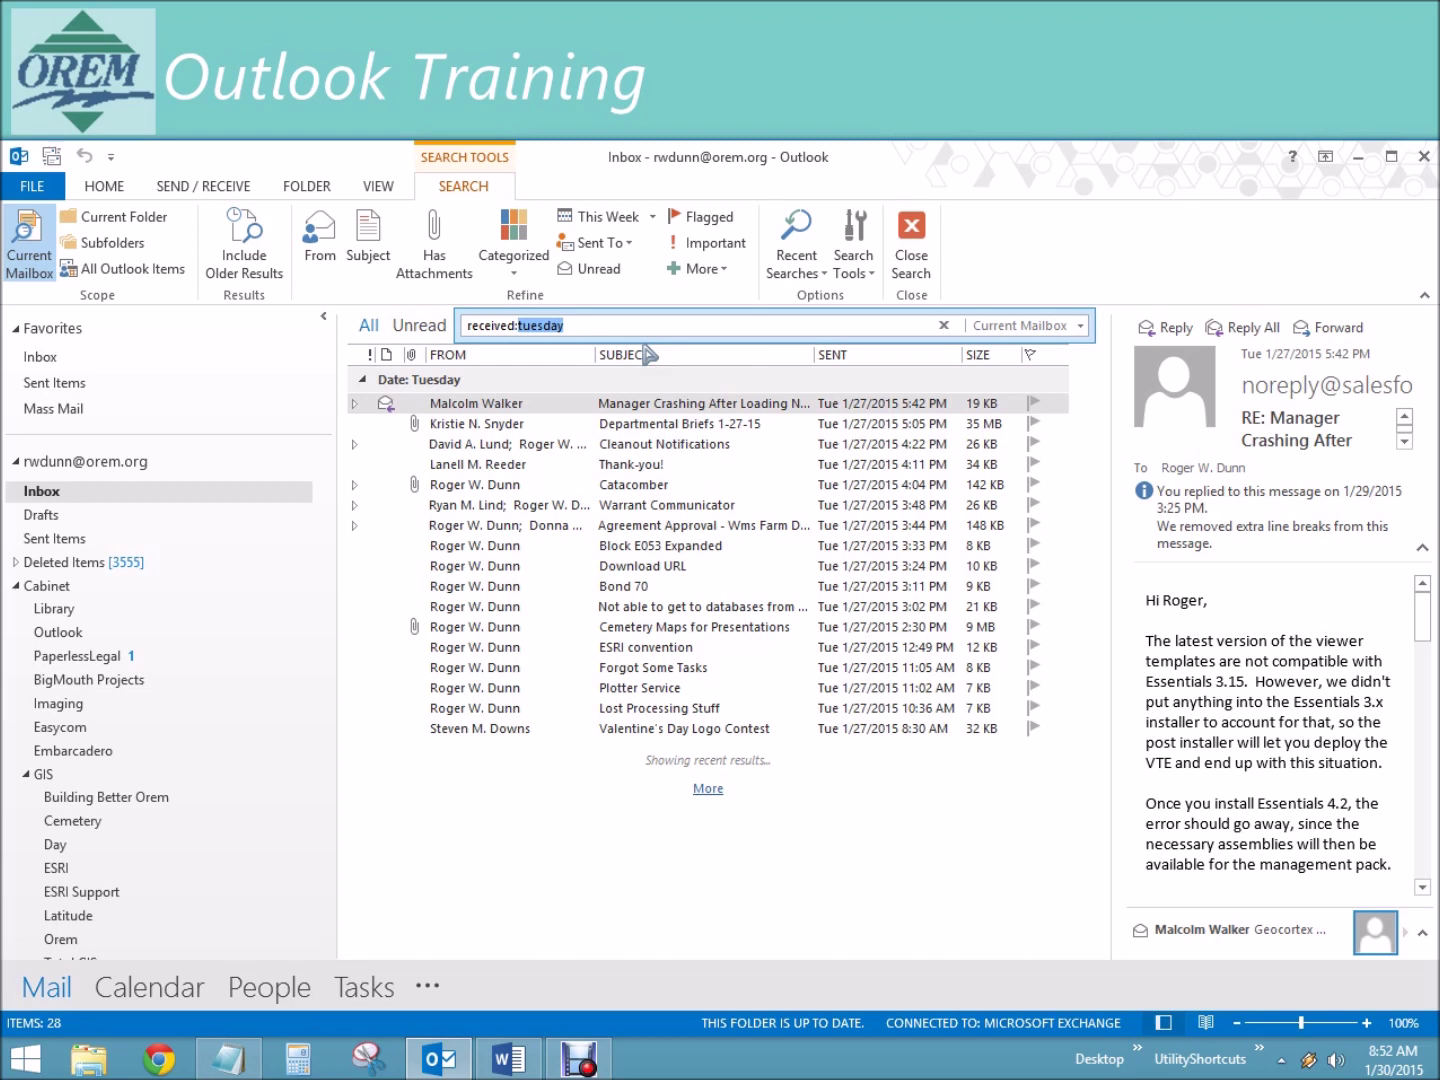
{"action": "type", "text": "saturday"}
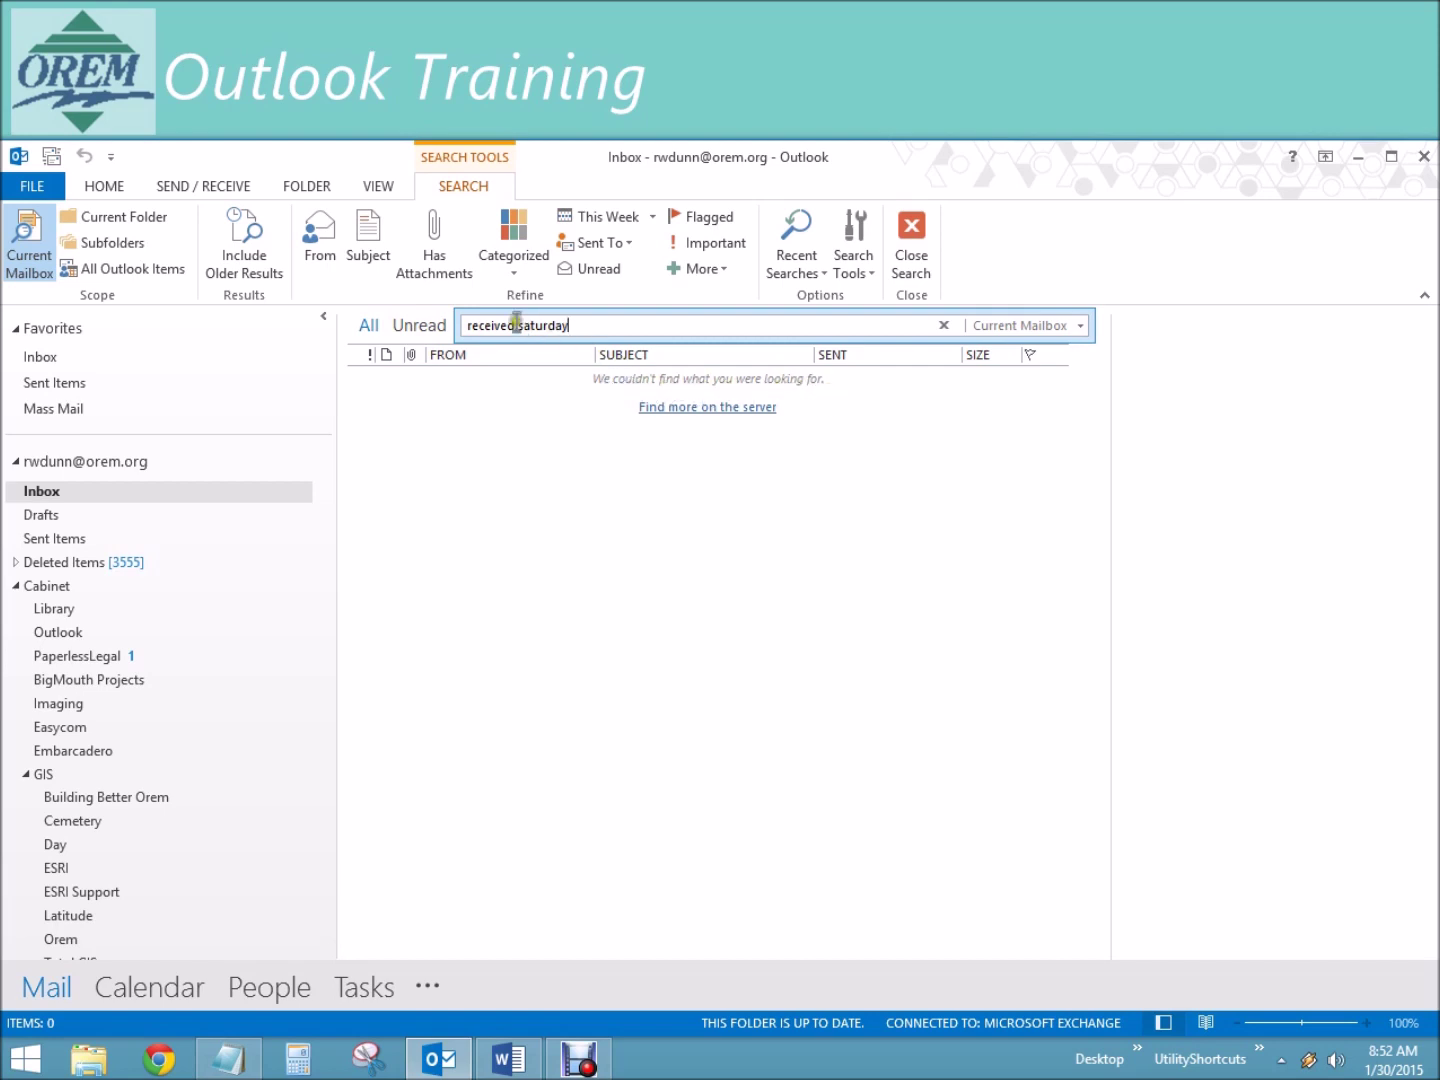
Step: Change the received: value to thursday, then monday, then january
{"action": "left_click_drag", "start_coordinate": [519, 325], "coordinate": [627, 346]}
{"action": "type", "text": "thursday"}
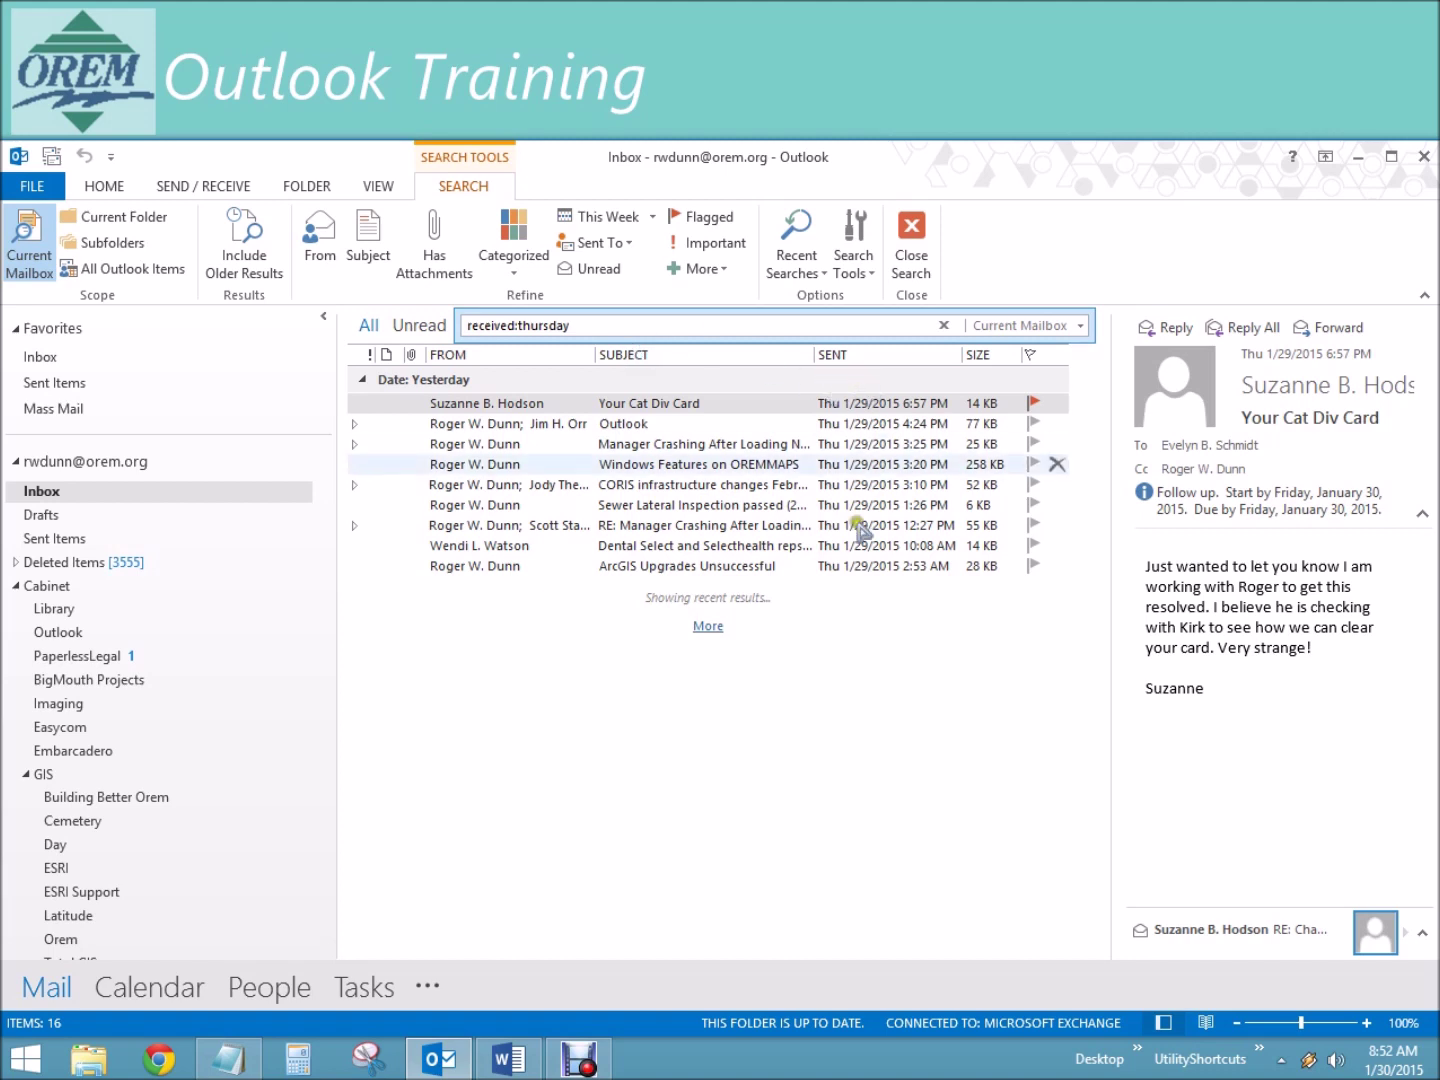
{"action": "double_click", "coordinate": [540, 325]}
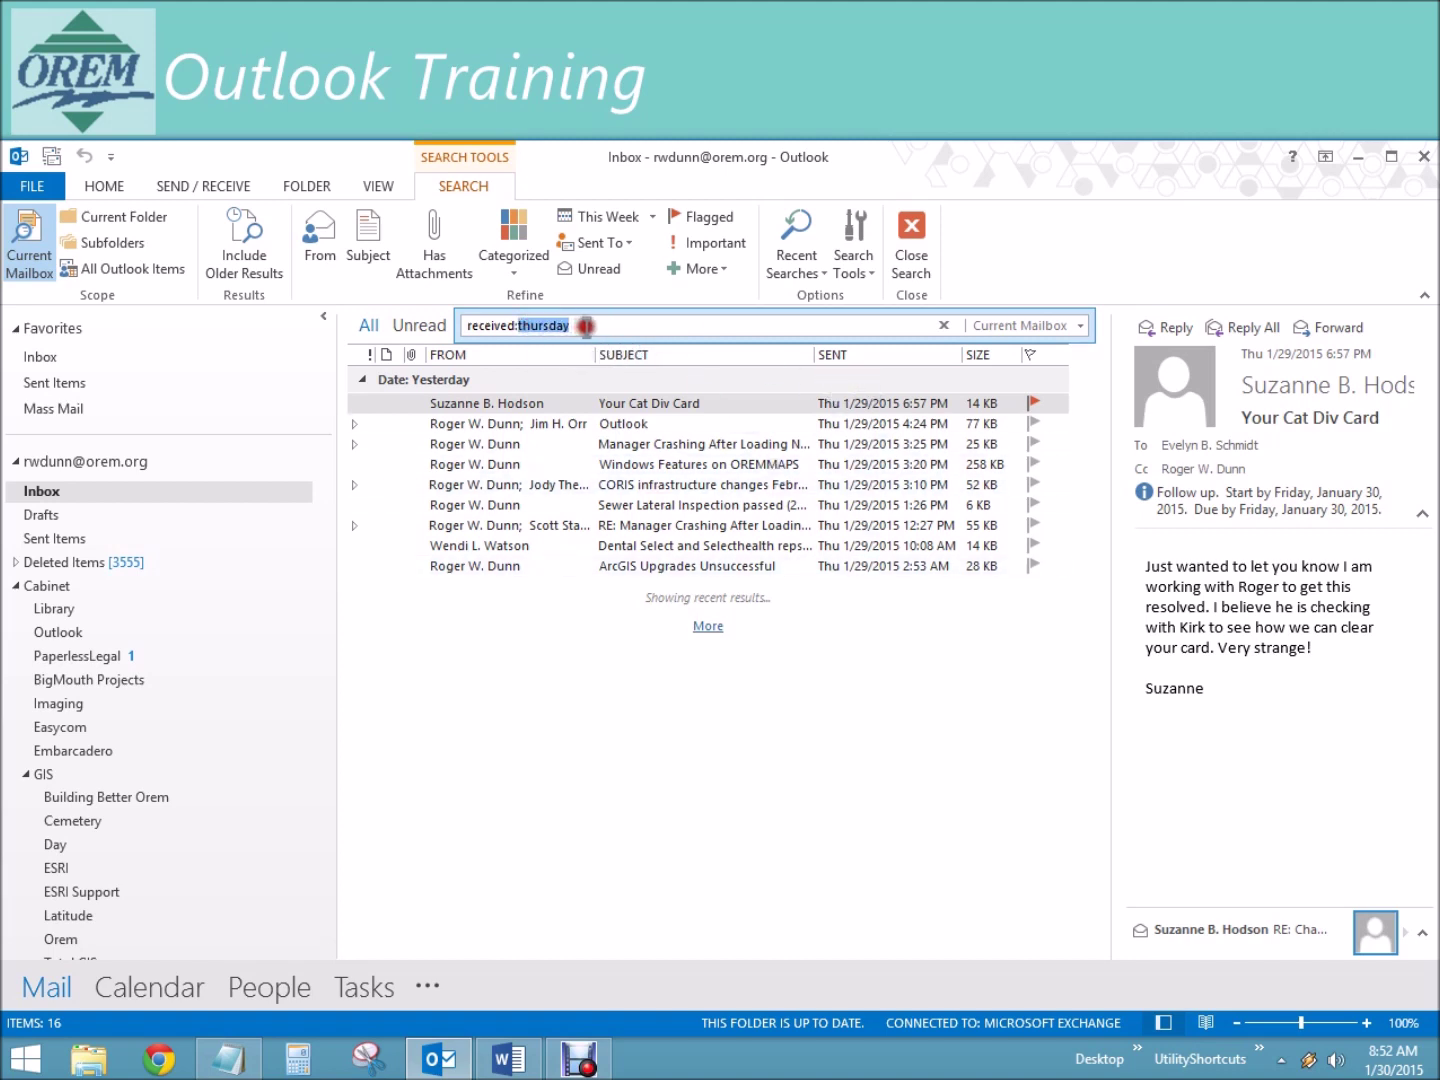
{"action": "type", "text": "monday"}
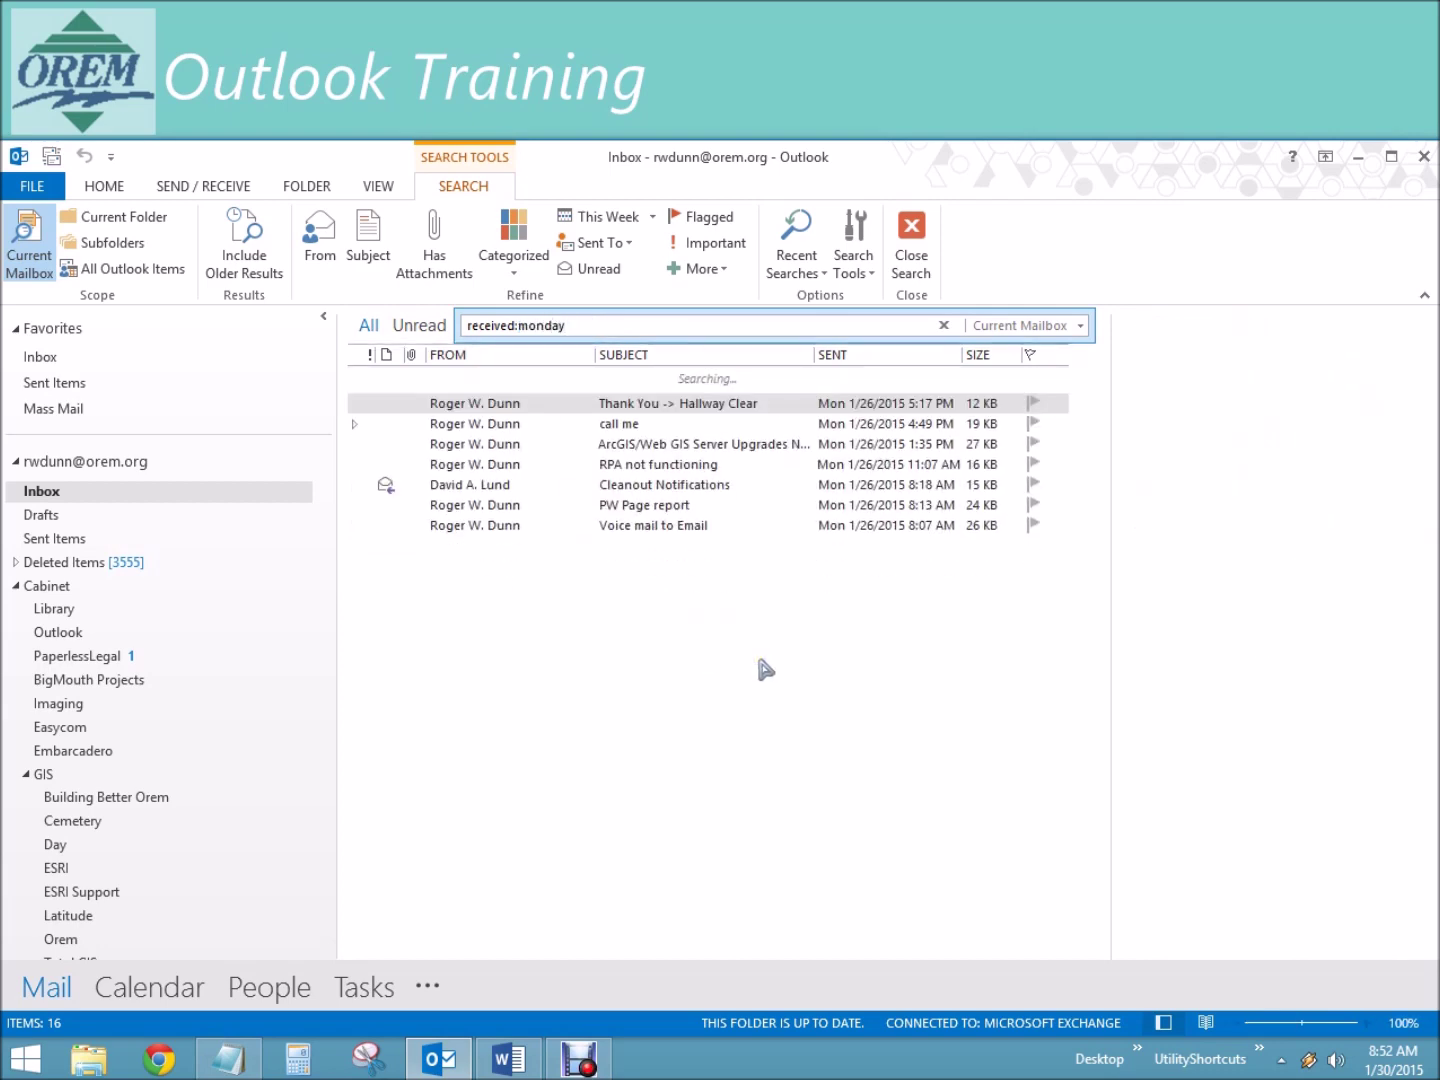
{"action": "double_click", "coordinate": [524, 325]}
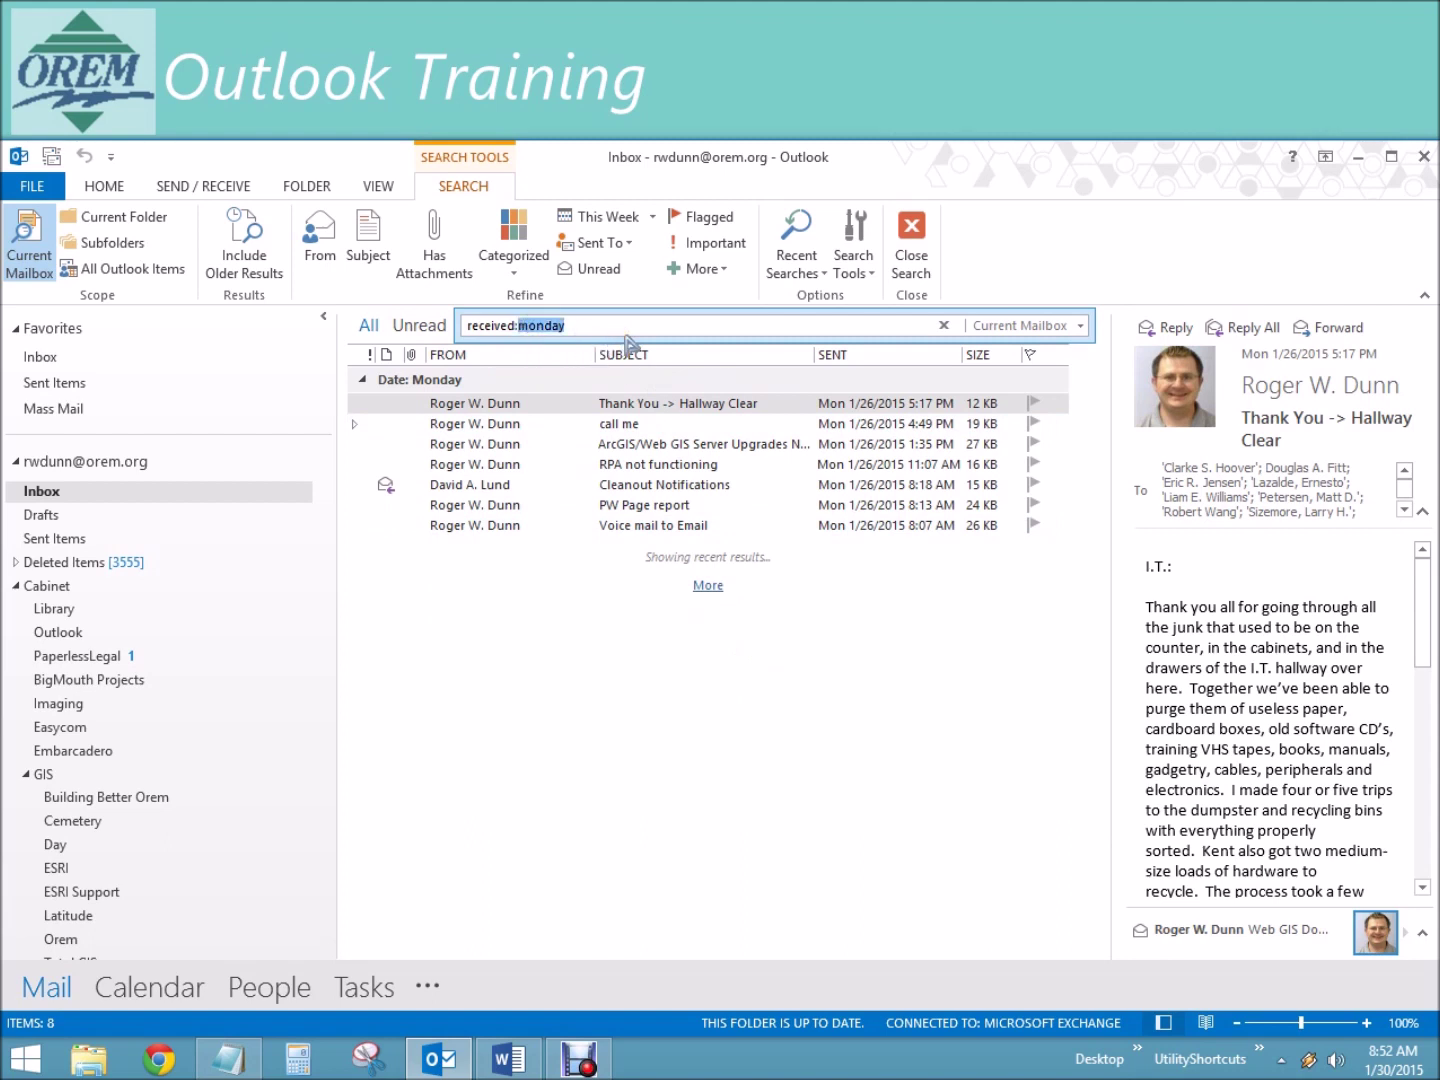
{"action": "type", "text": "january"}
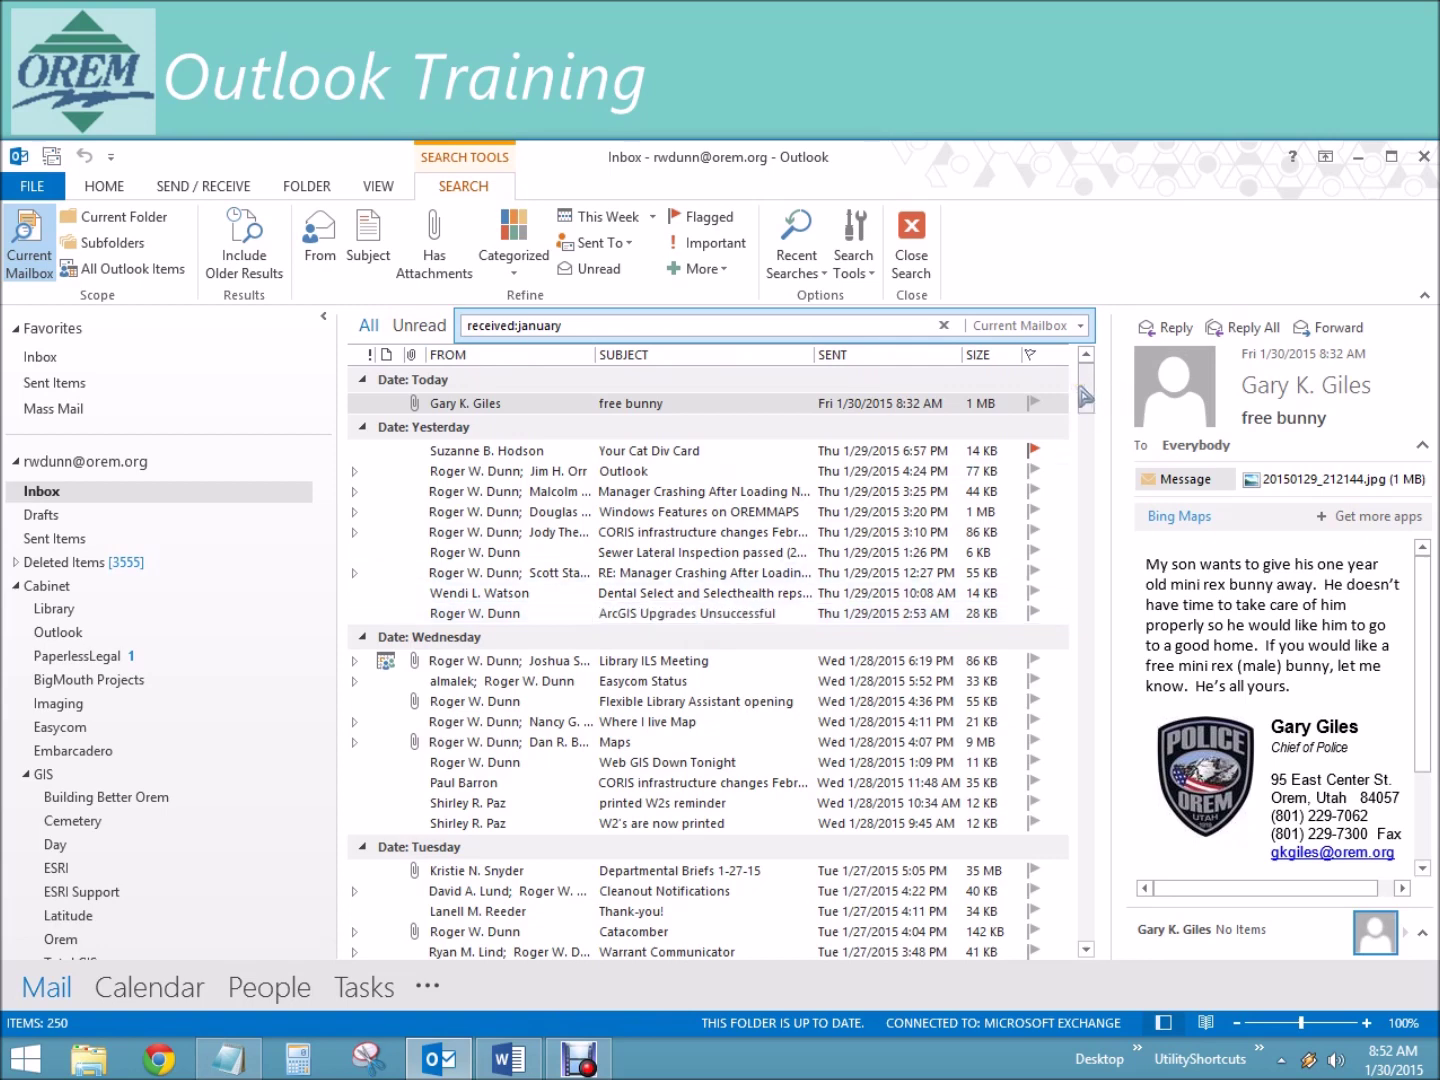
Step: Search received:march and extend the search to the server
{"action": "left_click_drag", "start_coordinate": [518, 325], "coordinate": [607, 326]}
{"action": "type", "text": "march"}
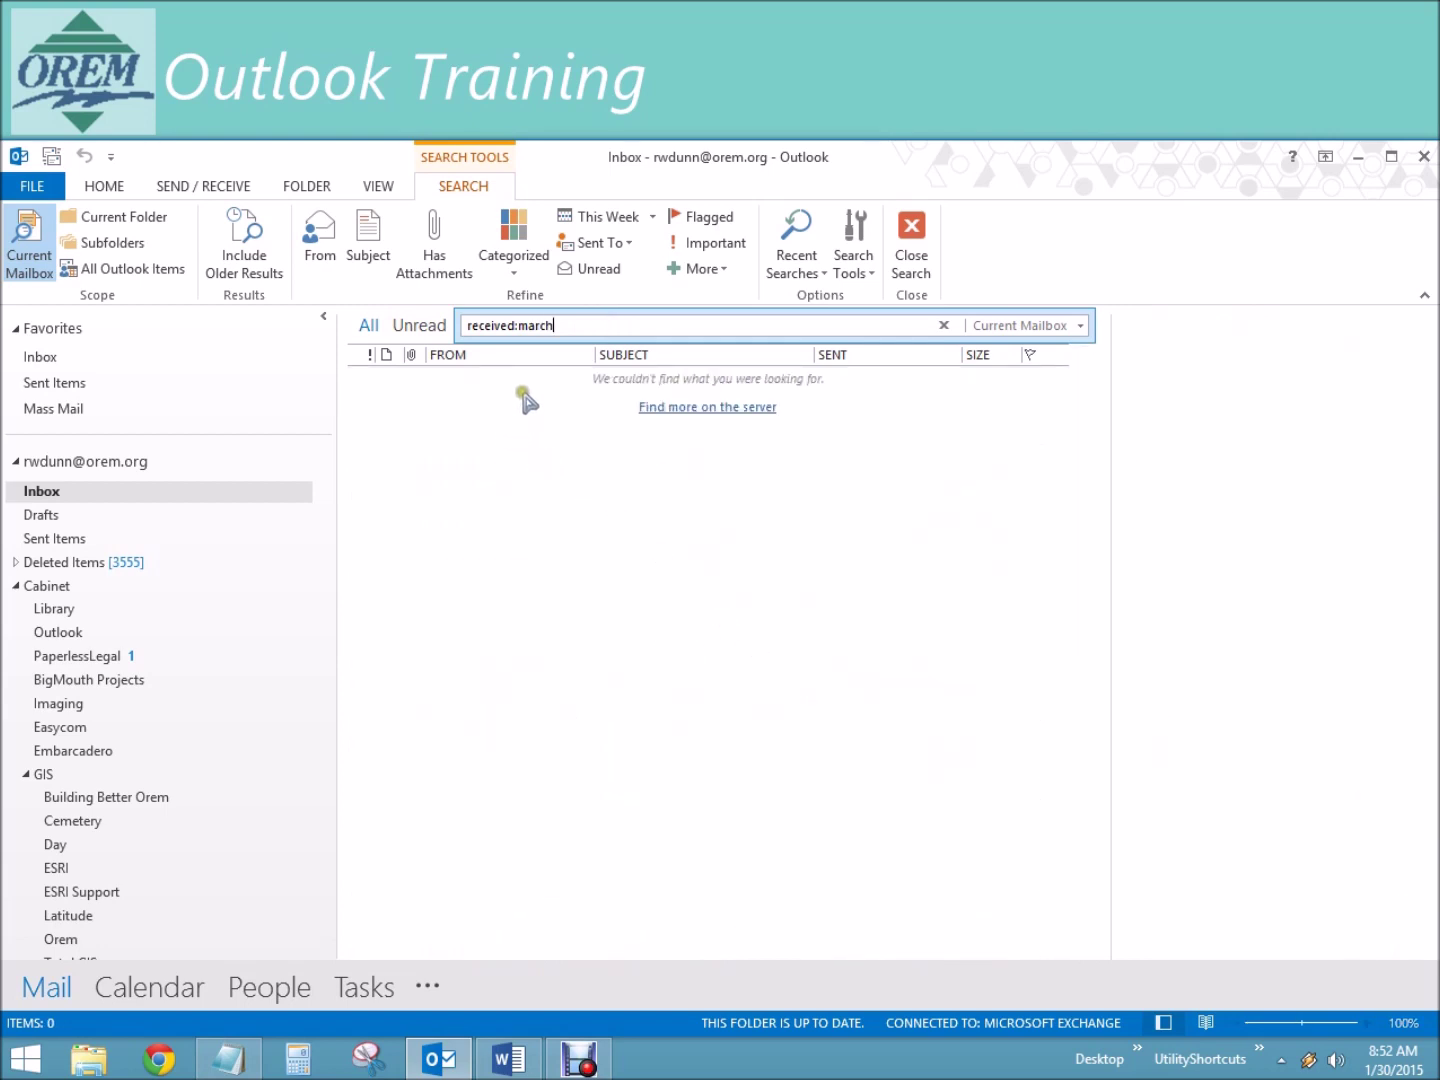
{"action": "left_click", "coordinate": [712, 408]}
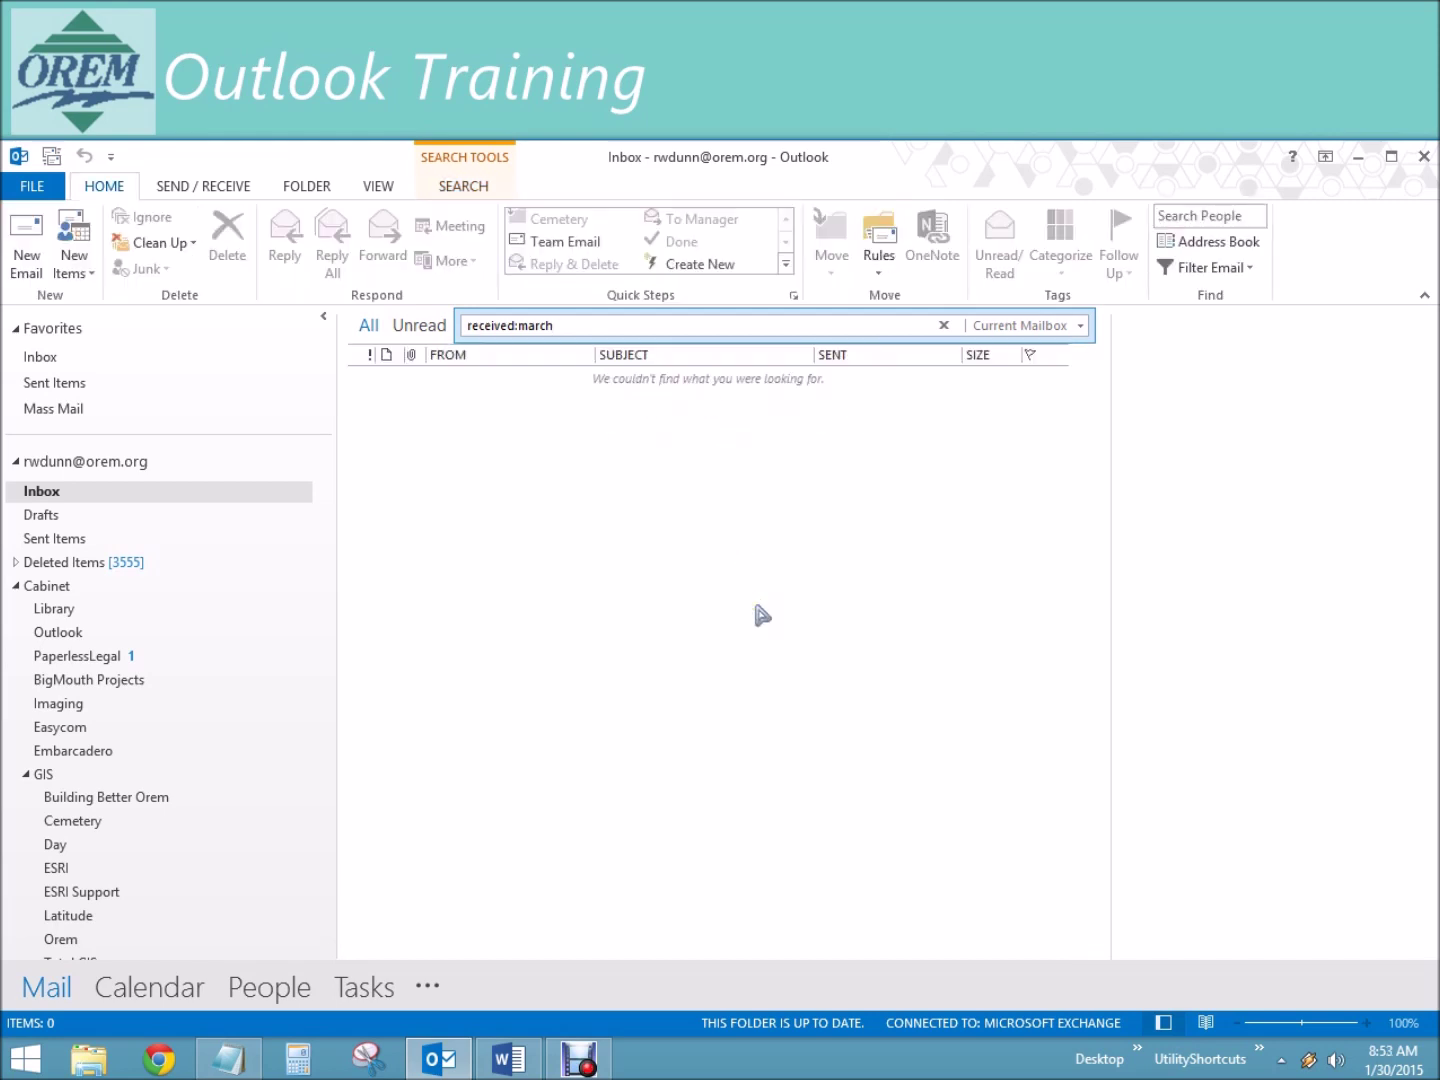
{"action": "left_click", "coordinate": [585, 325]}
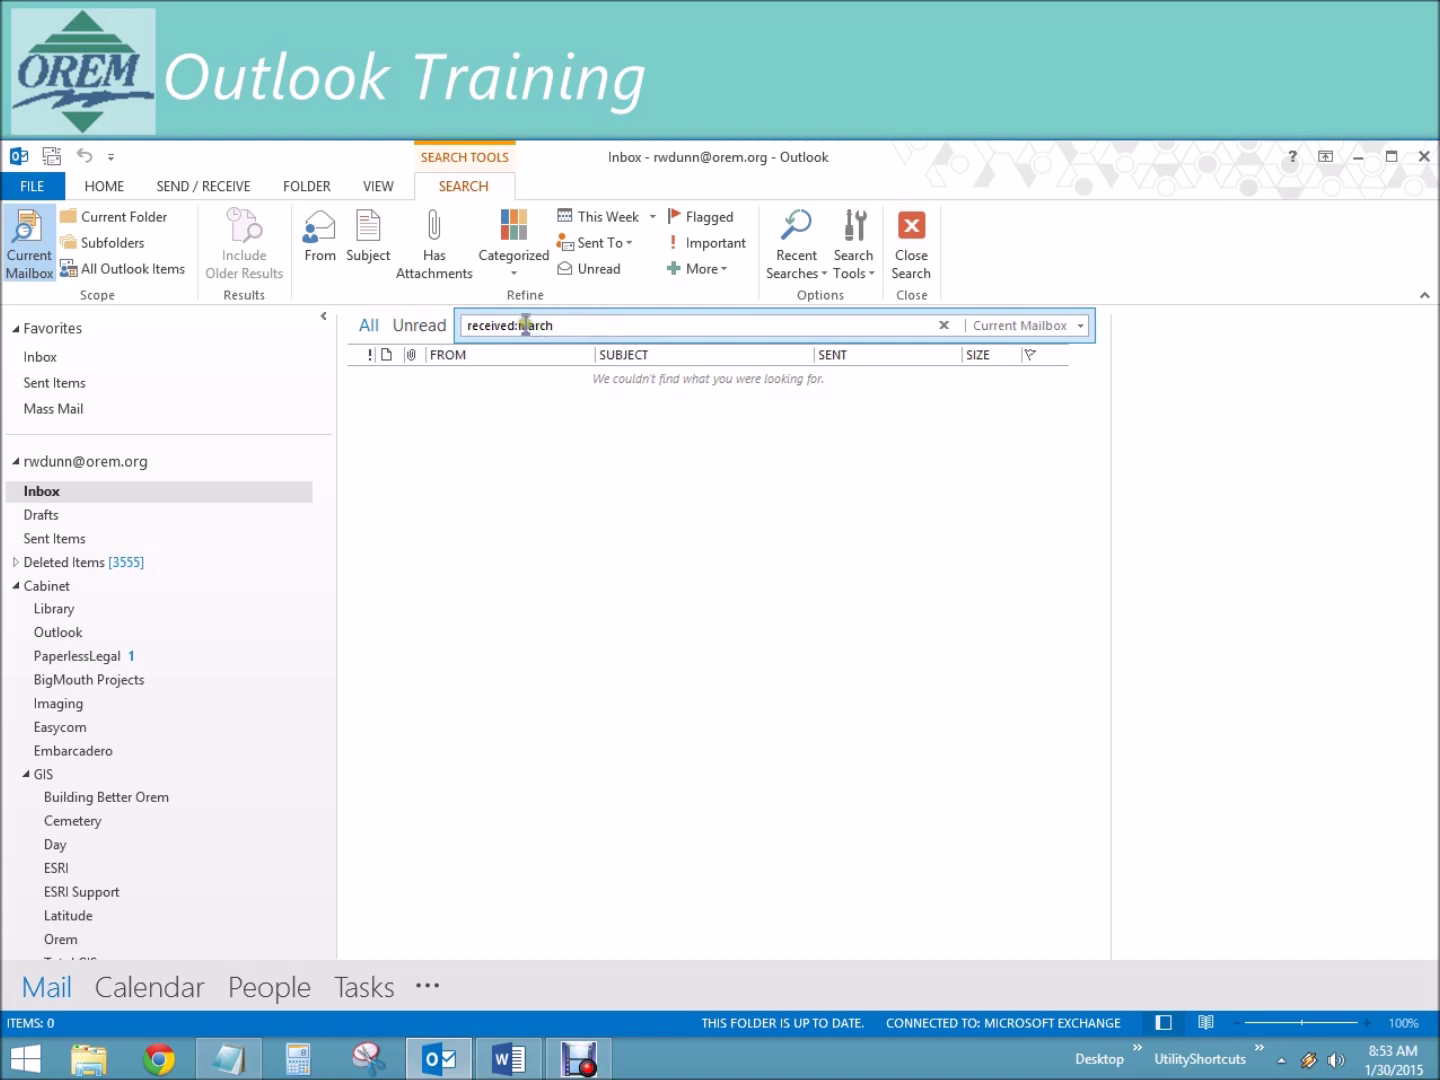
Step: Try received:november and received:december, then enter the dates 01/12/2014 12/30/2014
{"action": "left_click_drag", "start_coordinate": [517, 325], "coordinate": [589, 326]}
{"action": "type", "text": "november"}
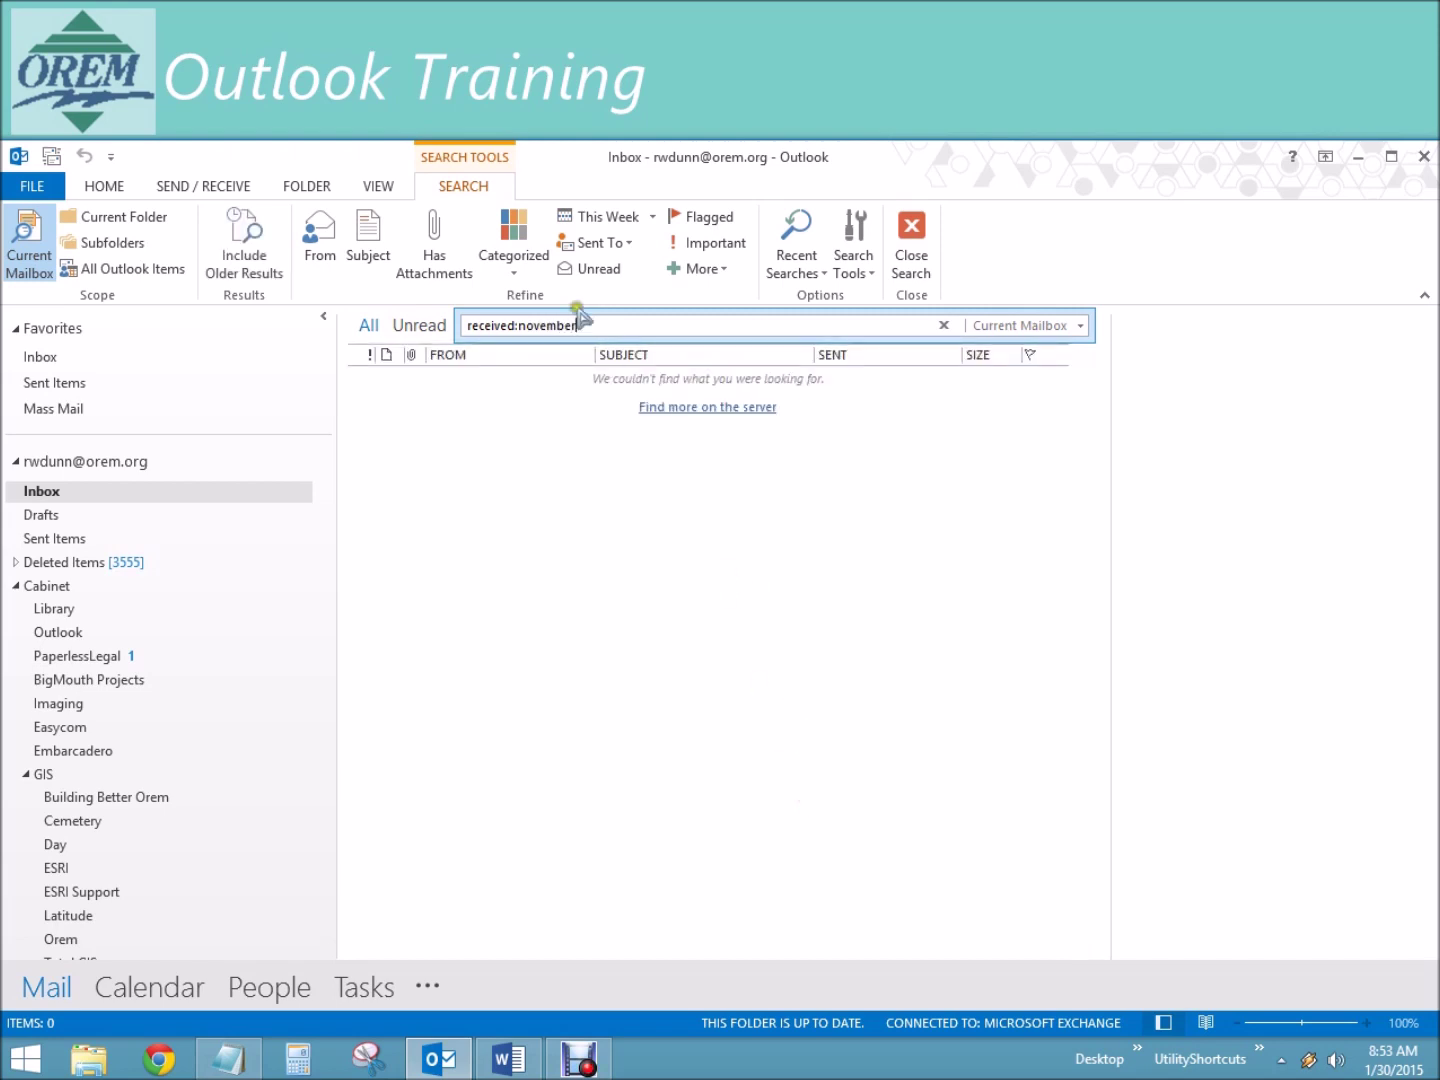
{"action": "left_click_drag", "start_coordinate": [518, 325], "coordinate": [625, 329]}
{"action": "type", "text": "december"}
{"action": "left_click", "coordinate": [519, 325]}
{"action": "left_click_drag", "start_coordinate": [518, 325], "coordinate": [579, 326]}
{"action": "type", "text": "01/12/2014"}
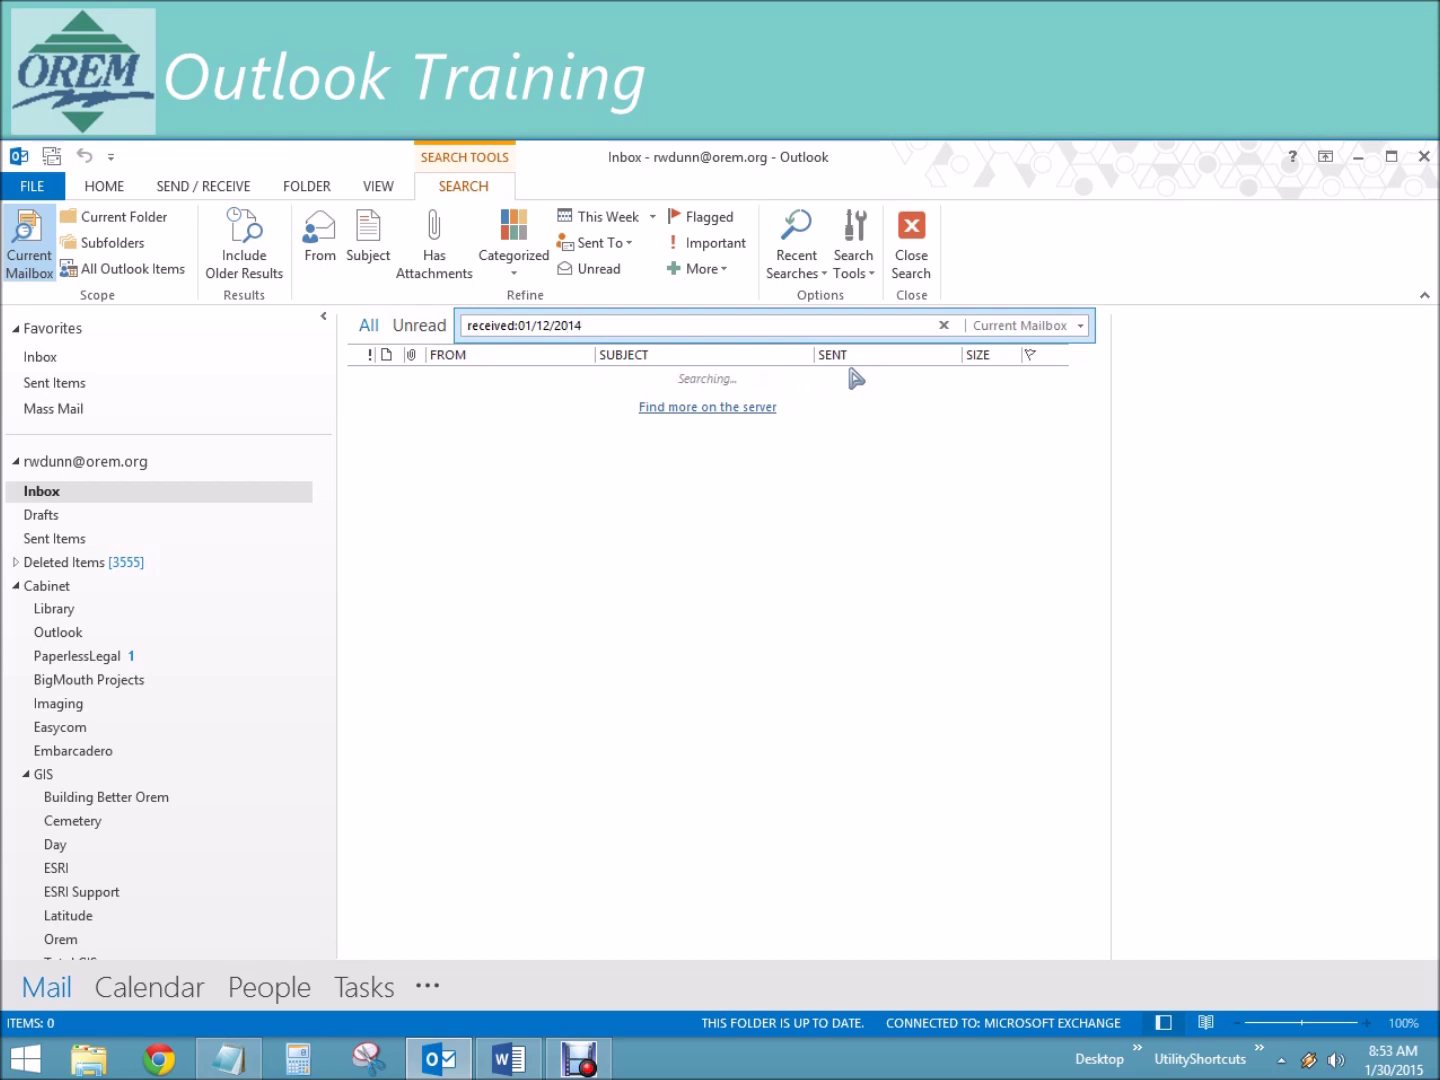
{"action": "type", "text": " 1"}
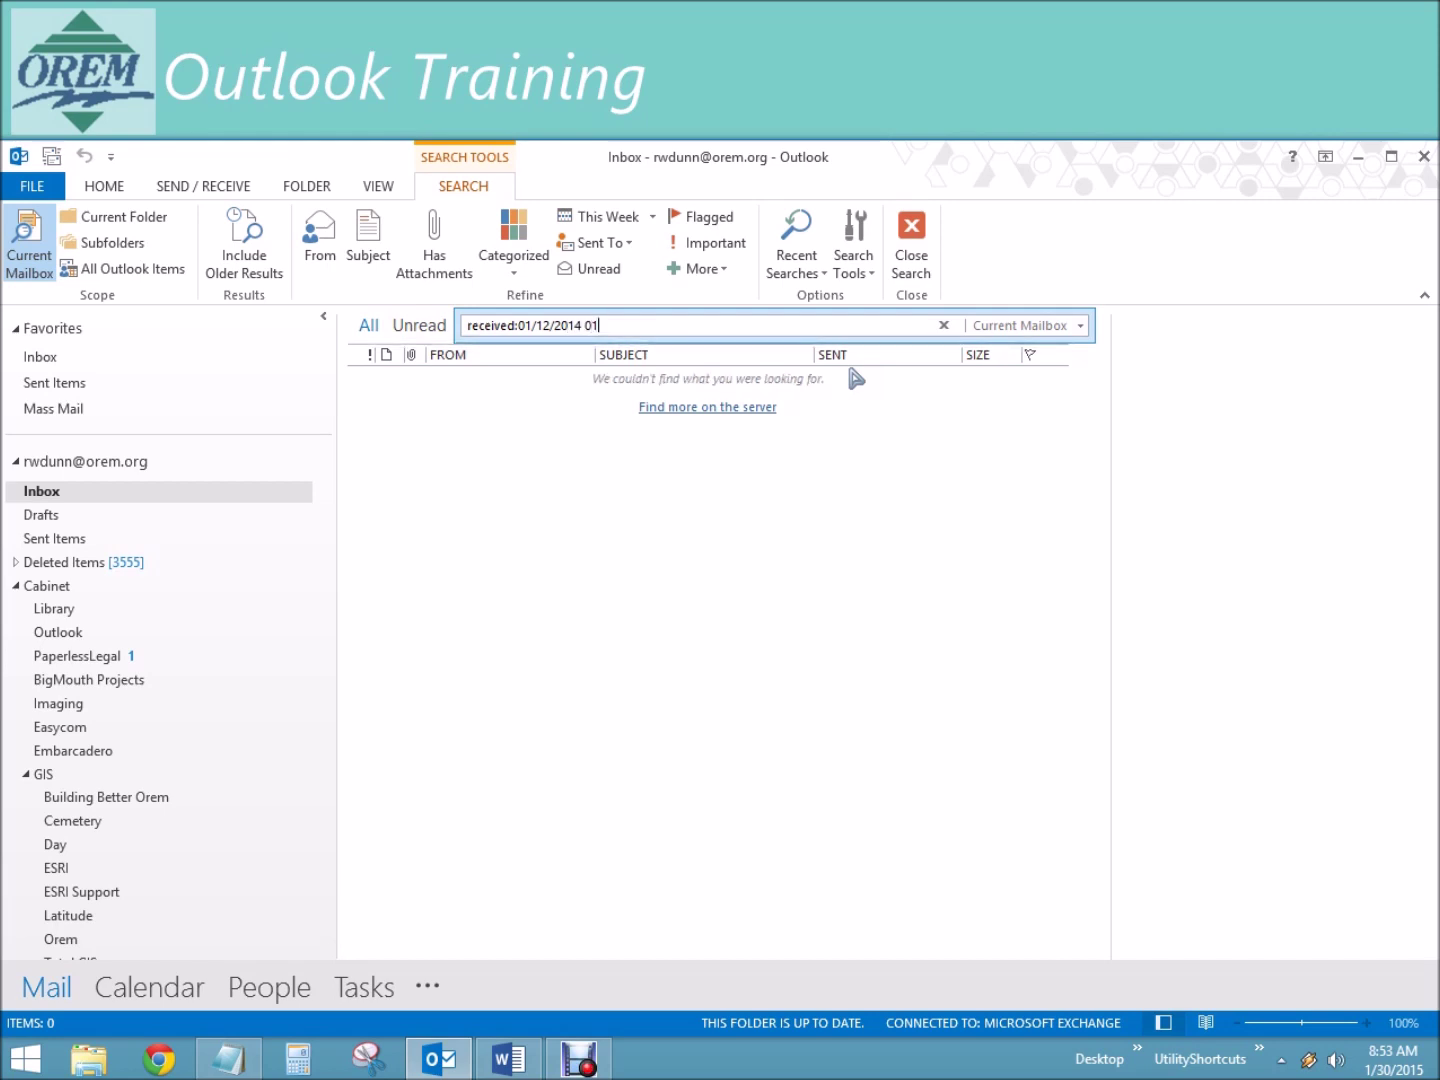
{"action": "type", "text": "2/30/2014"}
Step: Edit the query into the range received:12/01/2014-12/30/2014 and review the 62 results
{"action": "key", "text": "Left"}
{"action": "key", "text": "Left"}
{"action": "key", "text": "Left"}
{"action": "key", "text": "Left"}
{"action": "key", "text": "Left"}
{"action": "key", "text": "Left"}
{"action": "key", "text": "Left"}
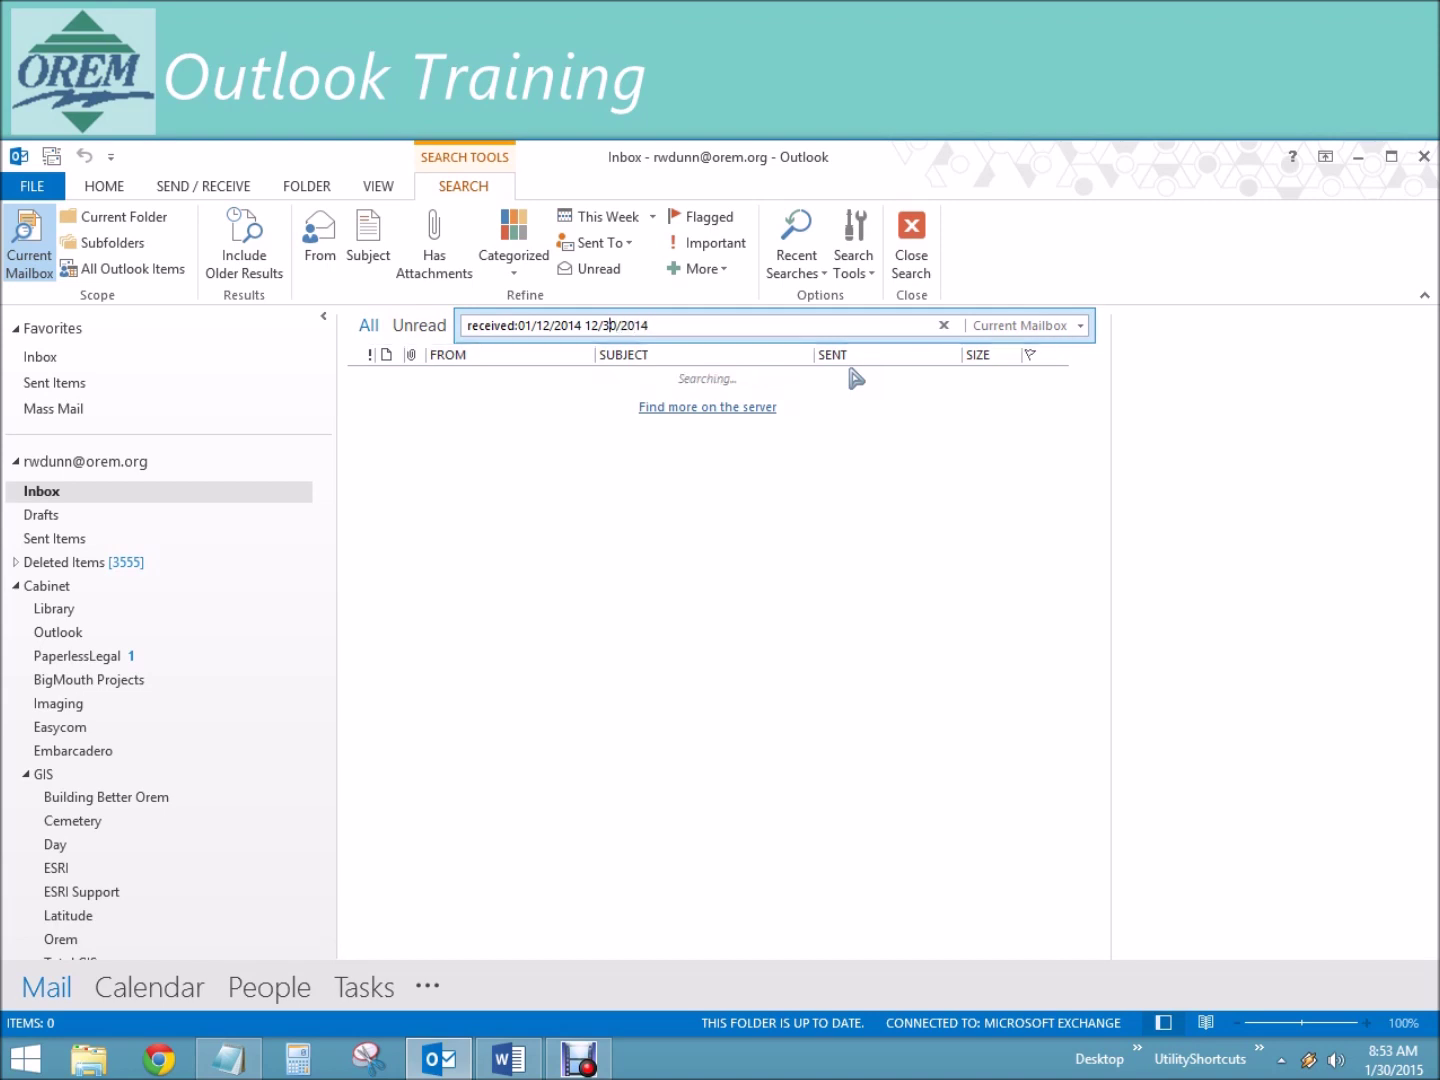
{"action": "key", "text": "BackSpace"}
{"action": "type", "text": "-"}
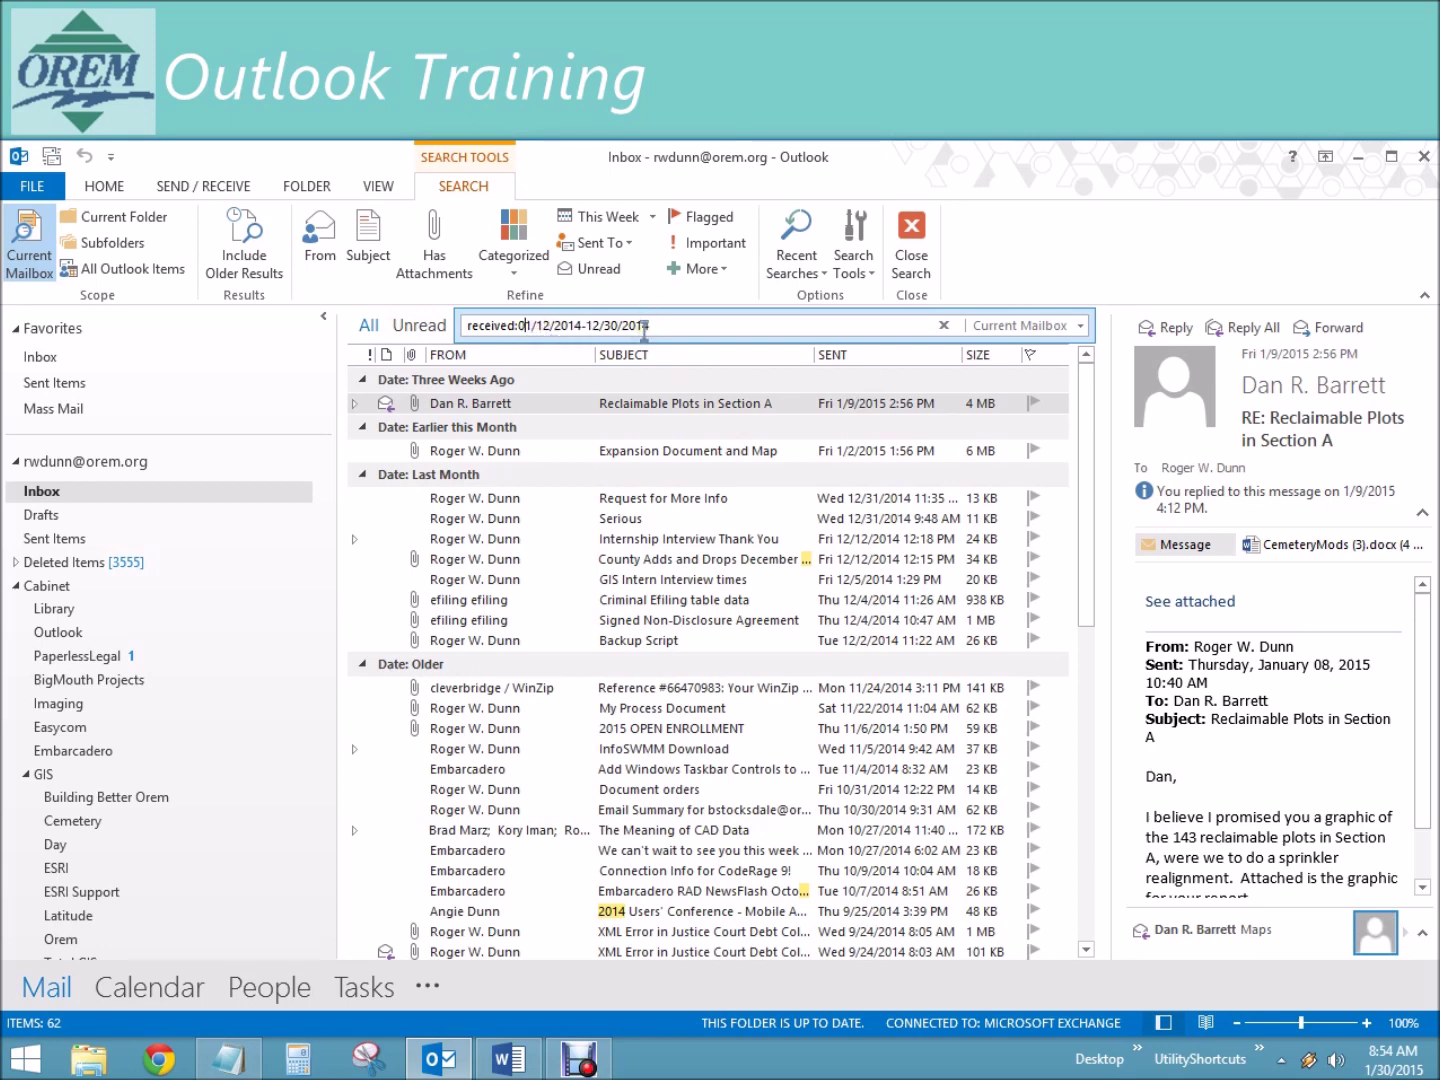
{"action": "key", "text": "BackSpace"}
{"action": "key", "text": "Delete"}
{"action": "type", "text": "12"}
{"action": "key", "text": "Delete"}
{"action": "key", "text": "Delete"}
{"action": "type", "text": "01"}
{"action": "left_click", "coordinate": [582, 326]}
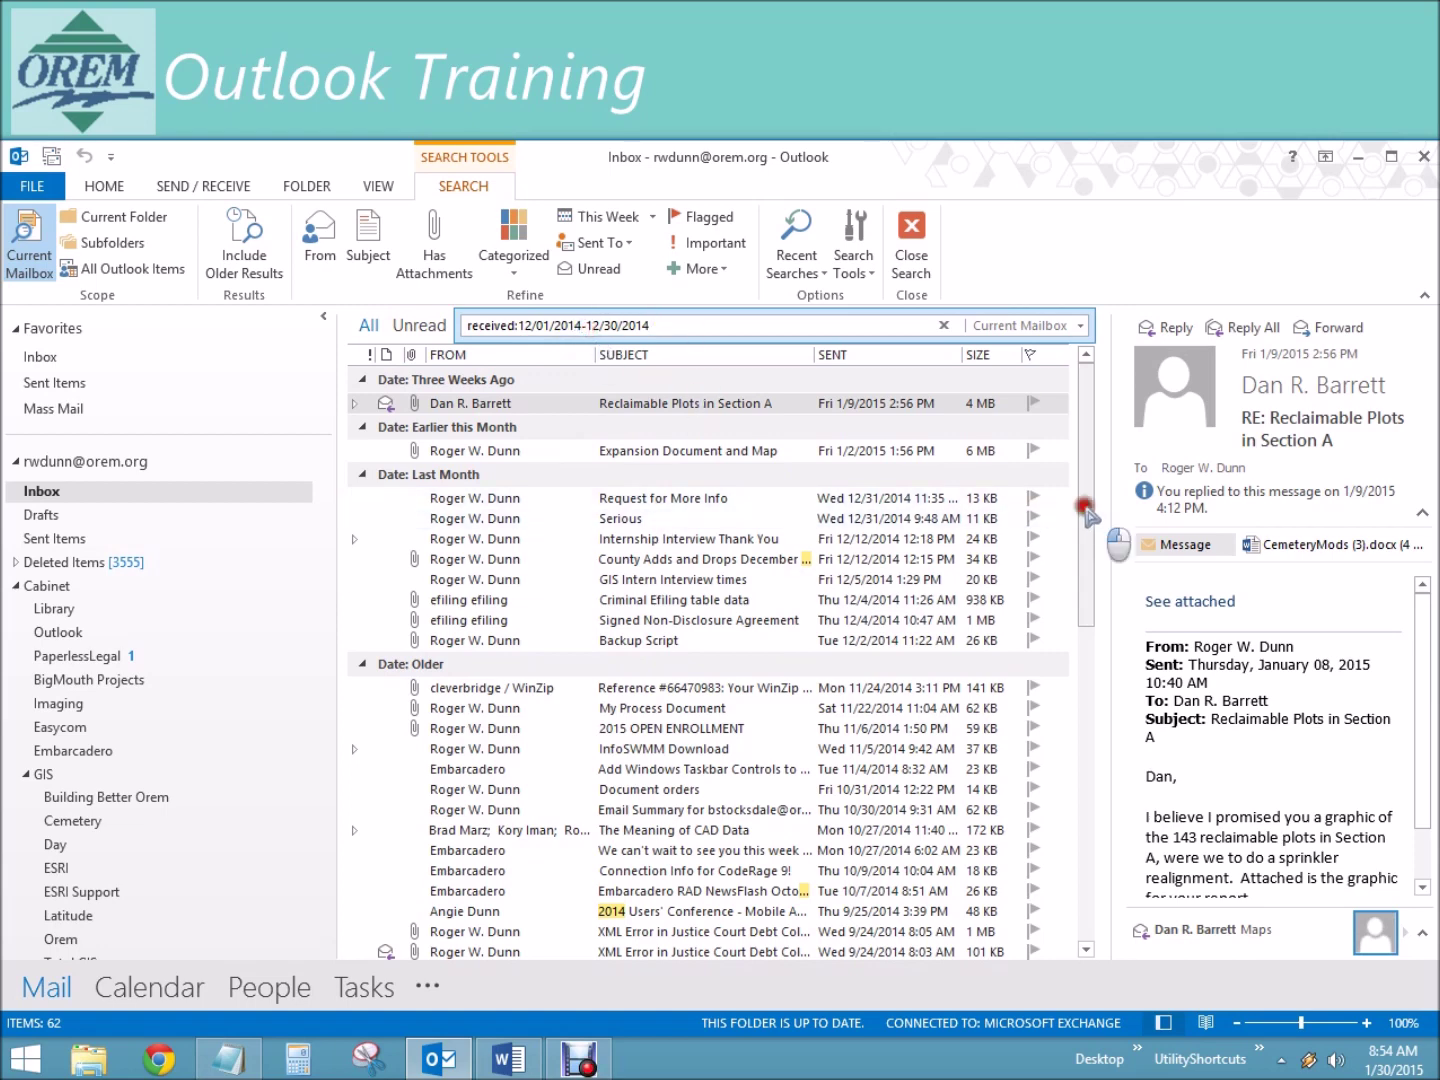
{"action": "scroll", "coordinate": [1100, 560], "scroll_direction": "down", "scroll_amount": 7}
{"action": "scroll", "coordinate": [1103, 420], "scroll_direction": "up", "scroll_amount": 7}
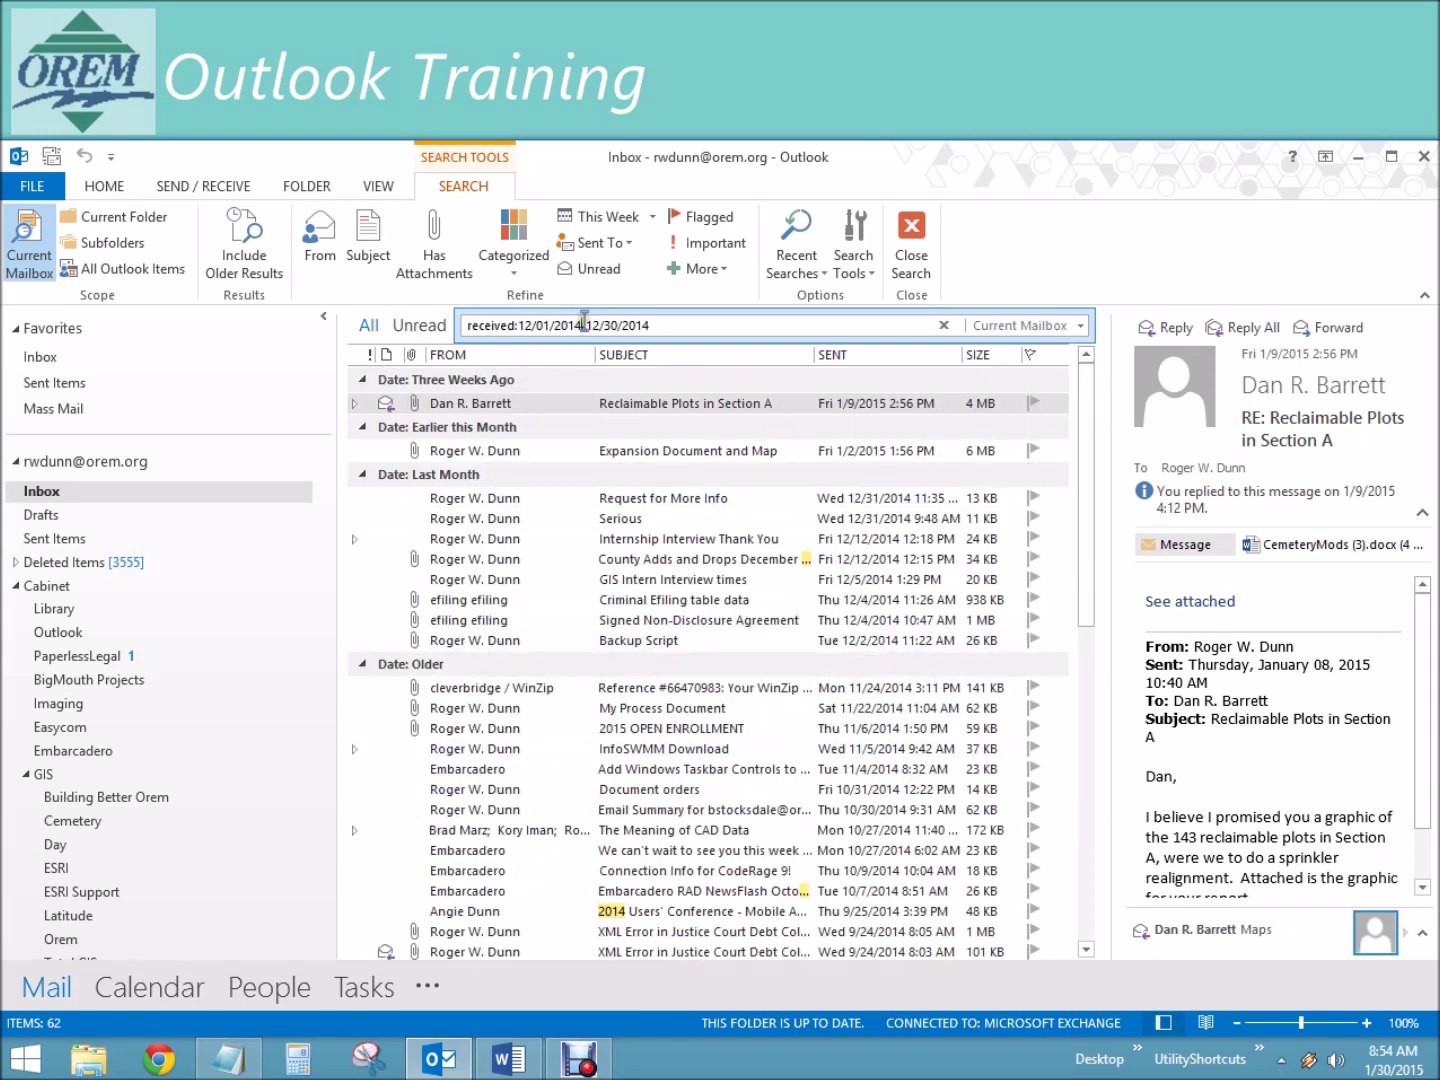
{"action": "left_click_drag", "start_coordinate": [517, 326], "coordinate": [661, 329]}
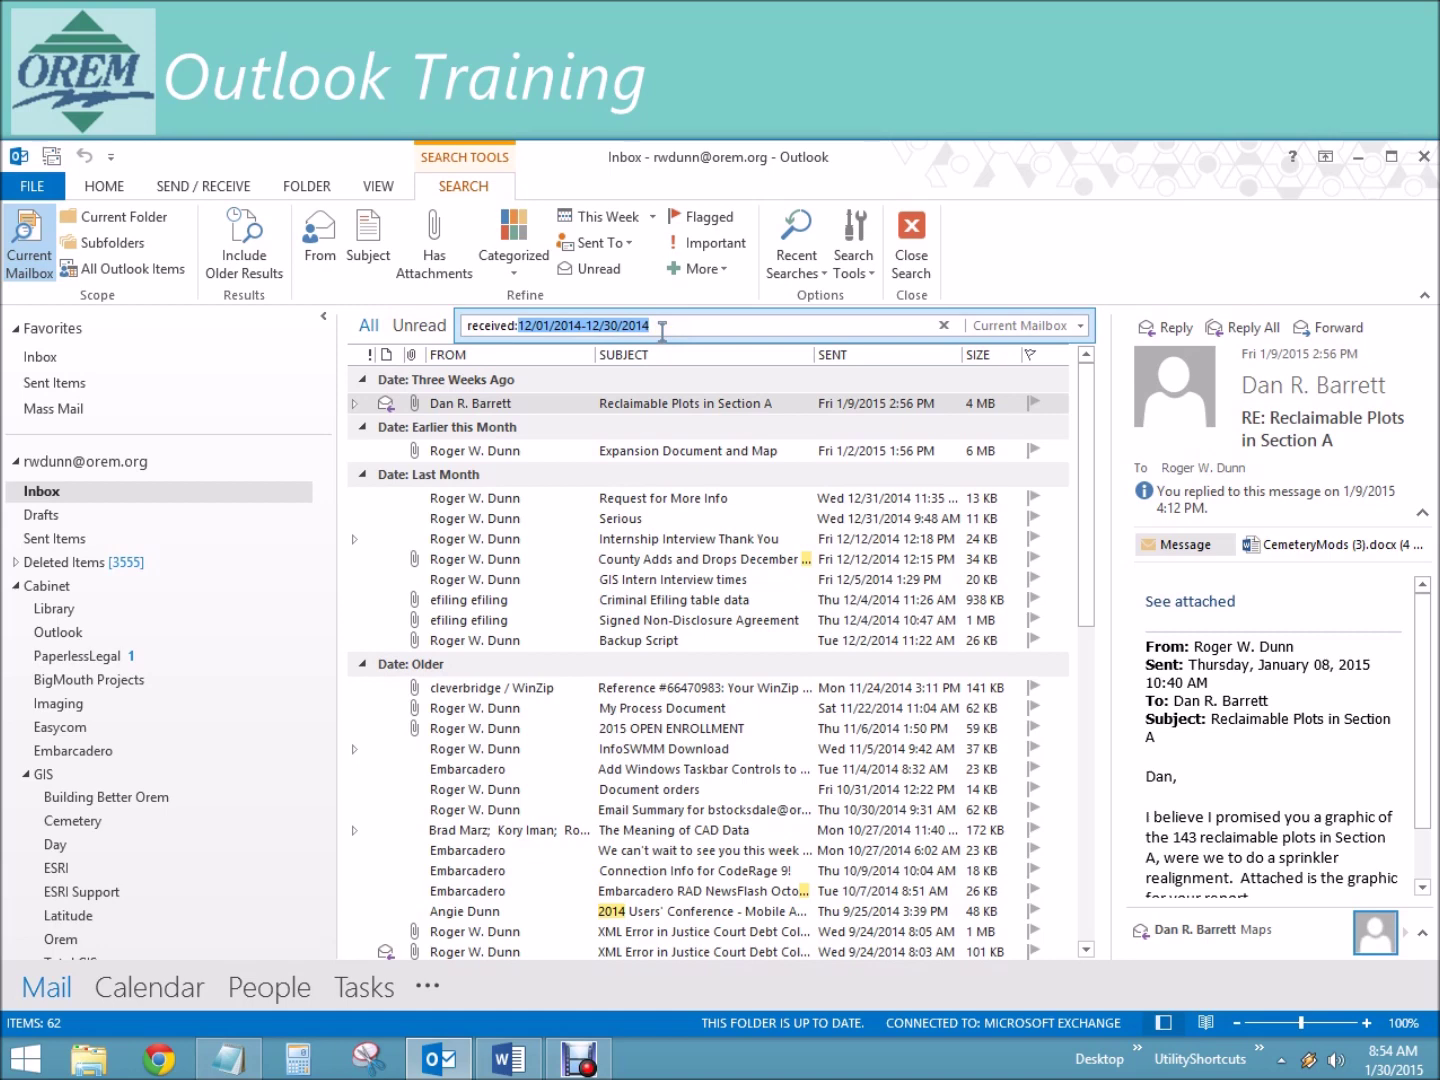
Step: Search received:>=6/3/2014 <6/13/2014, browse the 59 results, then delete the dates
{"action": "type", "text": ">"}
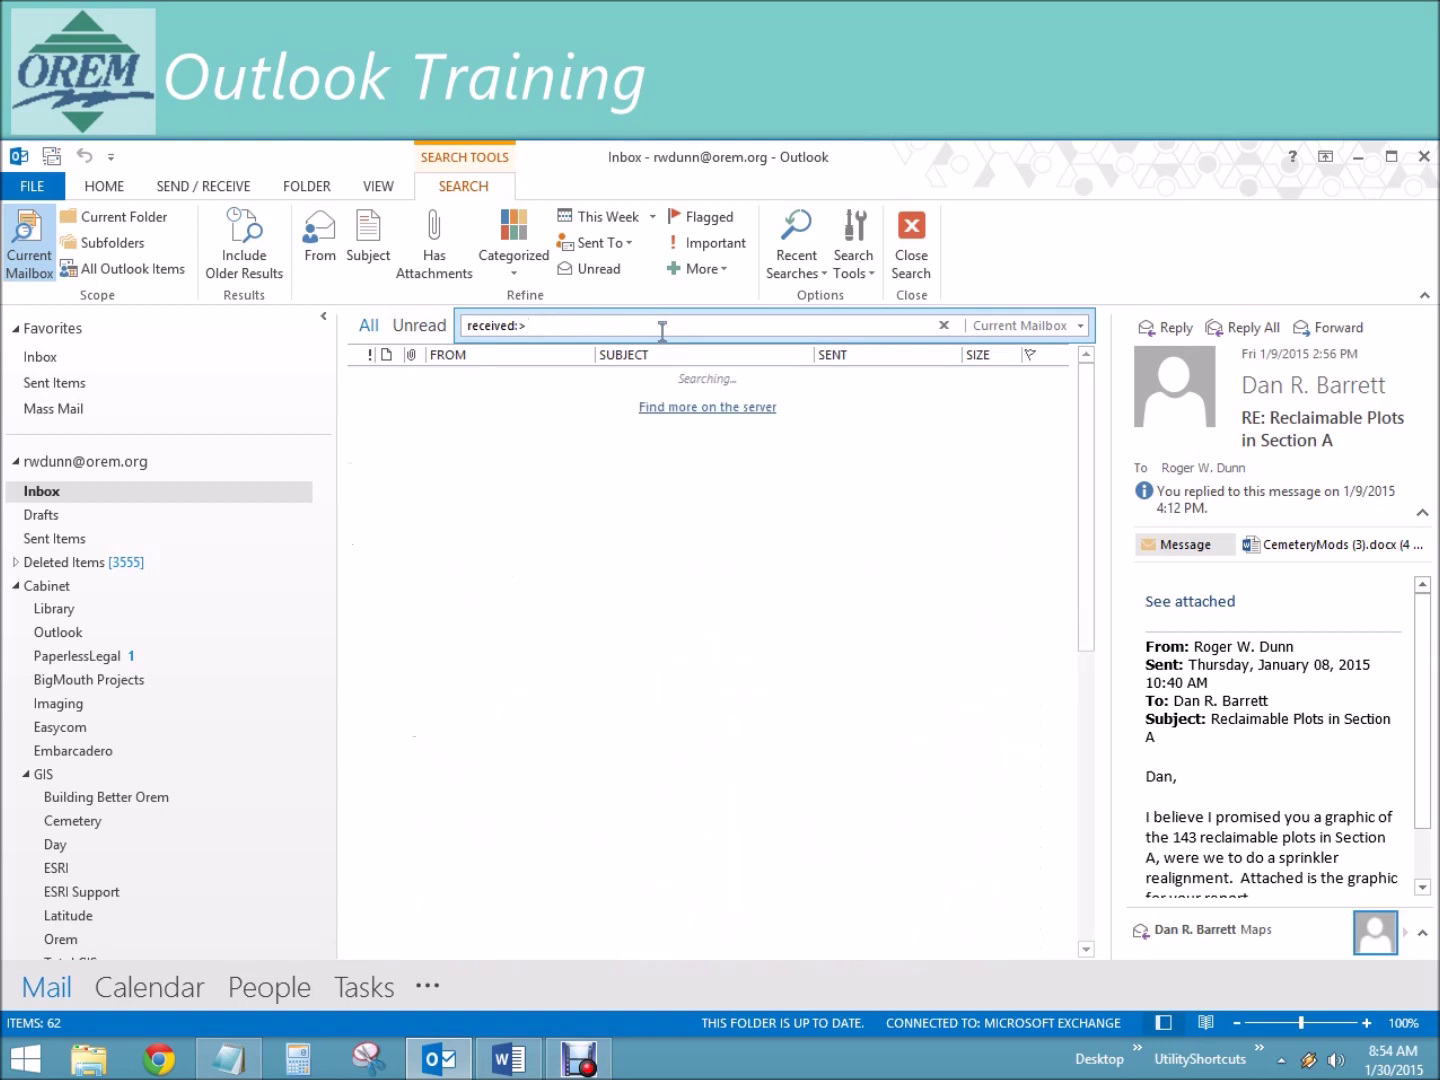
{"action": "type", "text": "6/3/2014 <"}
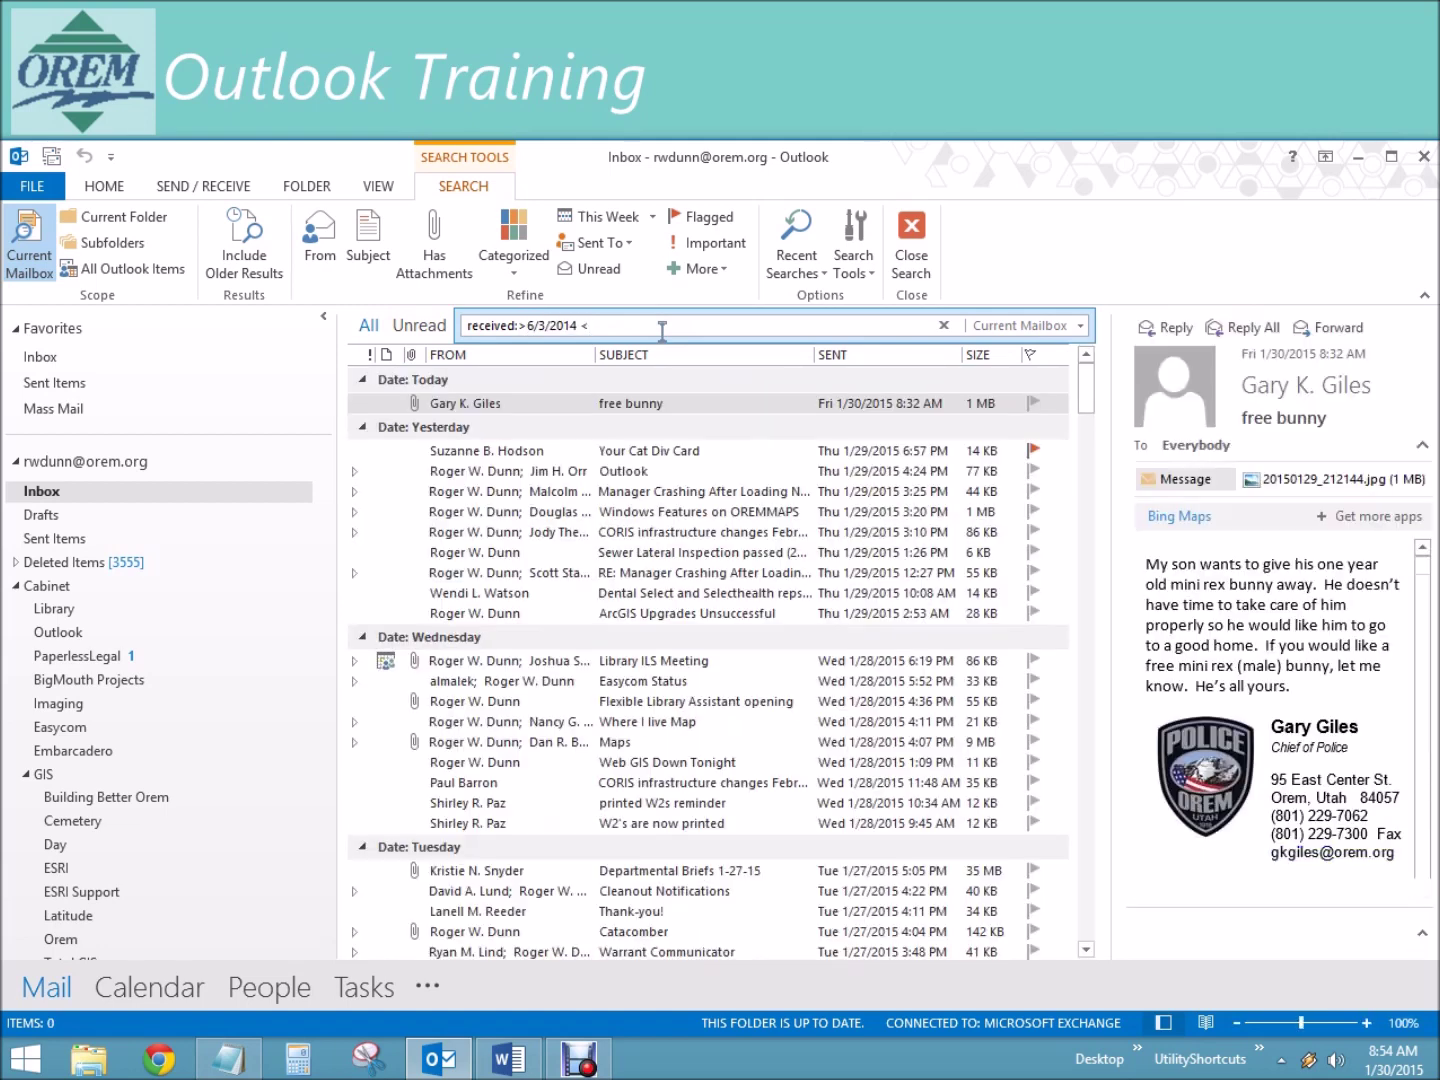
{"action": "type", "text": "6/13/"}
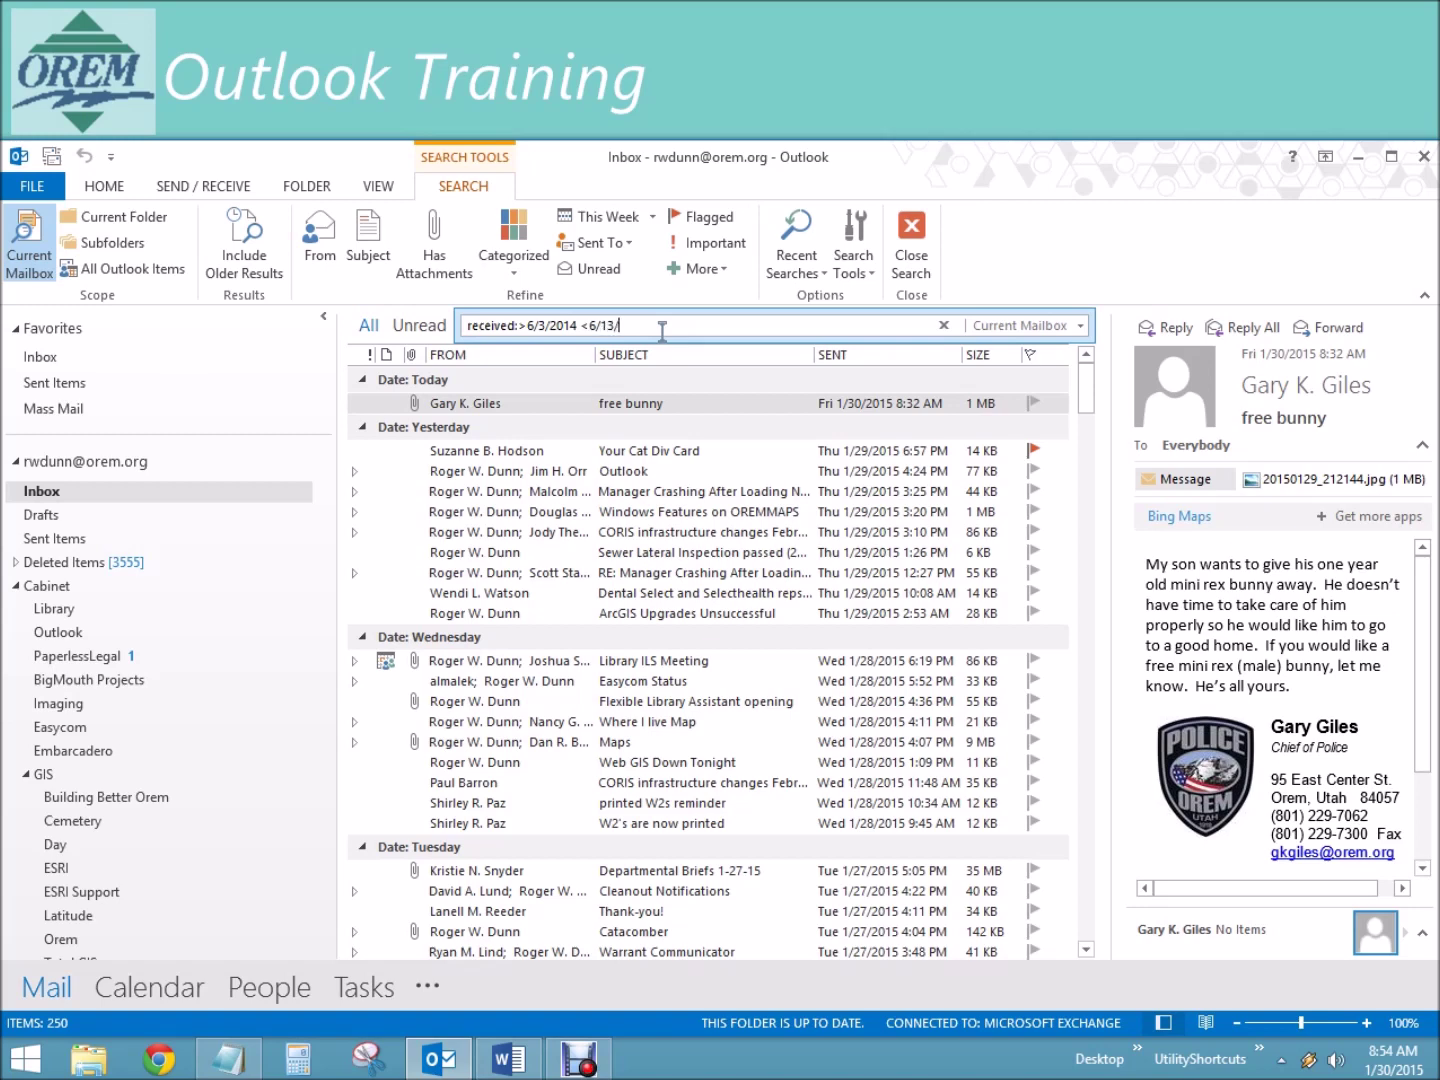
{"action": "type", "text": "2014"}
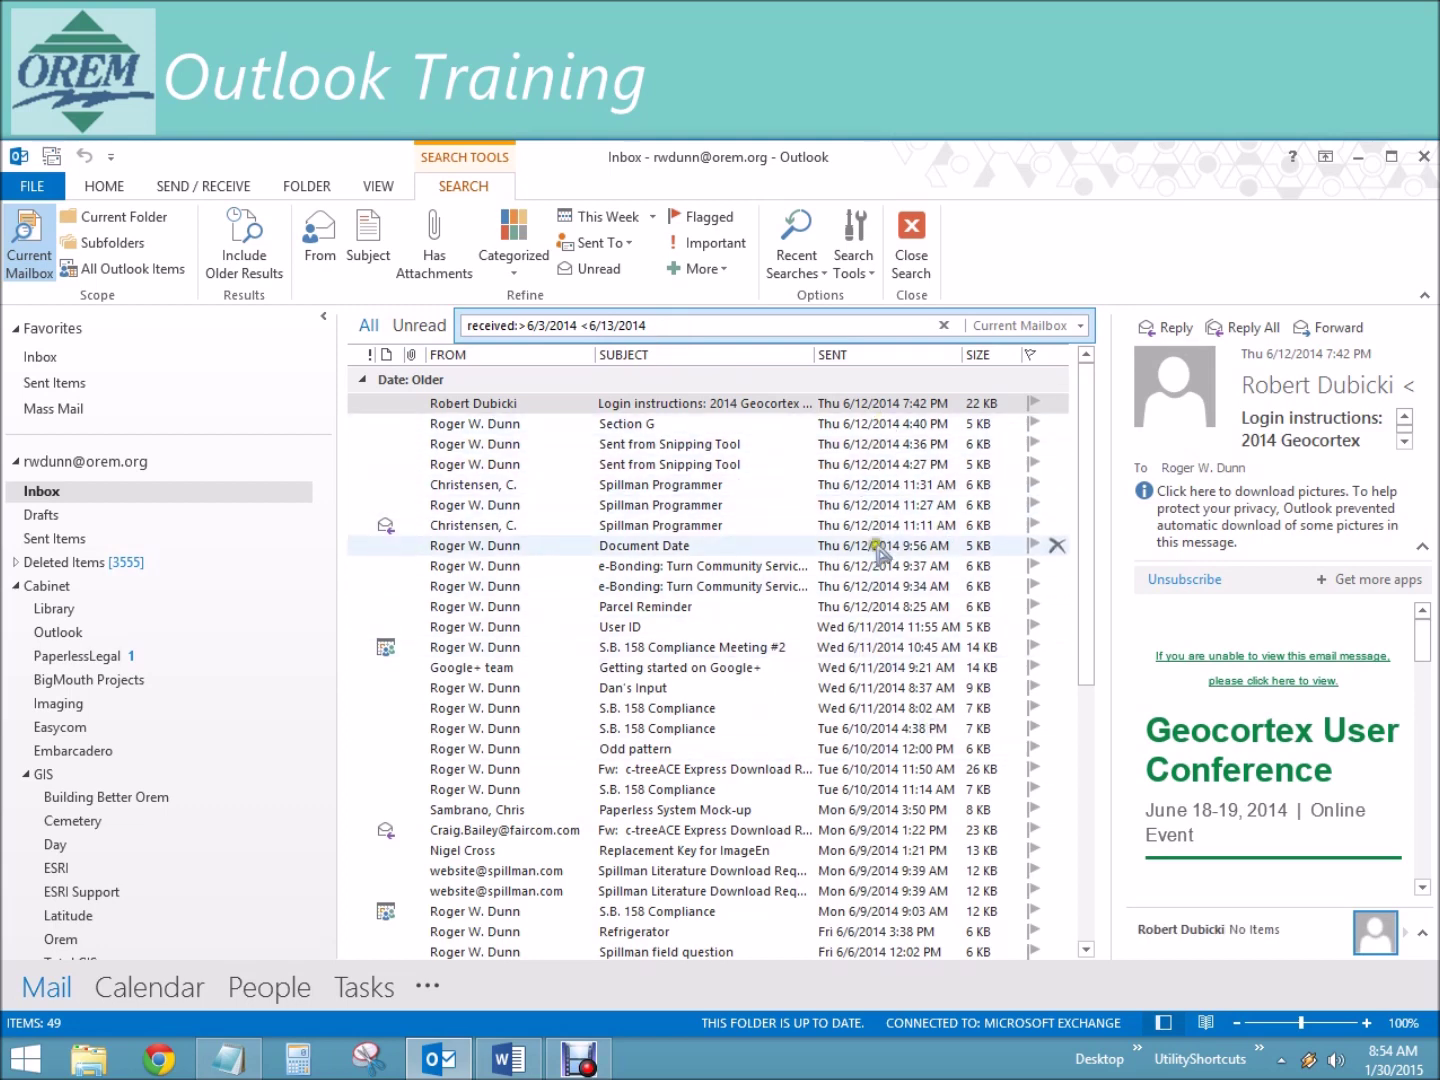
{"action": "left_click", "coordinate": [1090, 894]}
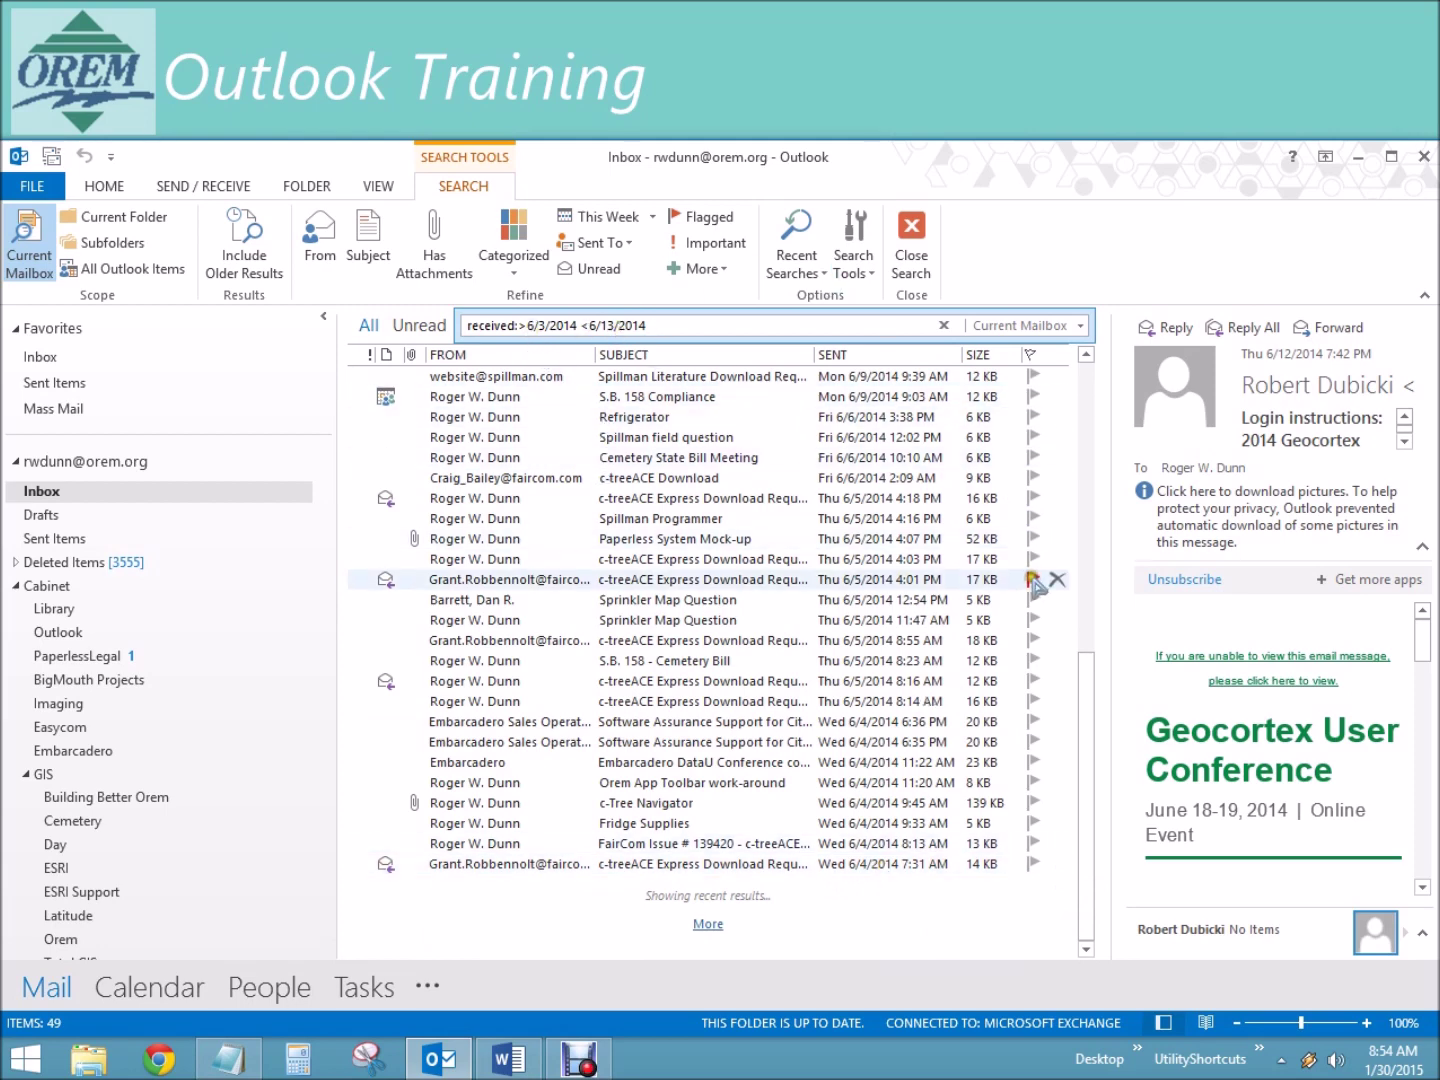
{"action": "left_click_drag", "start_coordinate": [1086, 665], "coordinate": [1094, 406]}
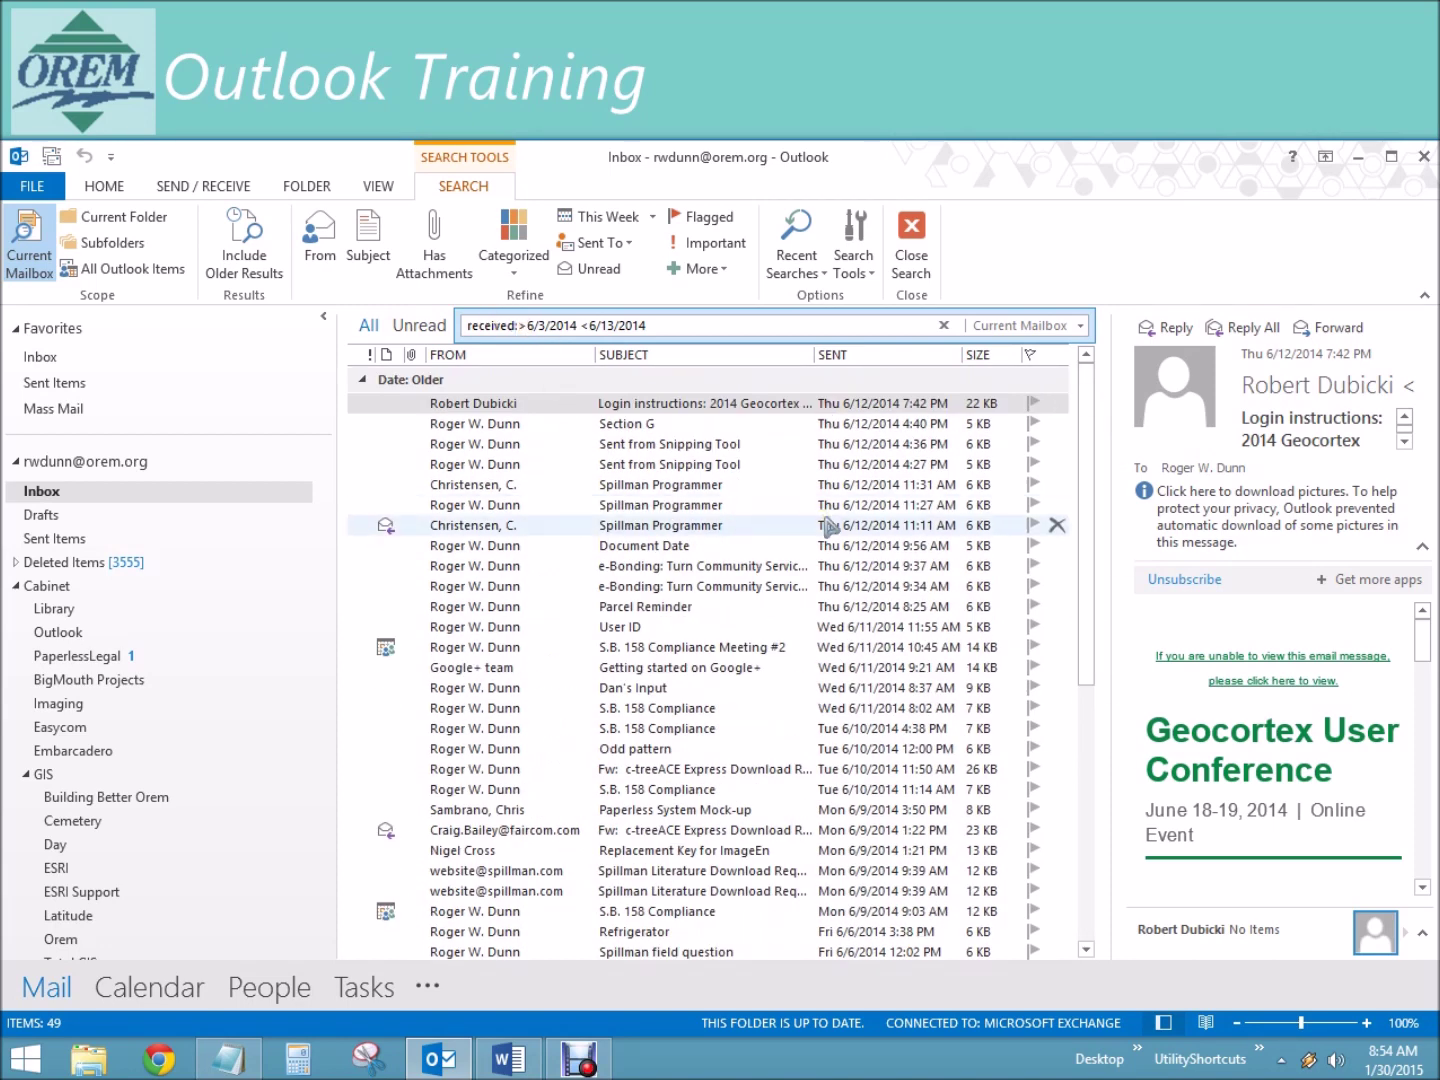
{"action": "type", "text": "="}
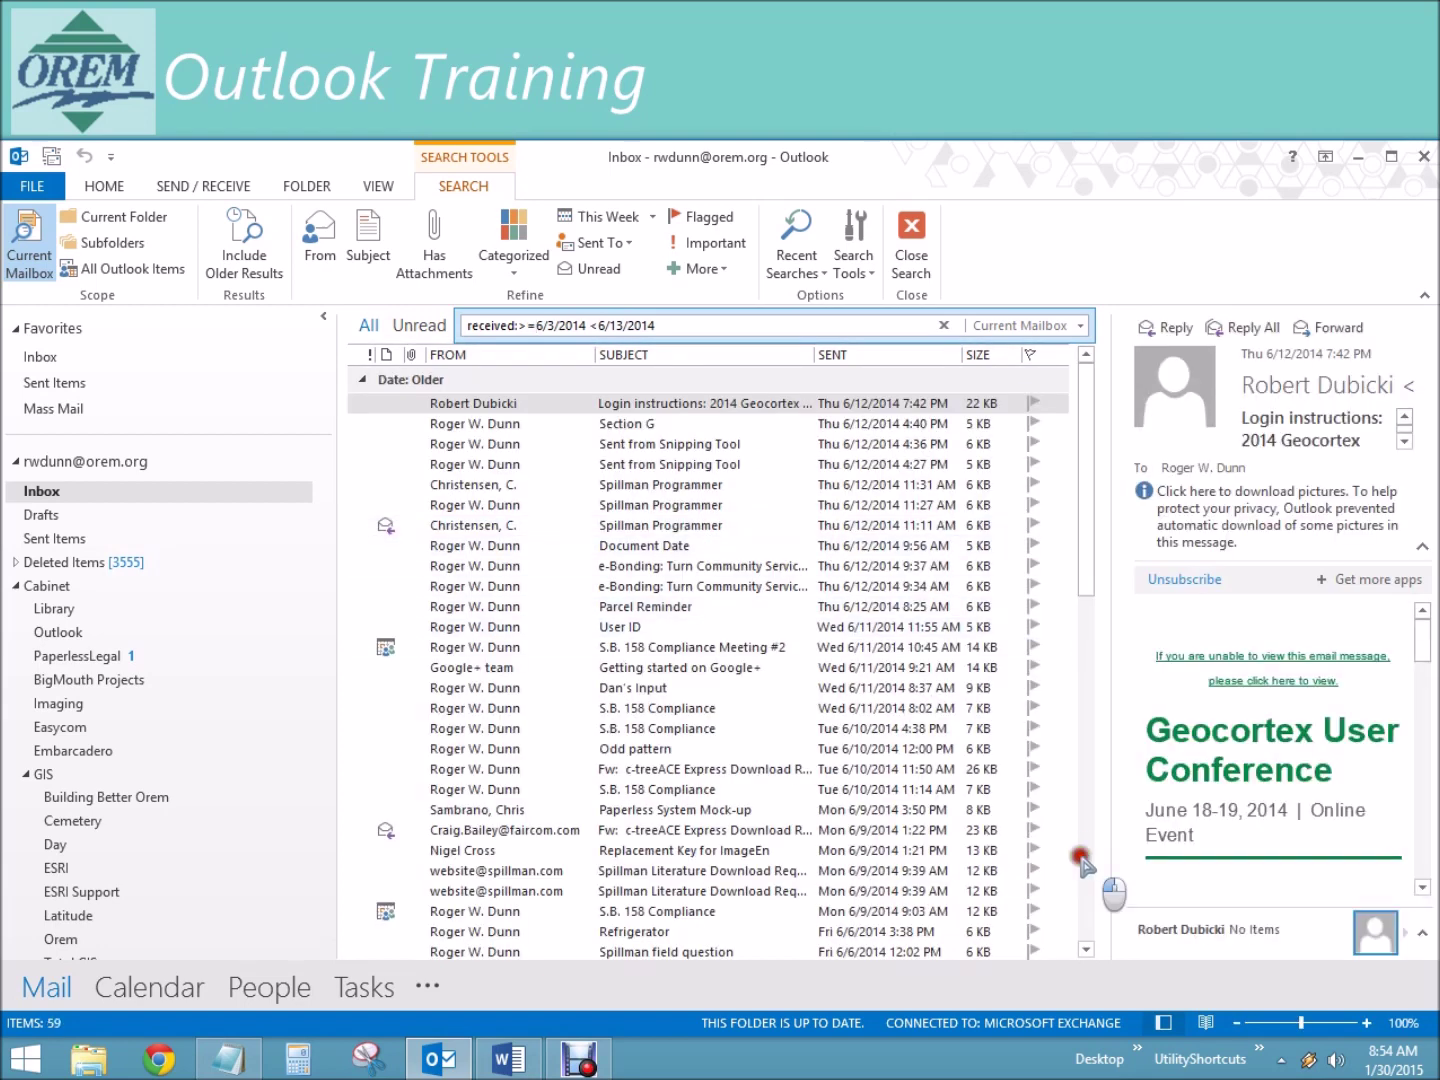
{"action": "left_click", "coordinate": [1086, 866]}
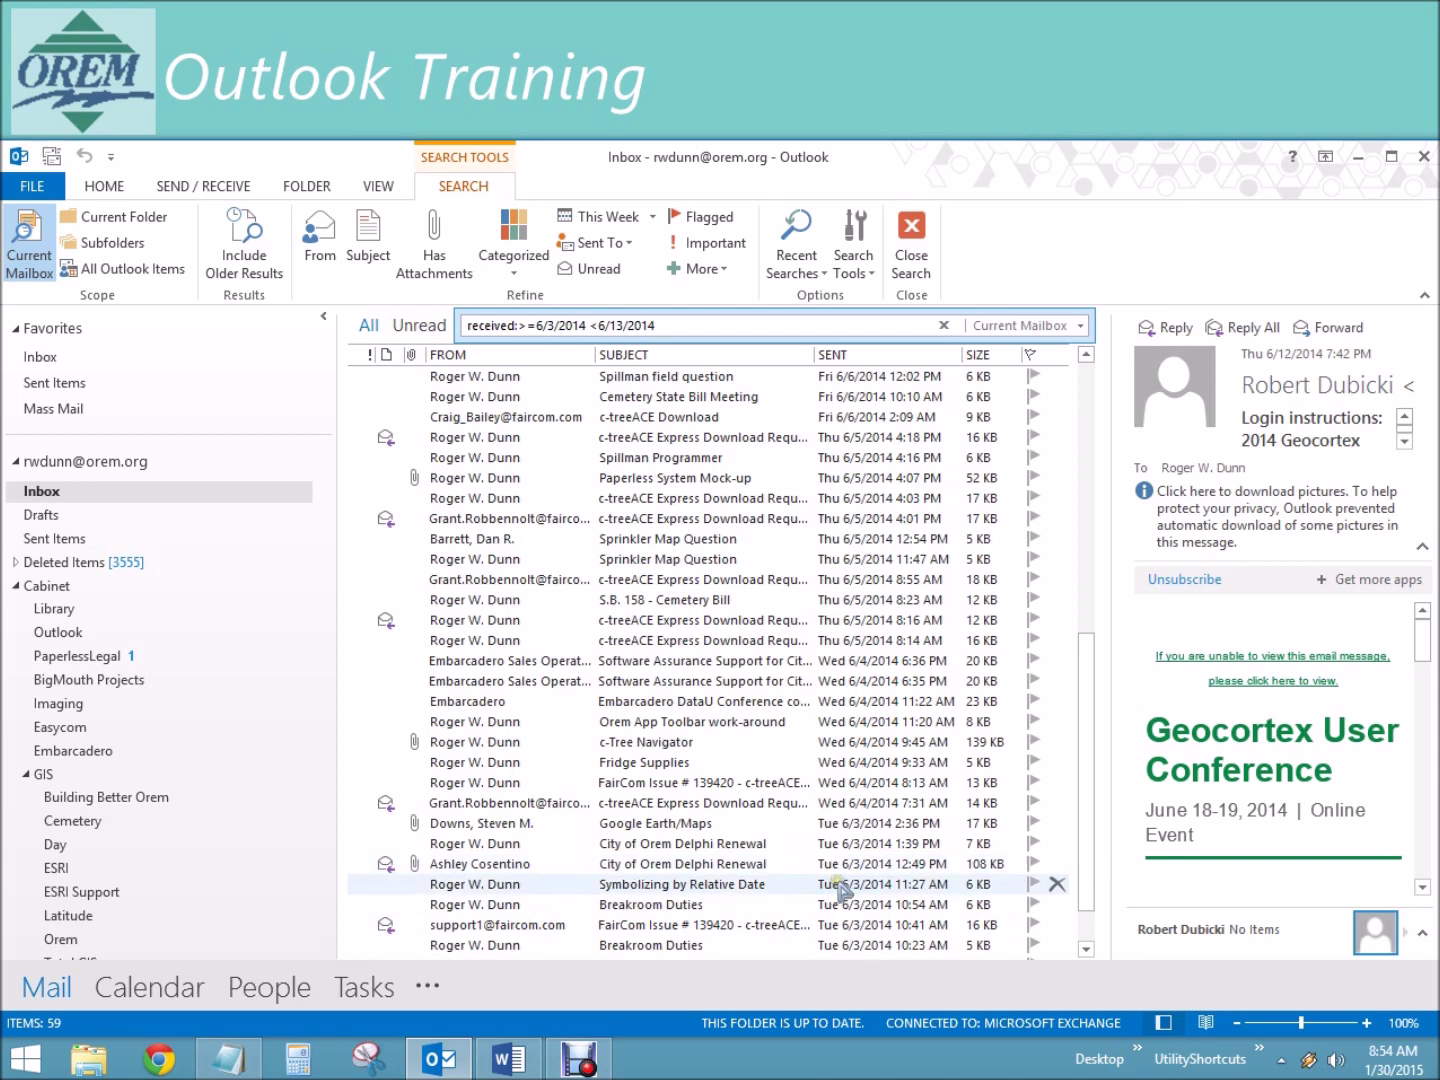
{"action": "left_click", "coordinate": [1088, 378]}
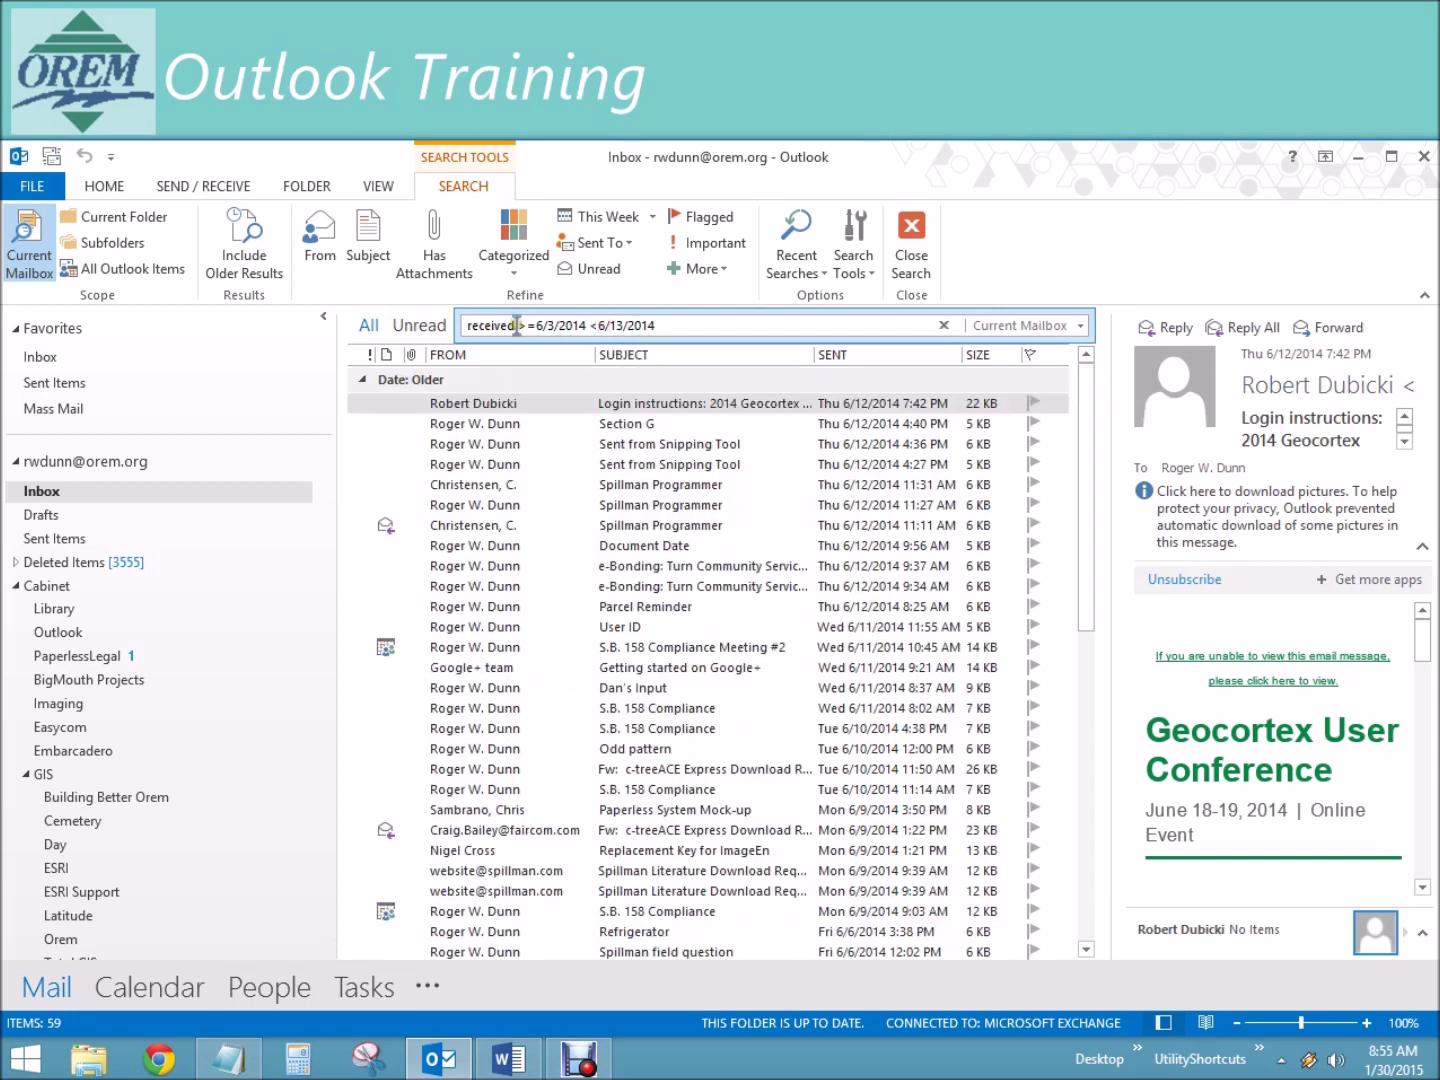
{"action": "left_click_drag", "start_coordinate": [519, 326], "coordinate": [653, 319]}
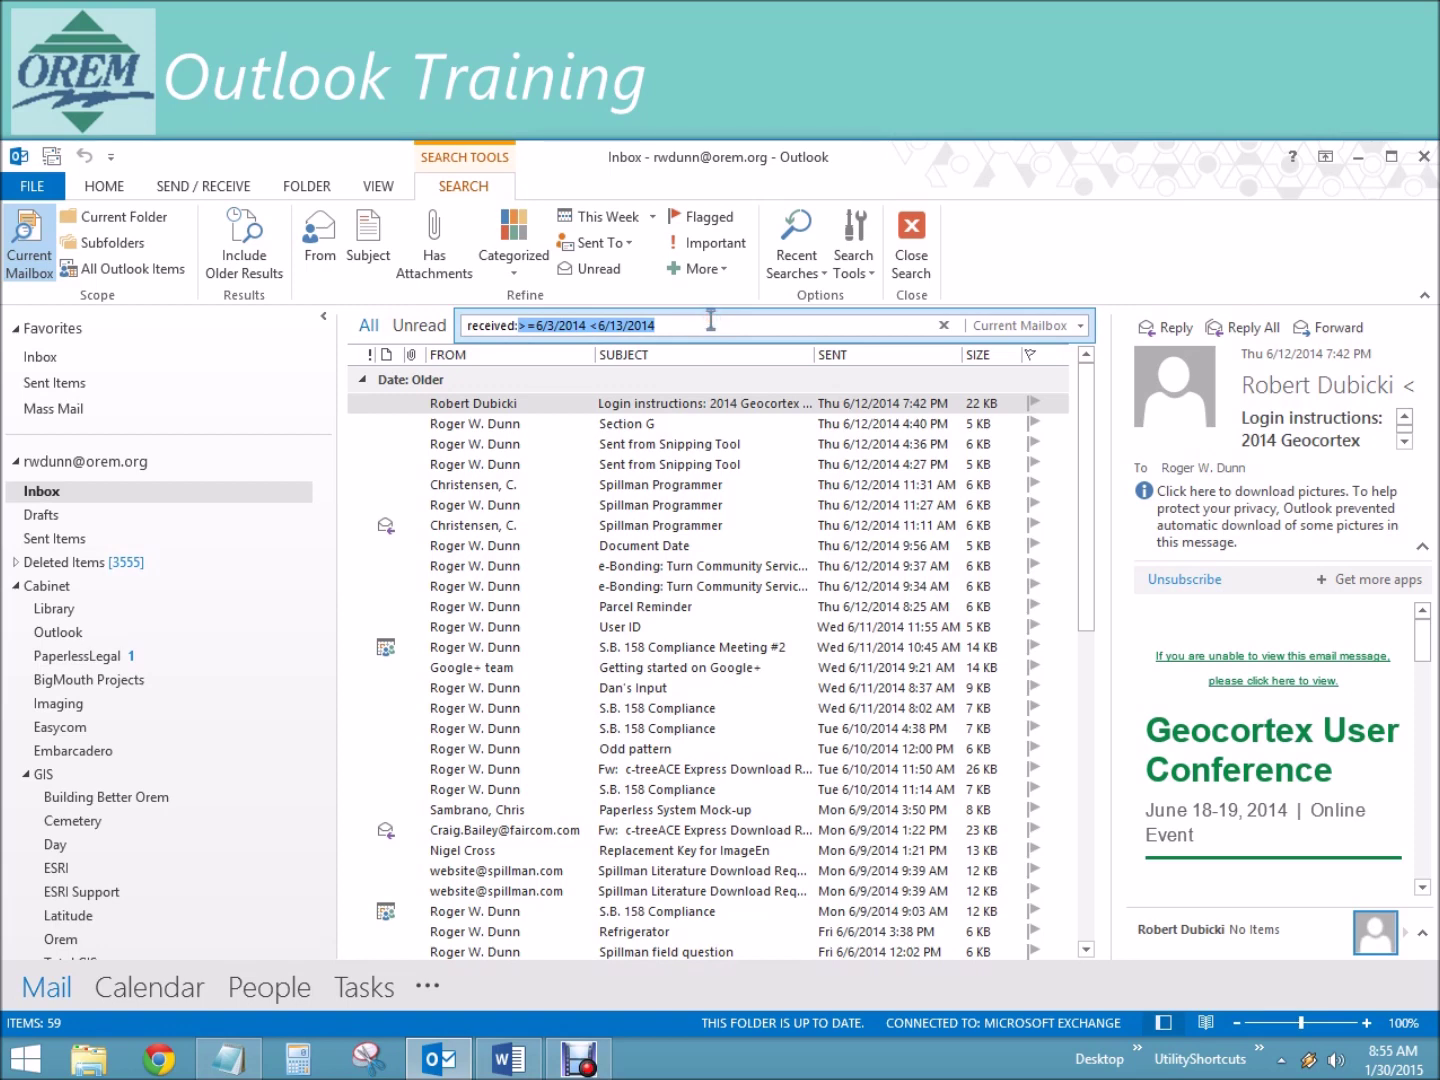
{"action": "key", "text": "BackSpace"}
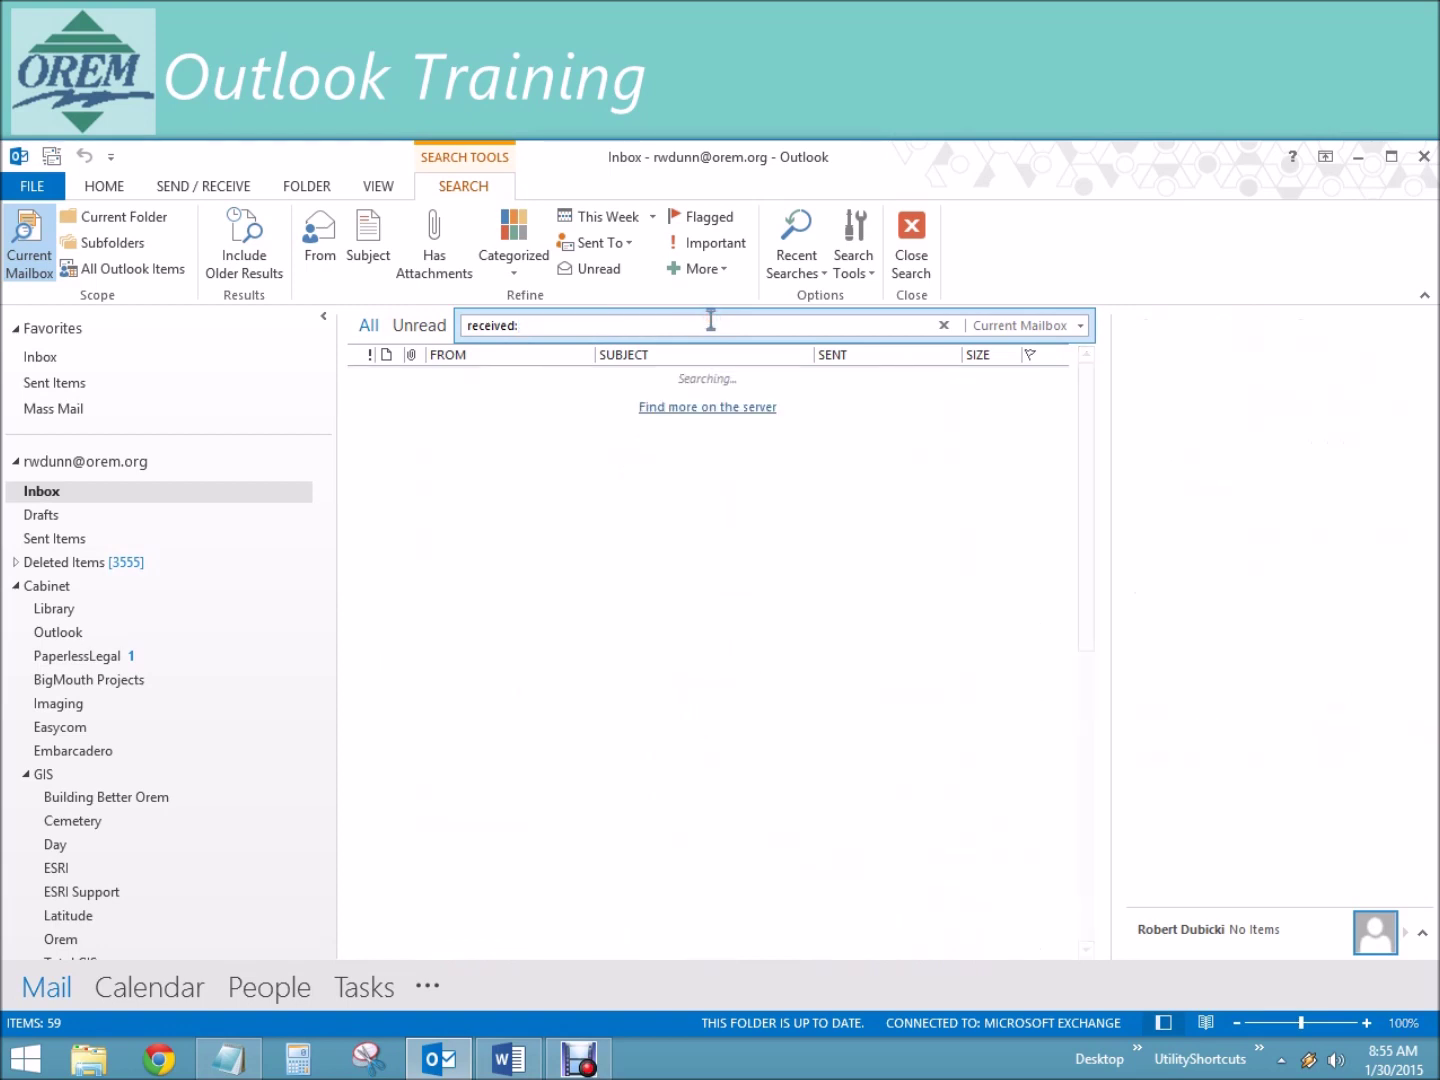
Step: Clear the date search and switch to Deleted Items, showing its 3,555 messages grouped by date
{"action": "left_click", "coordinate": [941, 325]}
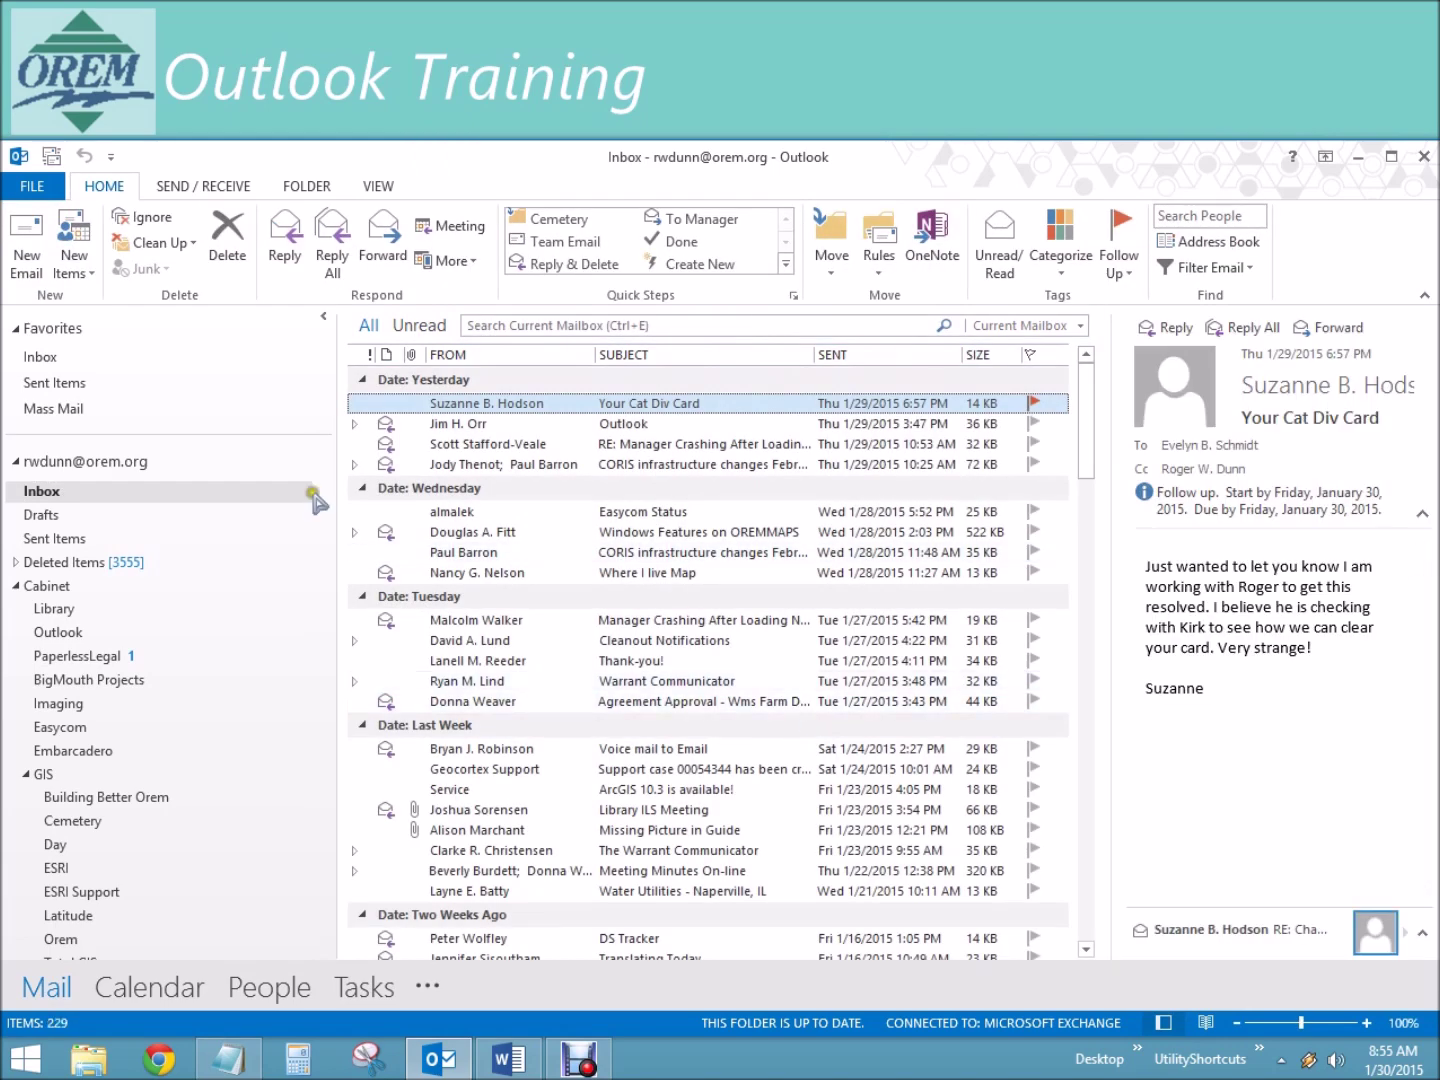
{"action": "left_click", "coordinate": [100, 559]}
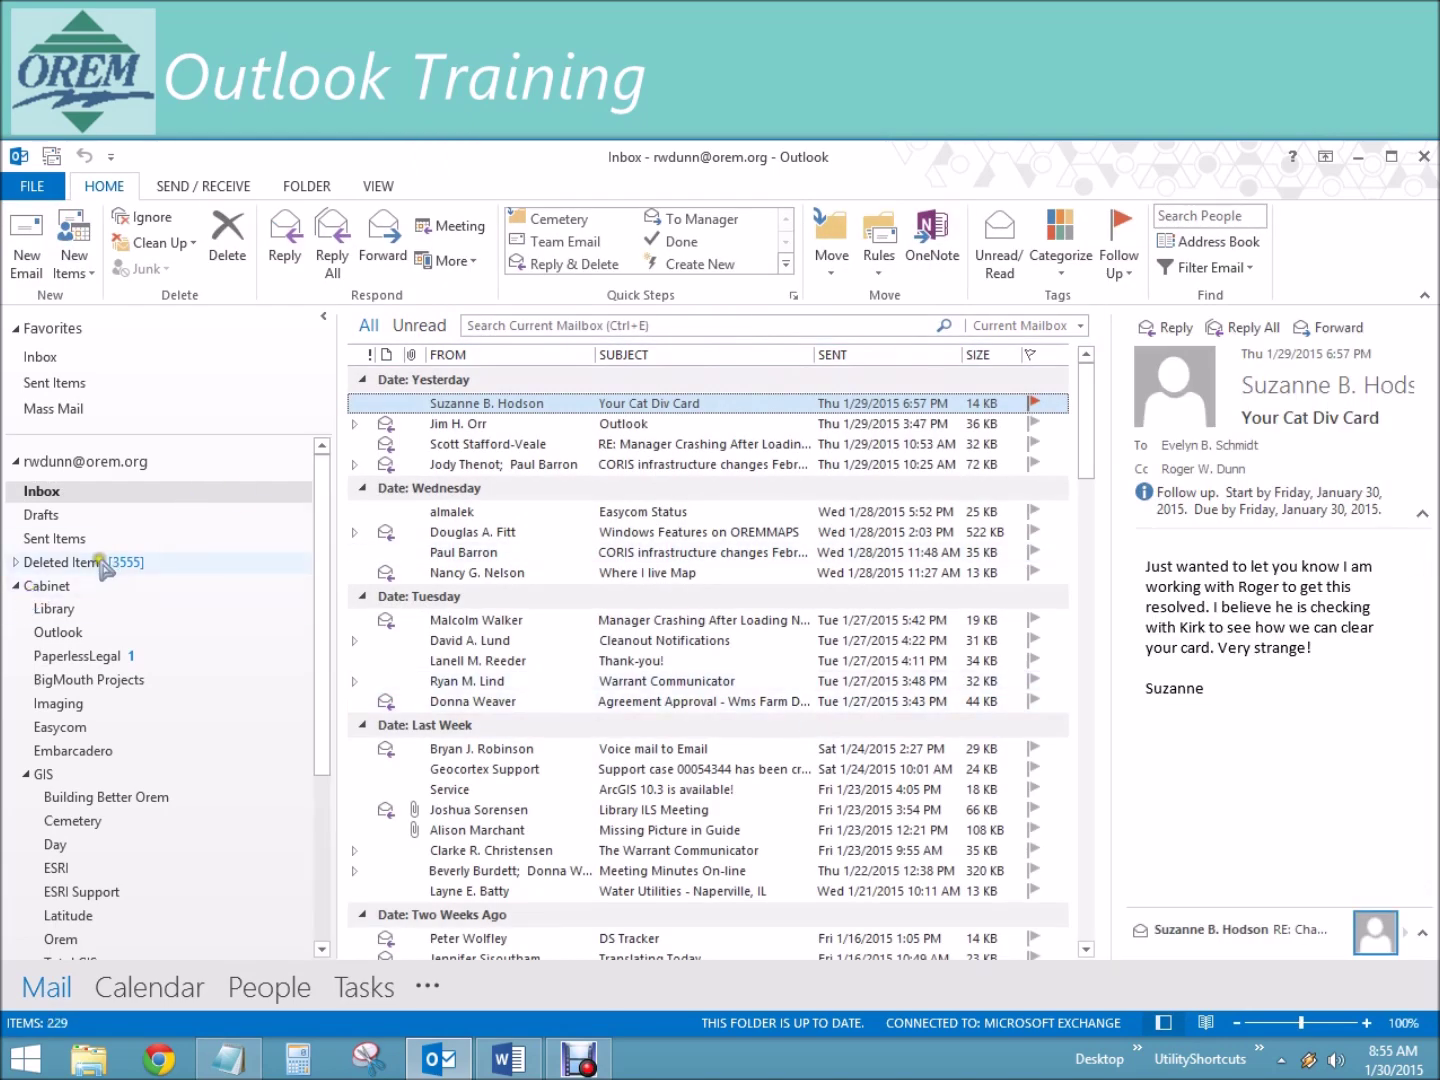
{"action": "left_click", "coordinate": [100, 562]}
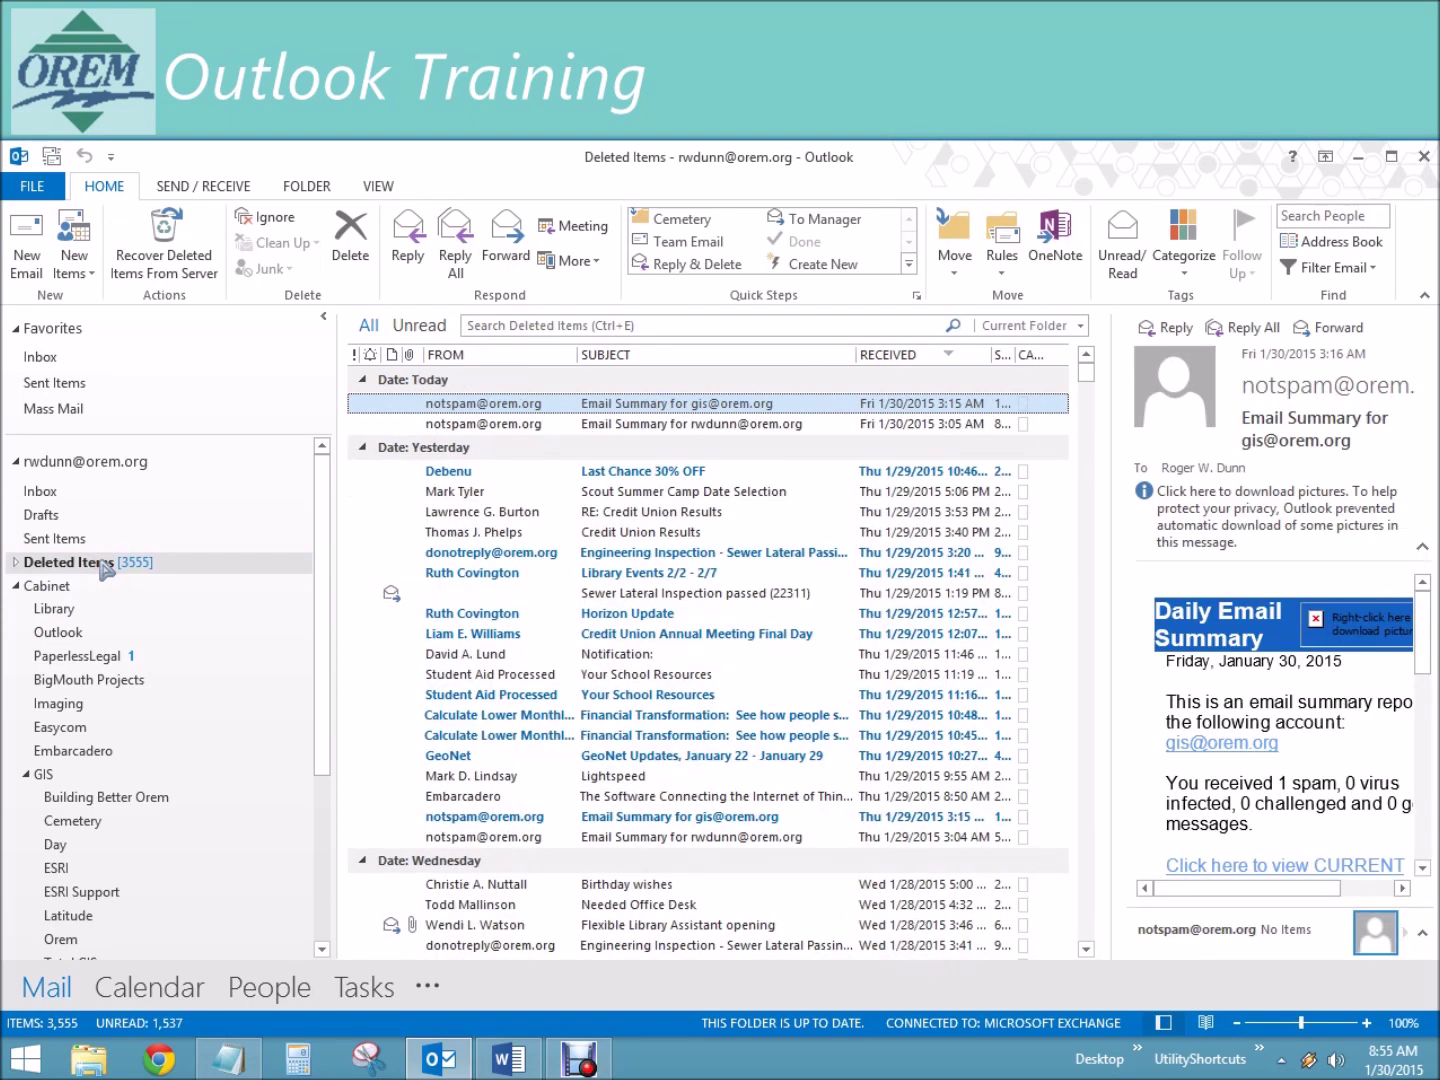
{"action": "left_click", "coordinate": [455, 385]}
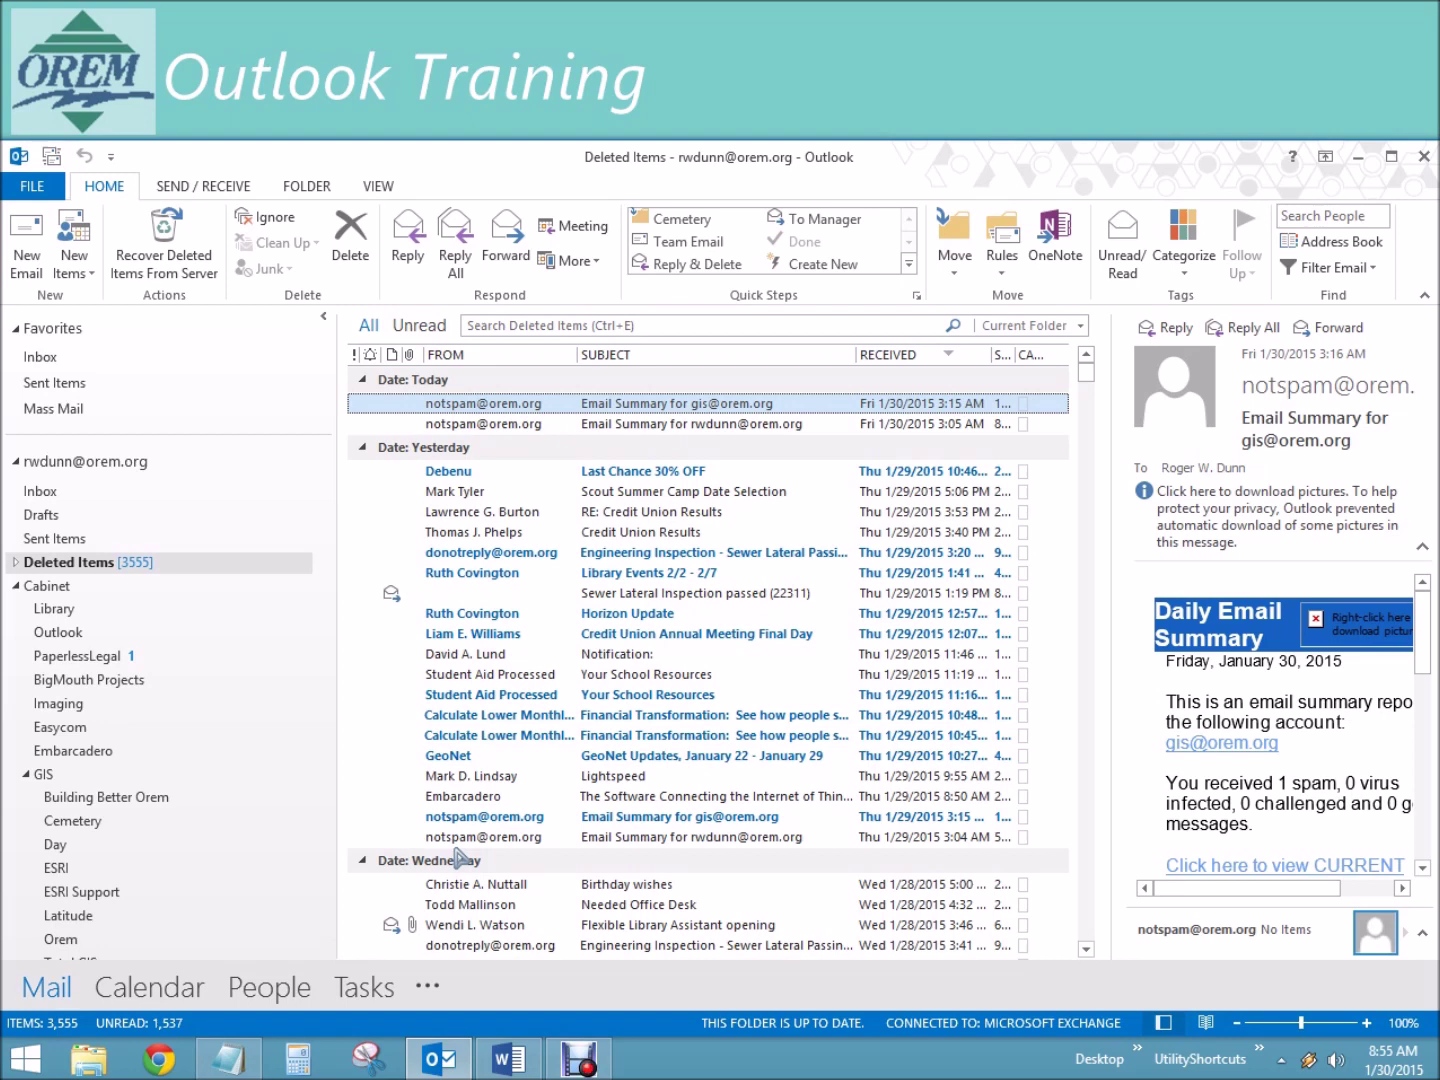
Step: Search Deleted Items for items with modified:today
{"action": "left_click", "coordinate": [657, 331]}
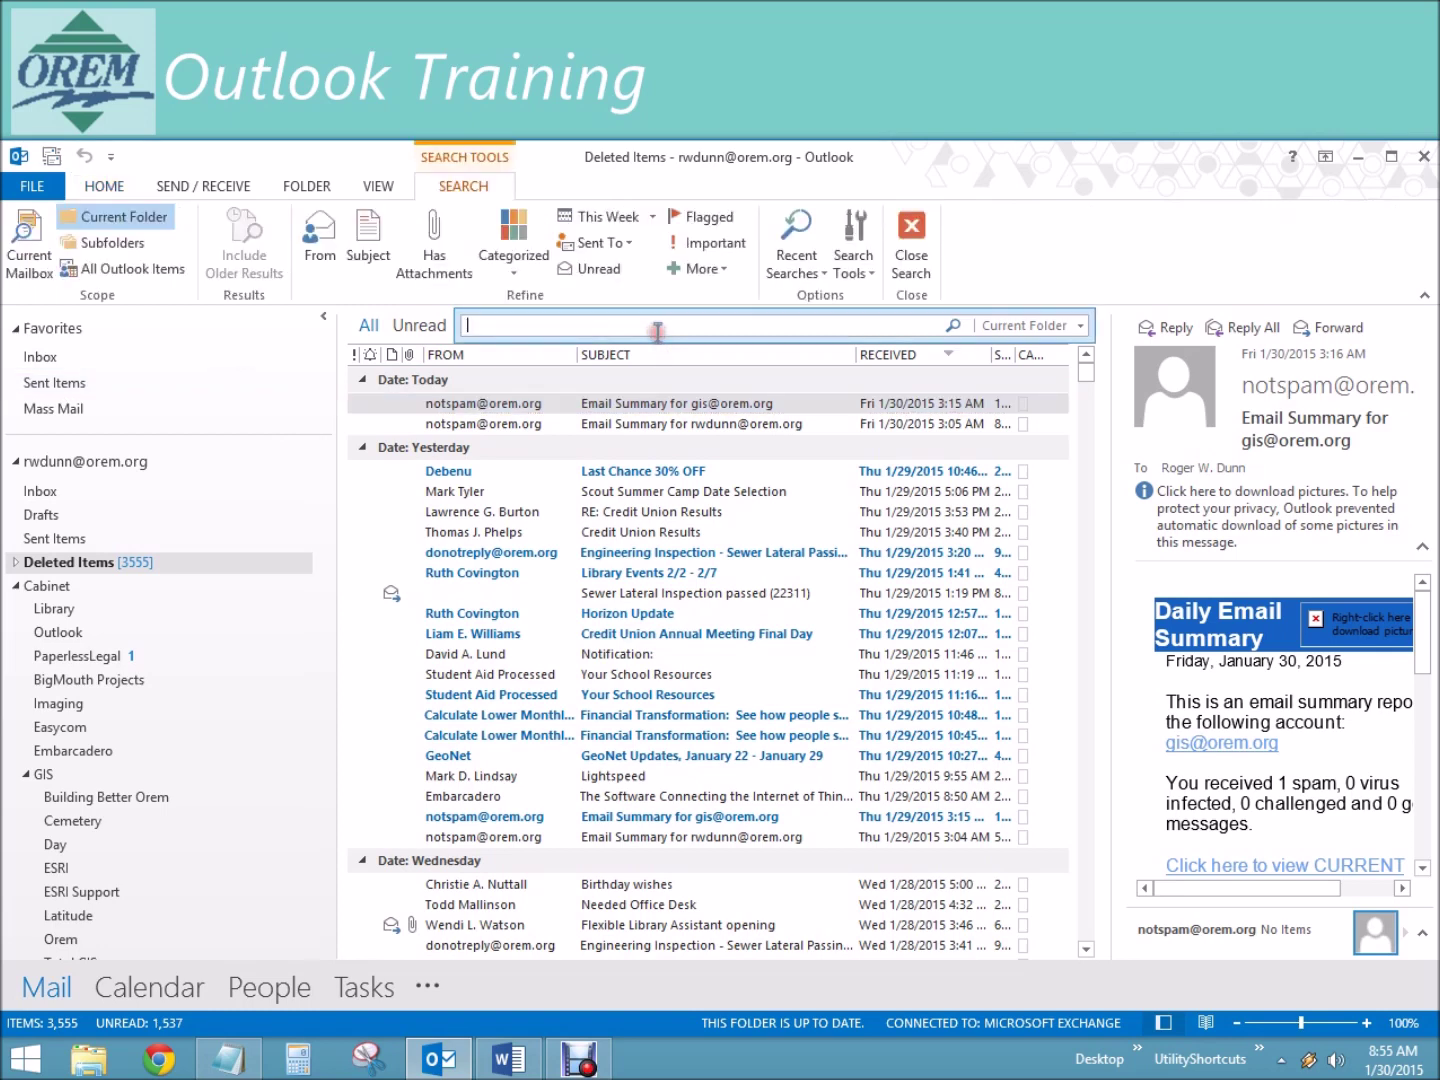
{"action": "type", "text": "deleted:"}
{"action": "key", "text": "BackSpace"}
{"action": "key", "text": "BackSpace"}
{"action": "key", "text": "BackSpace"}
{"action": "key", "text": "BackSpace"}
{"action": "key", "text": "BackSpace"}
{"action": "key", "text": "BackSpace"}
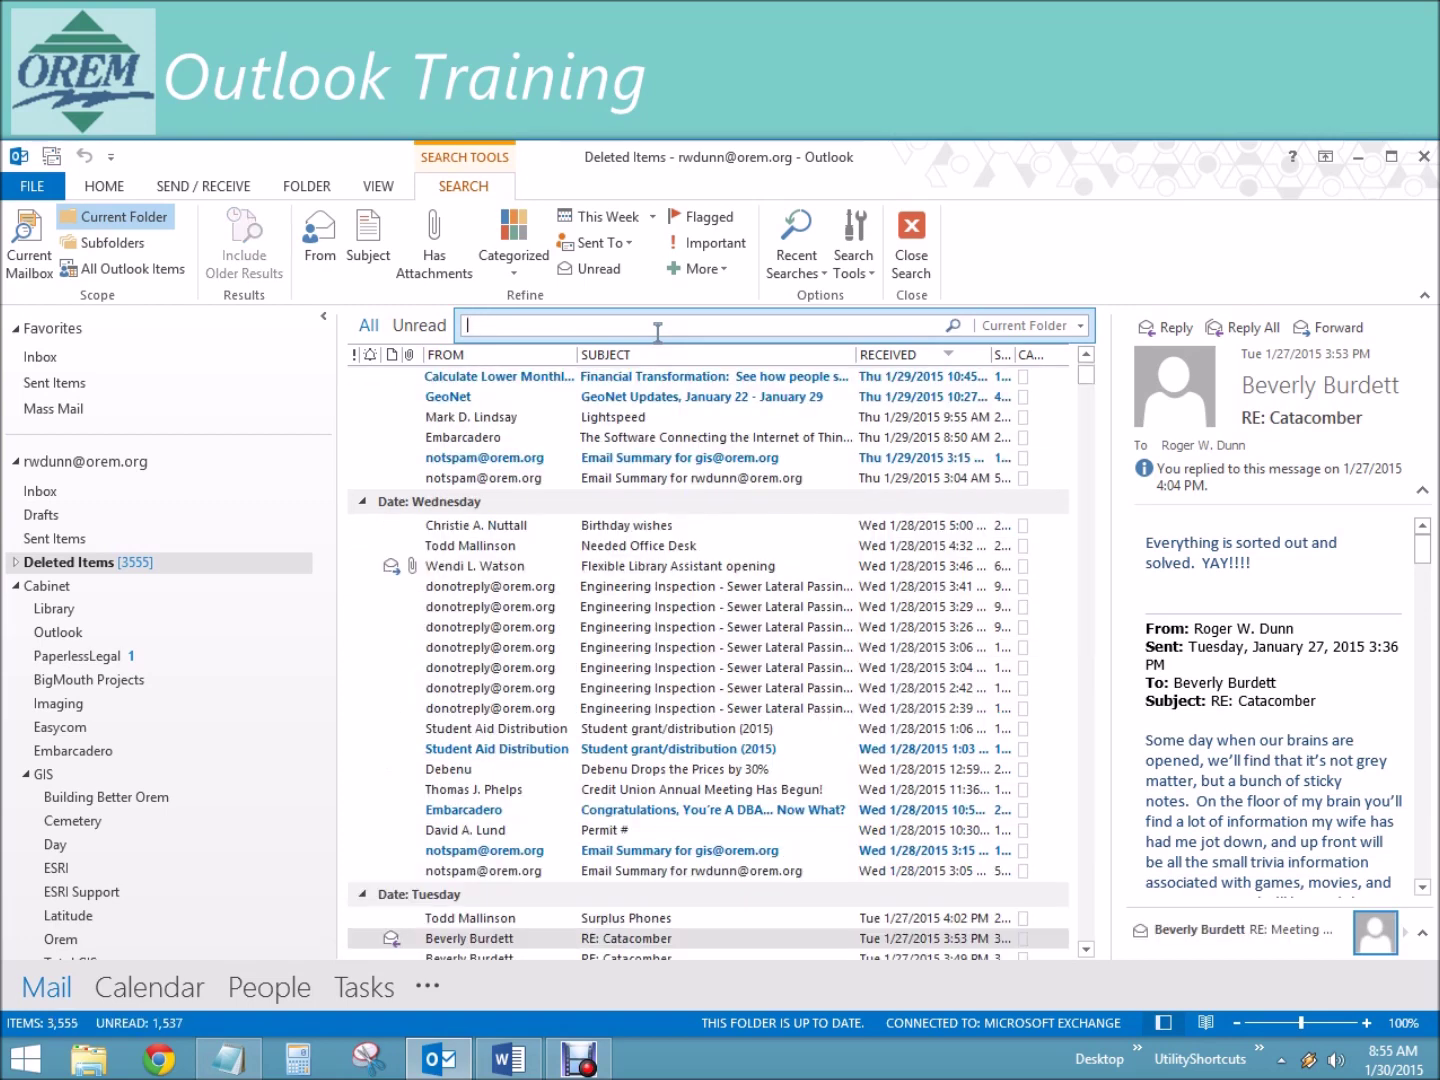
{"action": "type", "text": "modif"}
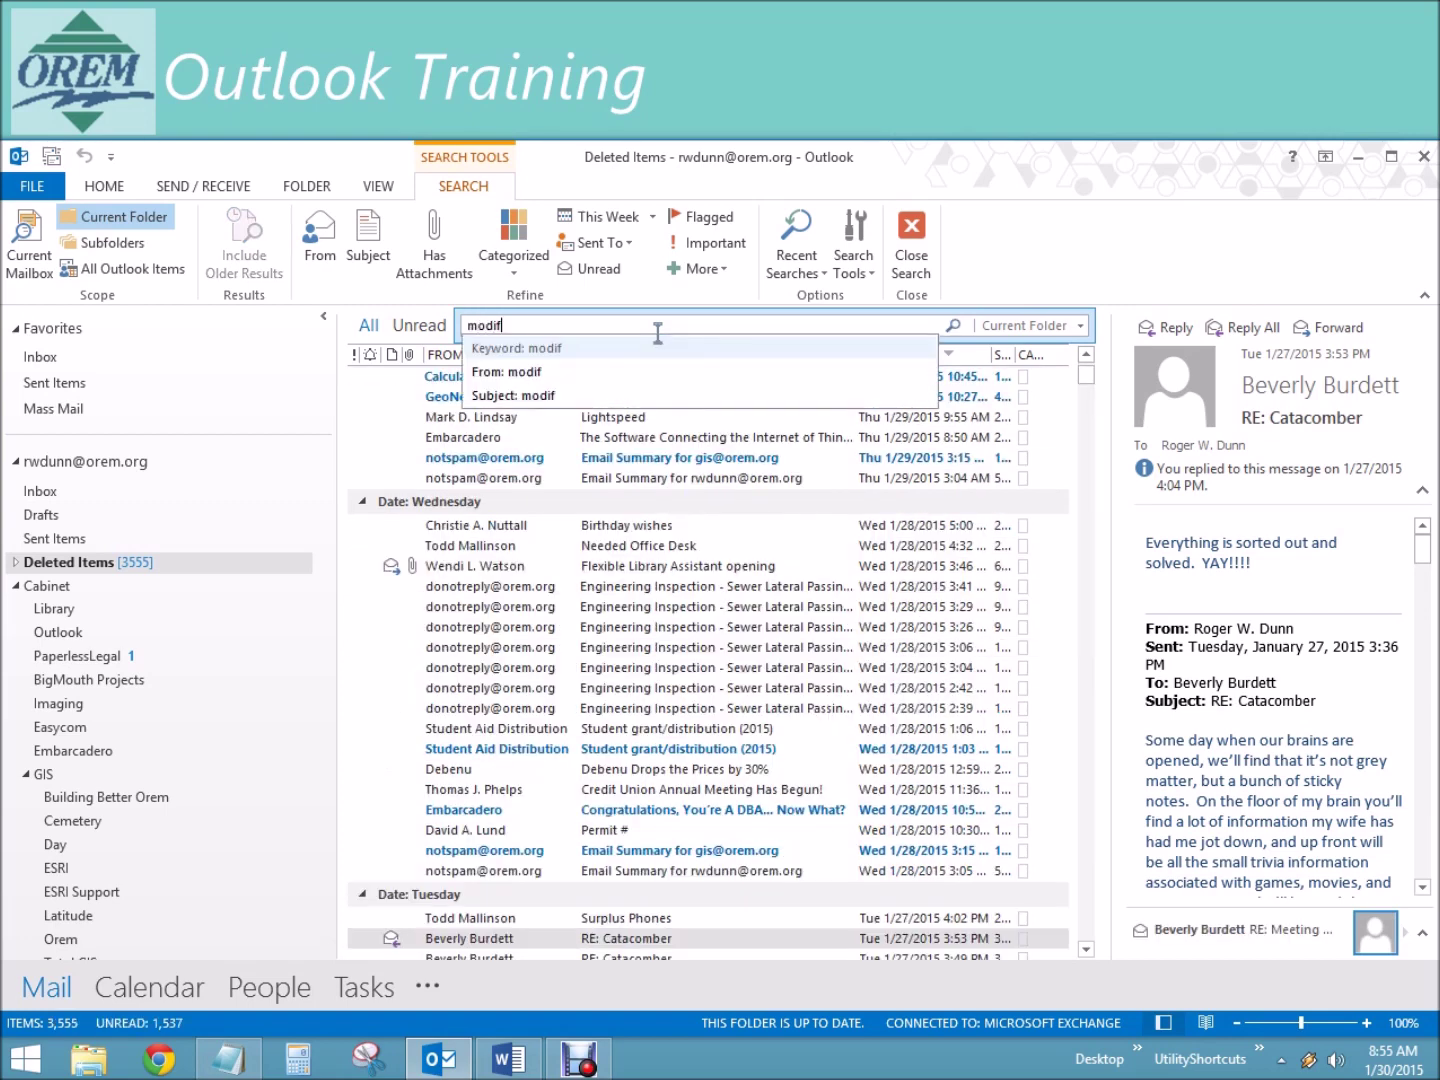
{"action": "type", "text": "ied:today"}
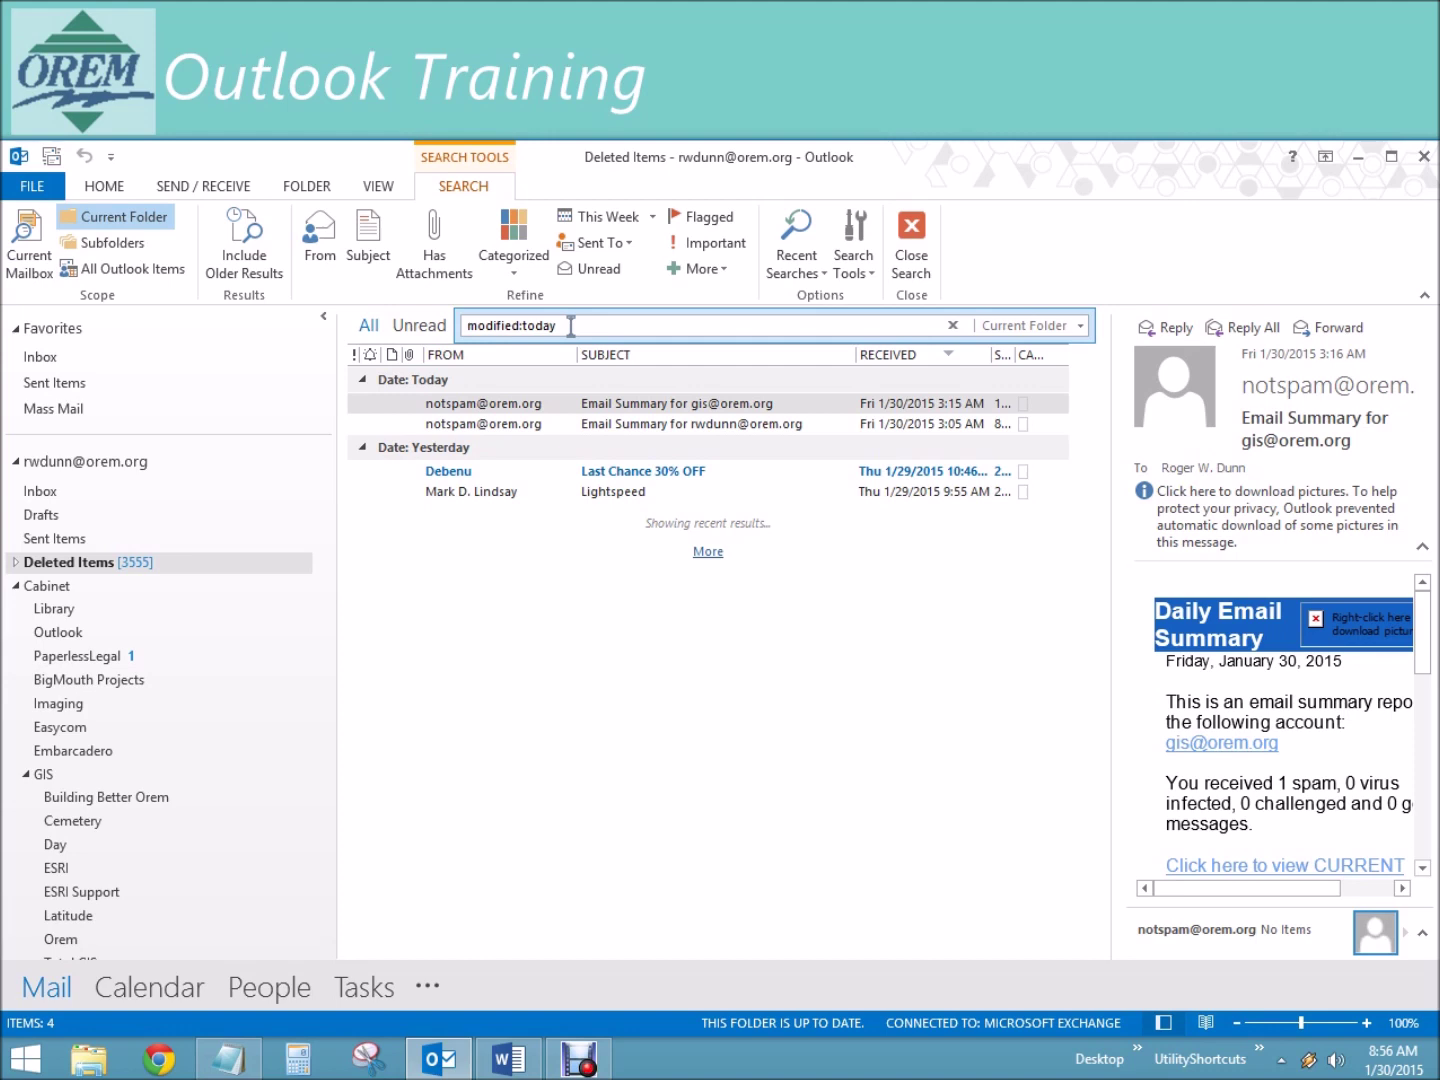
Step: Change the search to modified:last week, browse the 112 results, then return to the Inbox
{"action": "left_click", "coordinate": [572, 326]}
{"action": "key", "text": "BackSpace"}
{"action": "key", "text": "BackSpace"}
{"action": "type", "text": "last week"}
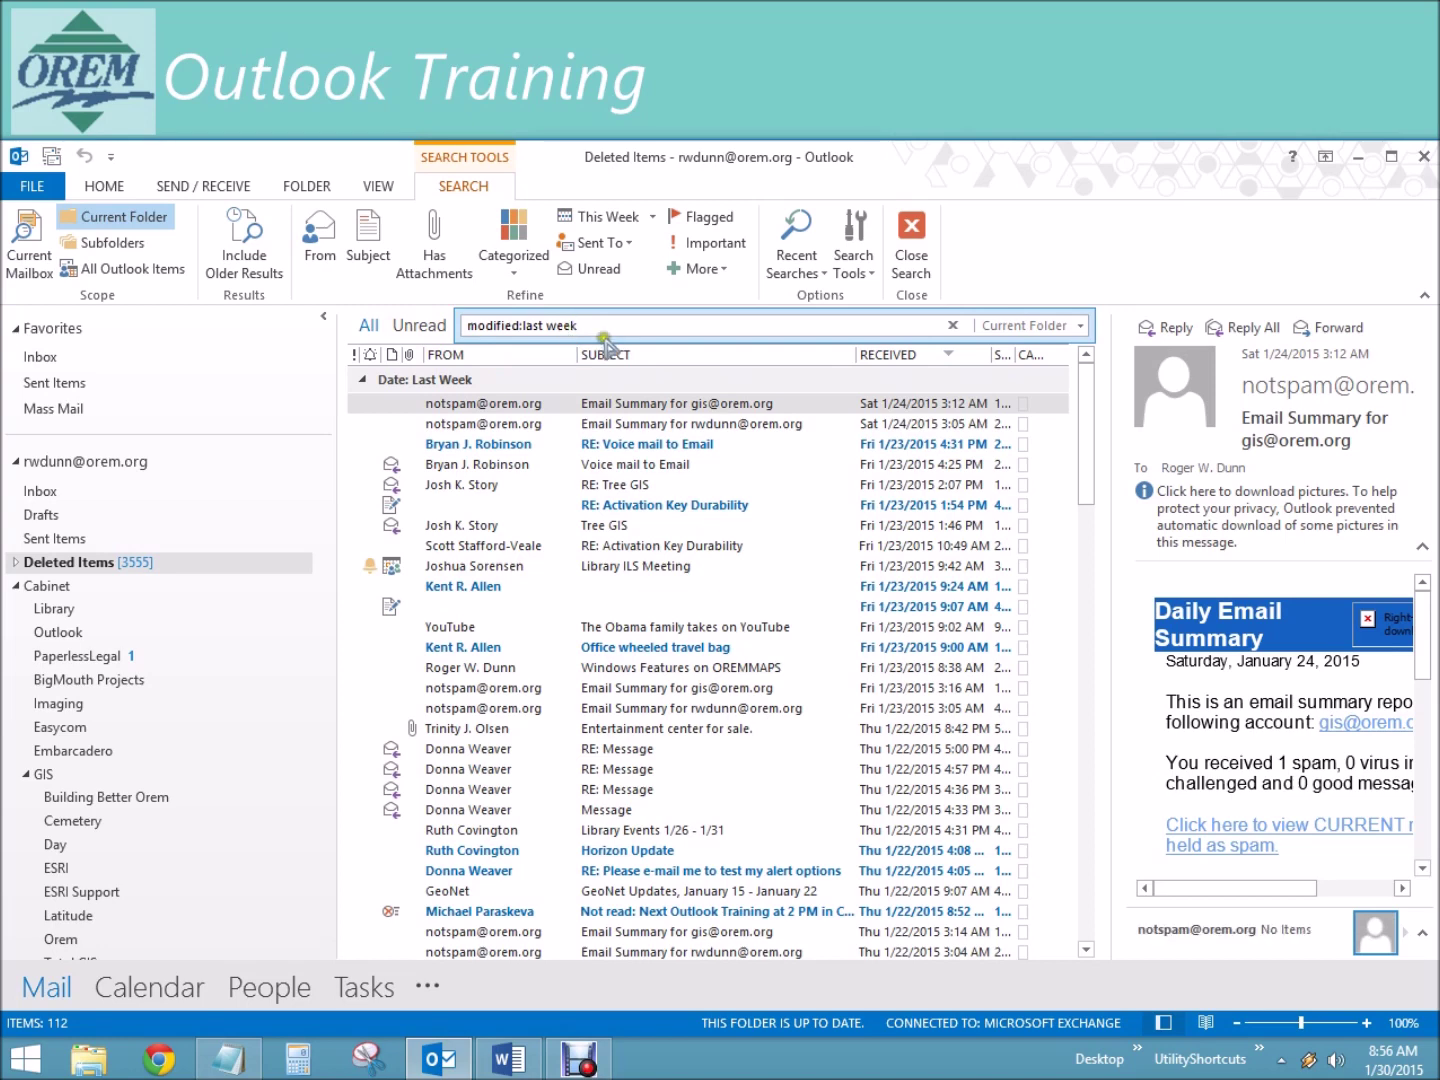
{"action": "left_click_drag", "start_coordinate": [1094, 452], "coordinate": [1094, 714]}
{"action": "scroll", "coordinate": [1092, 833], "scroll_direction": "down", "scroll_amount": 7}
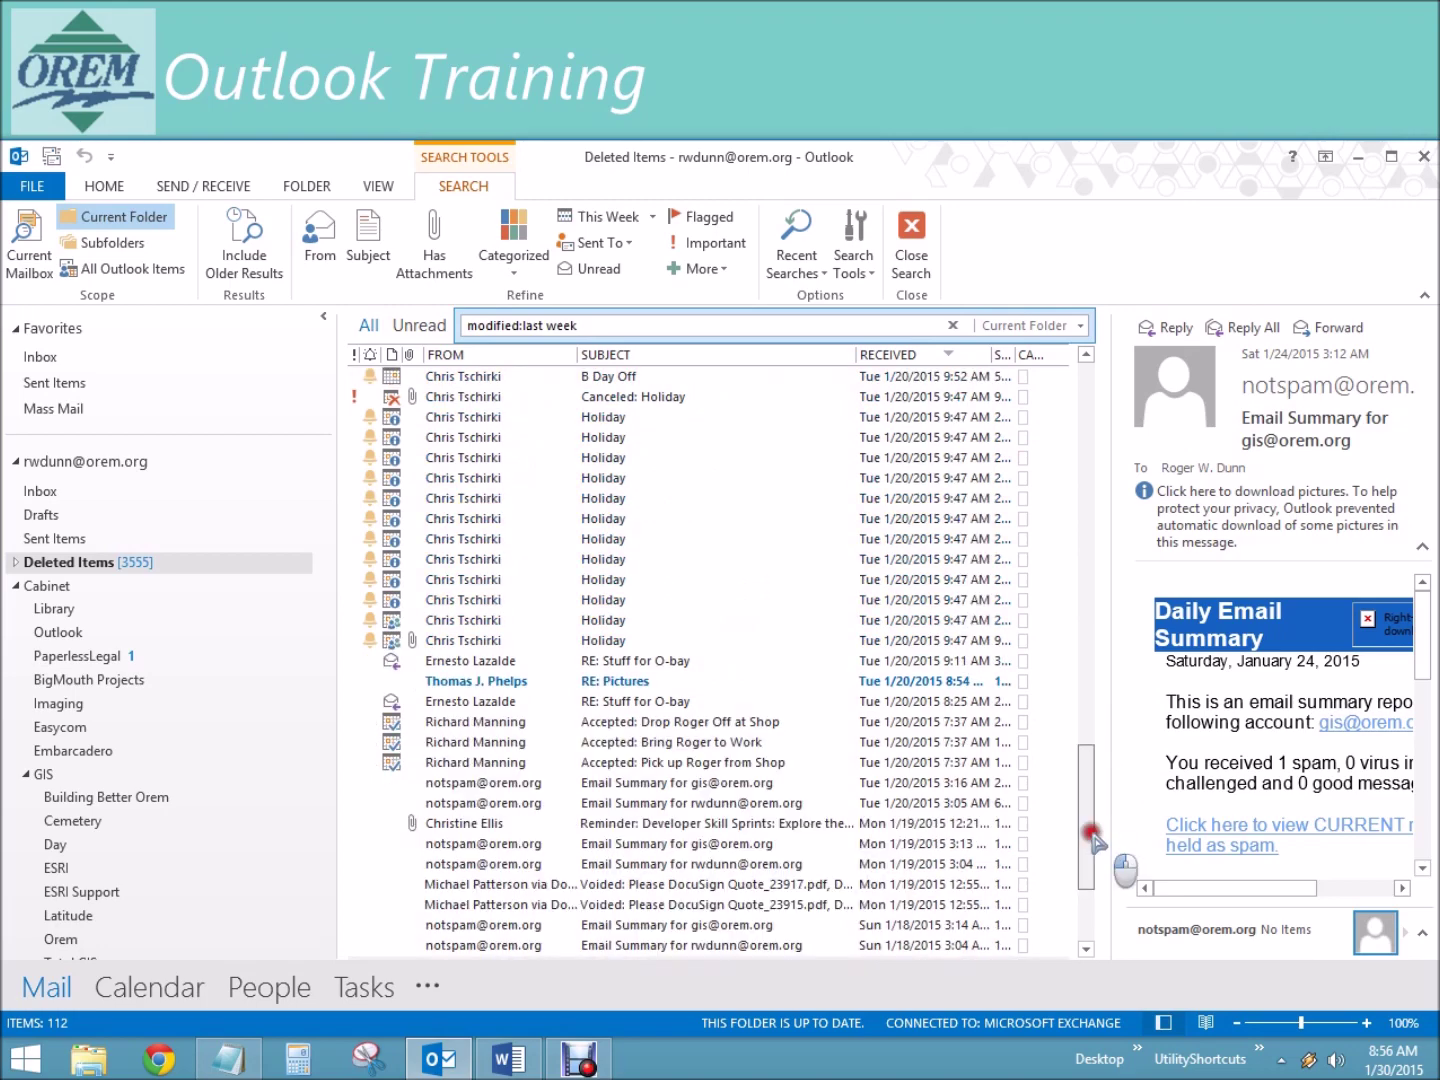
{"action": "left_click_drag", "start_coordinate": [1085, 720], "coordinate": [1088, 400]}
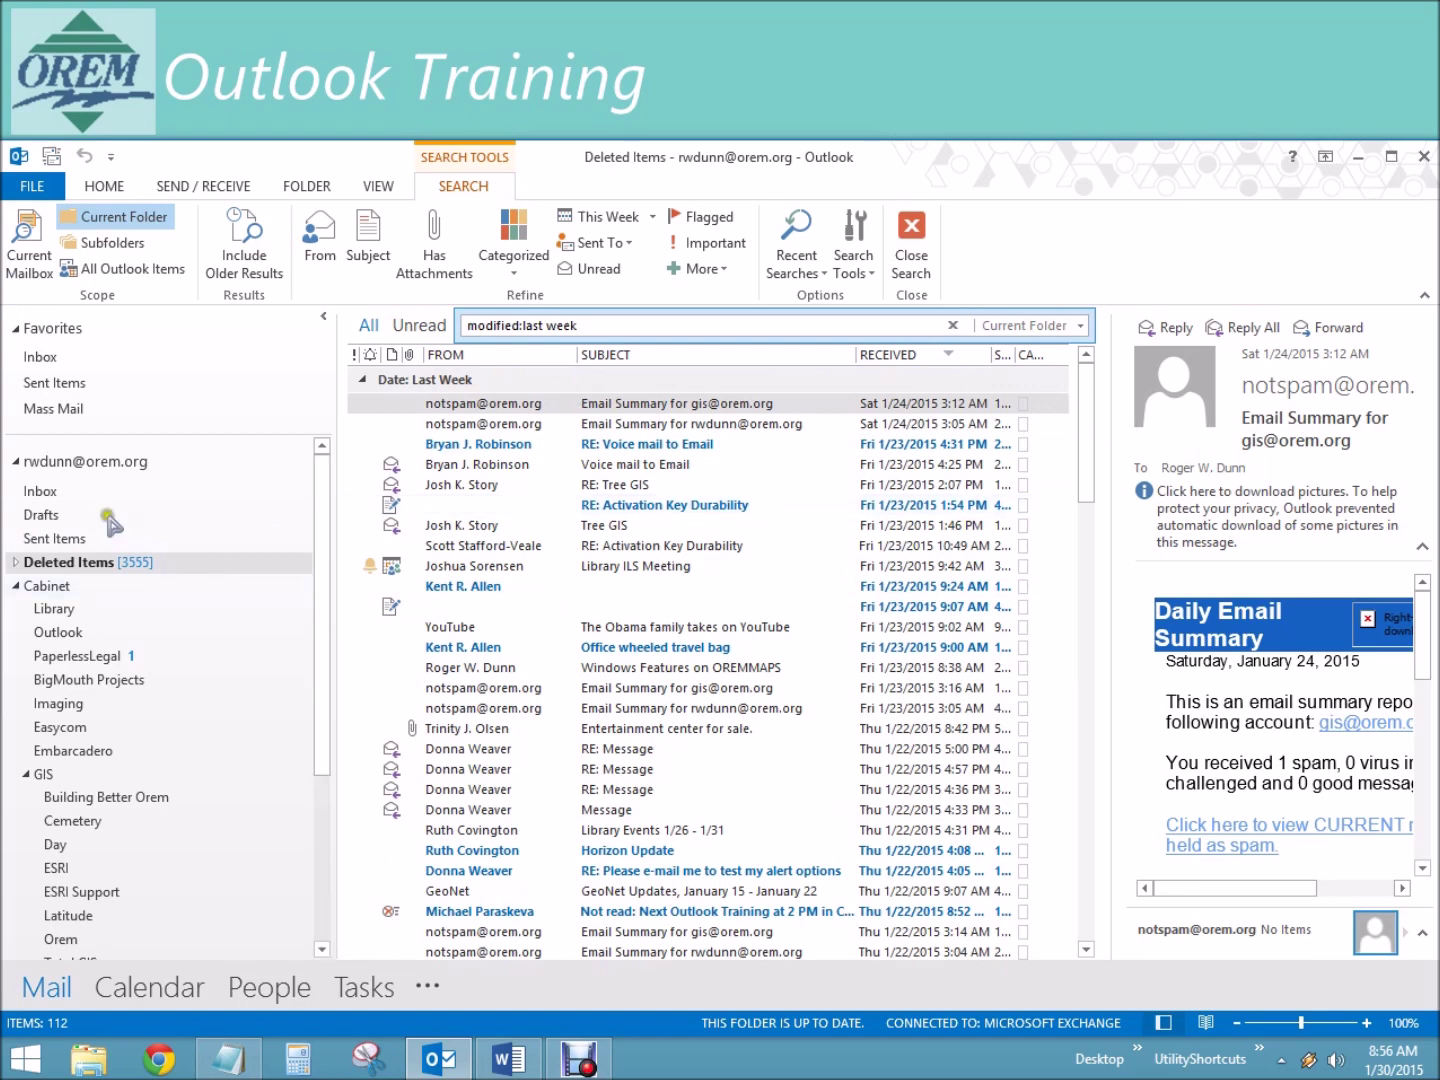
{"action": "left_click", "coordinate": [50, 490]}
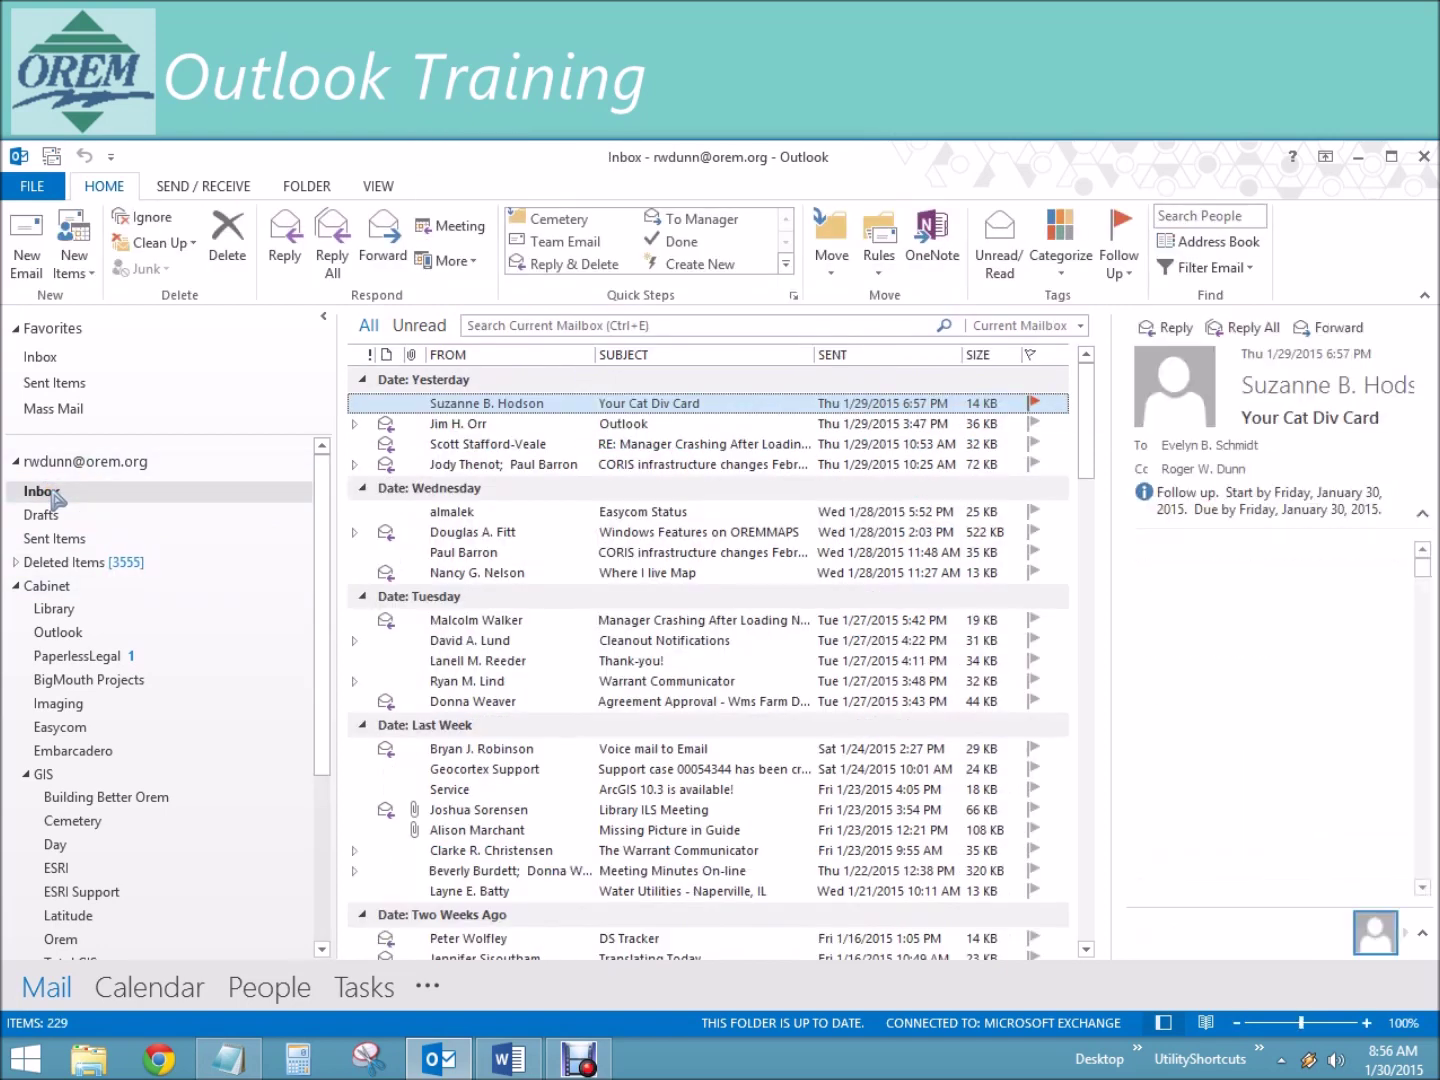
Step: Start an Inbox search and look through the Categorized, Sent To, More and Search Tools dropdowns
{"action": "left_click", "coordinate": [699, 322]}
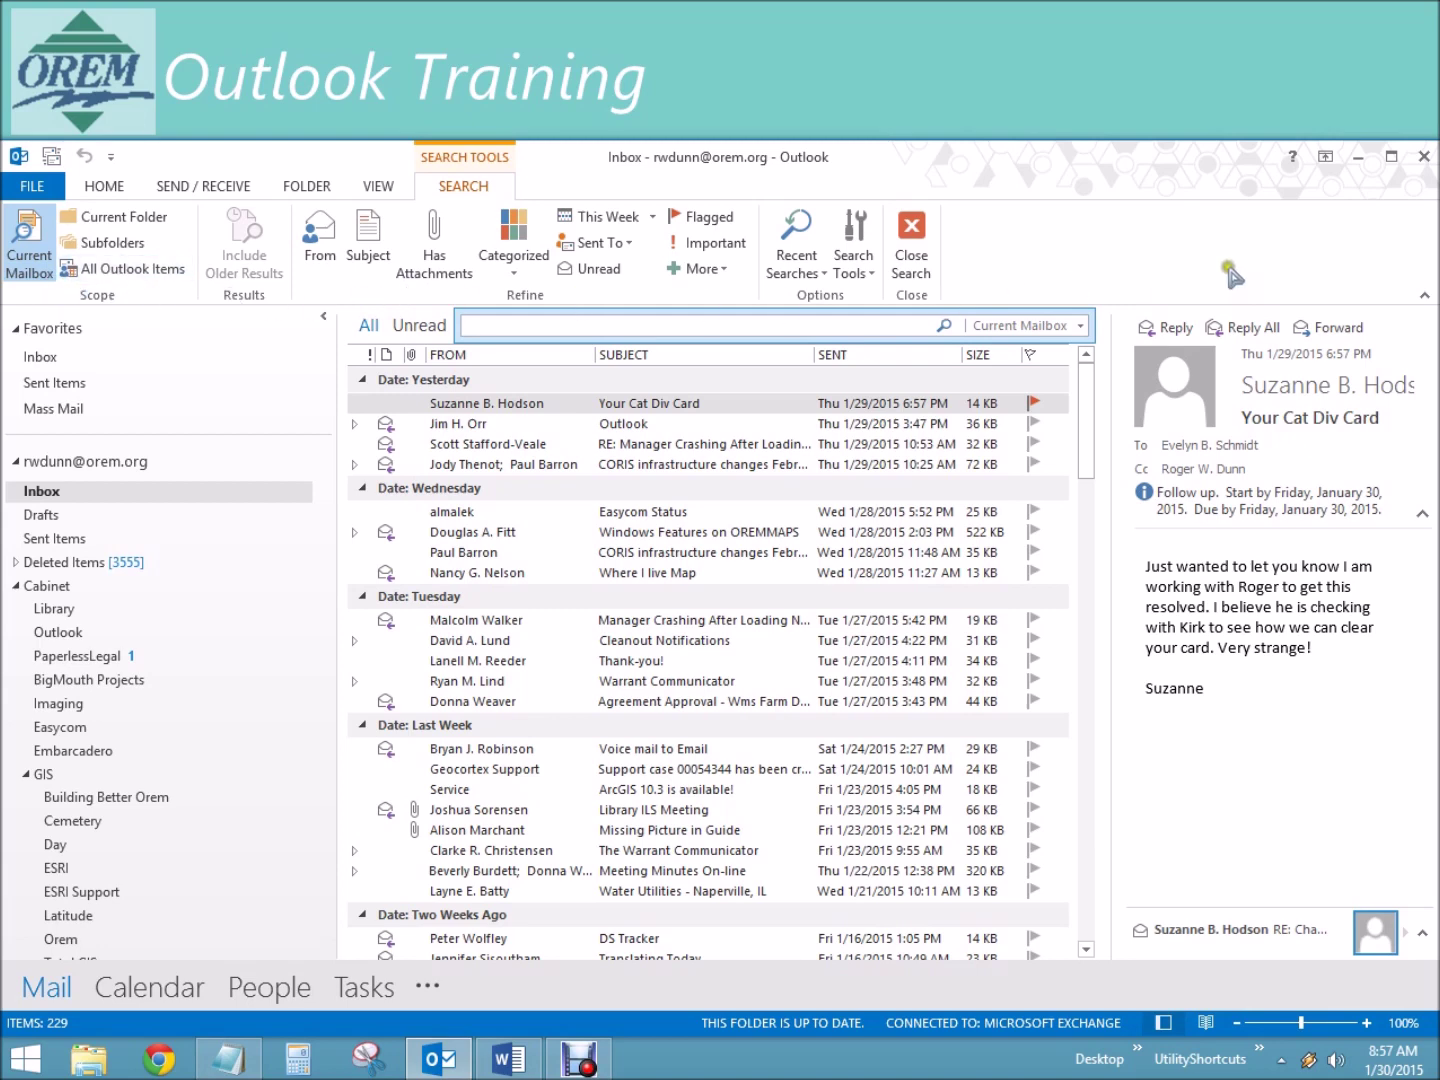
{"action": "left_click", "coordinate": [515, 268]}
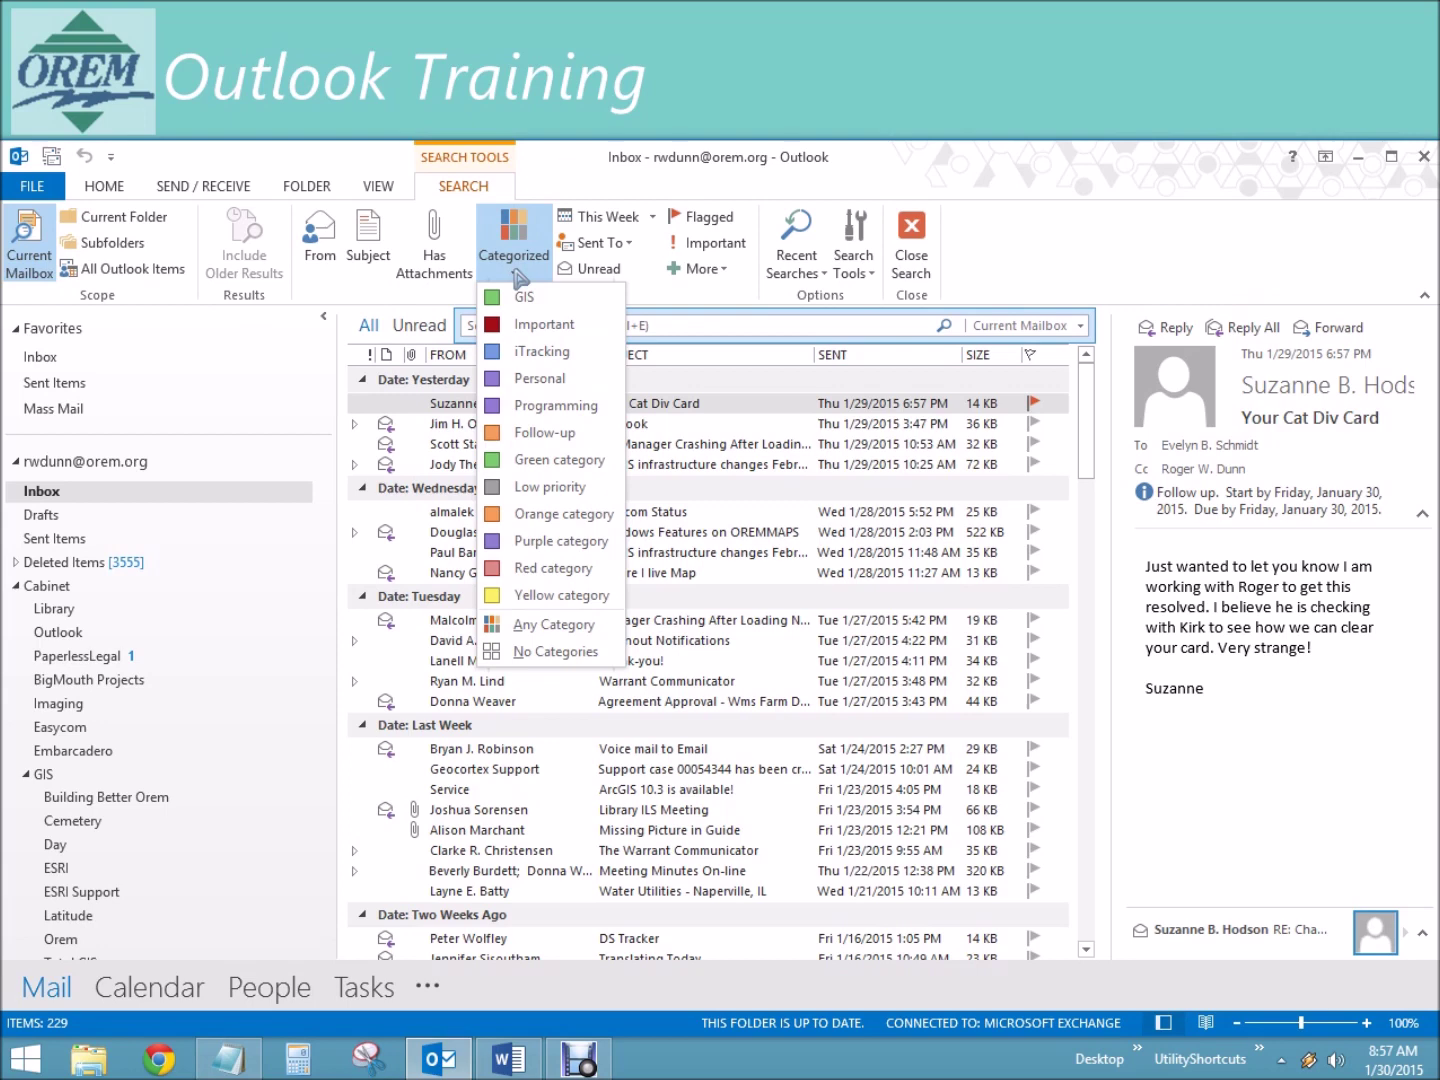
{"action": "left_click", "coordinate": [659, 360]}
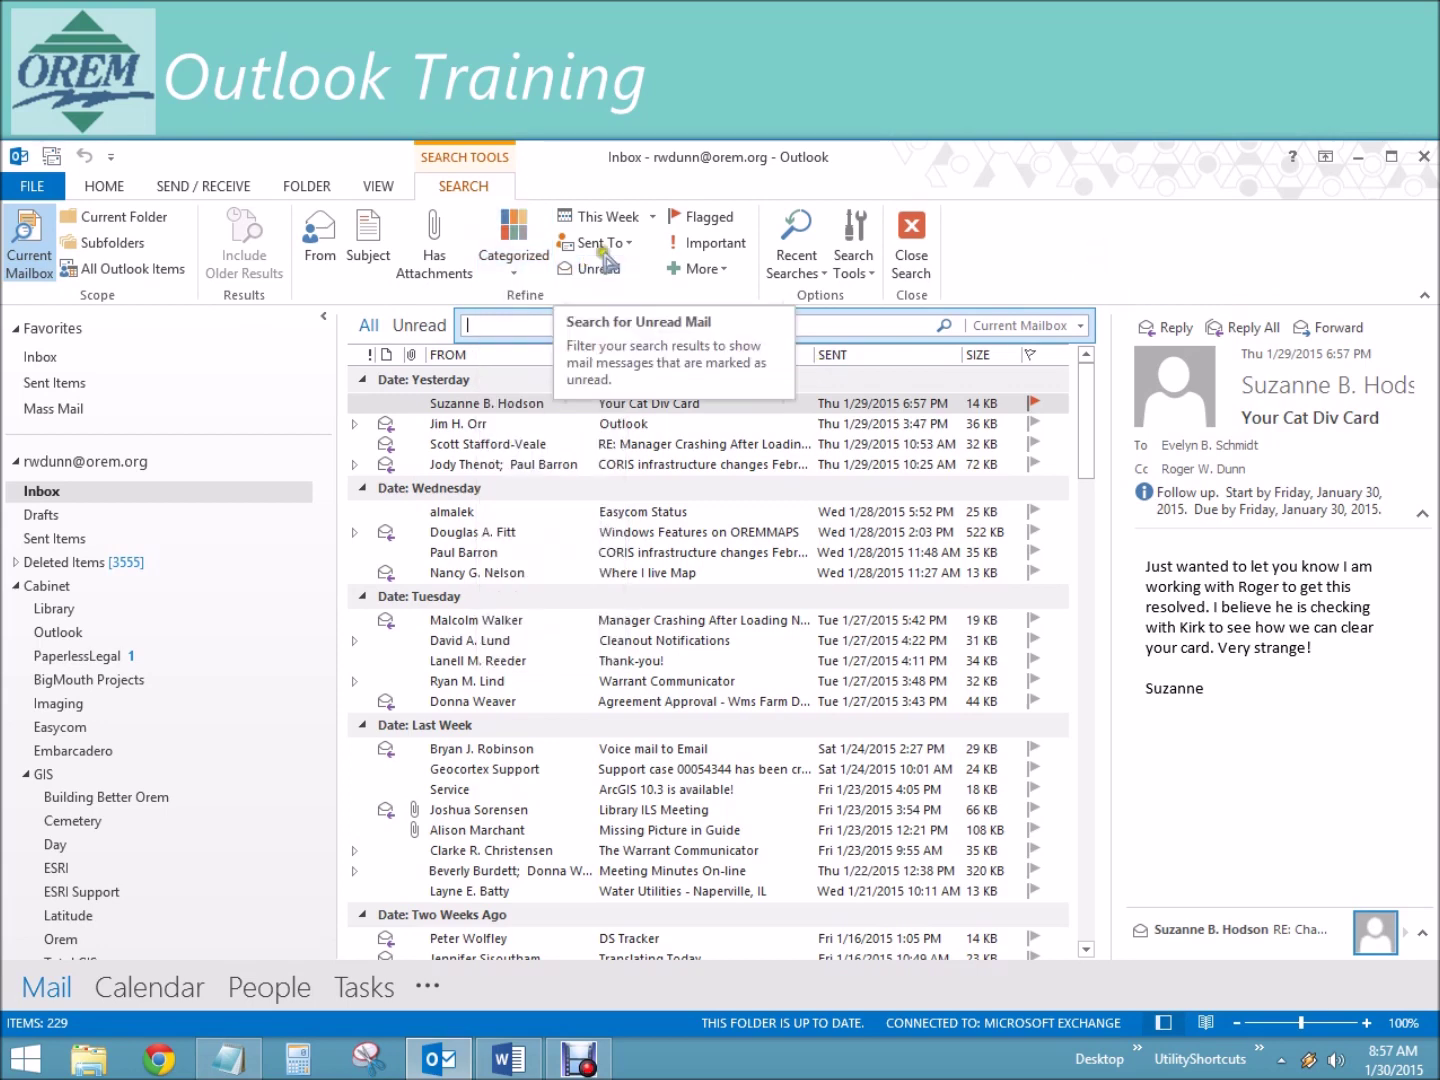
{"action": "left_click", "coordinate": [632, 251]}
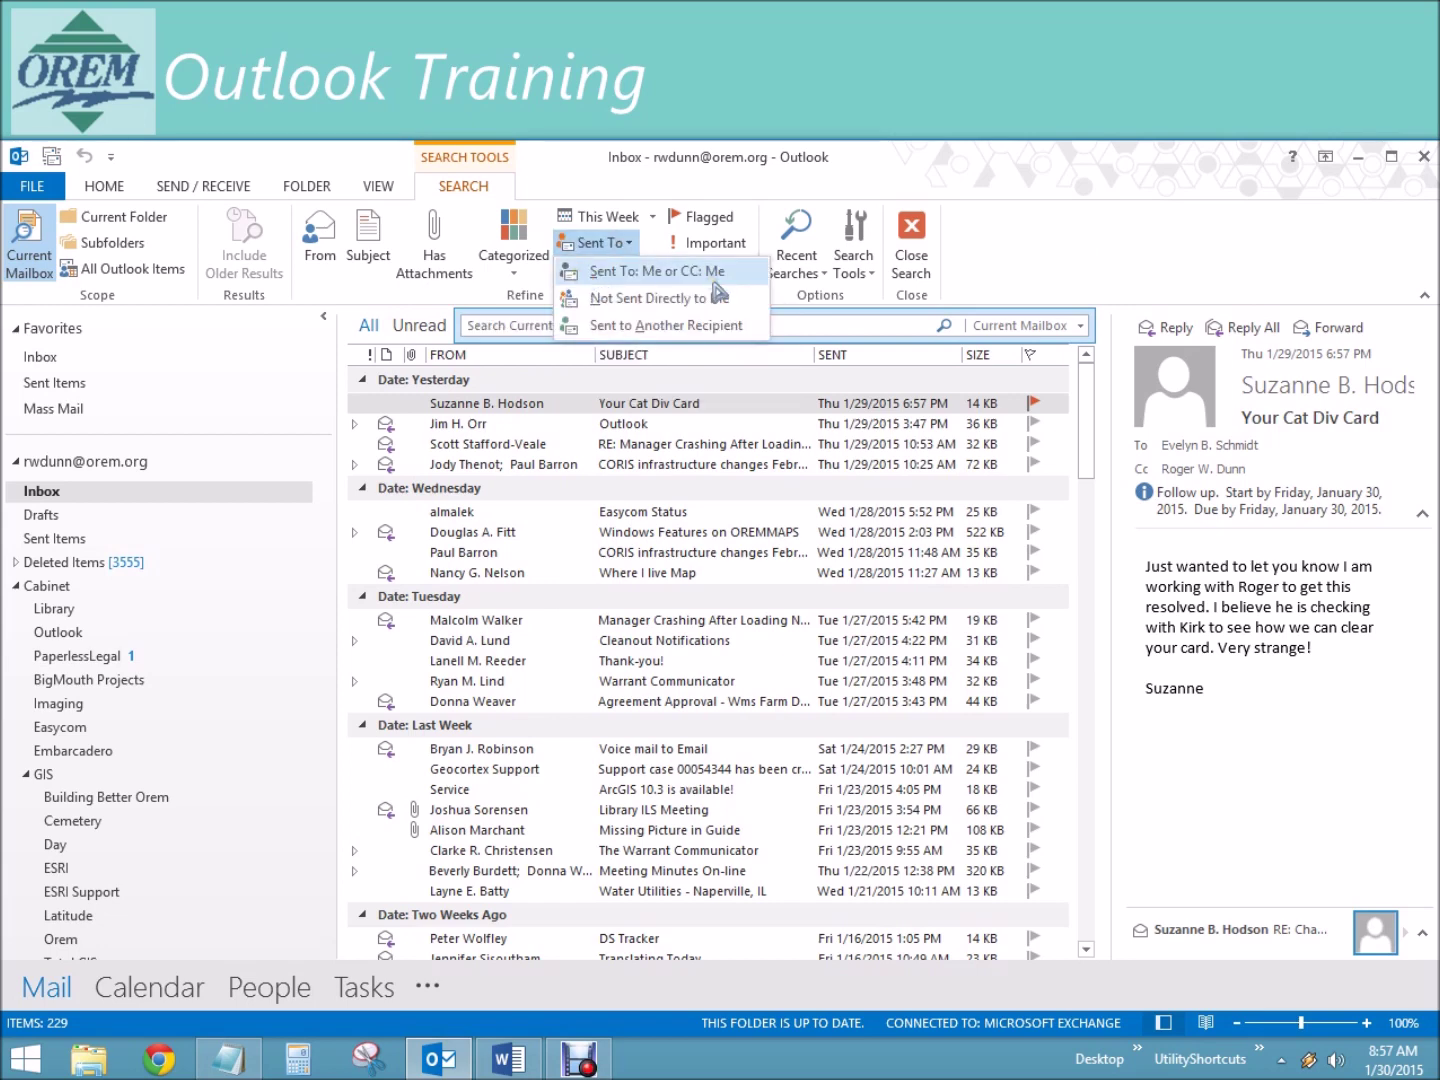
{"action": "left_click", "coordinate": [1139, 292]}
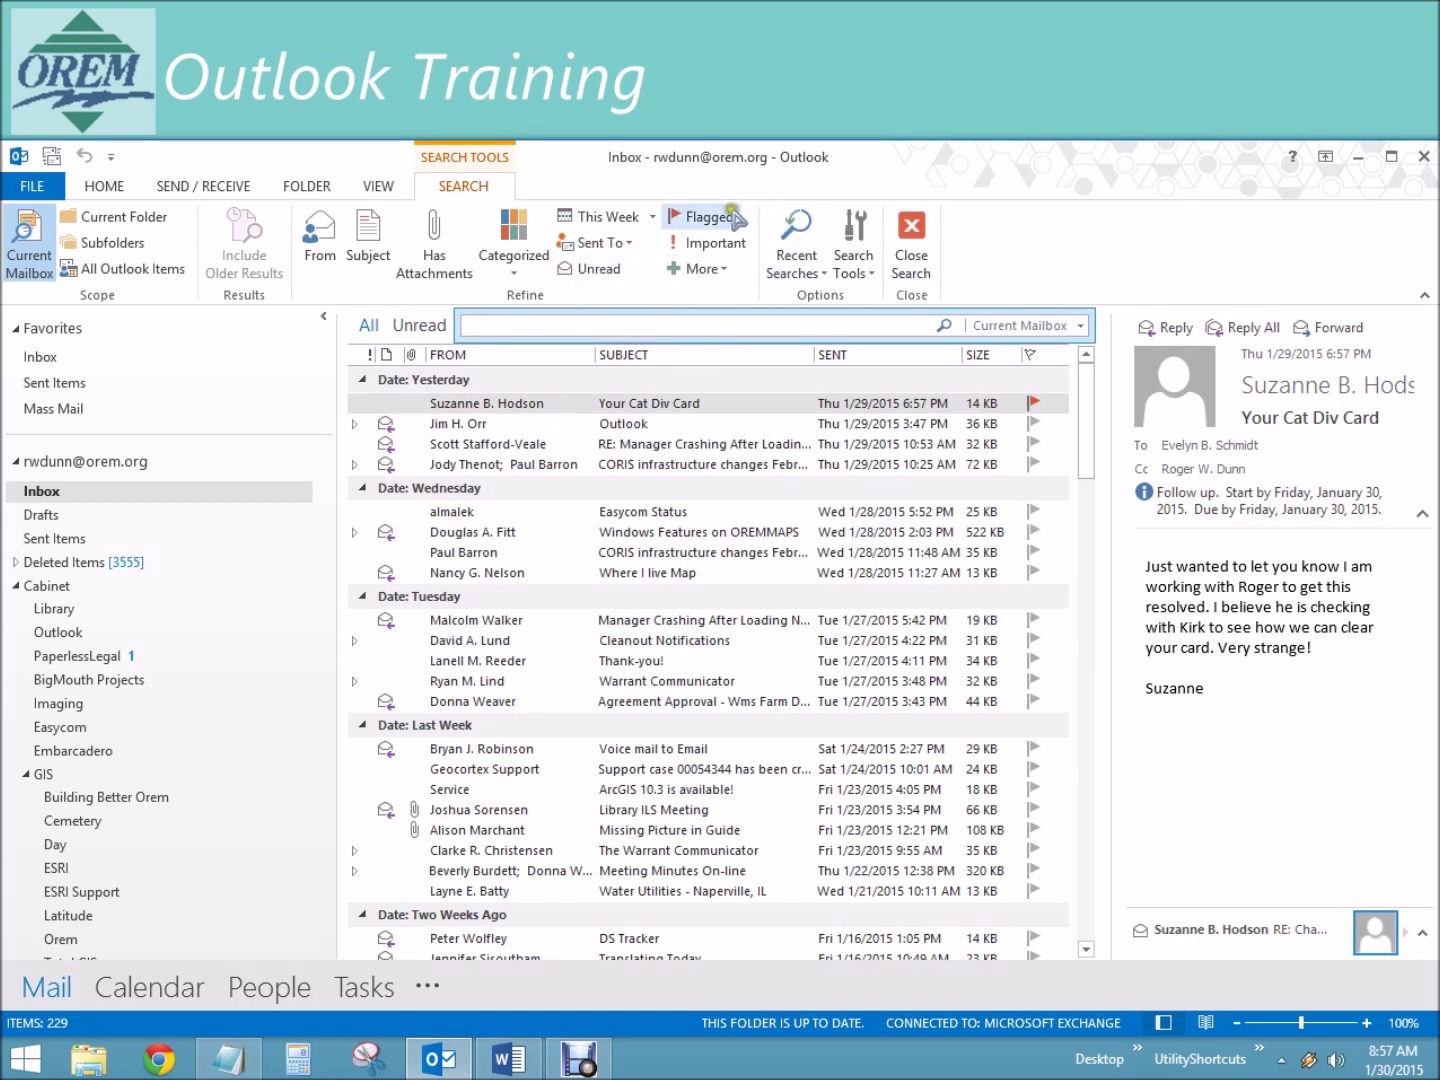
{"action": "left_click", "coordinate": [725, 269]}
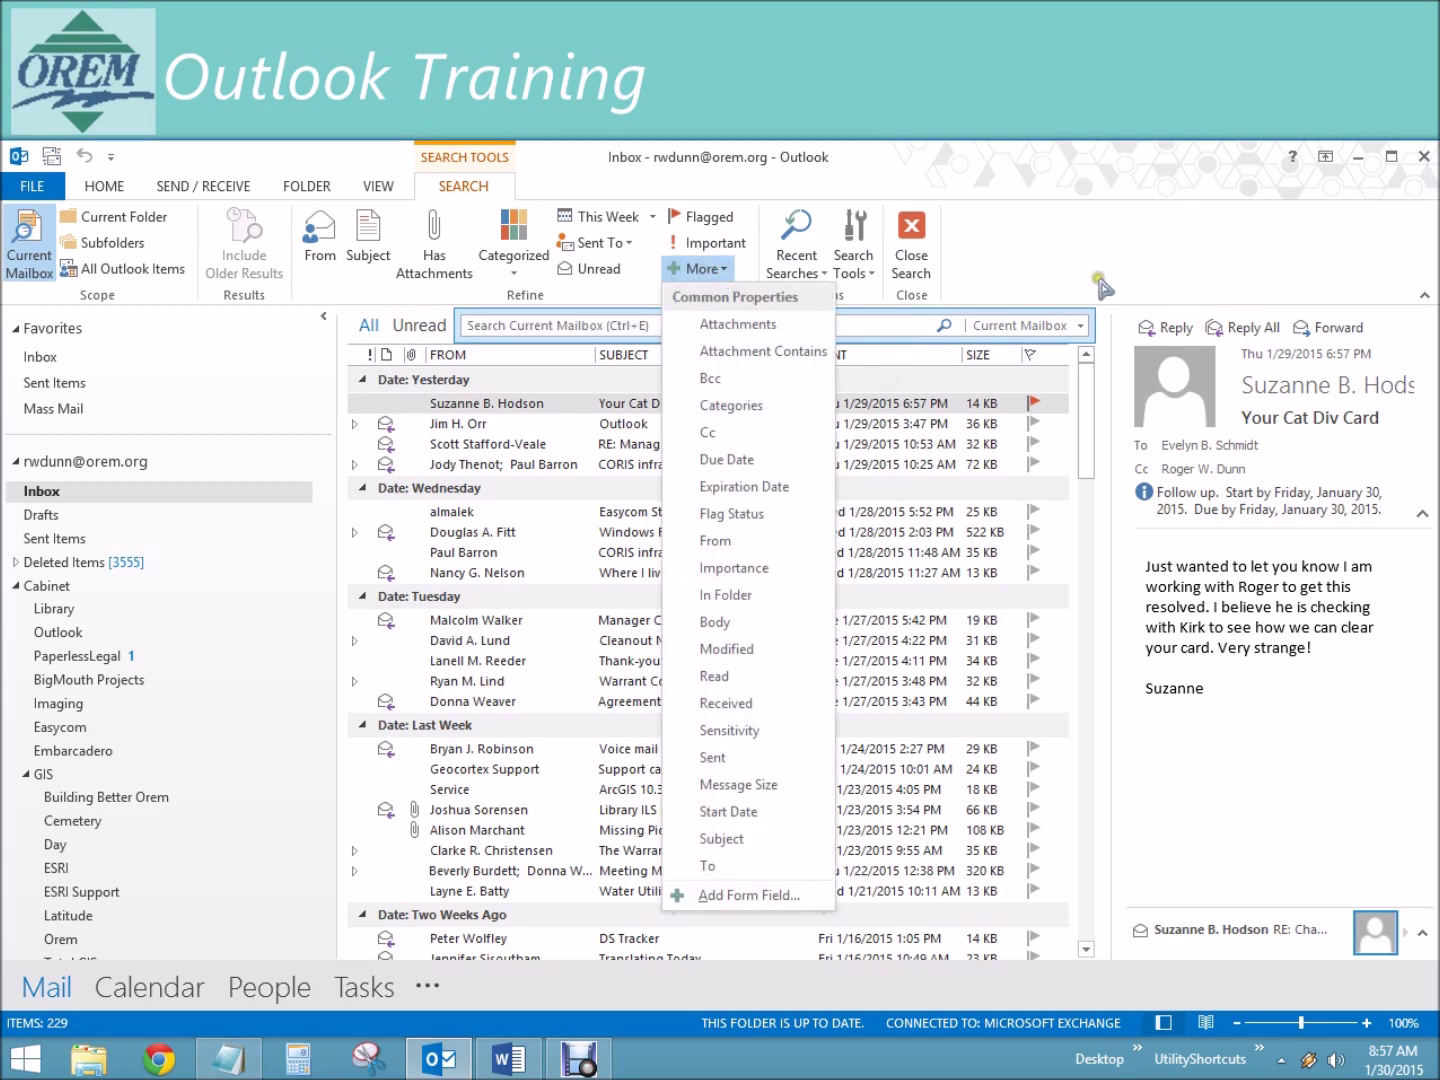
{"action": "left_click", "coordinate": [861, 241]}
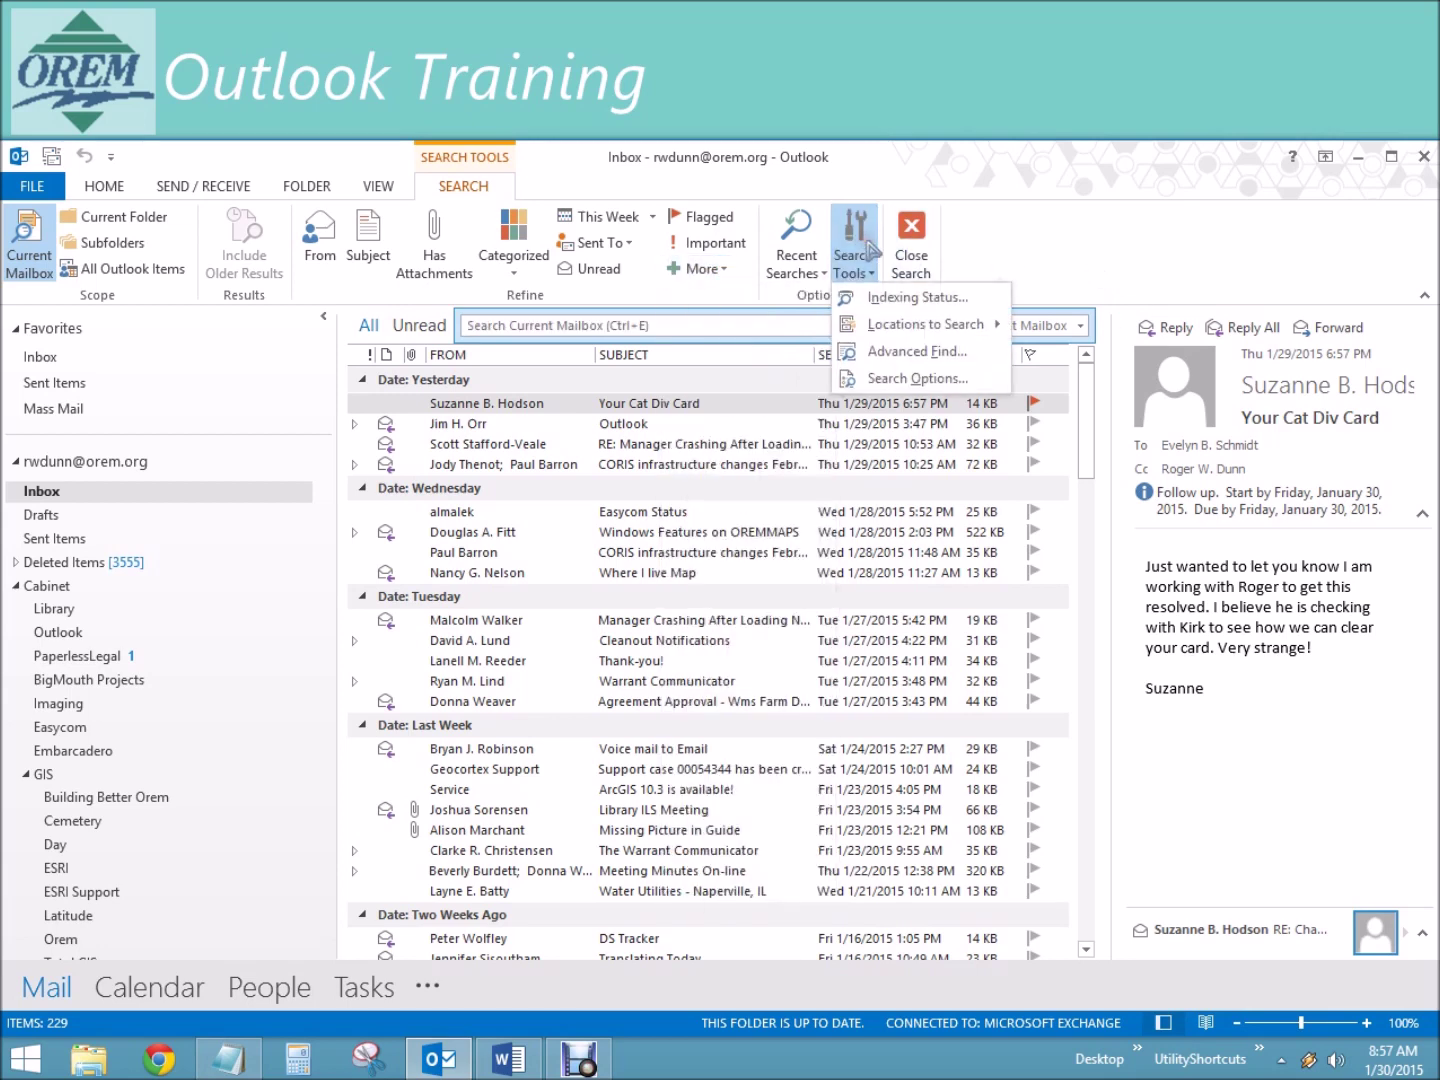
{"action": "left_click", "coordinate": [1118, 243]}
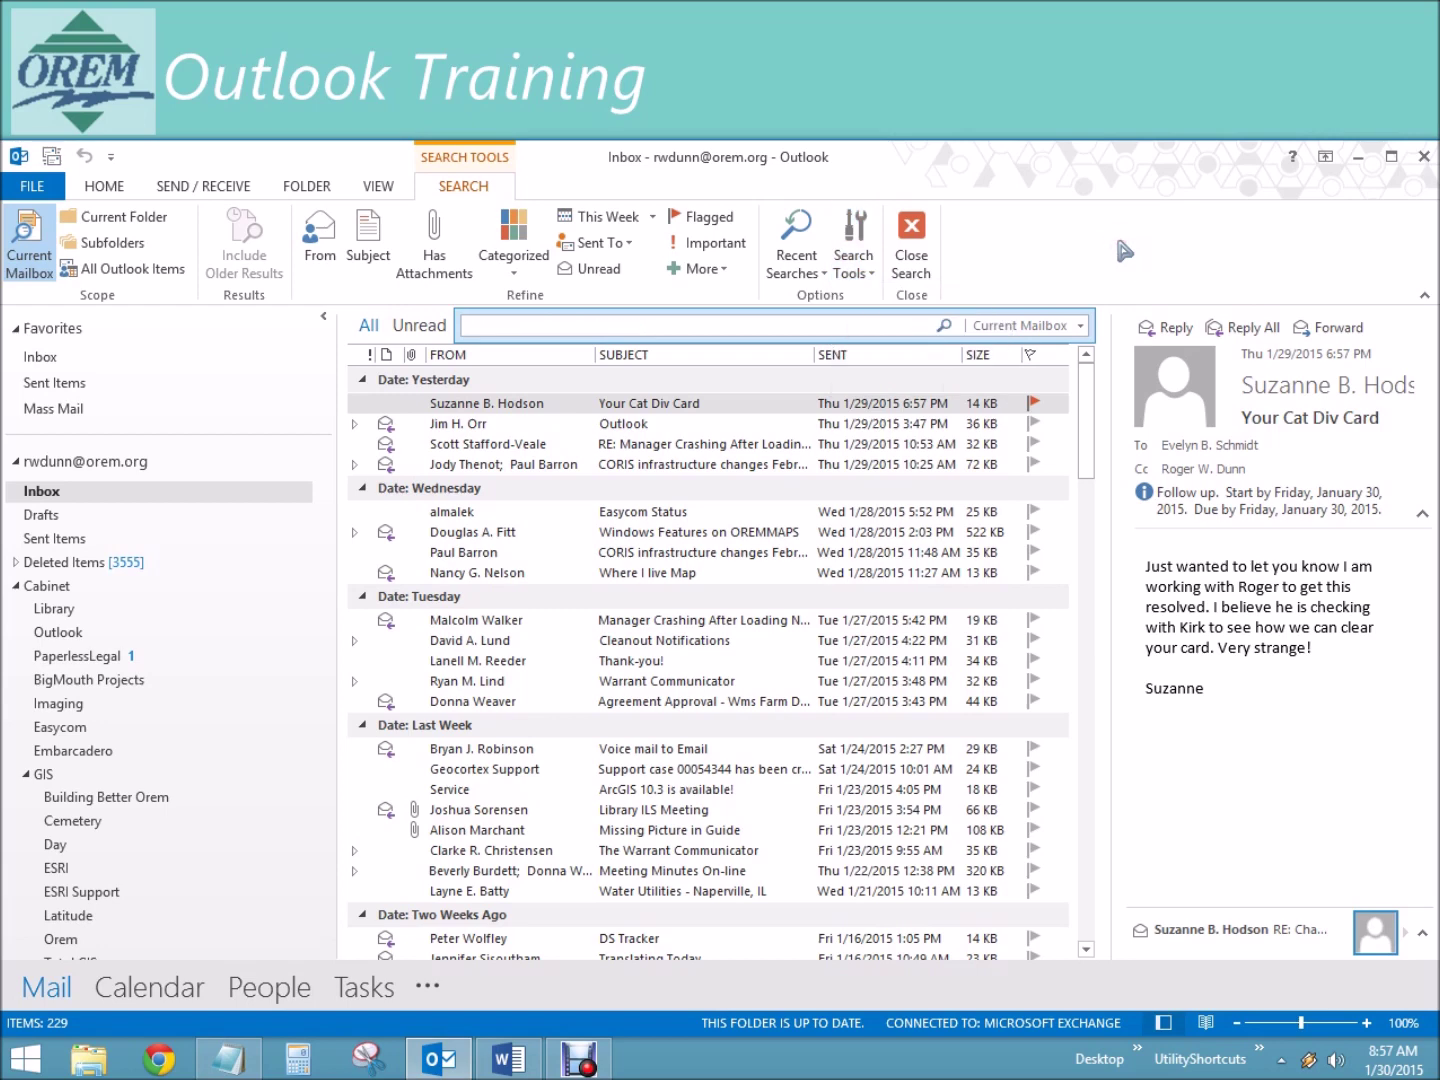
{"action": "left_click", "coordinate": [947, 327]}
{"action": "left_click", "coordinate": [796, 268]}
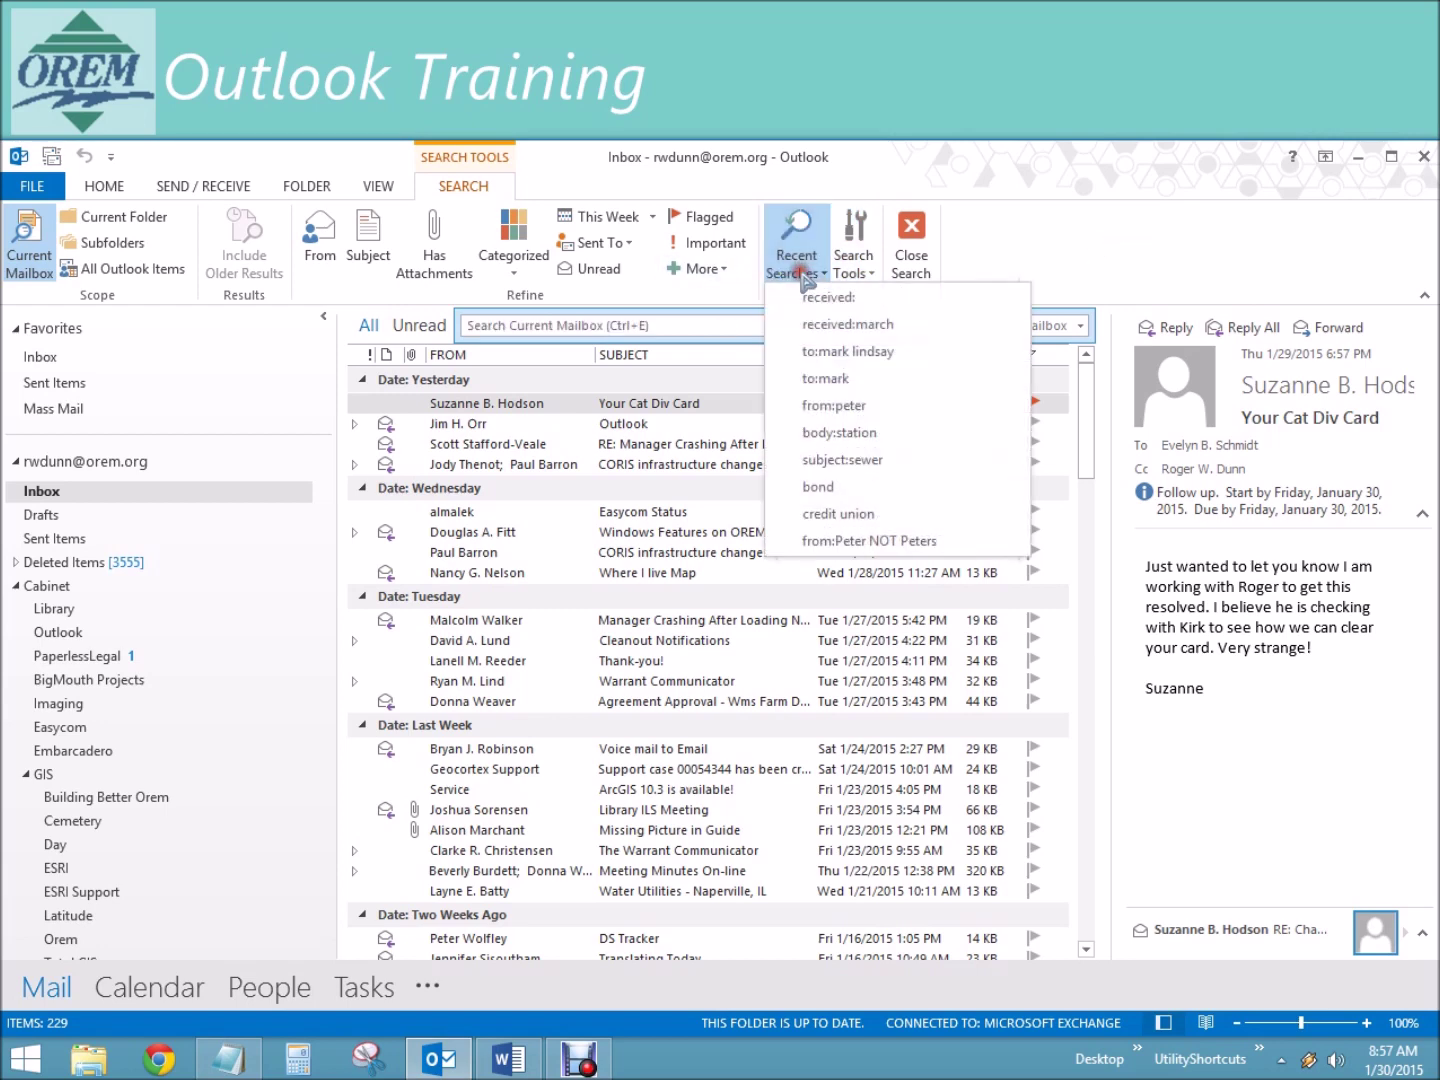
{"action": "left_click", "coordinate": [1050, 263]}
{"action": "left_click", "coordinate": [855, 265]}
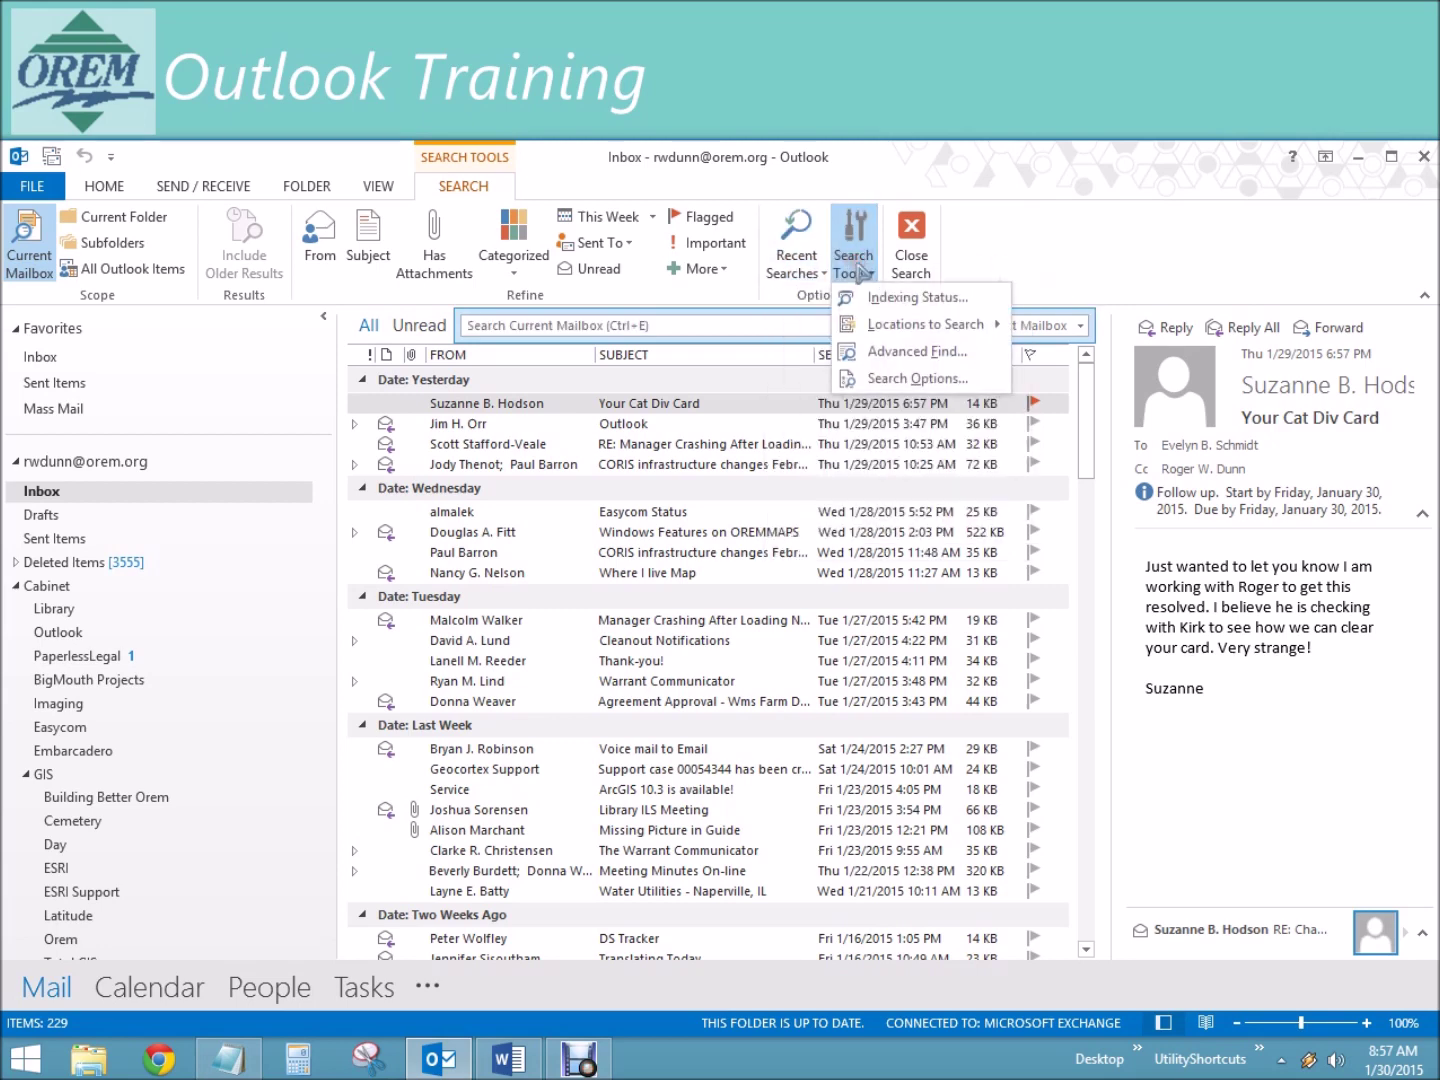
{"action": "left_click", "coordinate": [917, 351]}
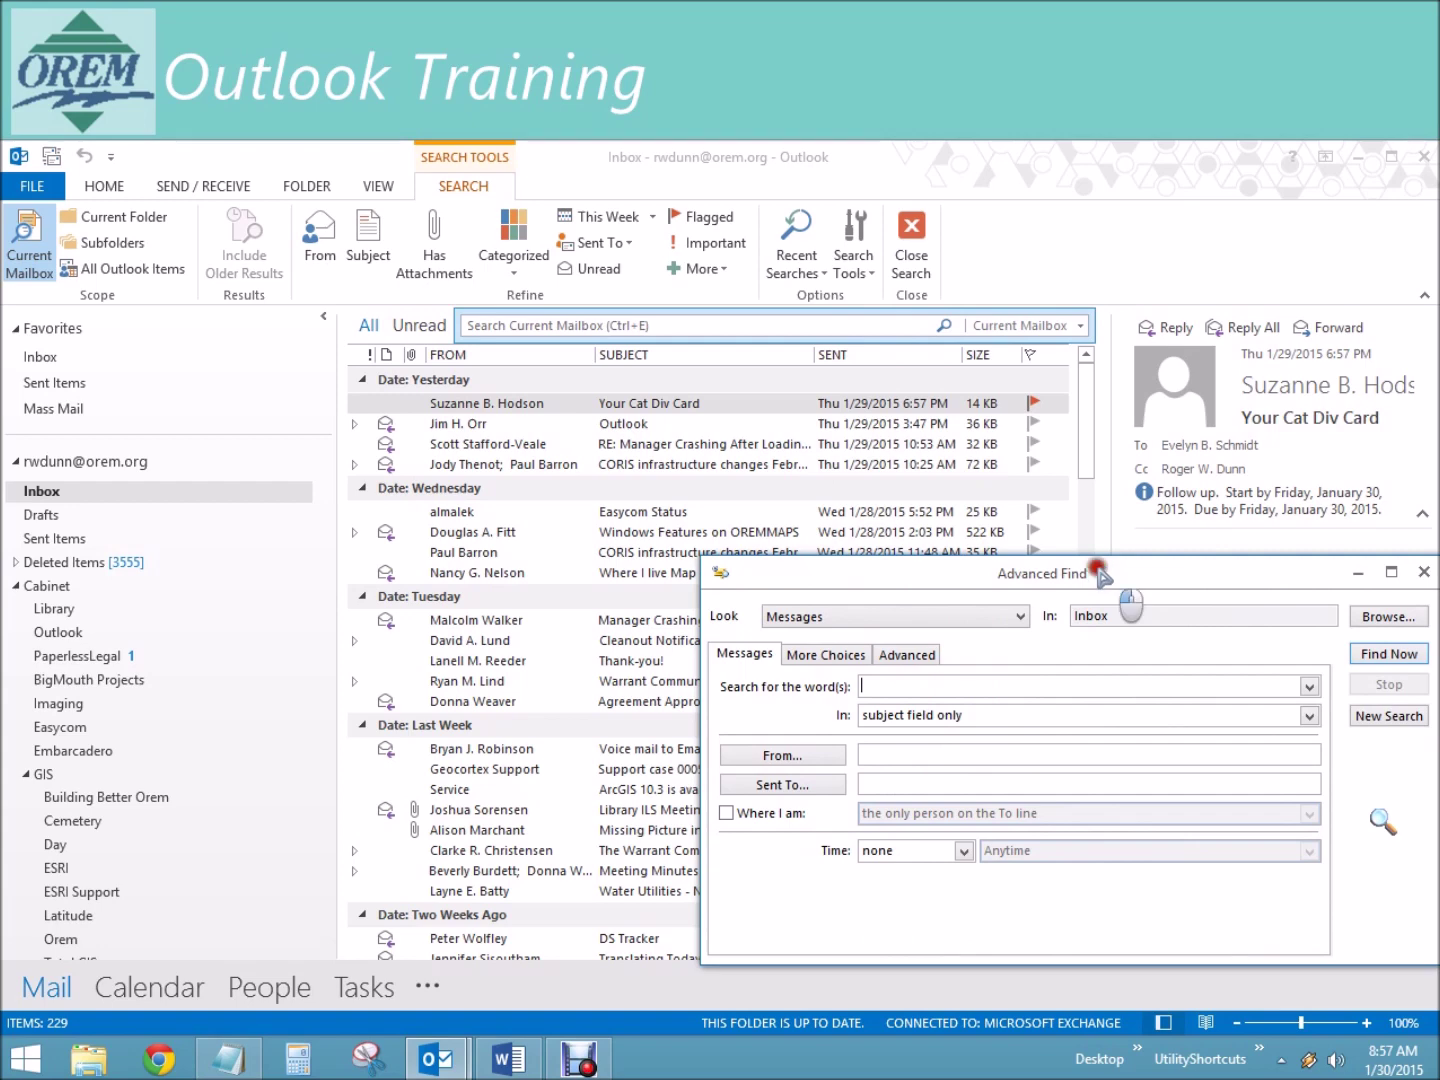
{"action": "left_click_drag", "start_coordinate": [1102, 573], "coordinate": [1018, 514]}
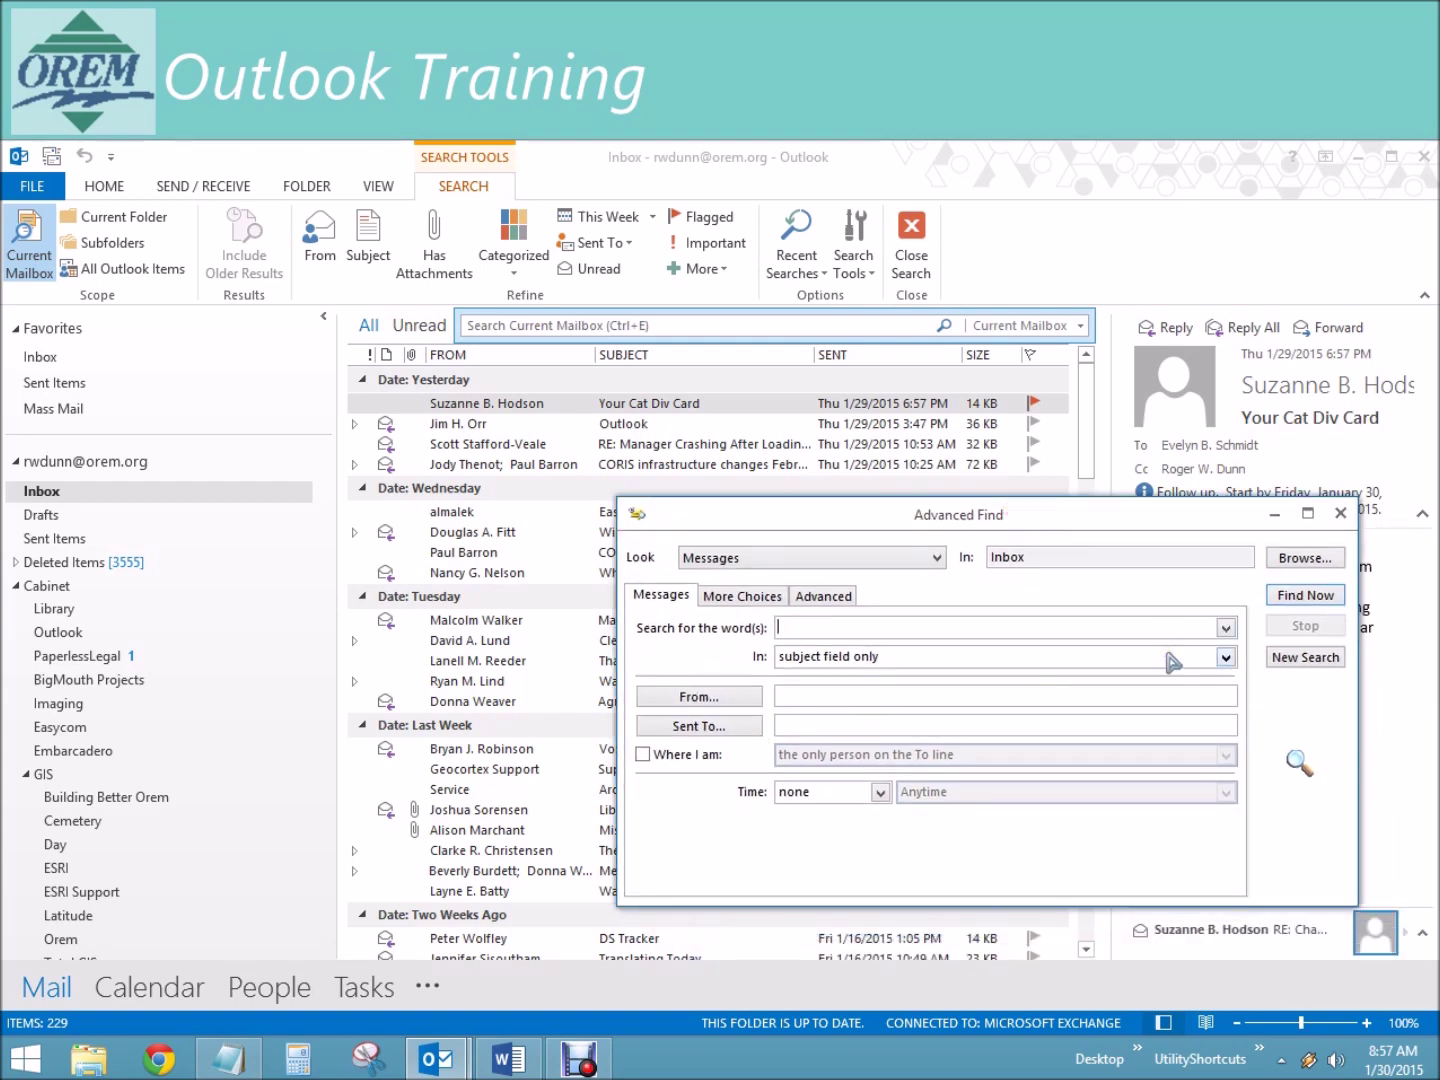
{"action": "left_click", "coordinate": [1340, 513]}
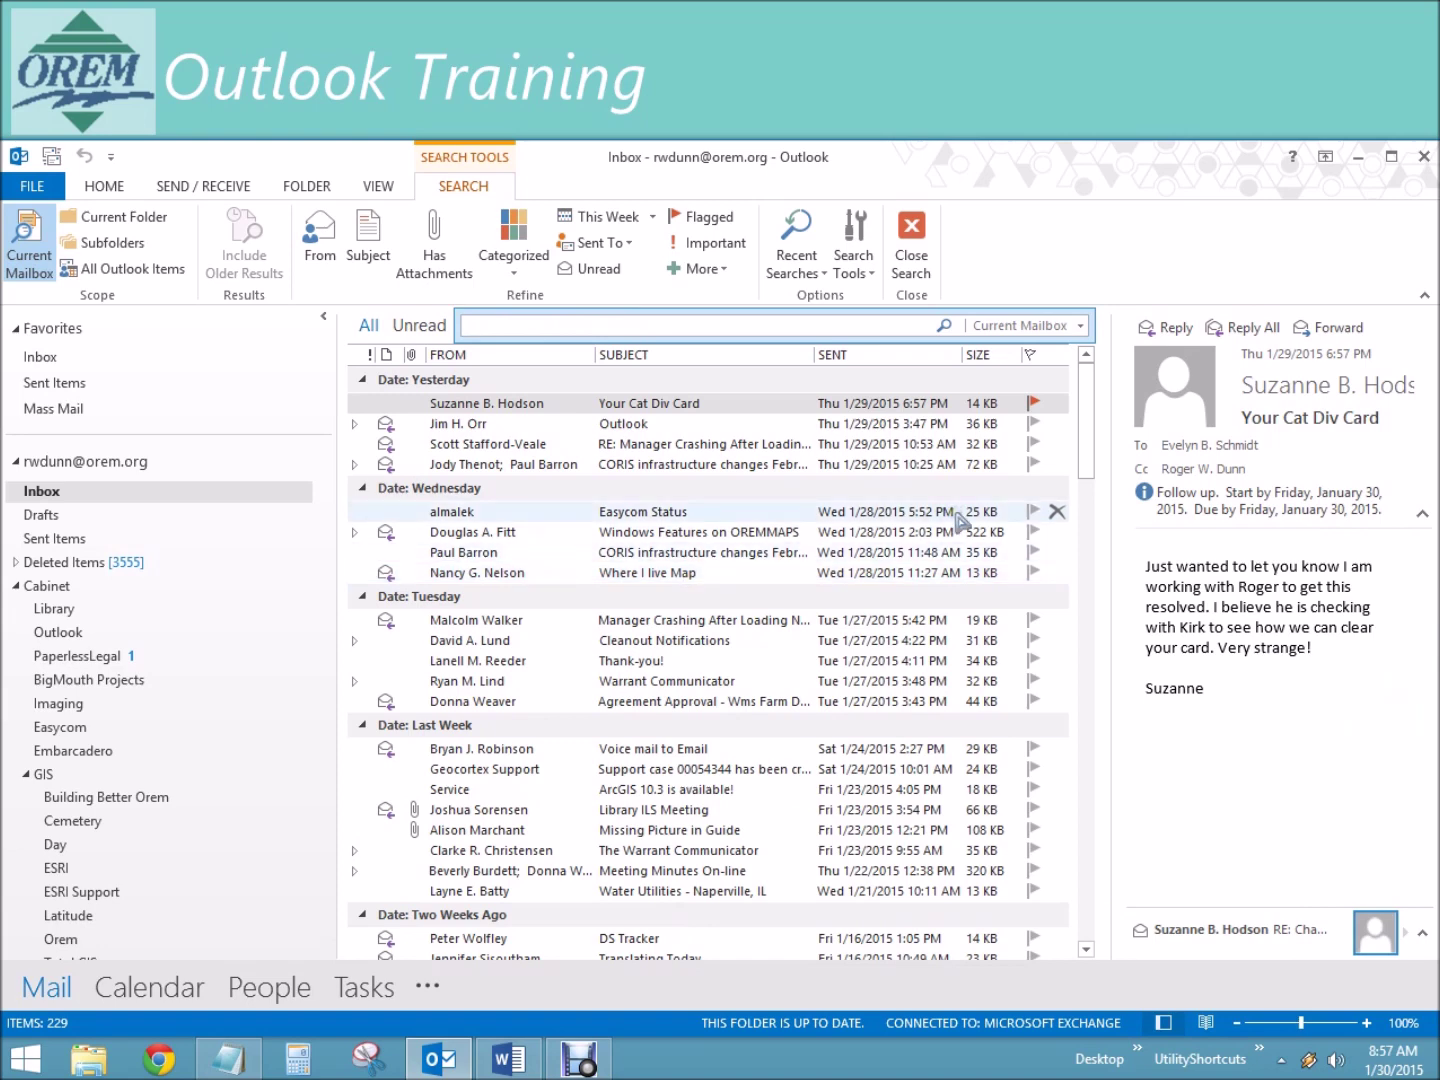